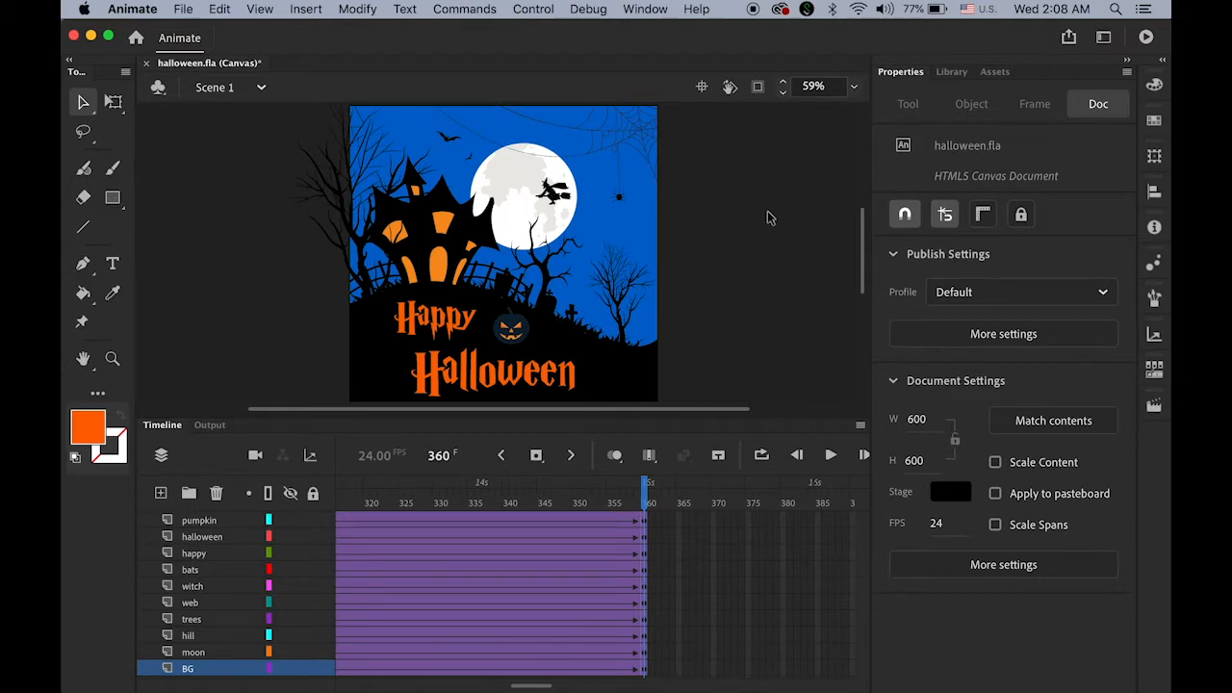
Step: Preview the movie and examine the library items and the Happy and Halloween text objects on the stage
key("super+Return")
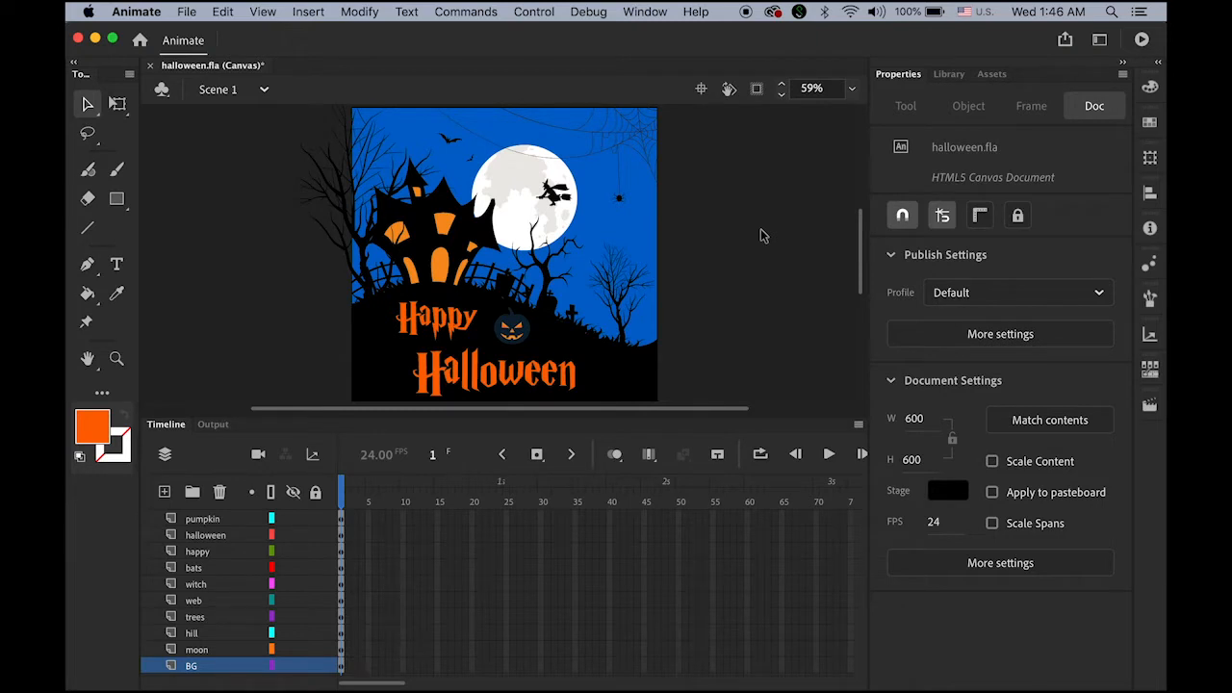
left_click(950, 75)
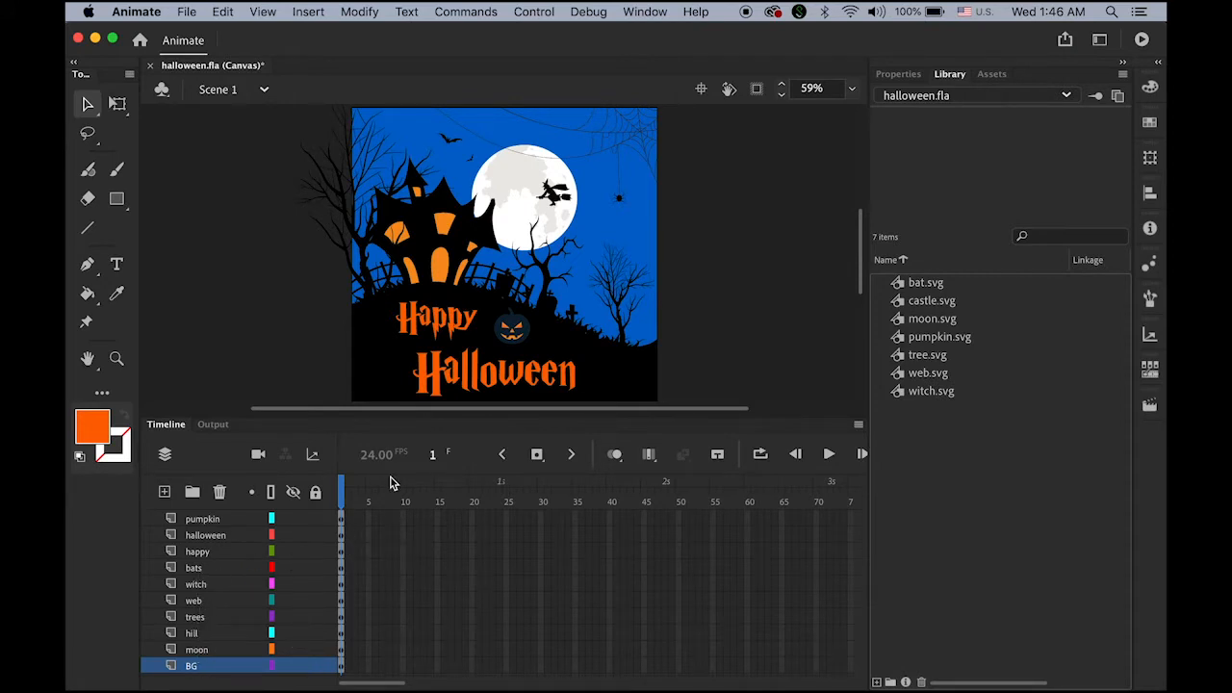
left_click(434, 332)
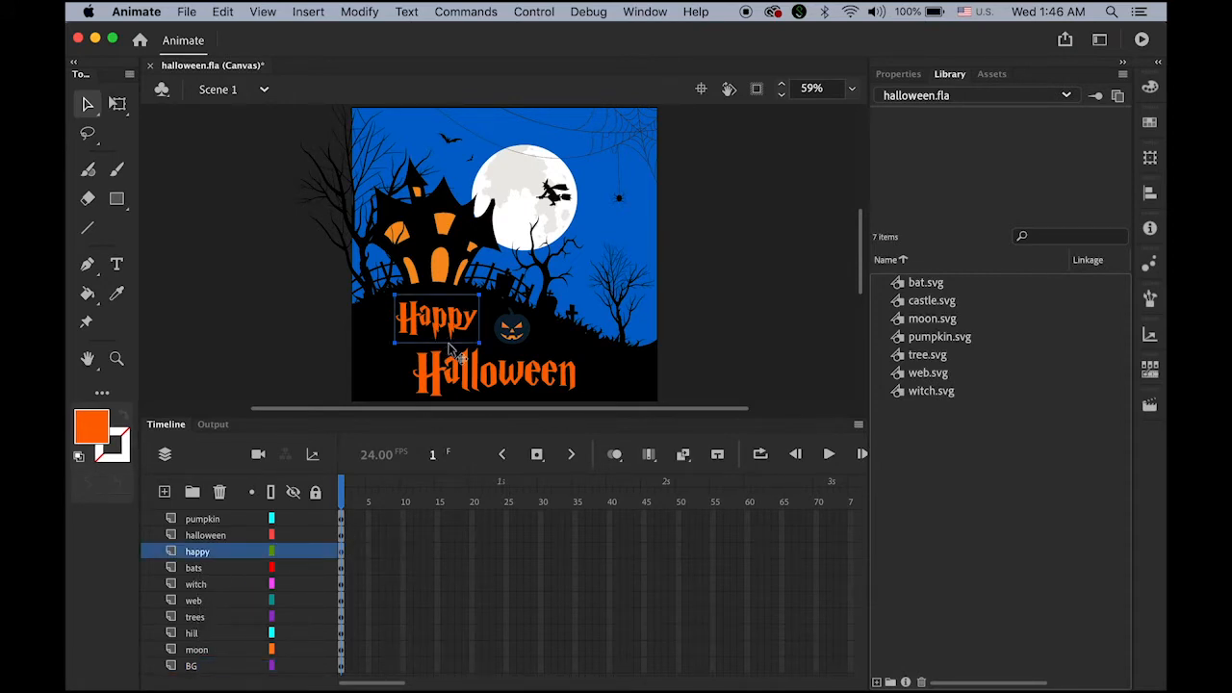
left_click(486, 385)
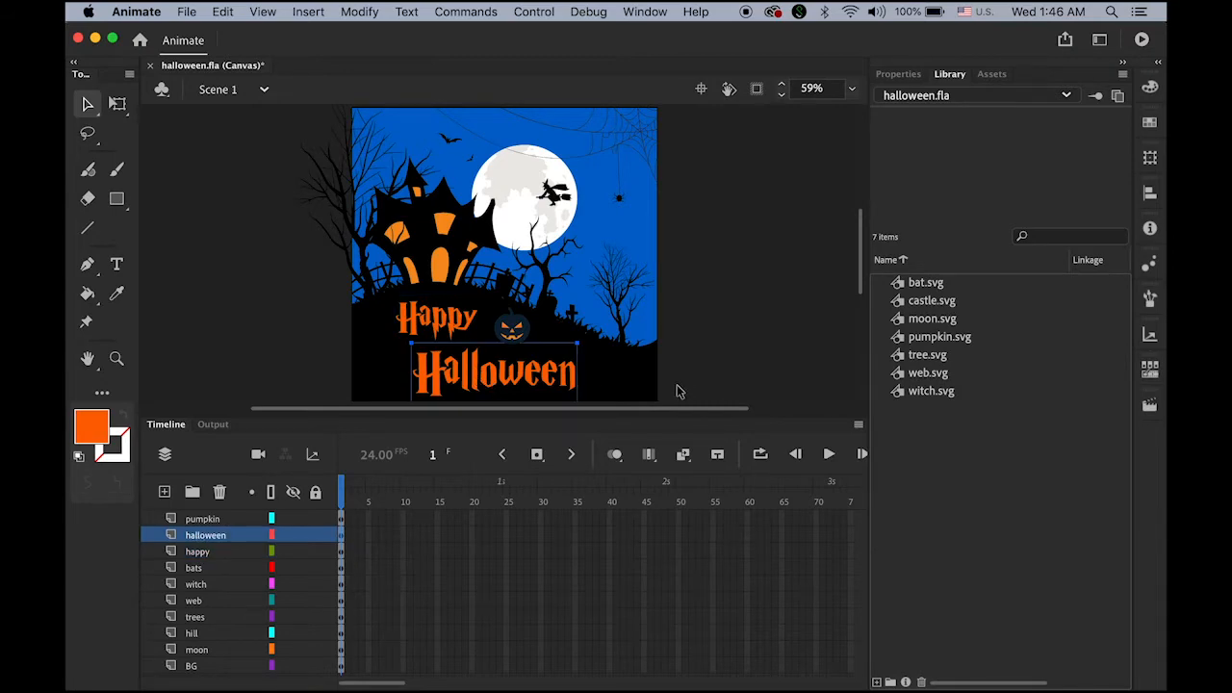
Step: Switch to Chrome to examine the Harry P font on dafont.com and return to the Halloween document in Animate
mouse_move(270, 685)
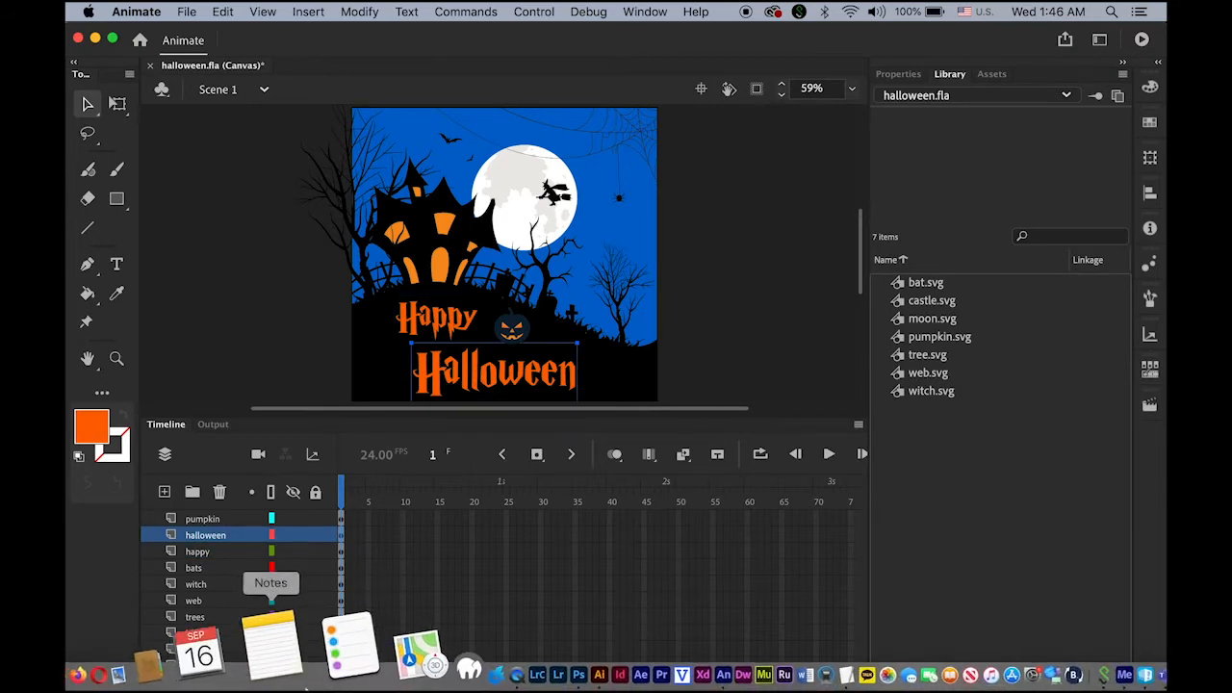
left_click(151, 650)
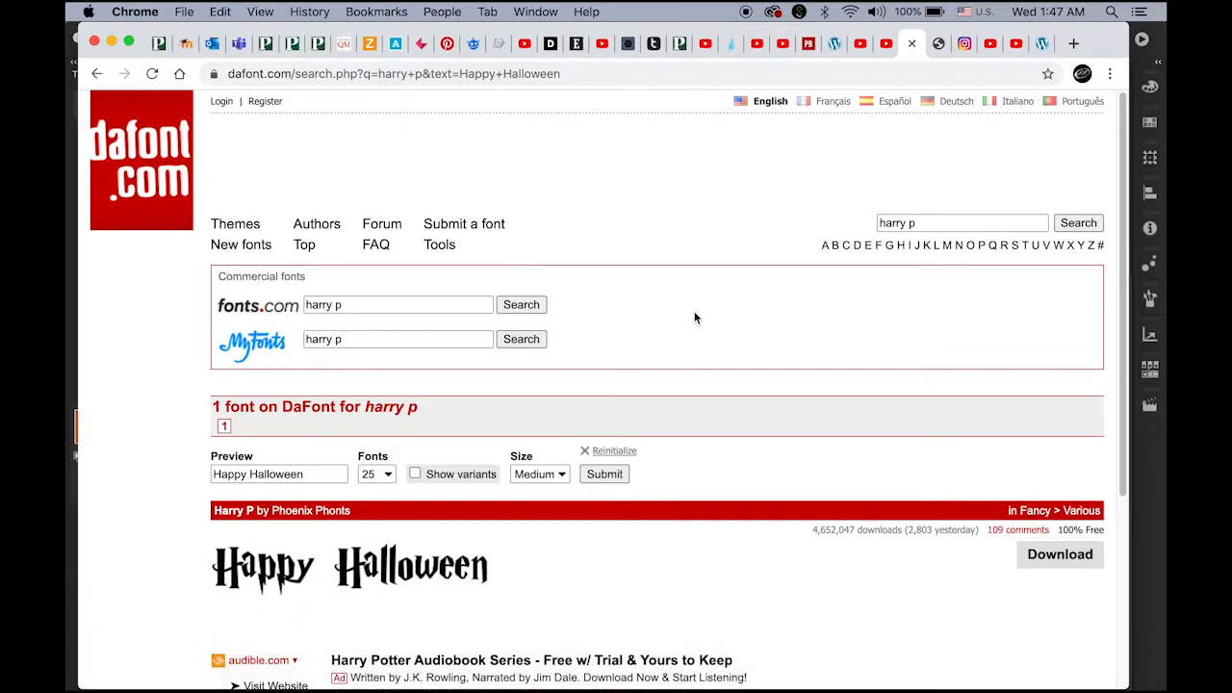
left_click(934, 222)
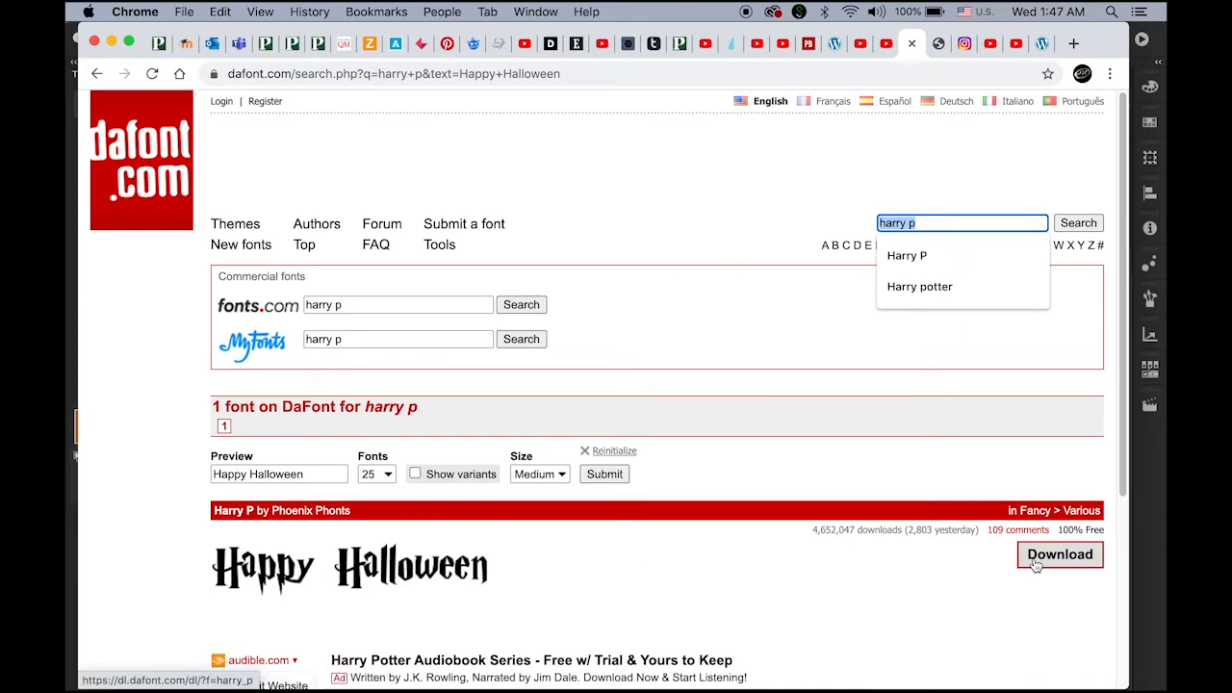
left_click(1153, 555)
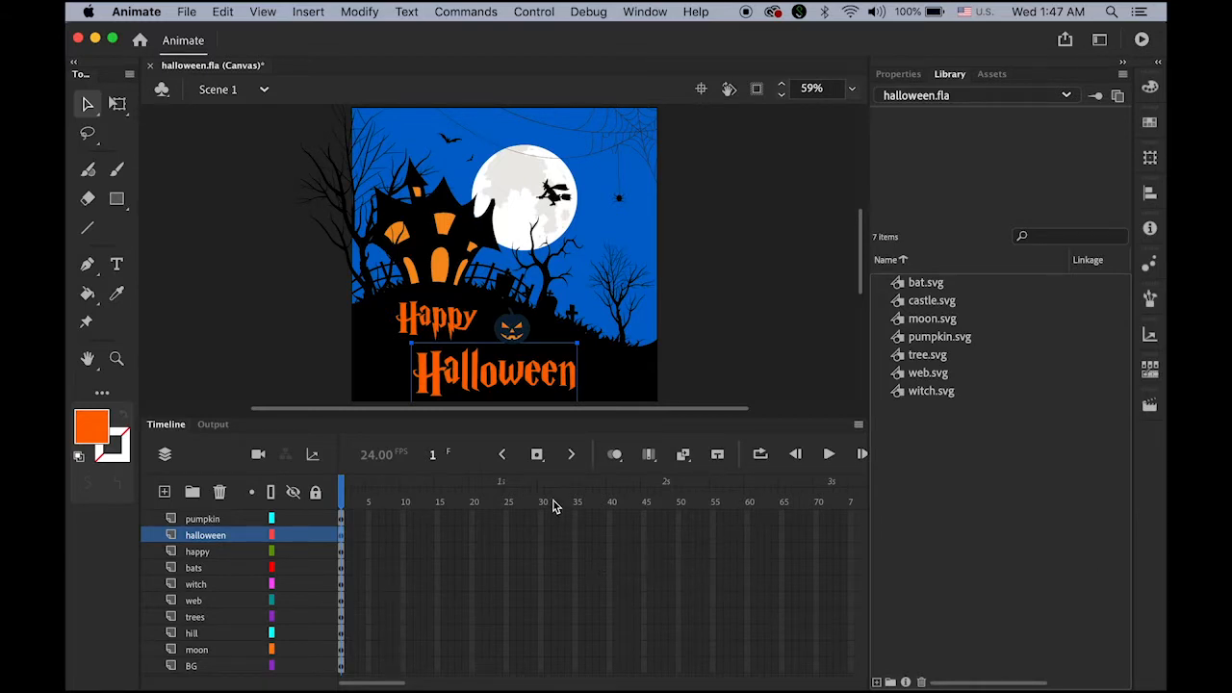
left_click(751, 344)
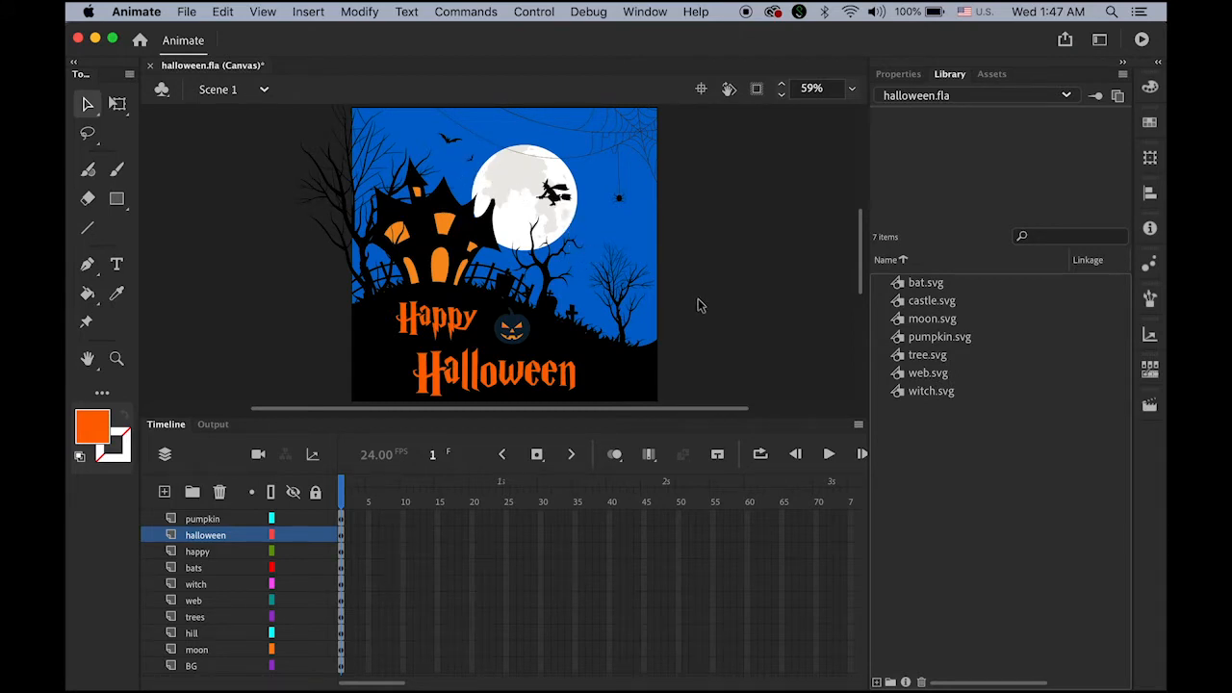
Step: Convert the spider web graphic into a movie clip symbol named web_mc
left_click(628, 146)
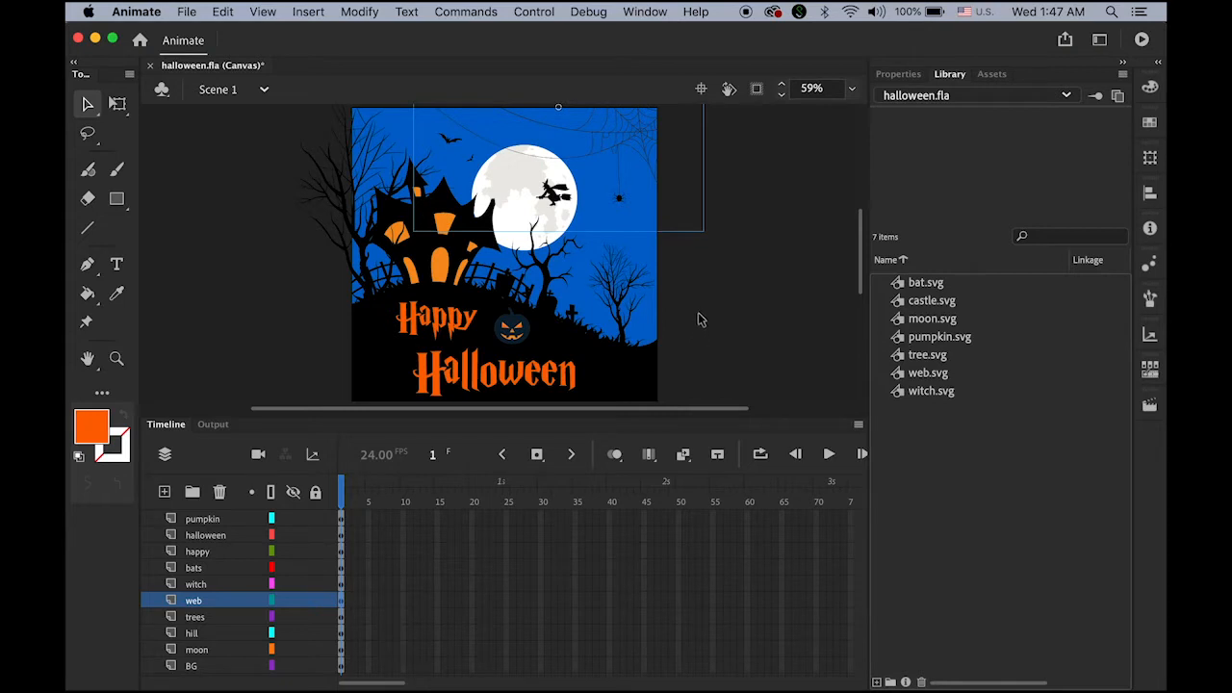
left_click(899, 81)
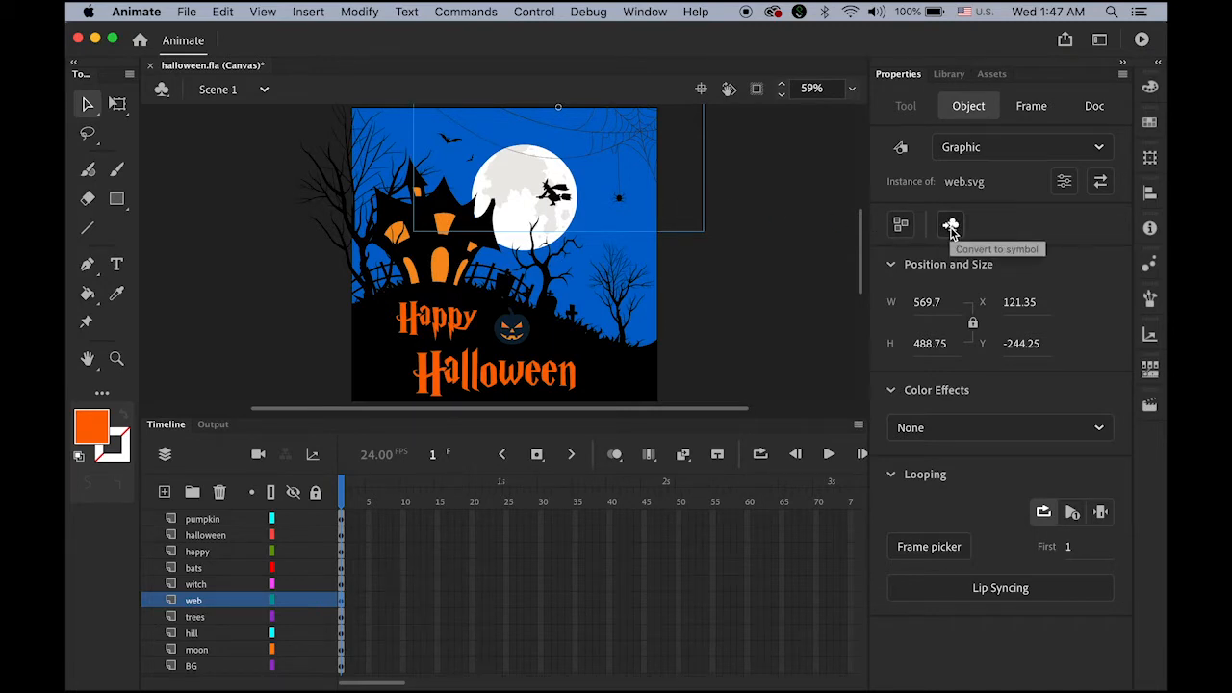
left_click(358, 11)
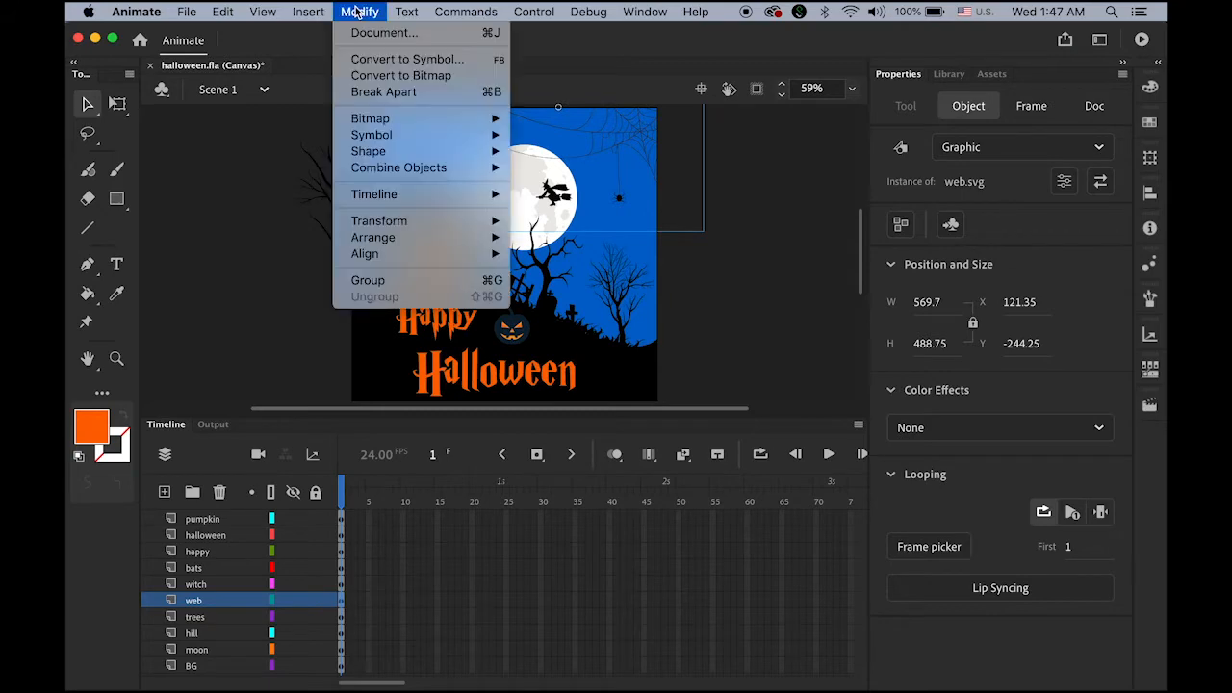
left_click(375, 60)
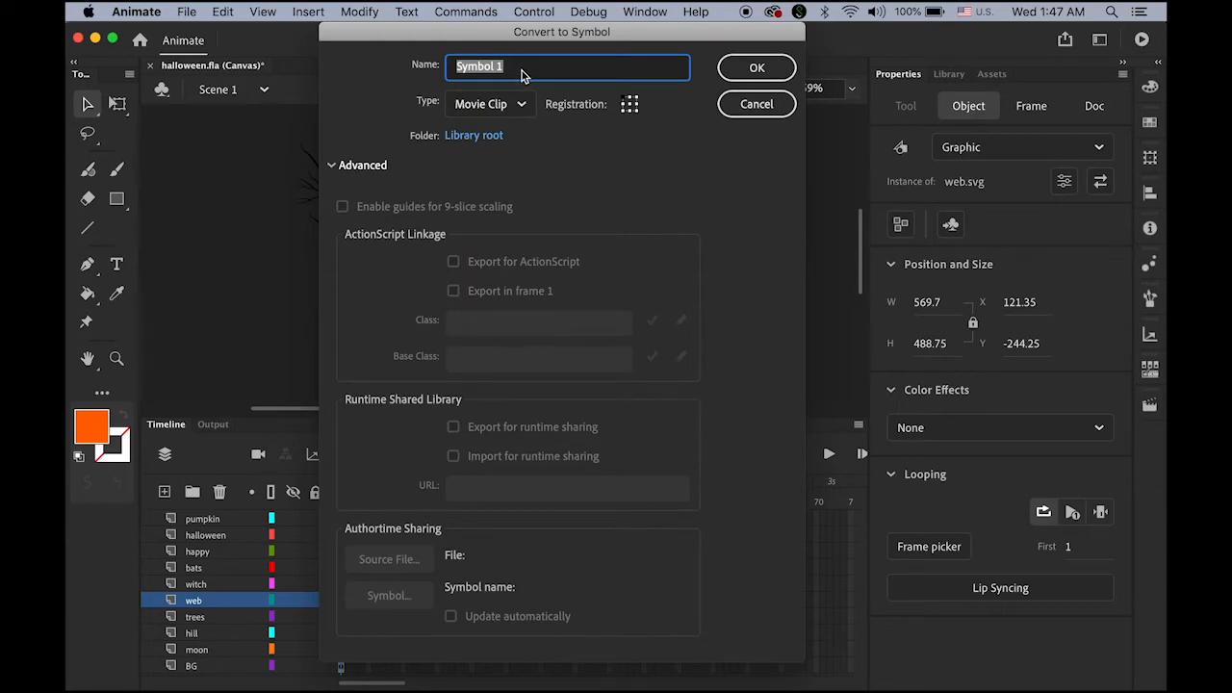
type("web_mc")
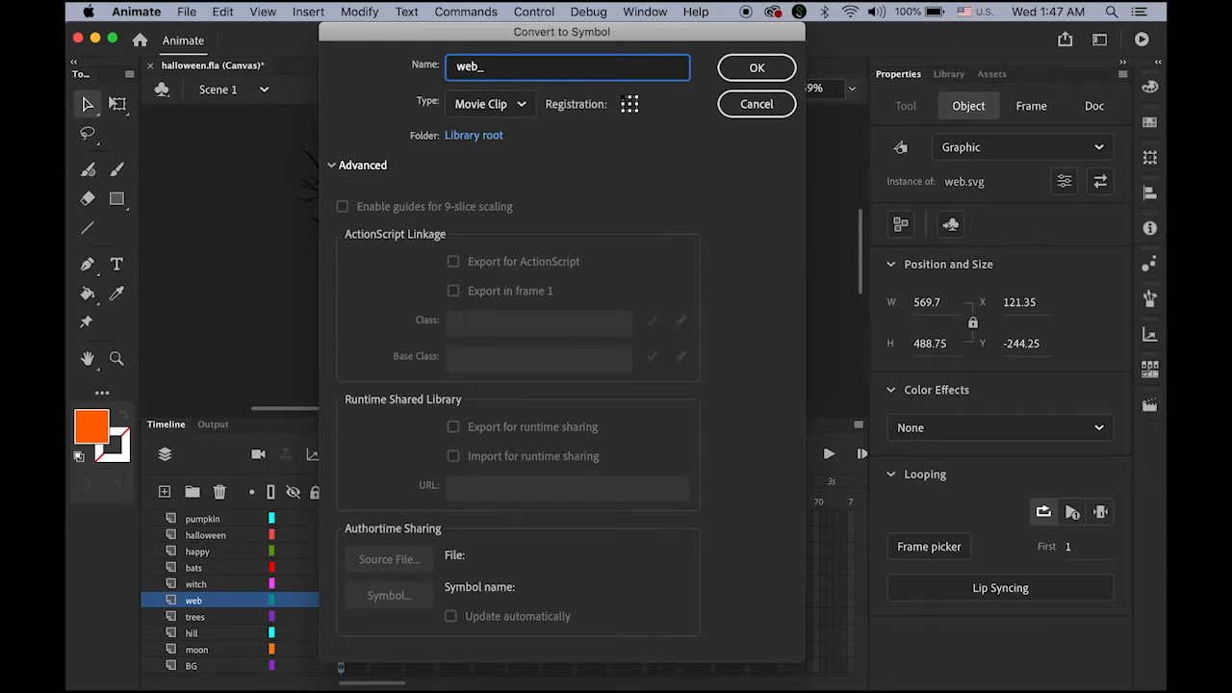
left_click(782, 70)
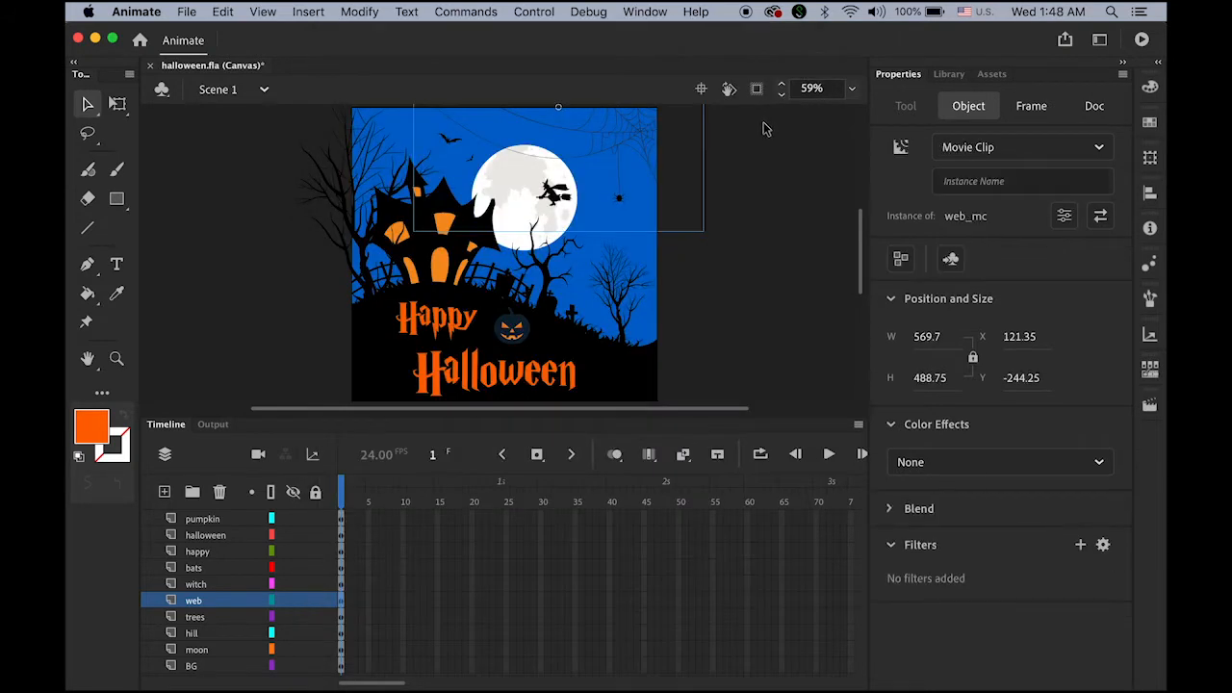
Step: Inside web_mc, create a classic tween on Layer_1 with keyframes at frames 24 and 48
double_click(627, 138)
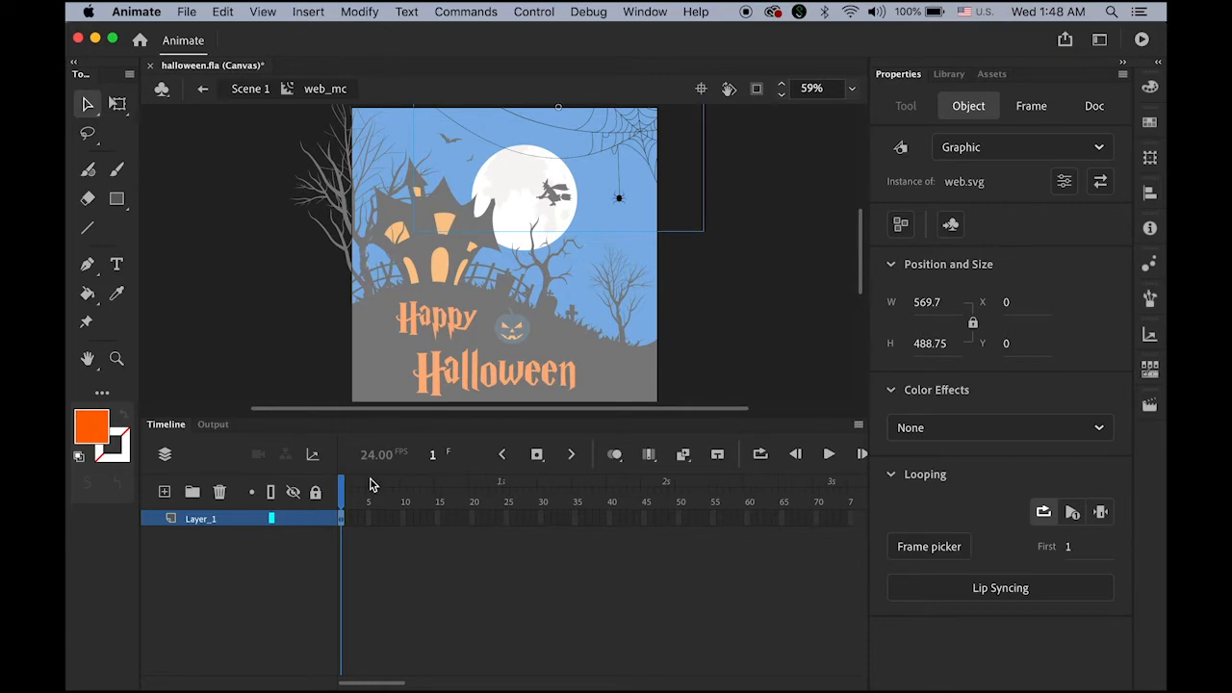
left_click(341, 519)
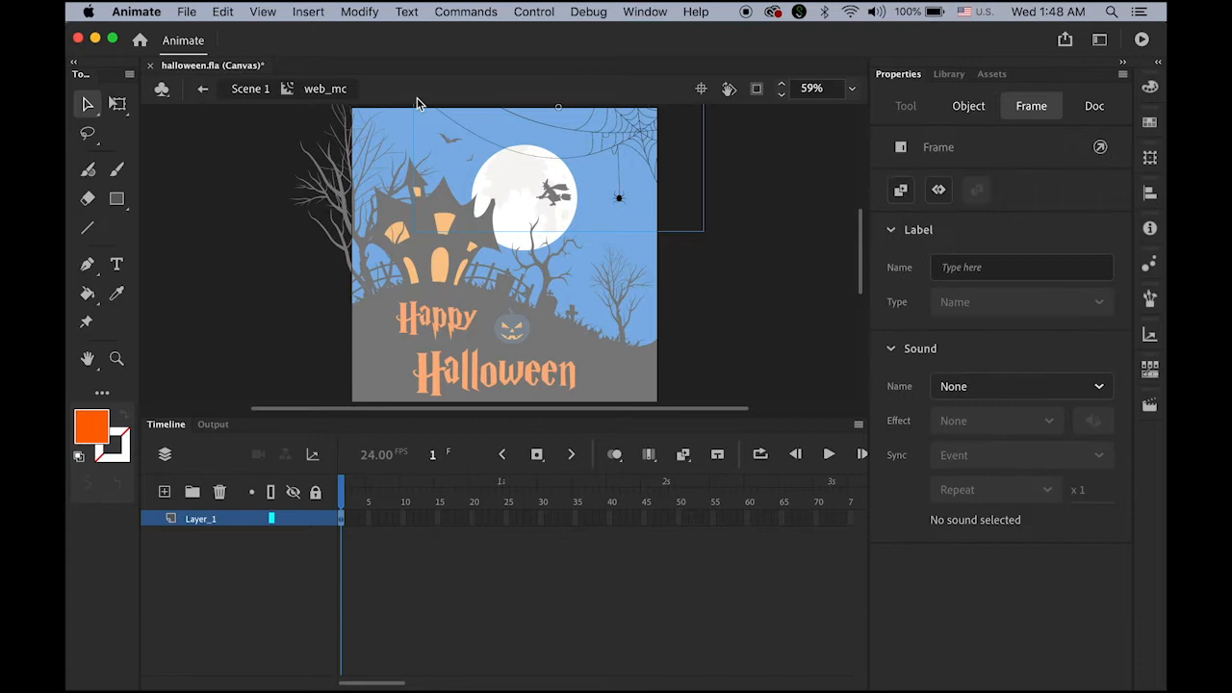
left_click(309, 13)
left_click(332, 65)
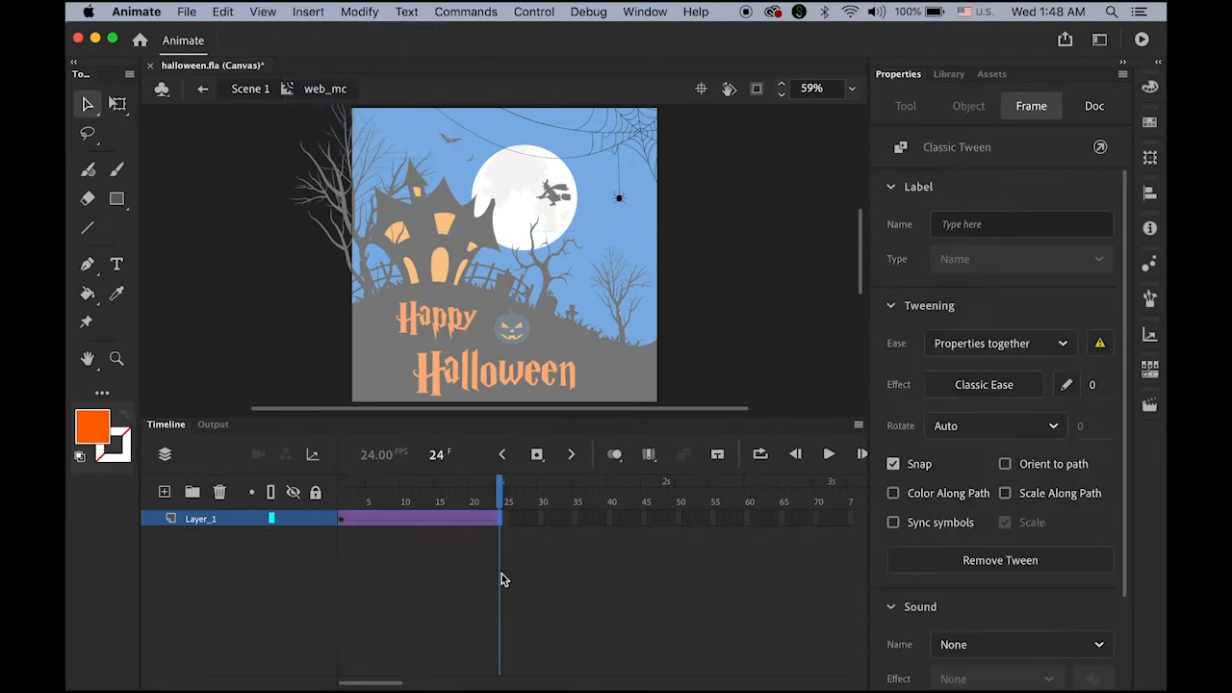
left_click(537, 453)
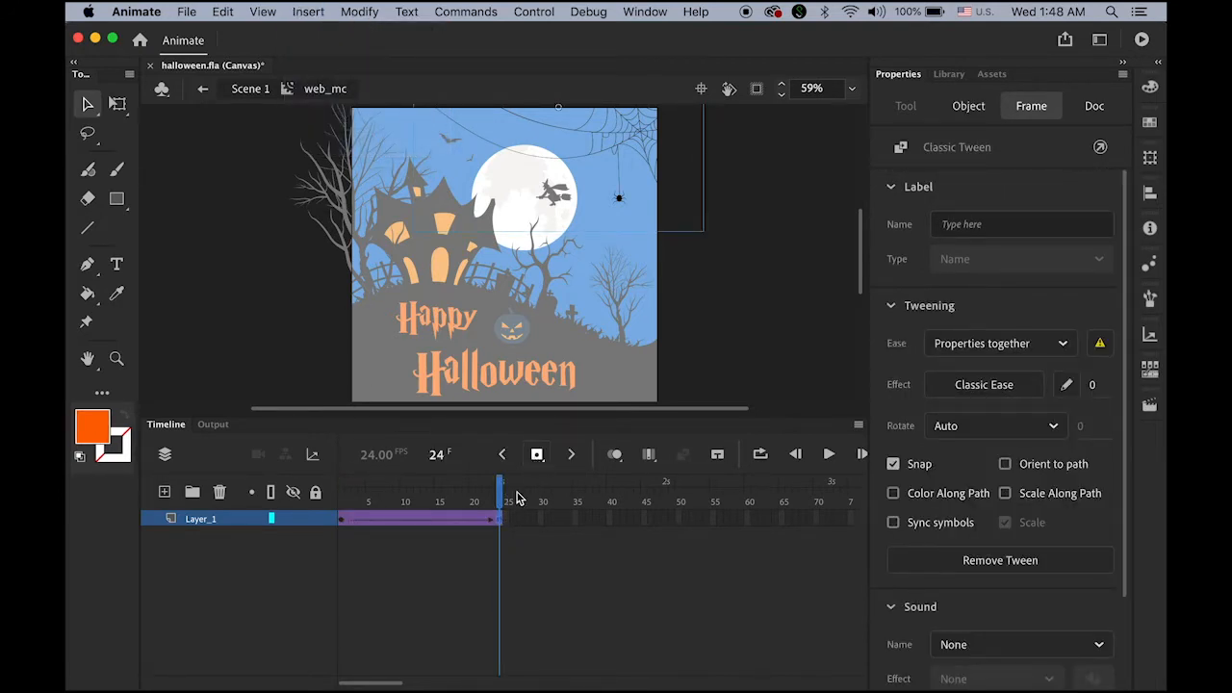
left_click(666, 521)
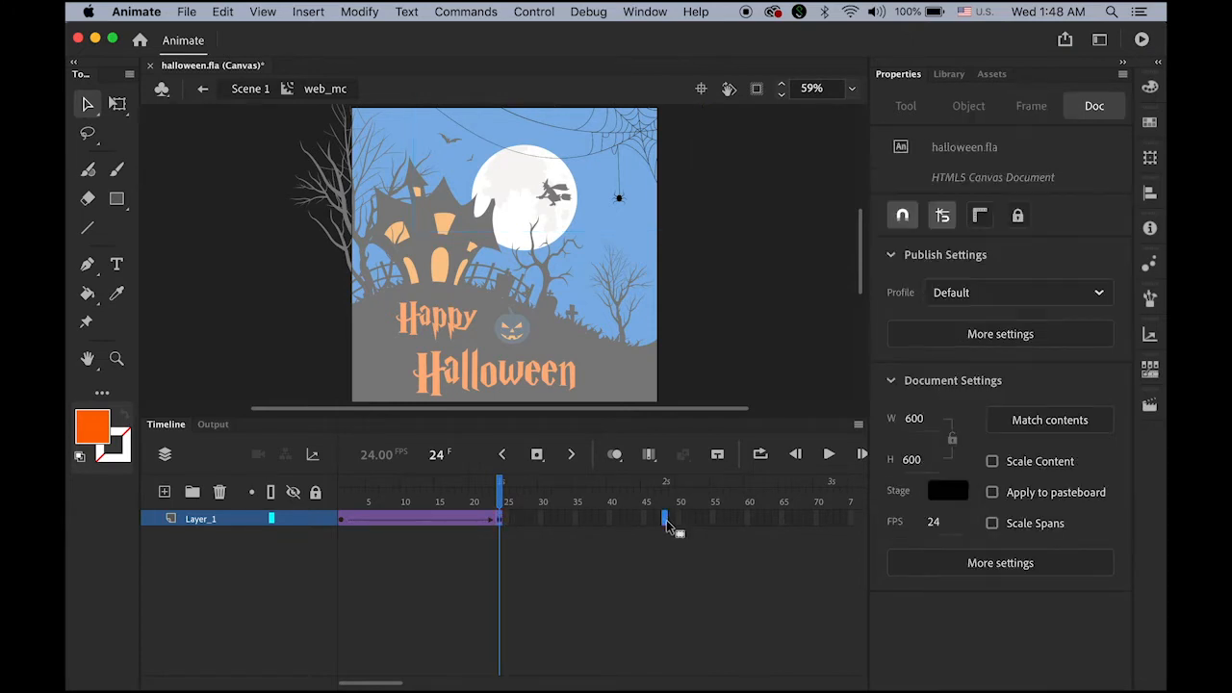
left_click(537, 453)
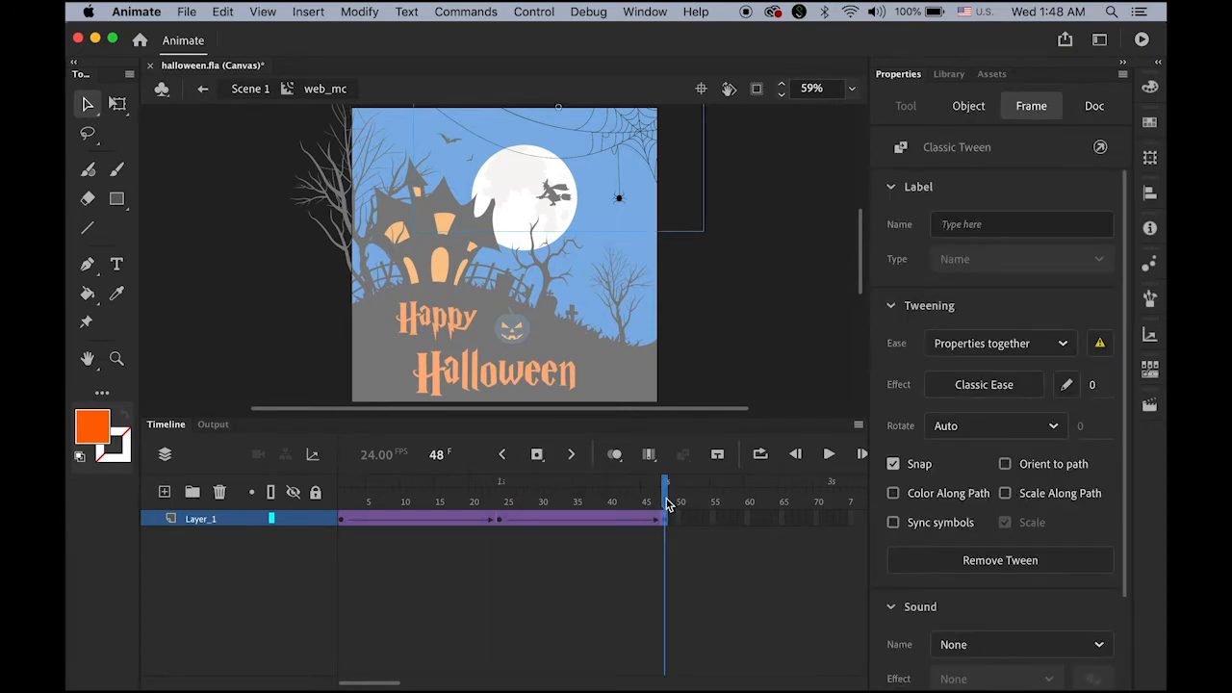
Step: At frame 24, enlarge the spider web with Free Transform to about 691.5 by 593.25
left_click_drag(669, 501, 503, 508)
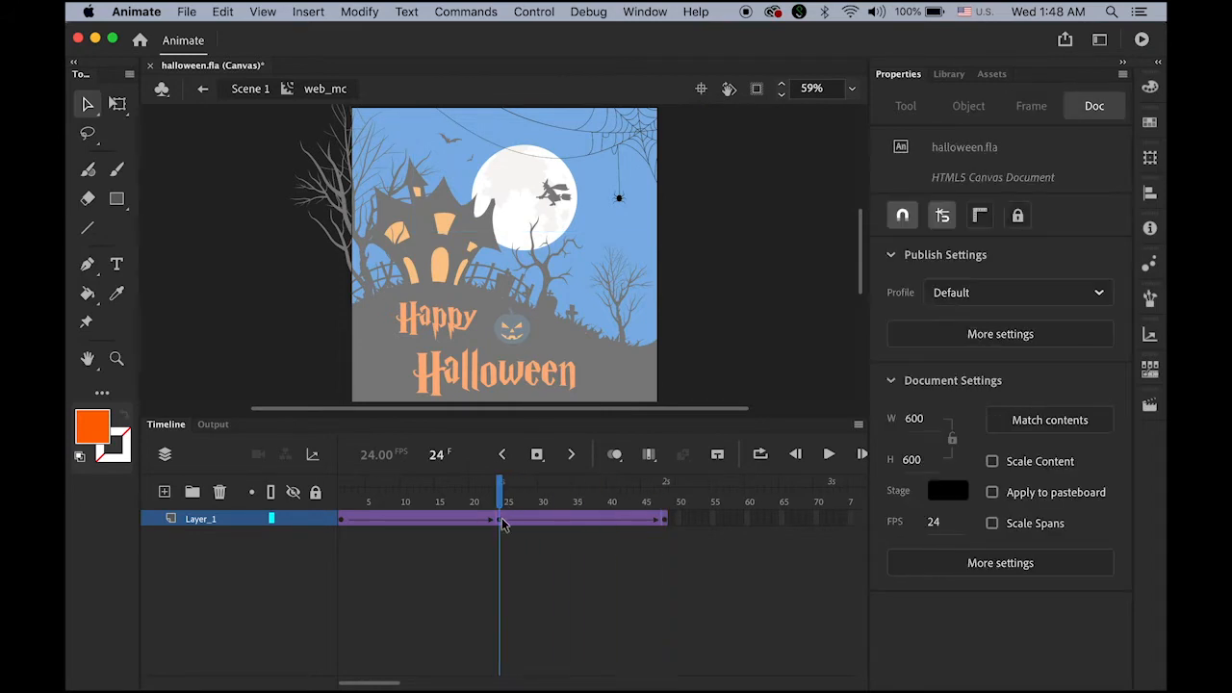
left_click(500, 521)
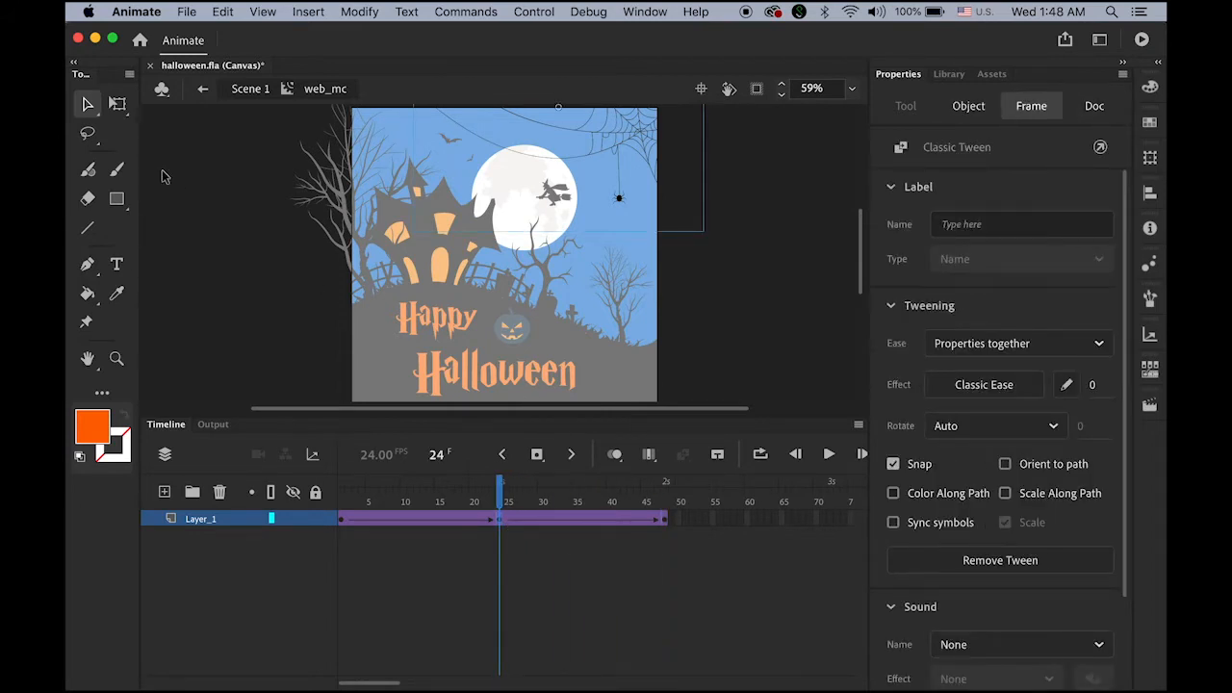
left_click(118, 104)
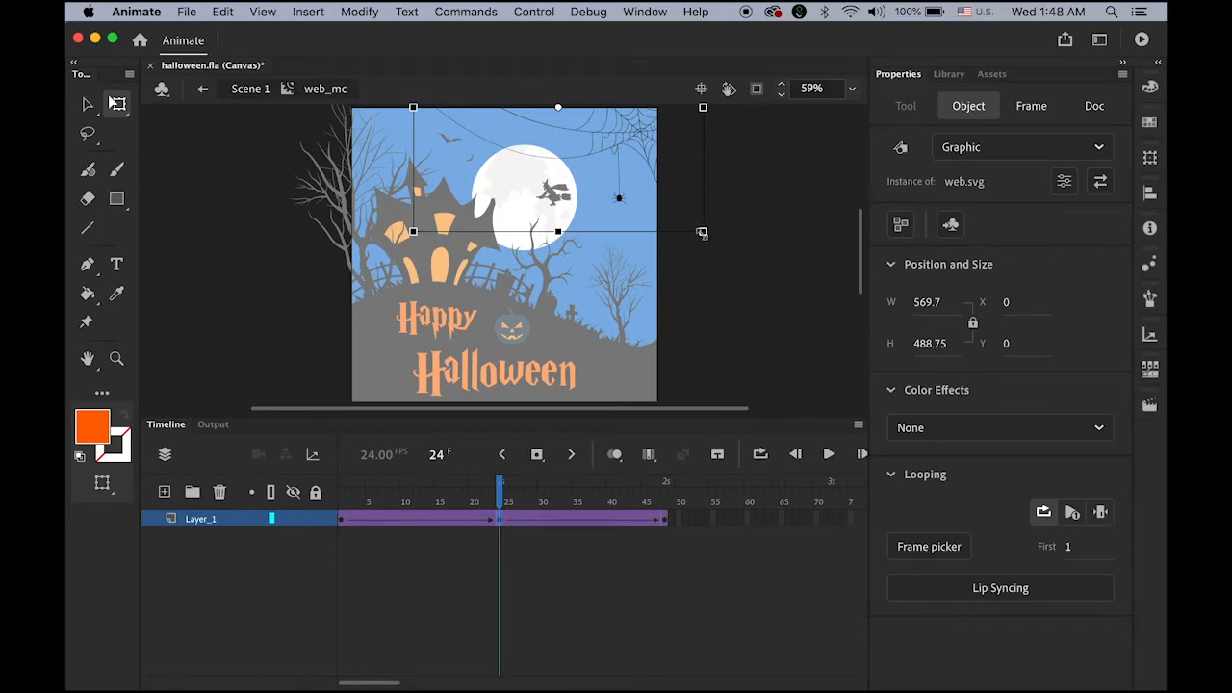
left_click_drag(703, 232, 733, 270)
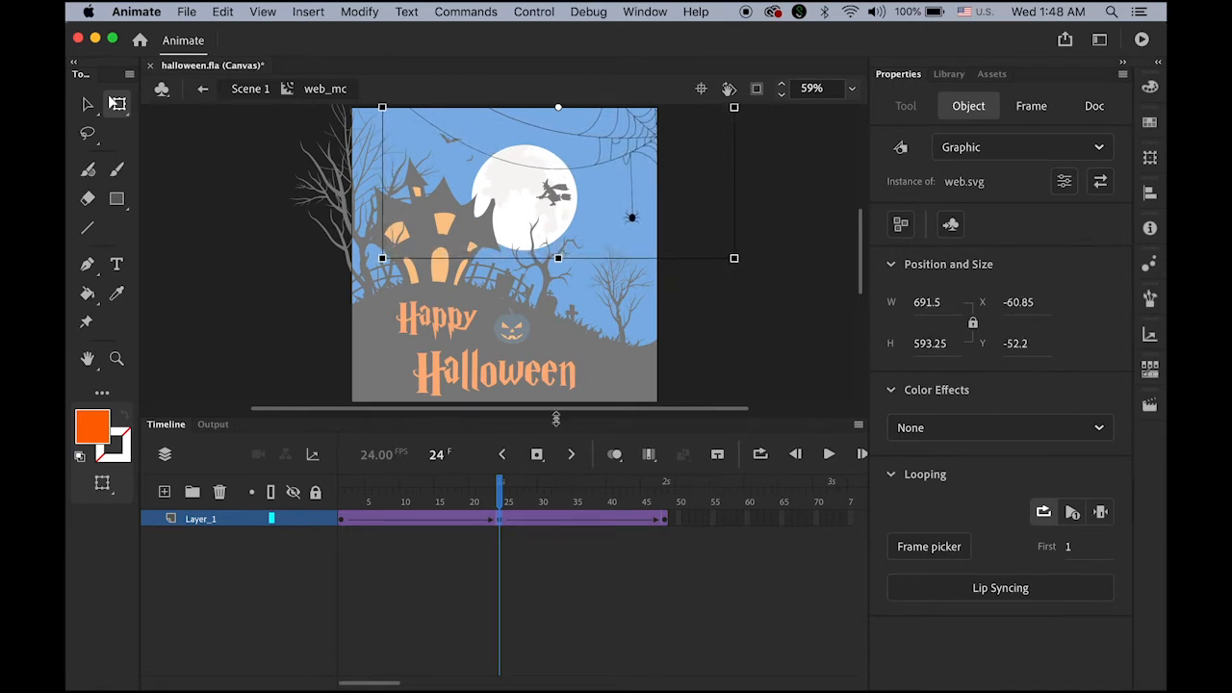
Step: Scrub through the web's tween to preview its motion and return to Scene 1 with nothing selected
left_click_drag(501, 495, 617, 510)
left_click(222, 108)
left_click(203, 92)
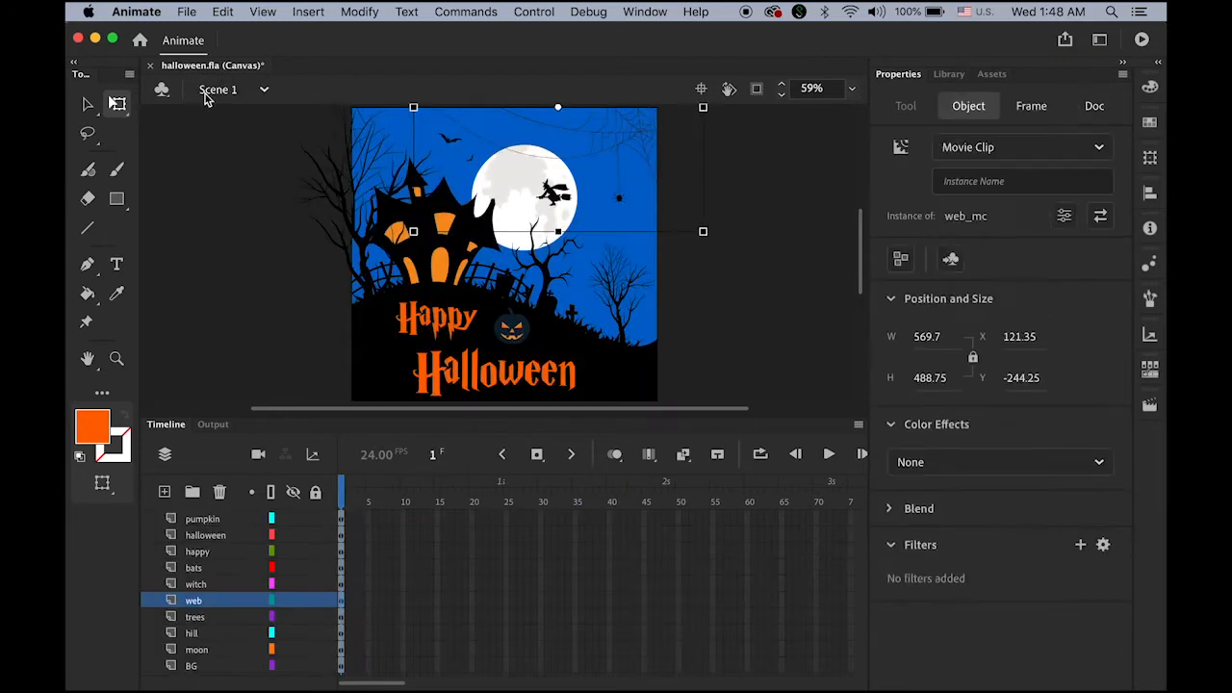
left_click(732, 306)
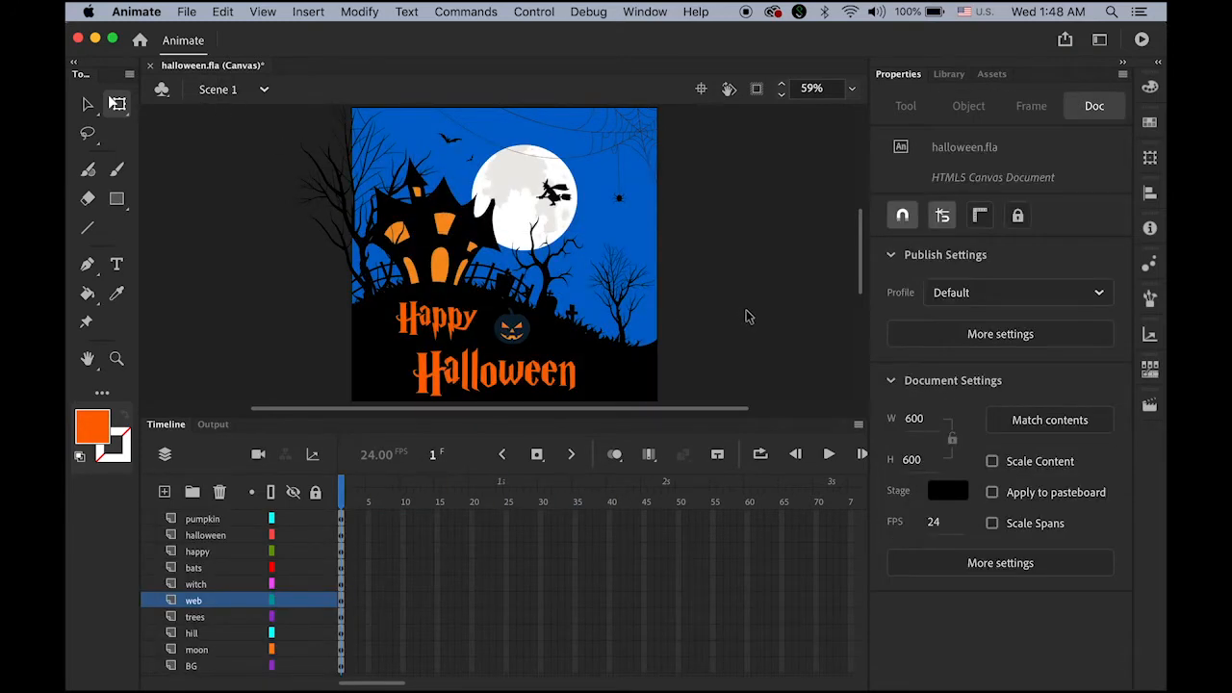
Step: Convert the trees graphic into a movie clip symbol named trees_mc
left_click(352, 223)
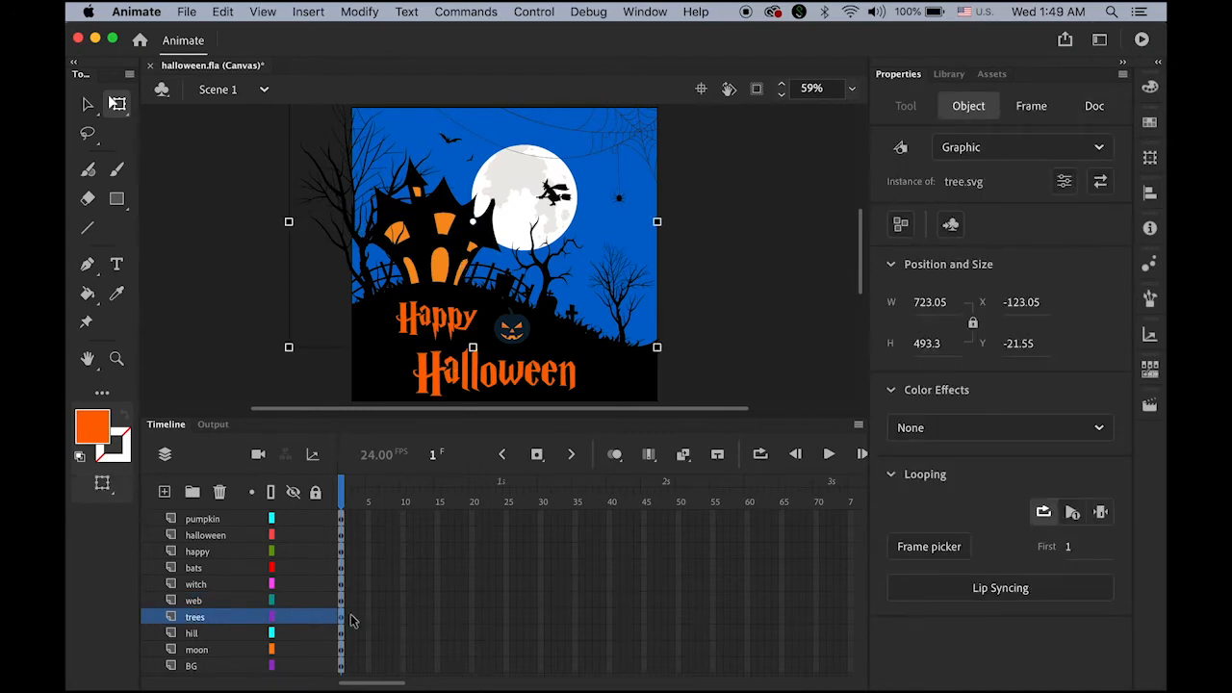
left_click(951, 225)
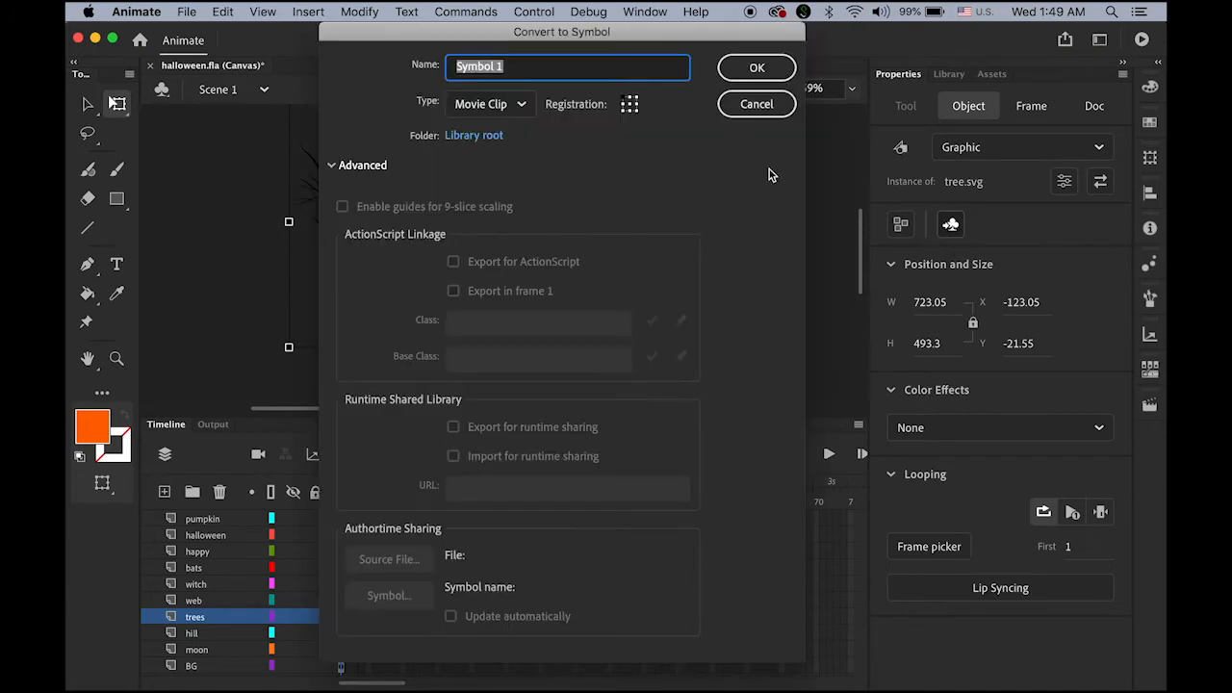
type("trees_m")
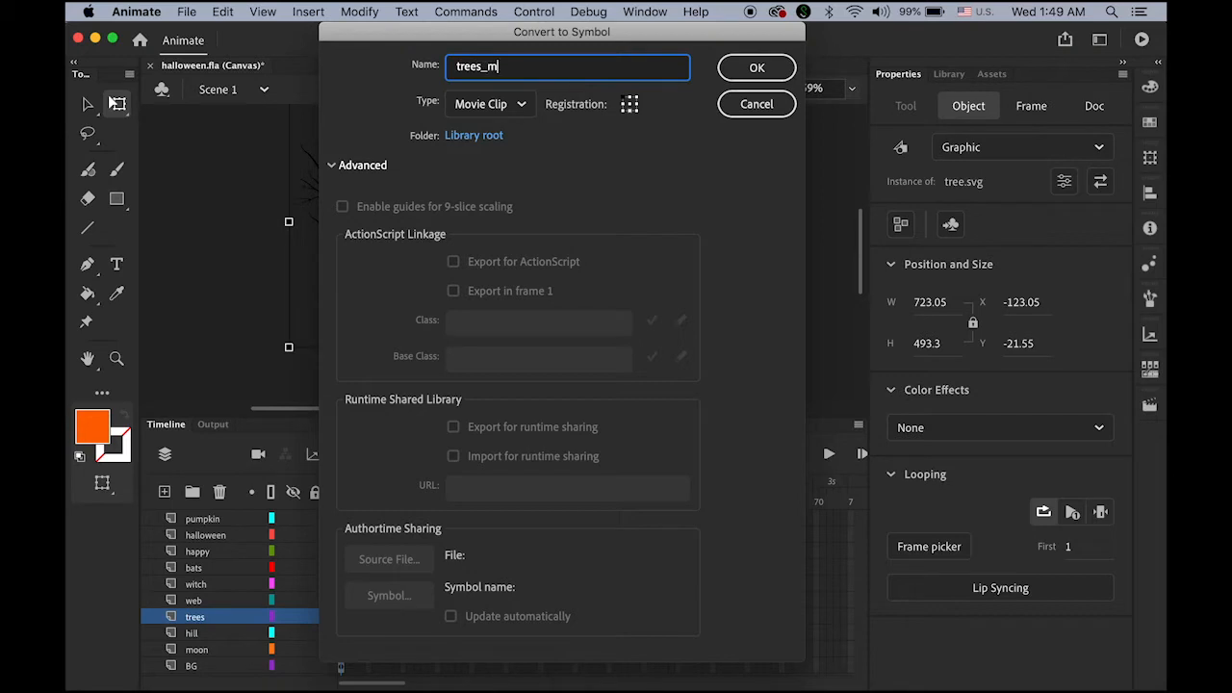
type("c")
left_click(757, 67)
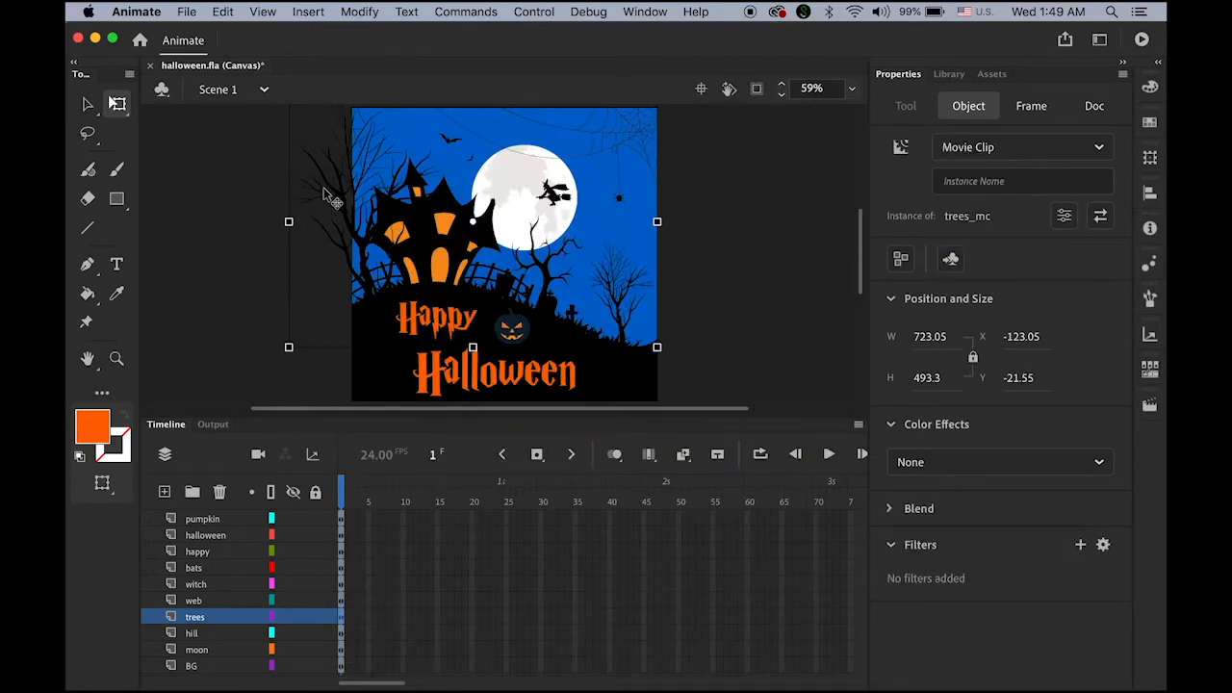
Step: Inside trees_mc, create a classic tween on Layer_1 with keyframes at frames 24 and 48
double_click(324, 187)
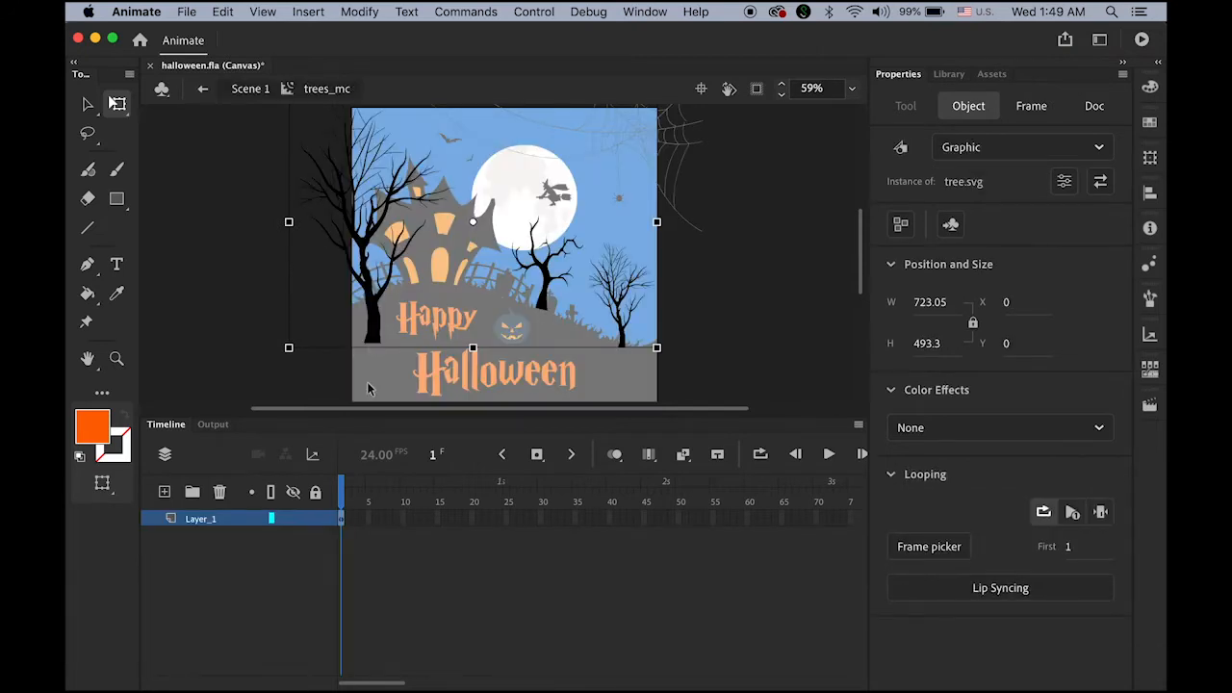
left_click(310, 11)
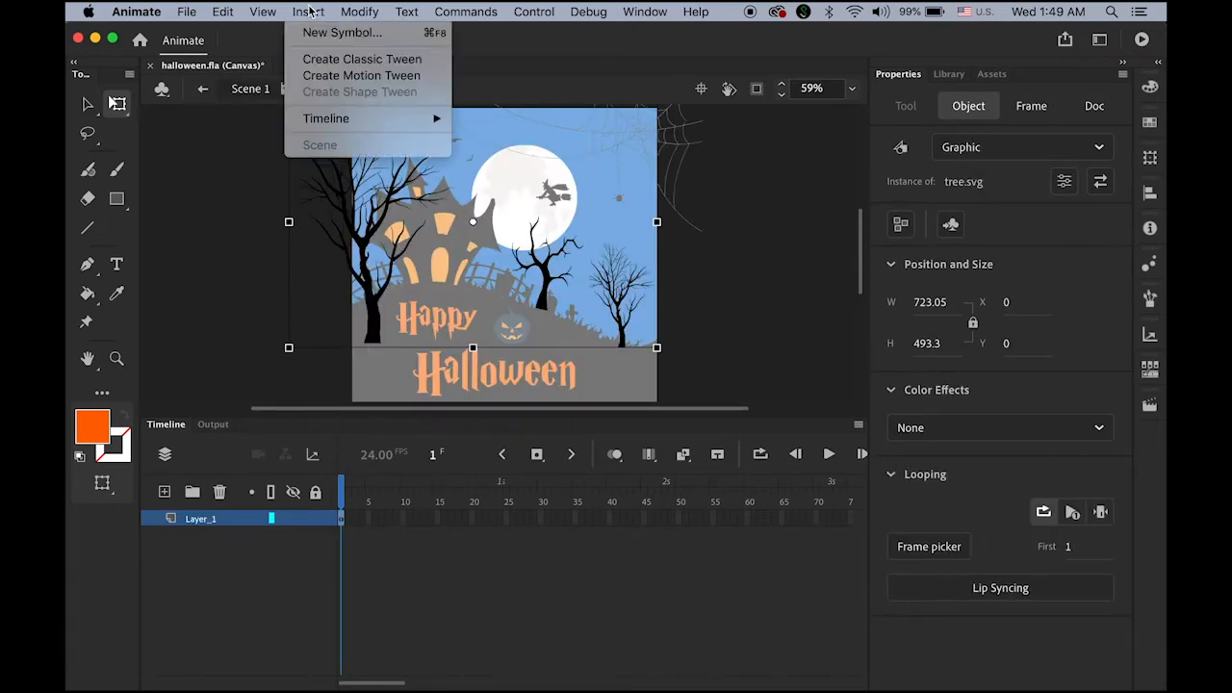
left_click(369, 59)
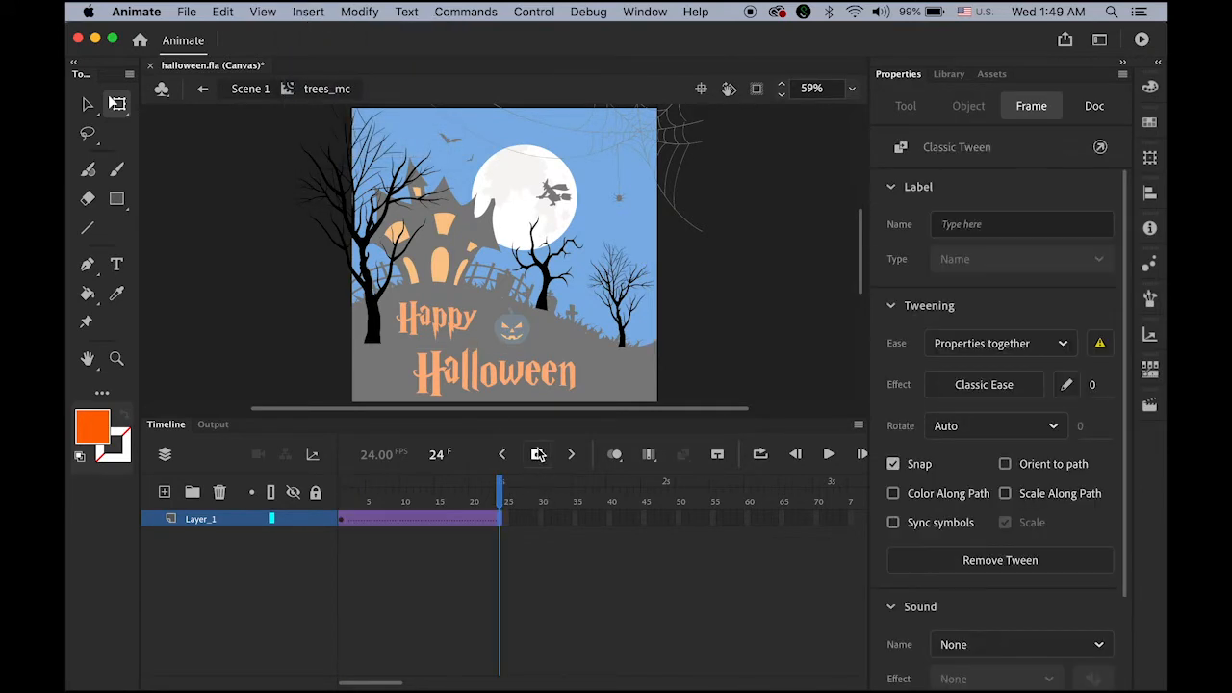
left_click(539, 456)
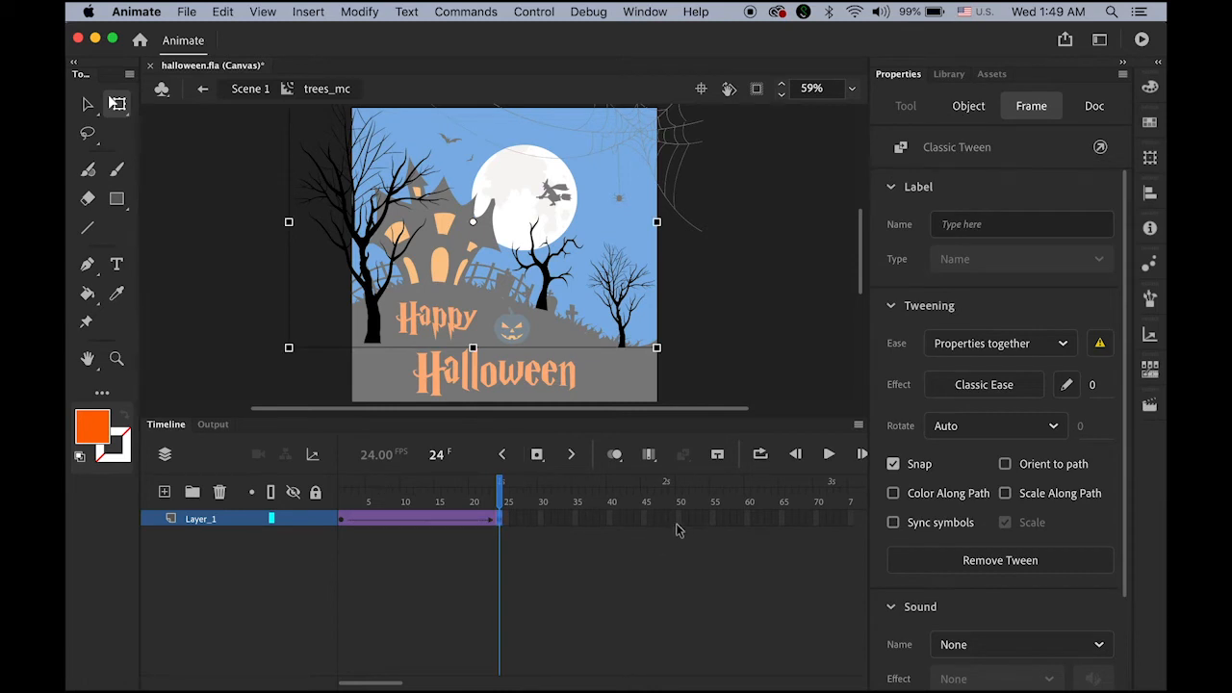
left_click(664, 518)
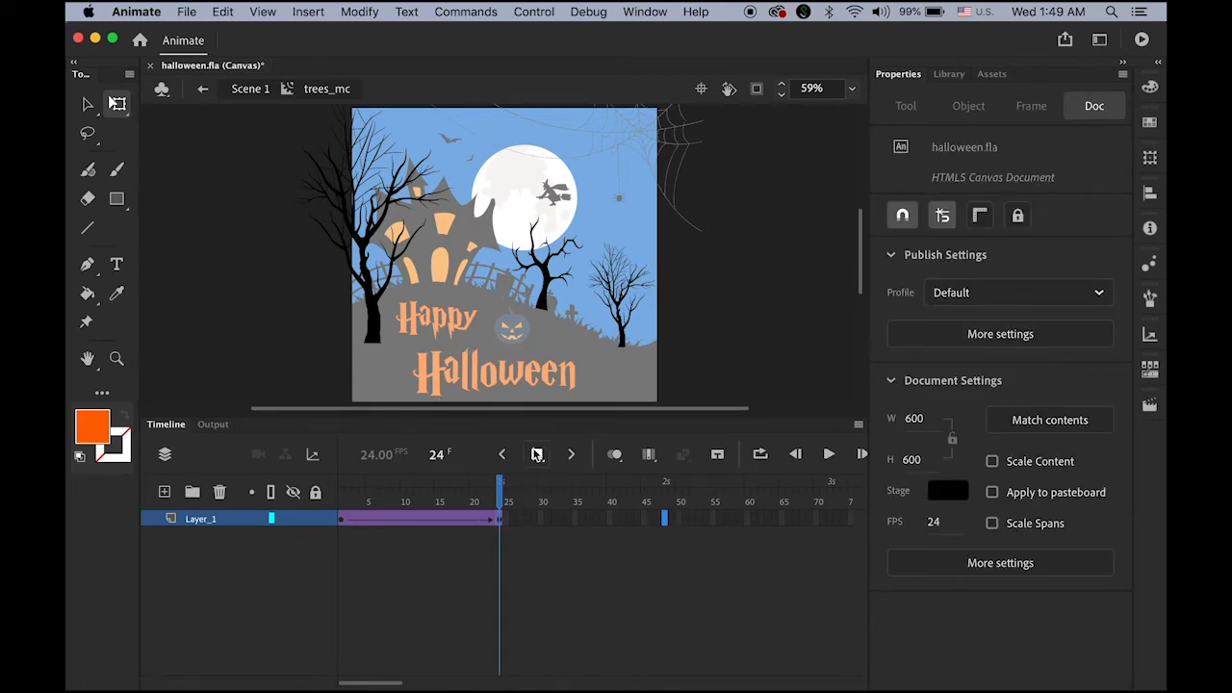
left_click(537, 456)
Step: At frame 24, enlarge the trees with Free Transform to about 777.55 by 530.5
left_click_drag(642, 499, 501, 503)
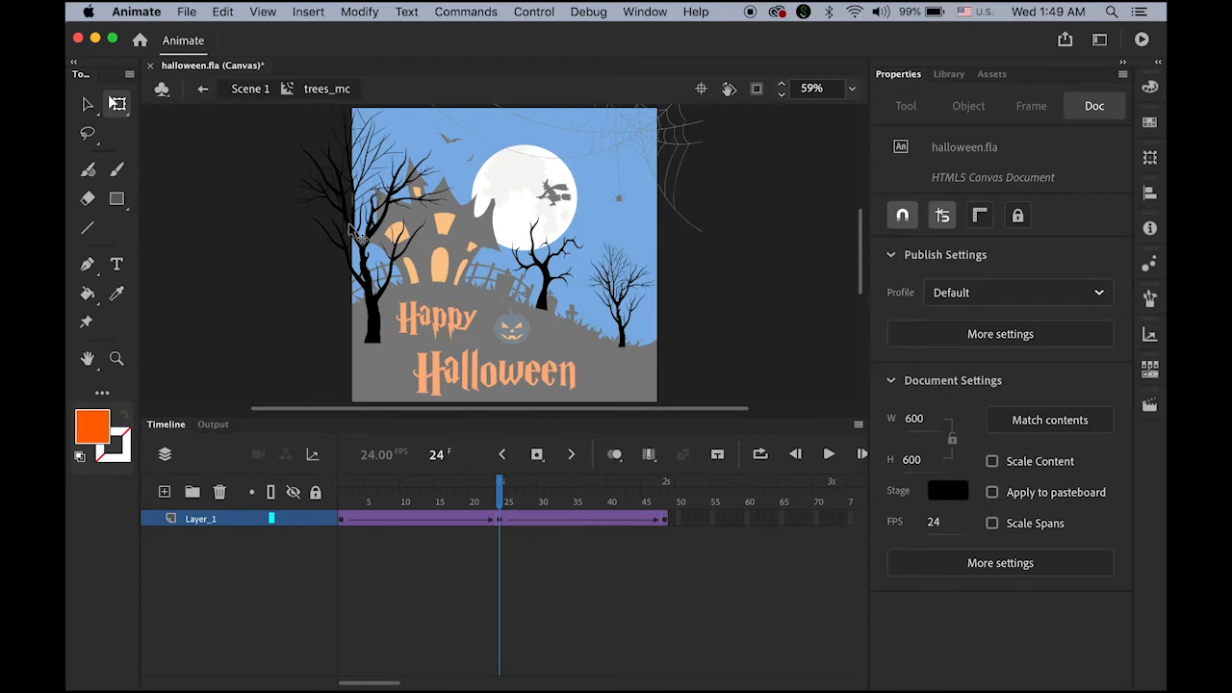
left_click(498, 520)
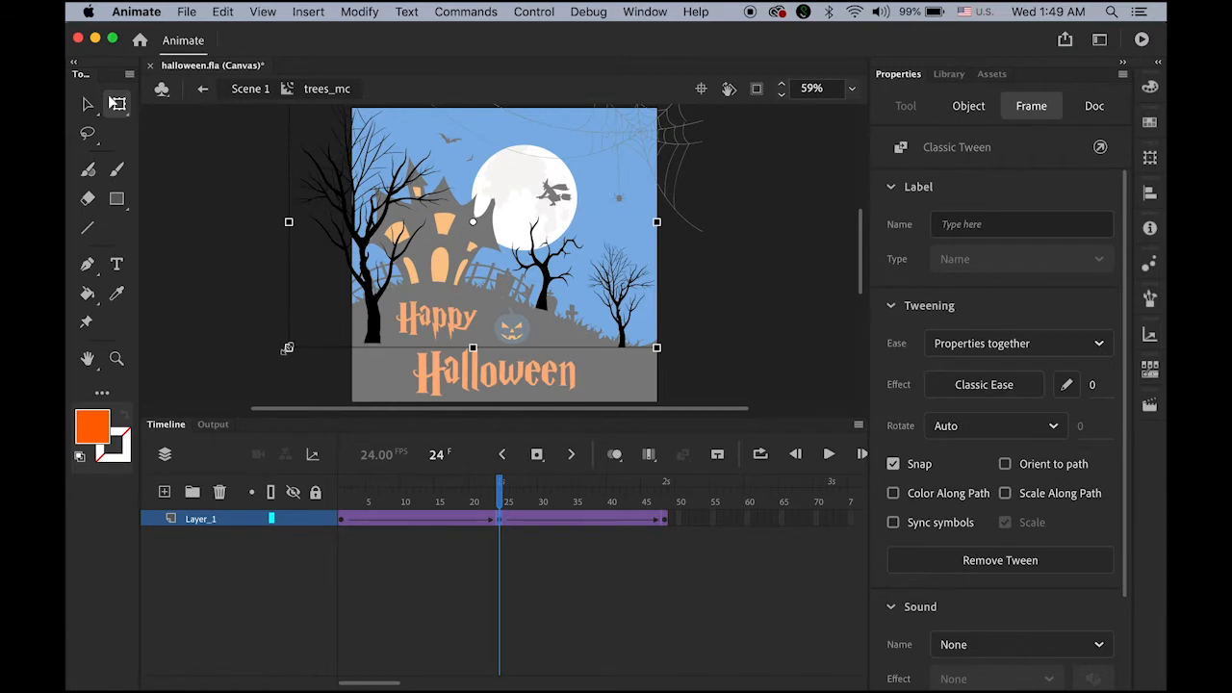
mouse_move(289, 348)
left_mouse_down()
mouse_move(261, 363)
mouse_move(273, 358)
left_mouse_up()
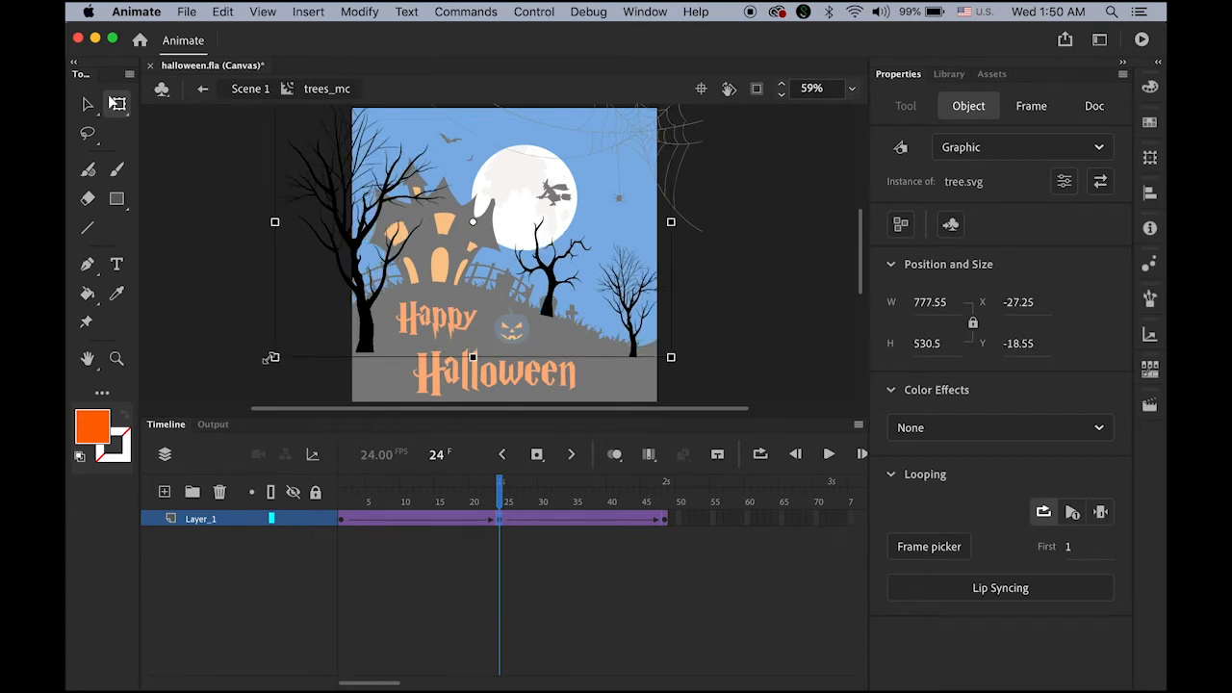
Step: Scrub through the trees' tween to preview its motion and return to Scene 1 with nothing selected
left_click(482, 495)
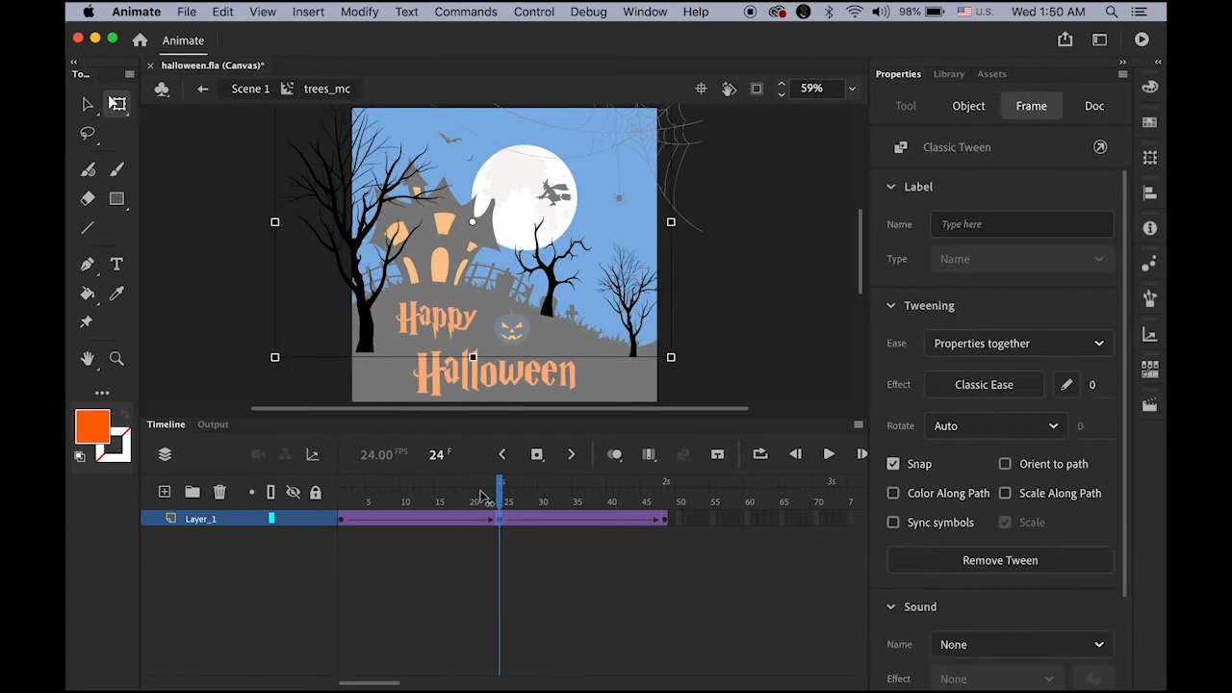
left_click_drag(342, 501, 561, 500)
left_click(311, 210)
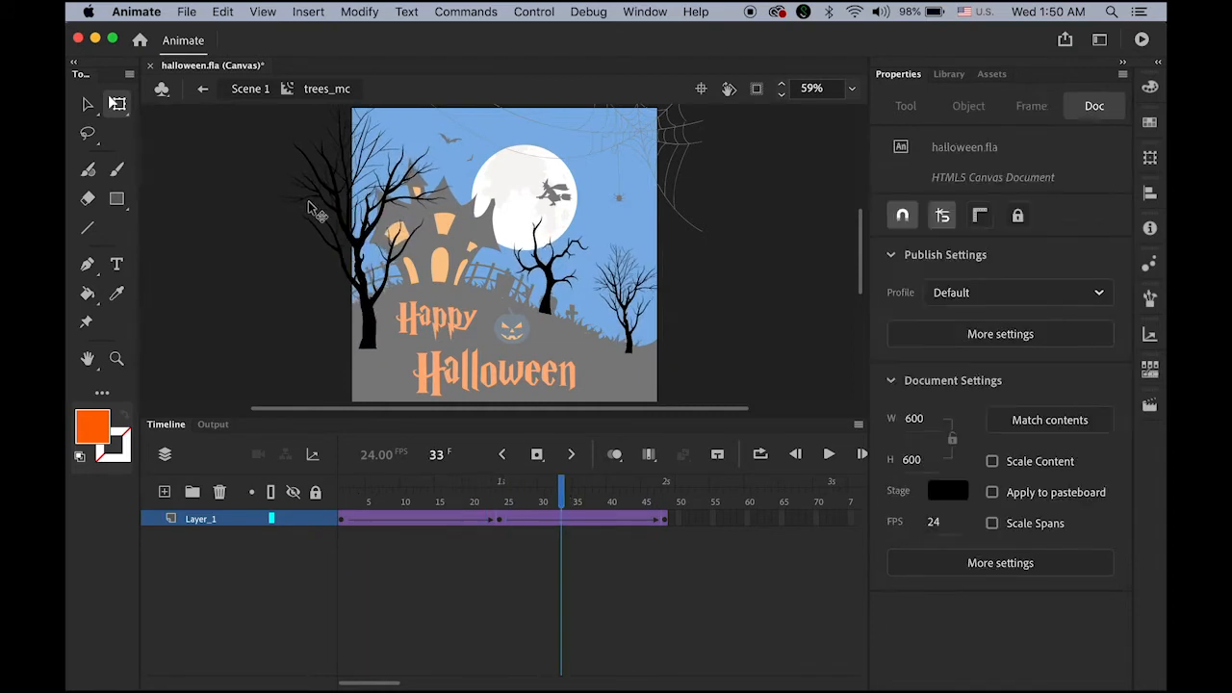
left_click(202, 89)
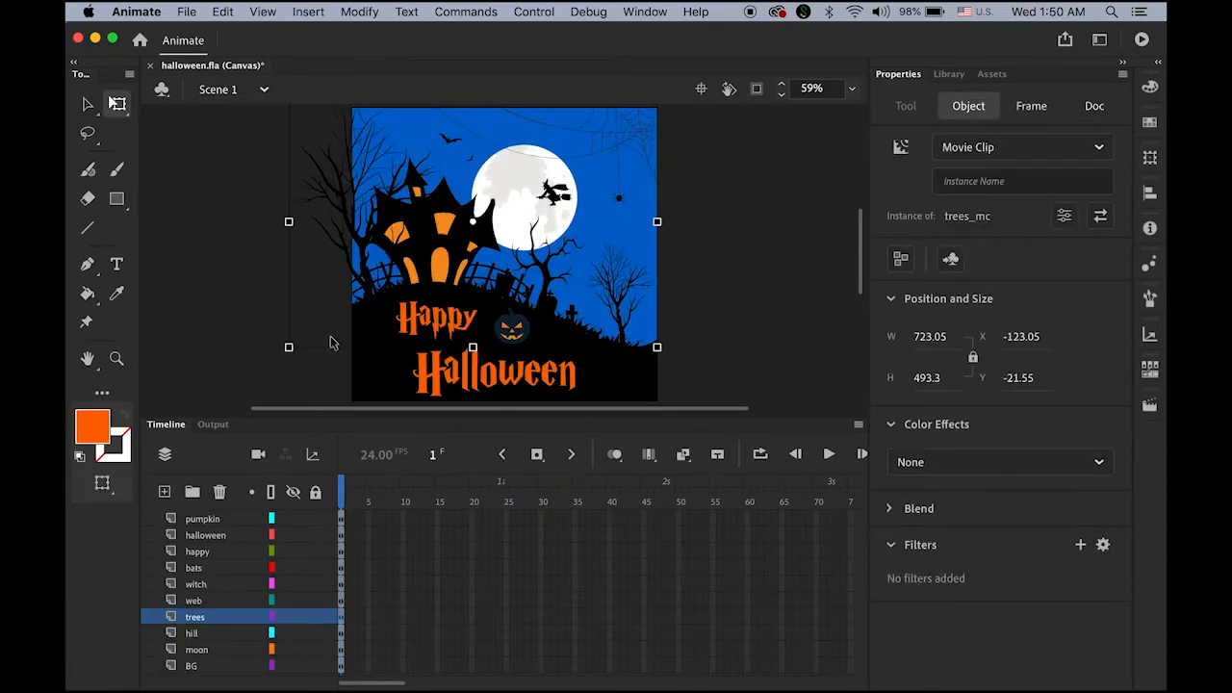
left_click(88, 103)
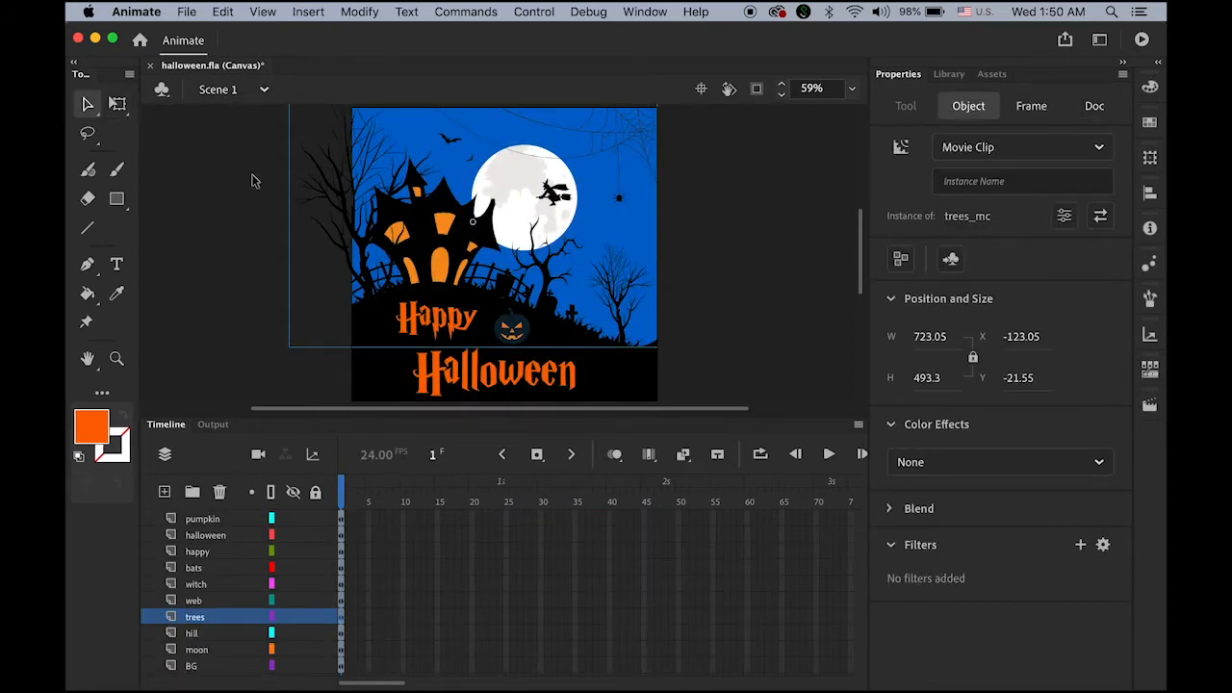
left_click(253, 181)
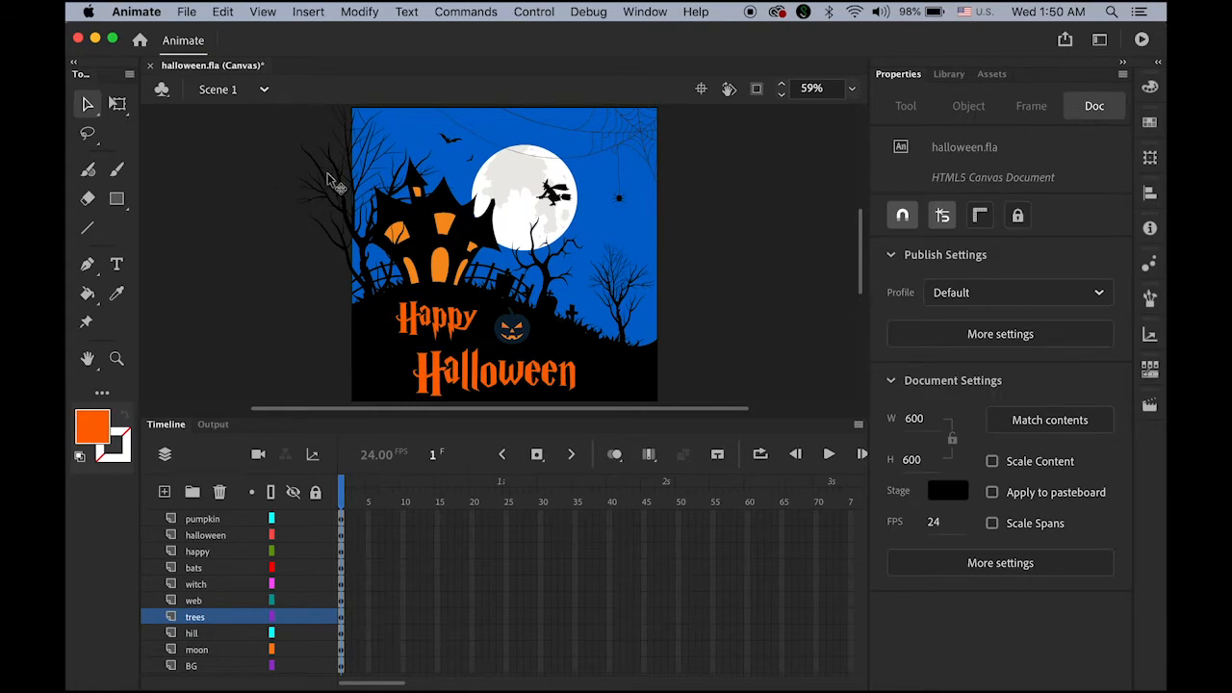
Step: Select both bats in the sky and convert them into one movie clip symbol named bats_mc
left_click(449, 144)
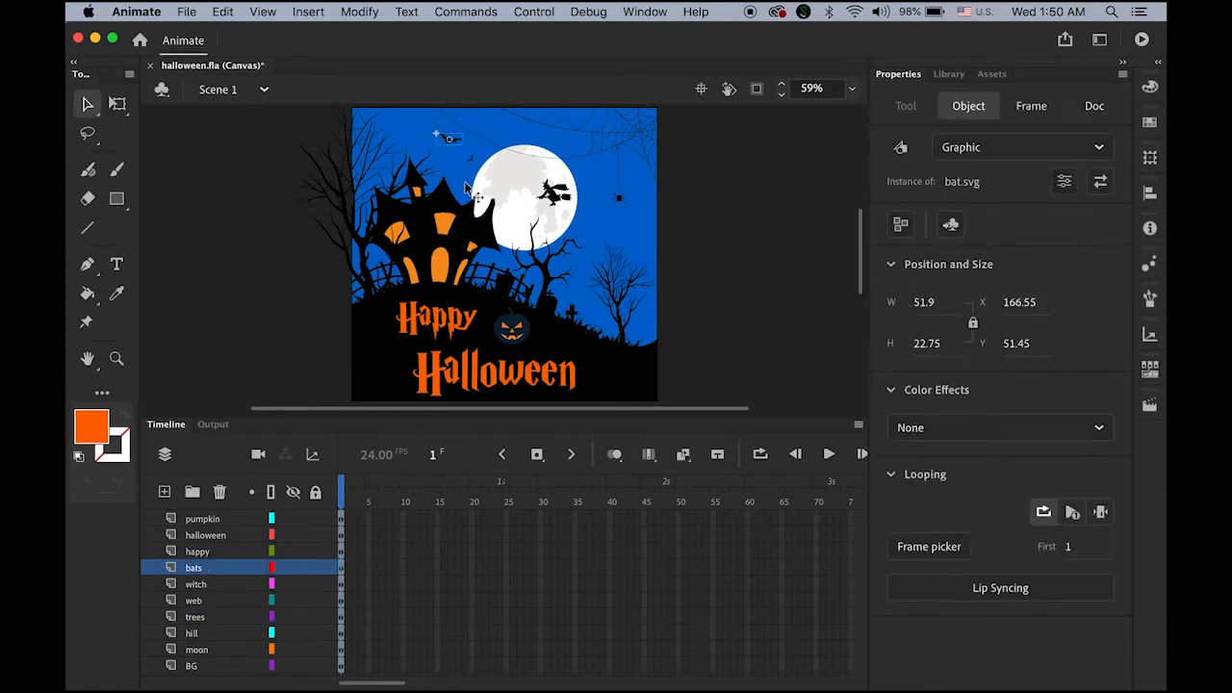
left_click(471, 165, "shift")
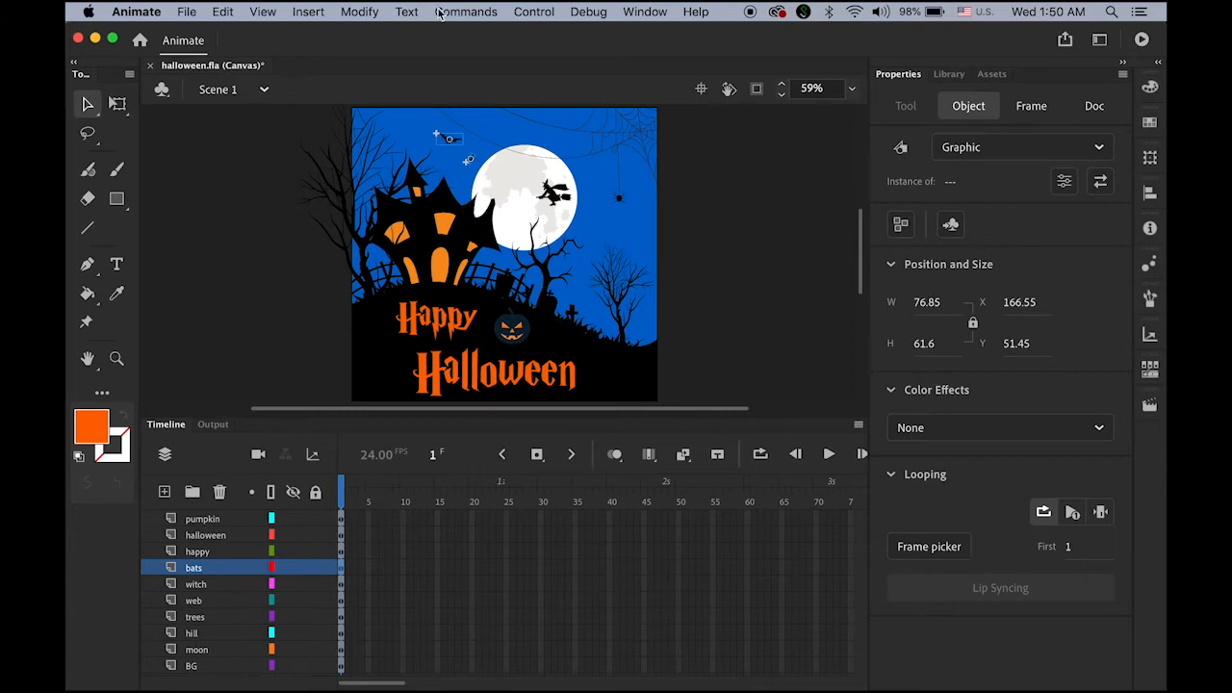
left_click(319, 14)
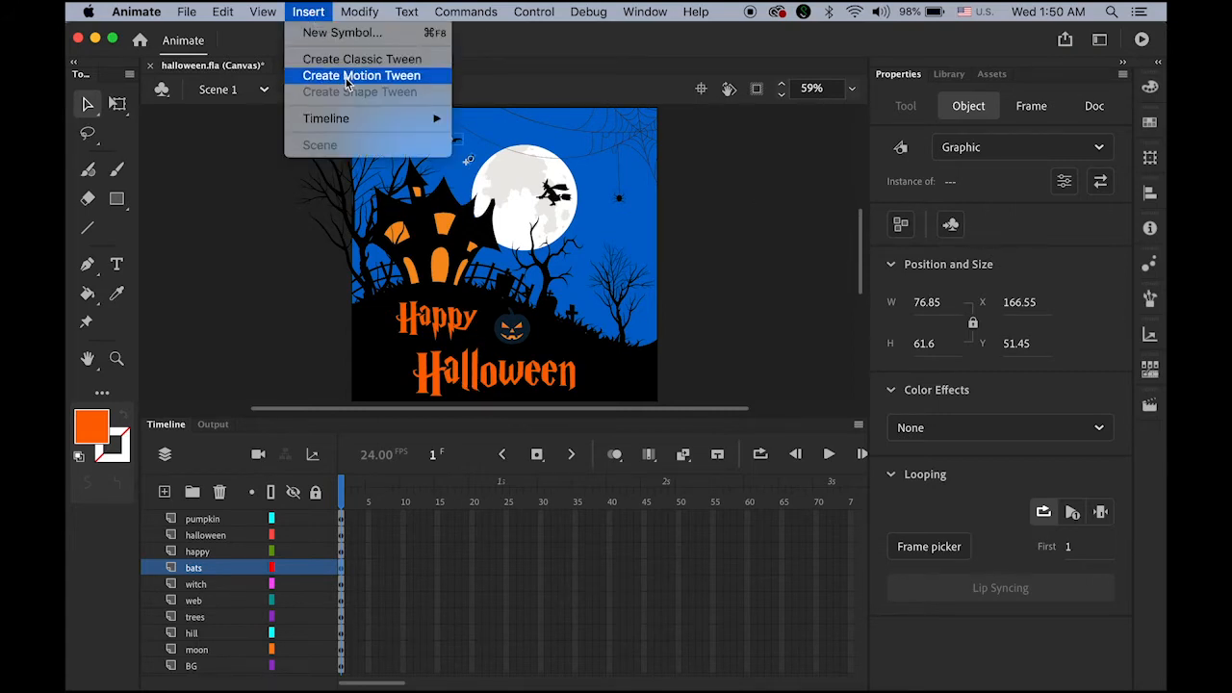
mouse_move(355, 9)
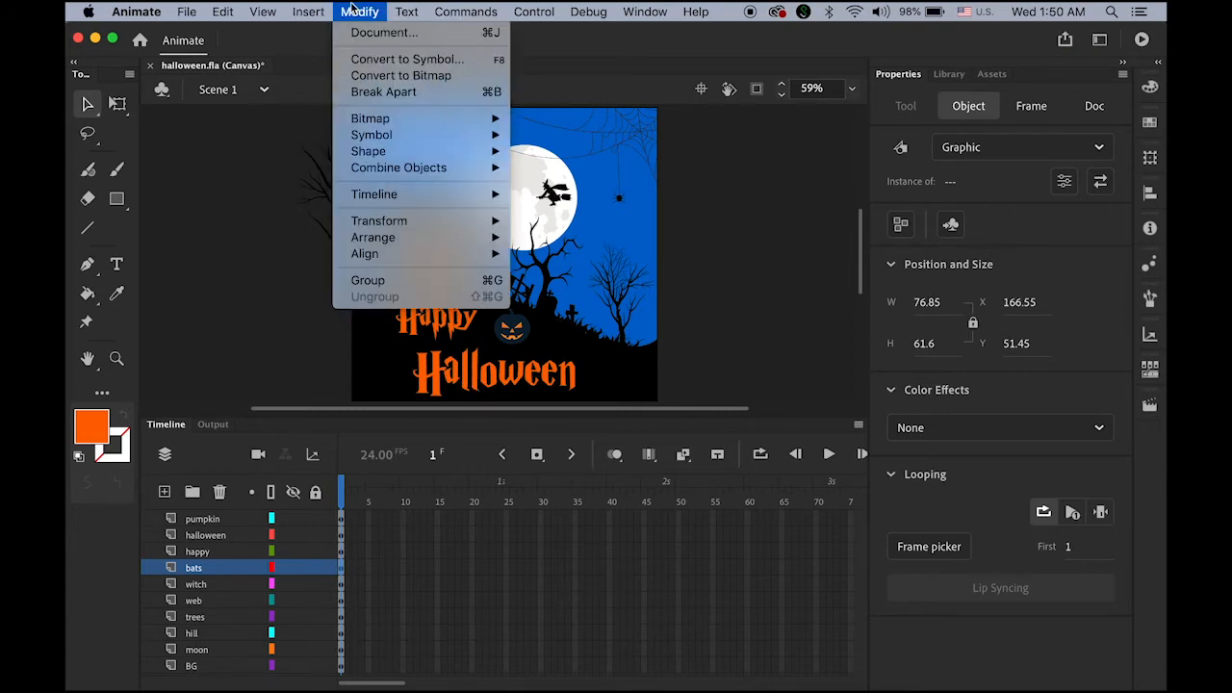
left_click(395, 60)
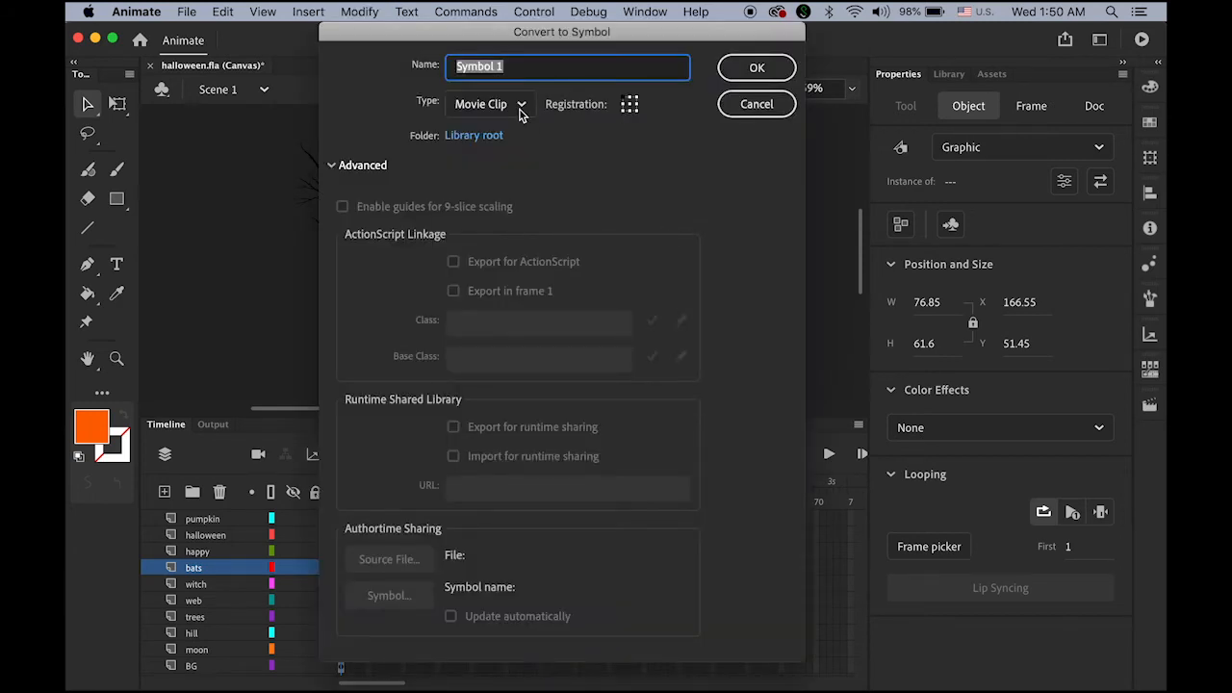
type("bats_mc")
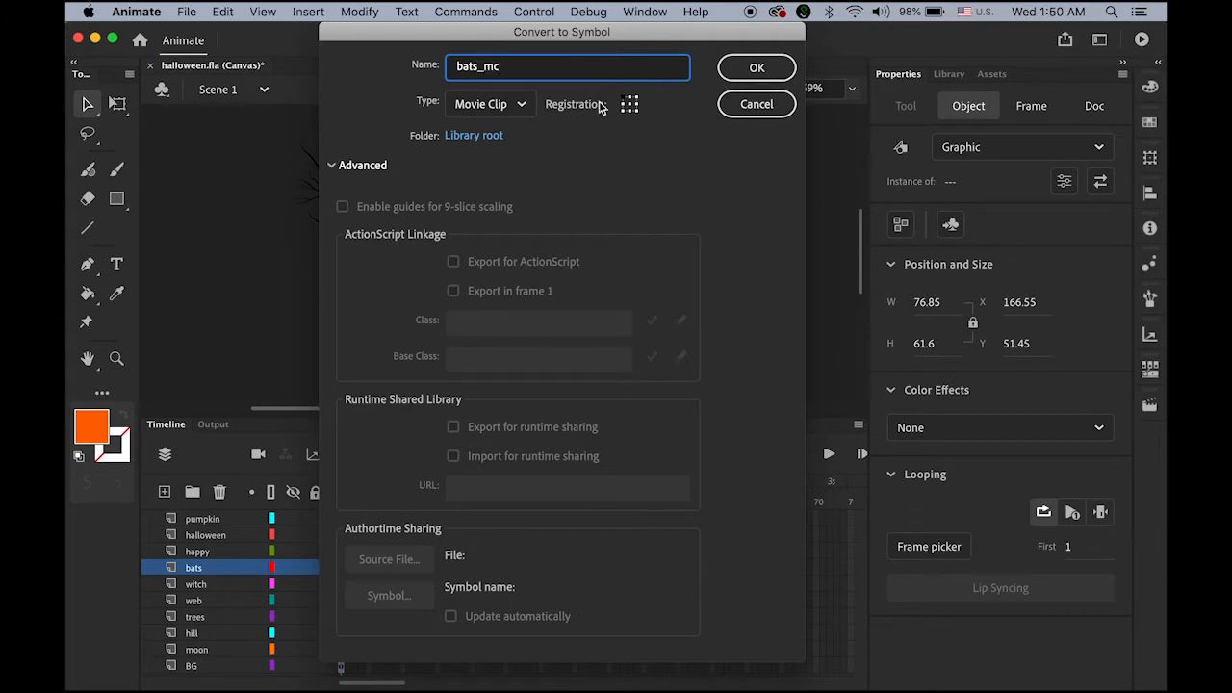
left_click(756, 67)
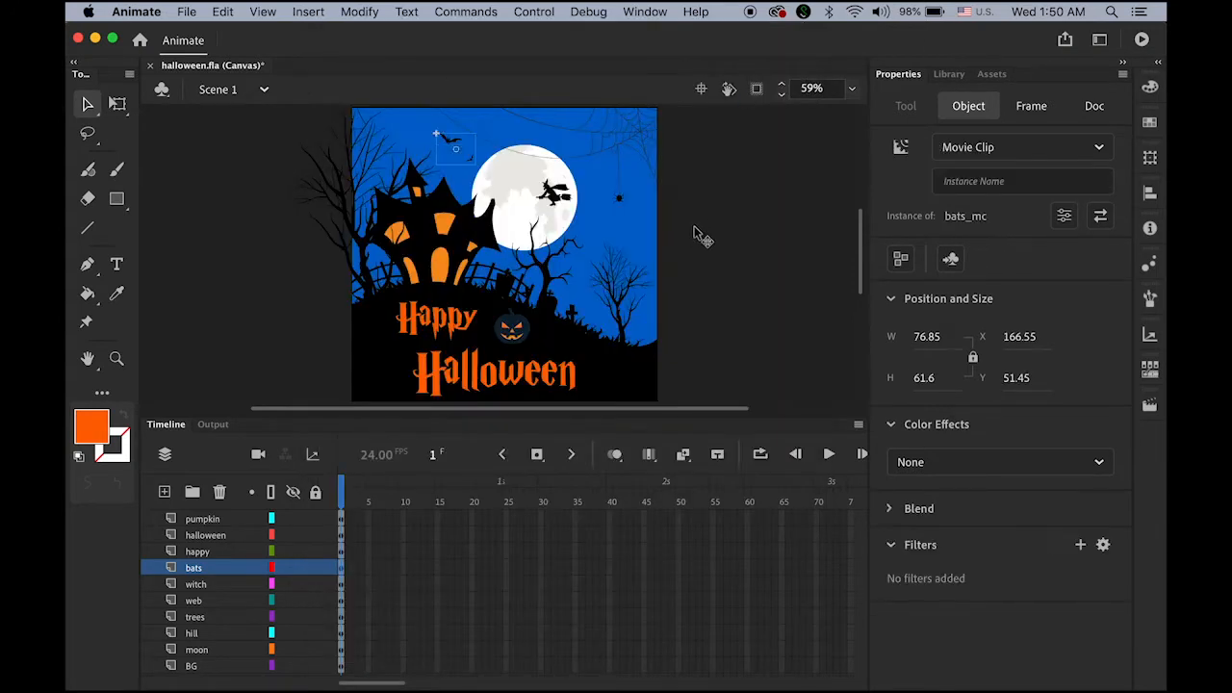
Step: Inside bats_mc, create a classic tween on Layer_1 with keyframes at frames 24 and 48
double_click(456, 151)
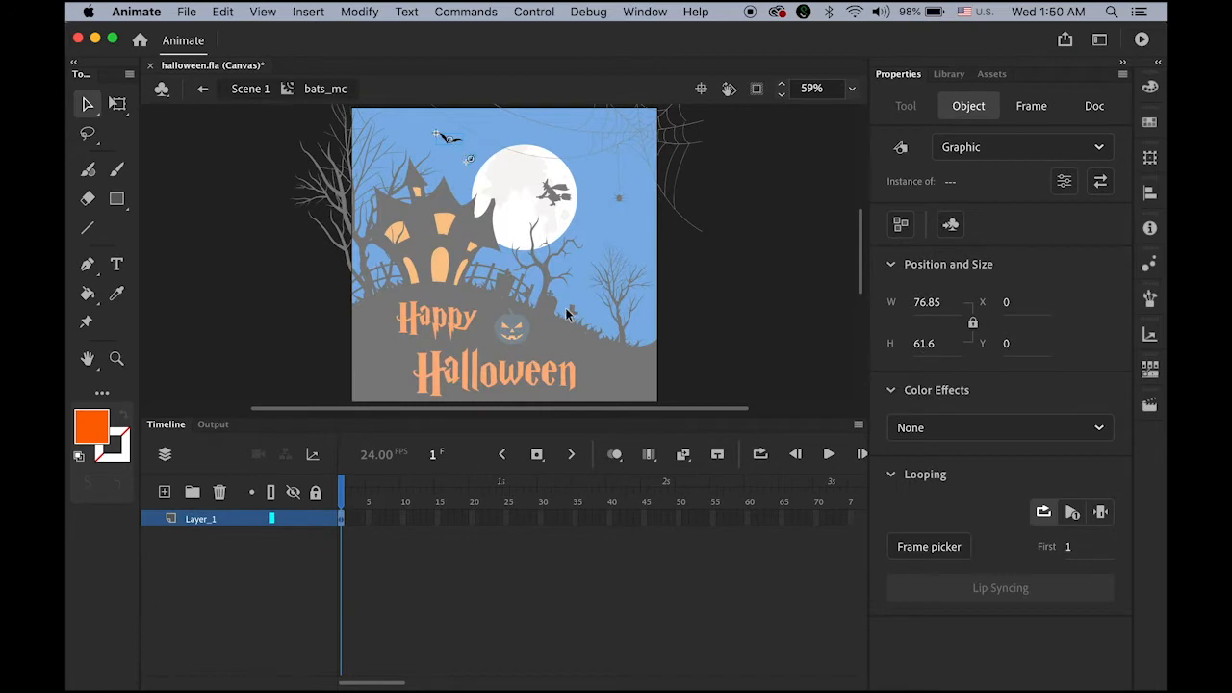
left_click(304, 11)
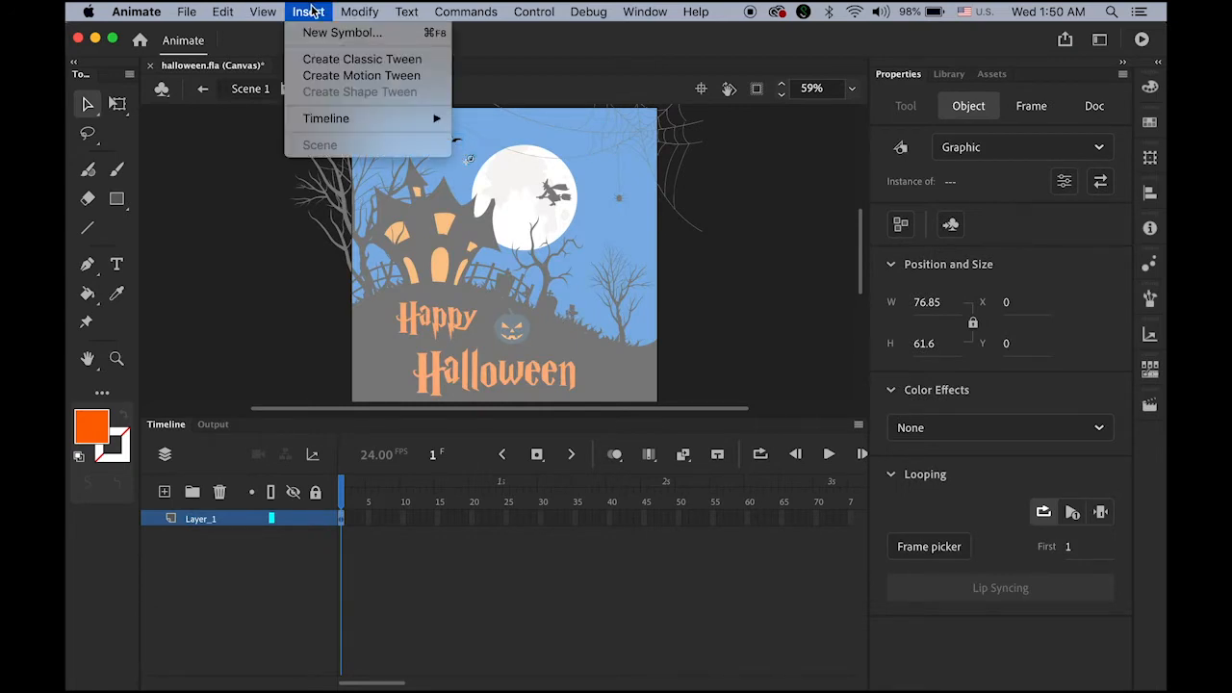
left_click(344, 61)
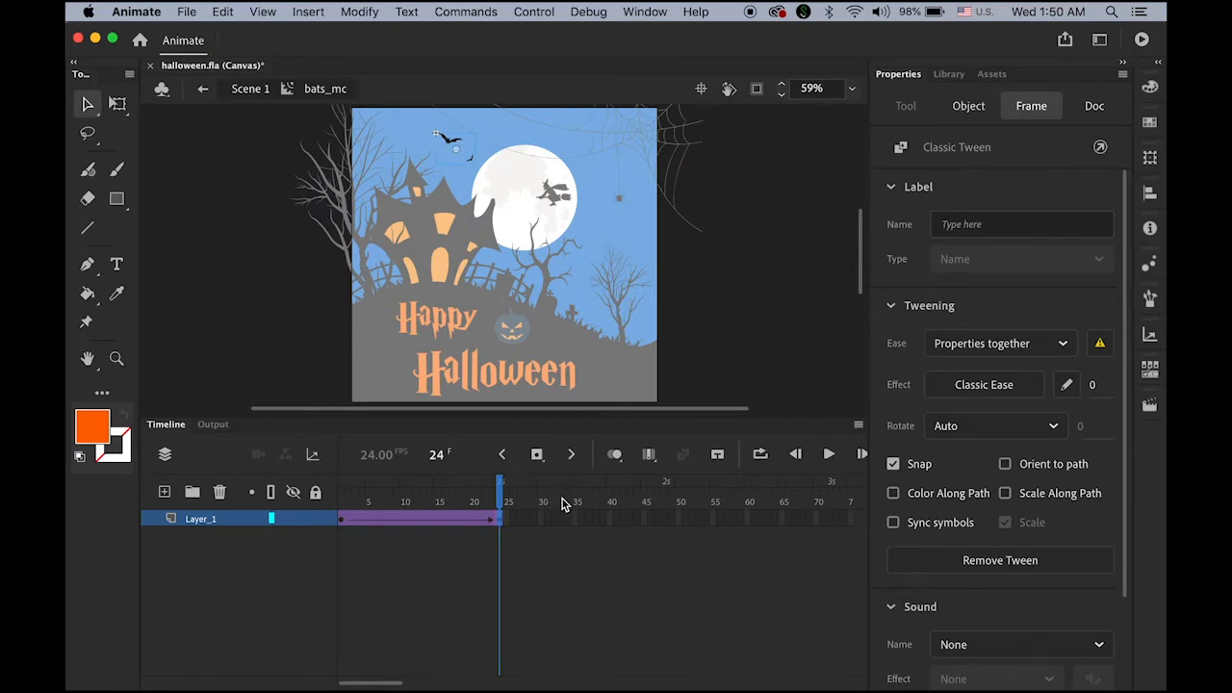
left_click(666, 519)
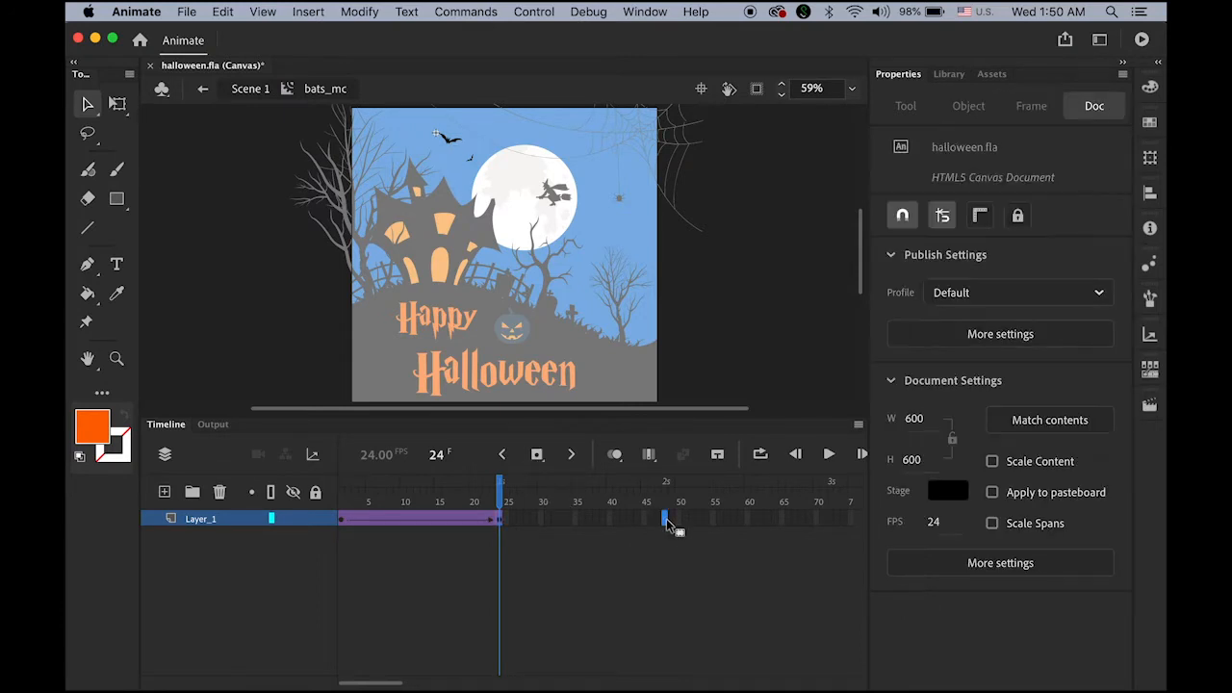
left_click(534, 461)
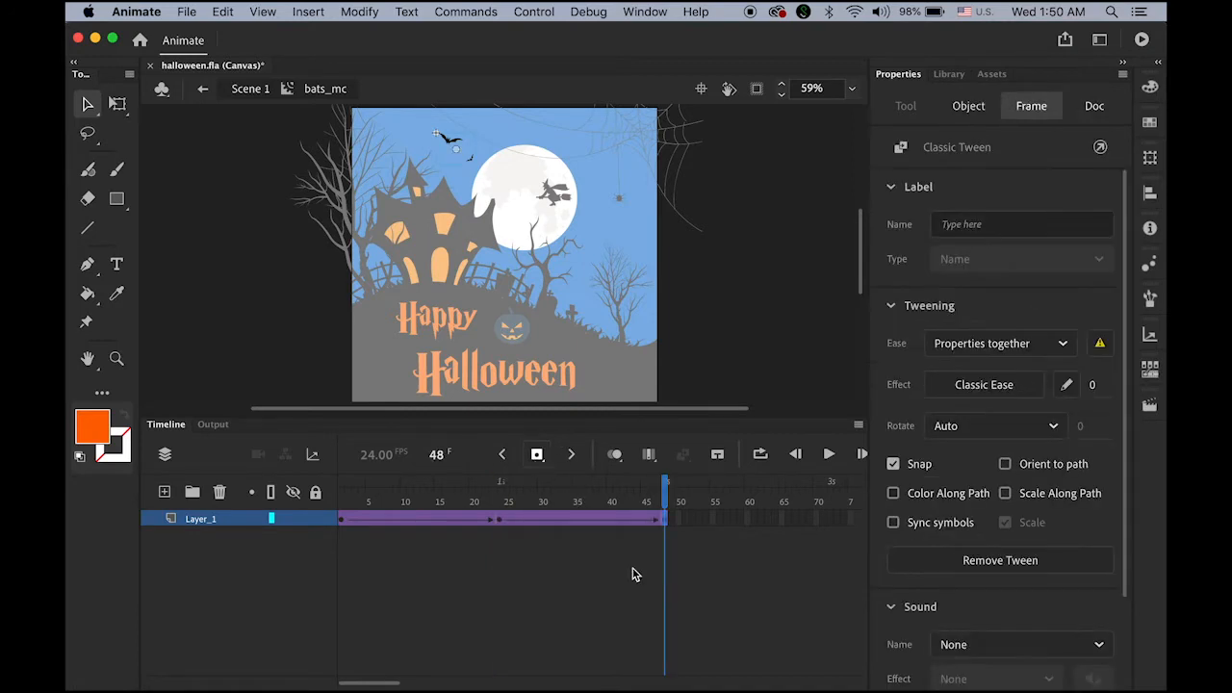
Step: At frame 24, shrink the bats with Free Transform to about 53.15 by 42.6 and deselect them
left_click_drag(665, 489, 500, 514)
left_click(501, 521)
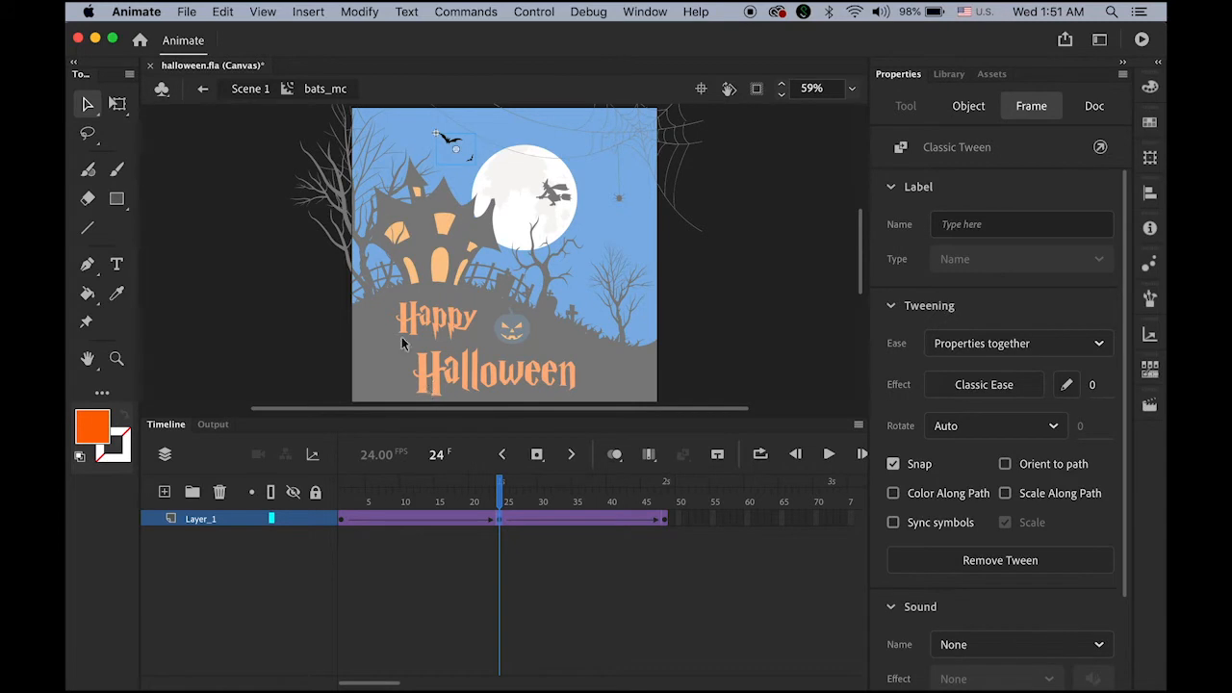
left_click(117, 103)
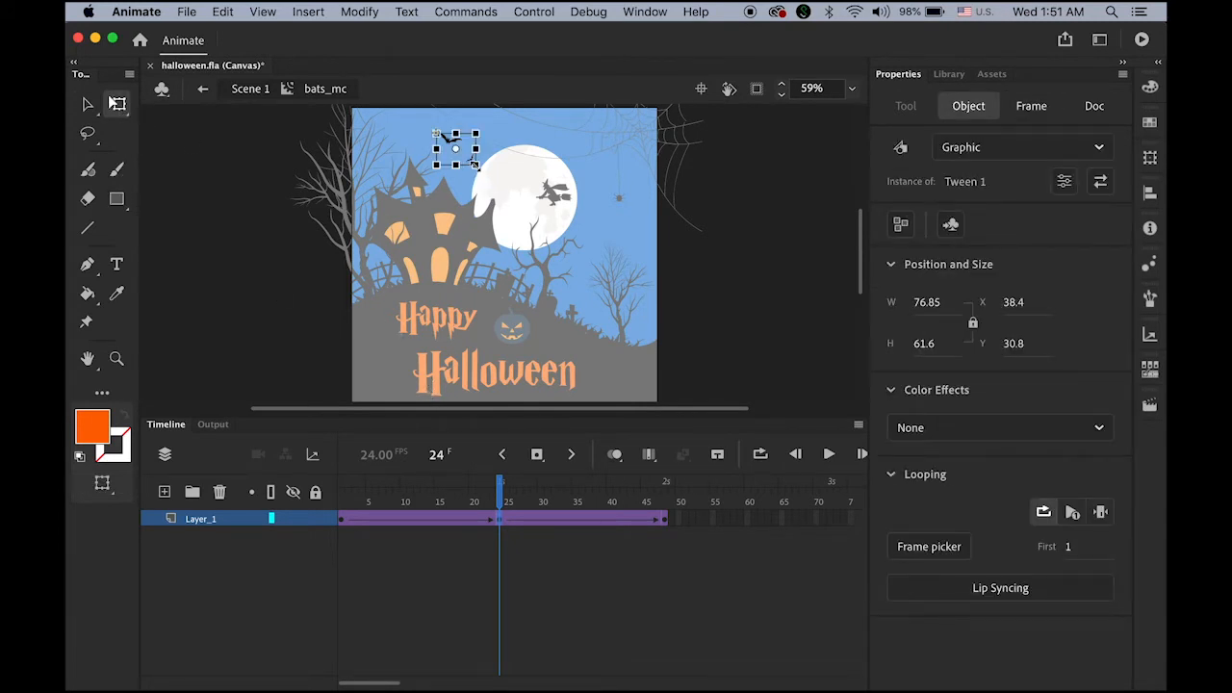
left_click_drag(475, 163, 469, 162)
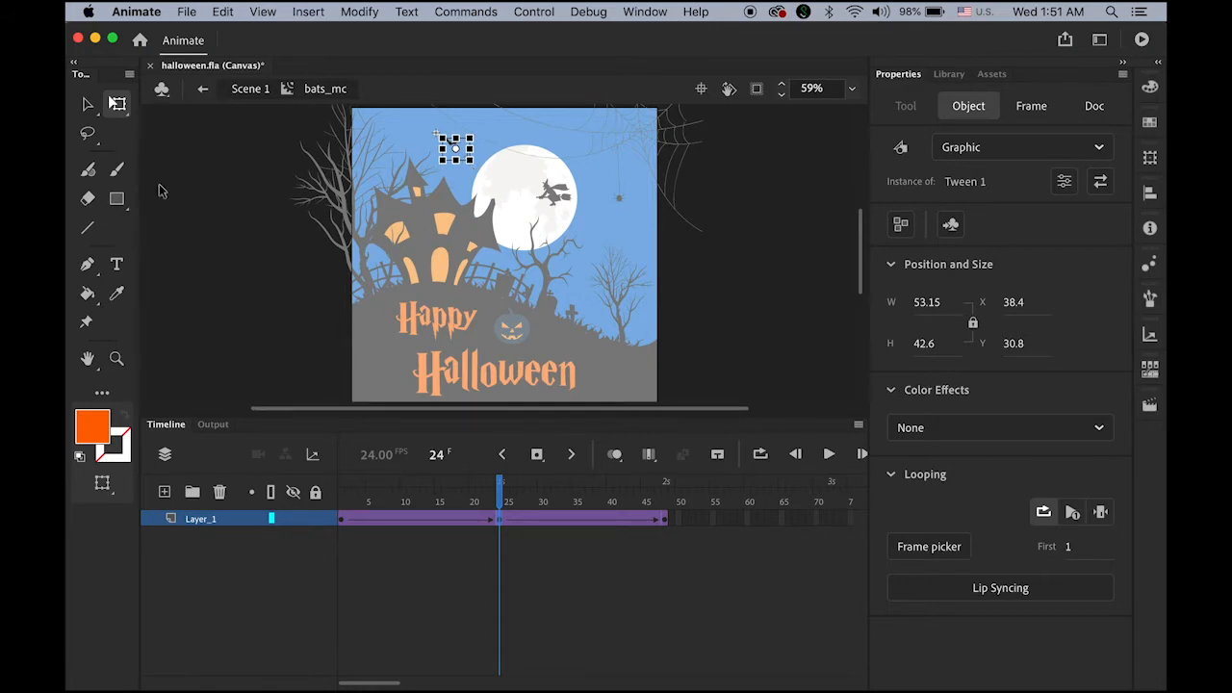
left_click(86, 103)
left_click(201, 198)
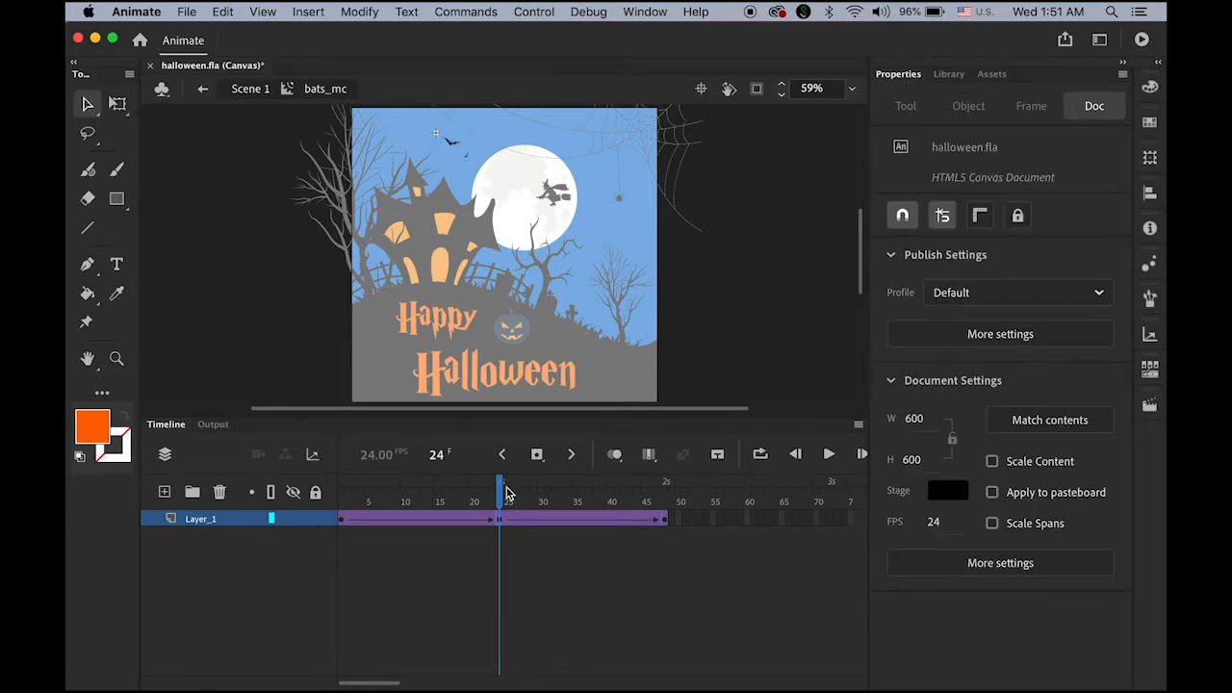
Step: Scrub through the bats' tween to preview its motion and return to Scene 1 with nothing selected
mouse_move(505, 489)
left_mouse_down()
mouse_move(418, 494)
mouse_move(657, 511)
mouse_move(416, 506)
mouse_move(601, 504)
mouse_move(493, 502)
left_mouse_up()
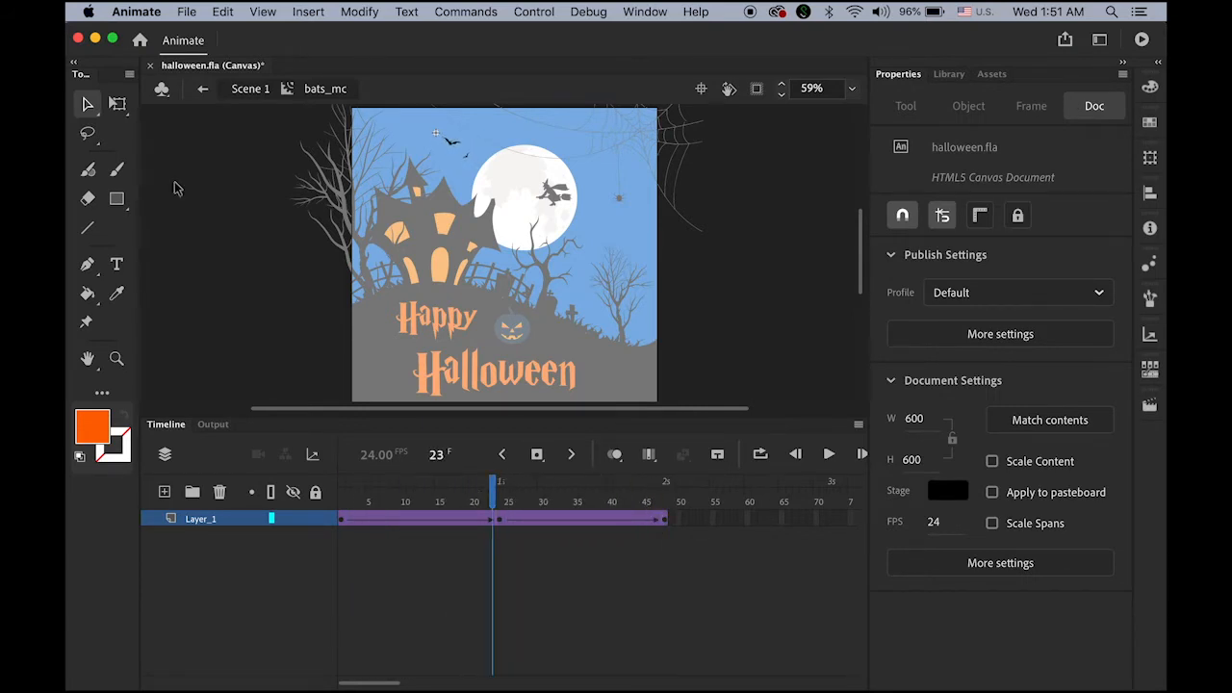
left_click(203, 89)
left_click(246, 270)
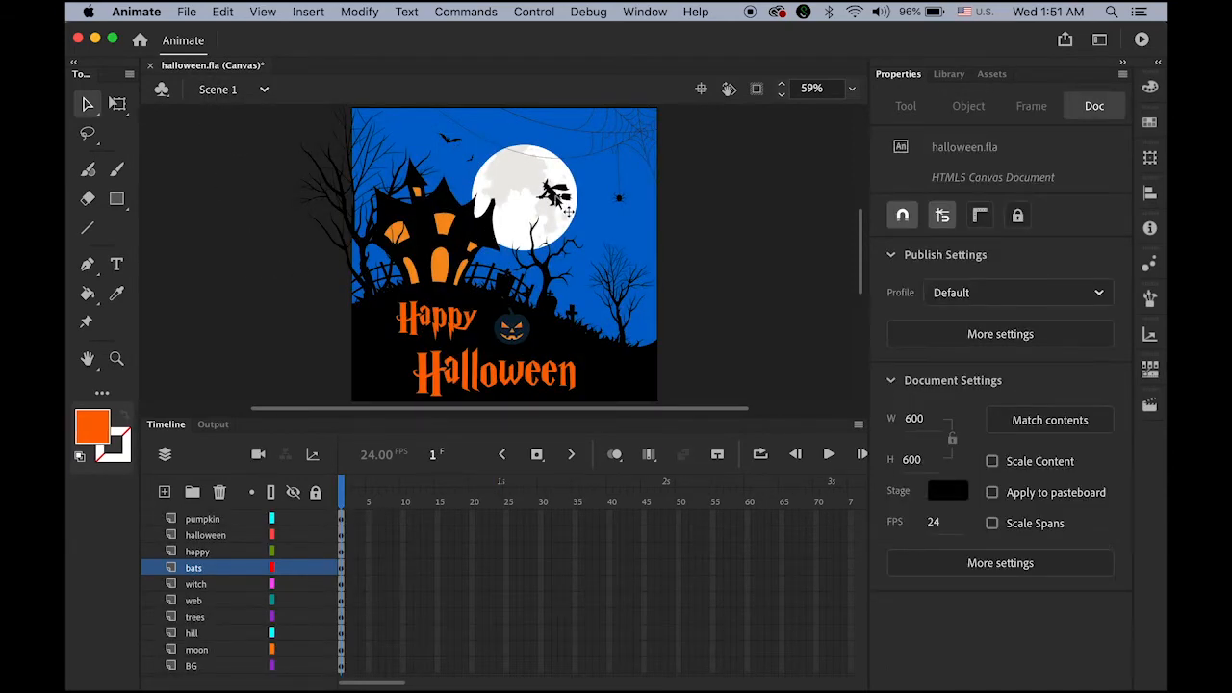
Step: Convert the witch graphic in front of the moon into a movie clip symbol named witch_mc
left_click(561, 215)
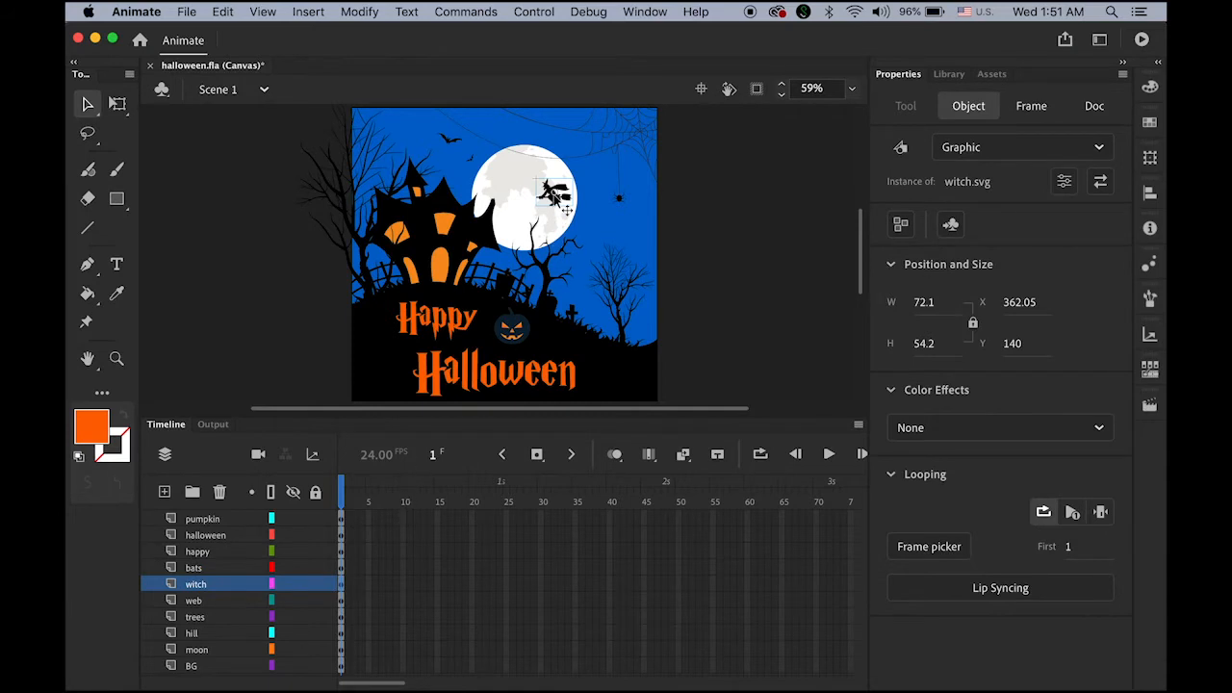
left_click(953, 225)
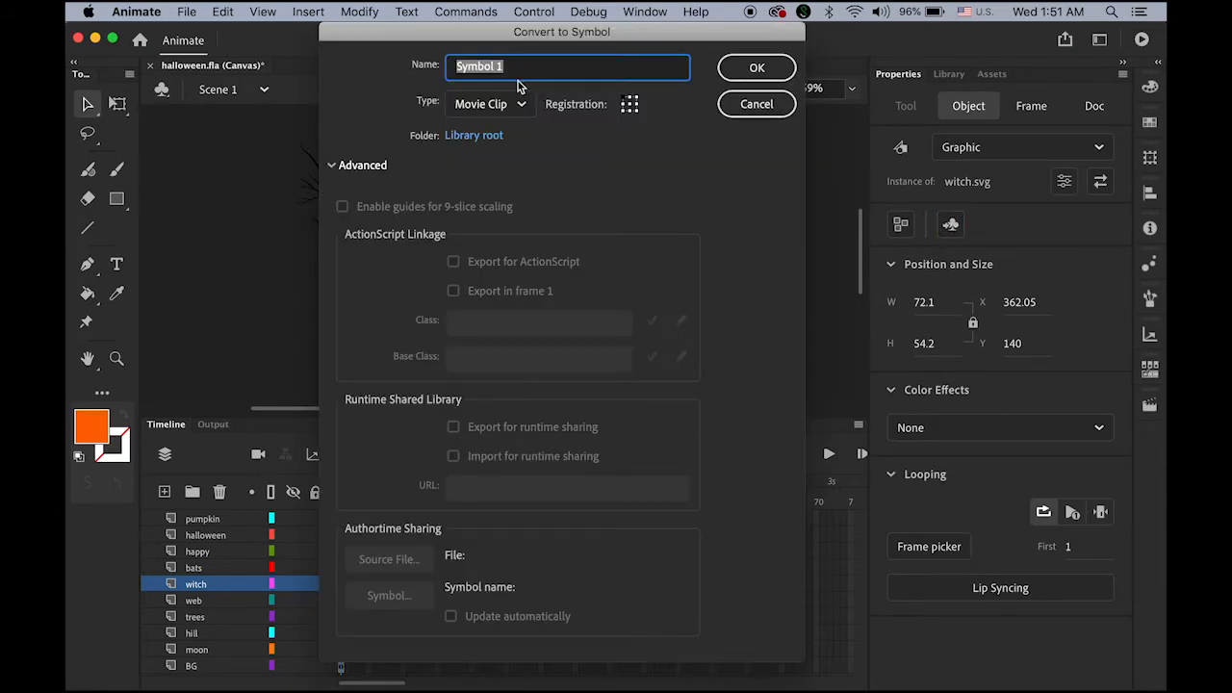
type("witch_m")
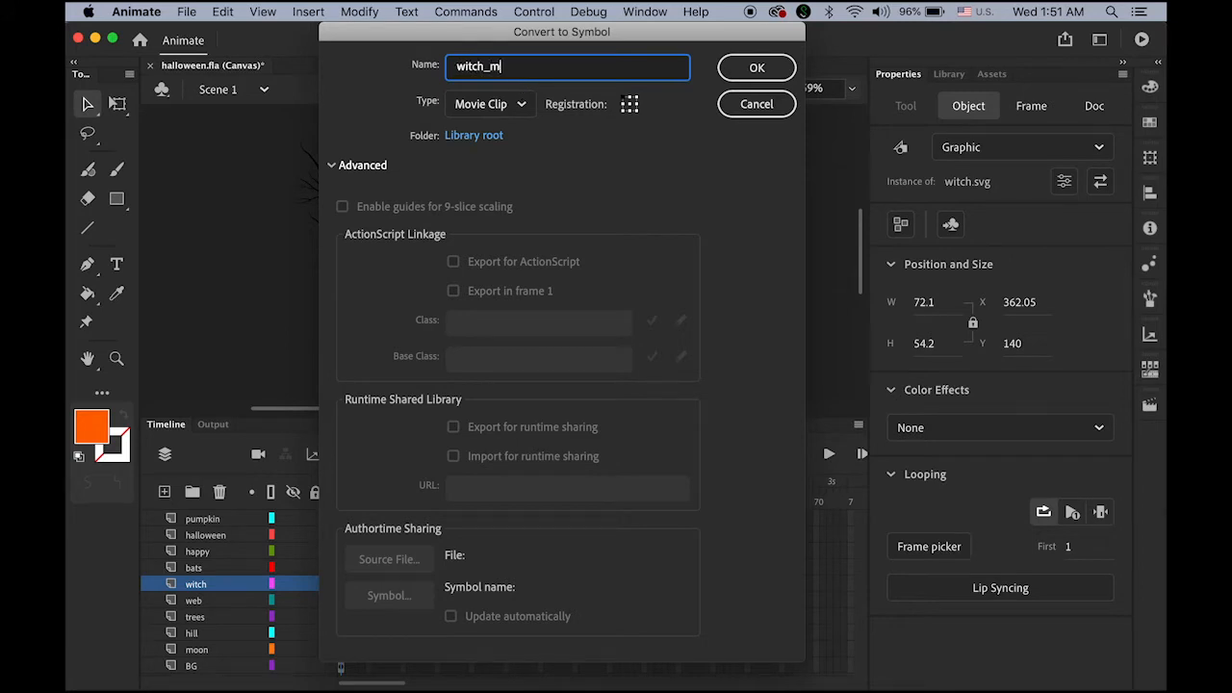
type("c")
key("Return")
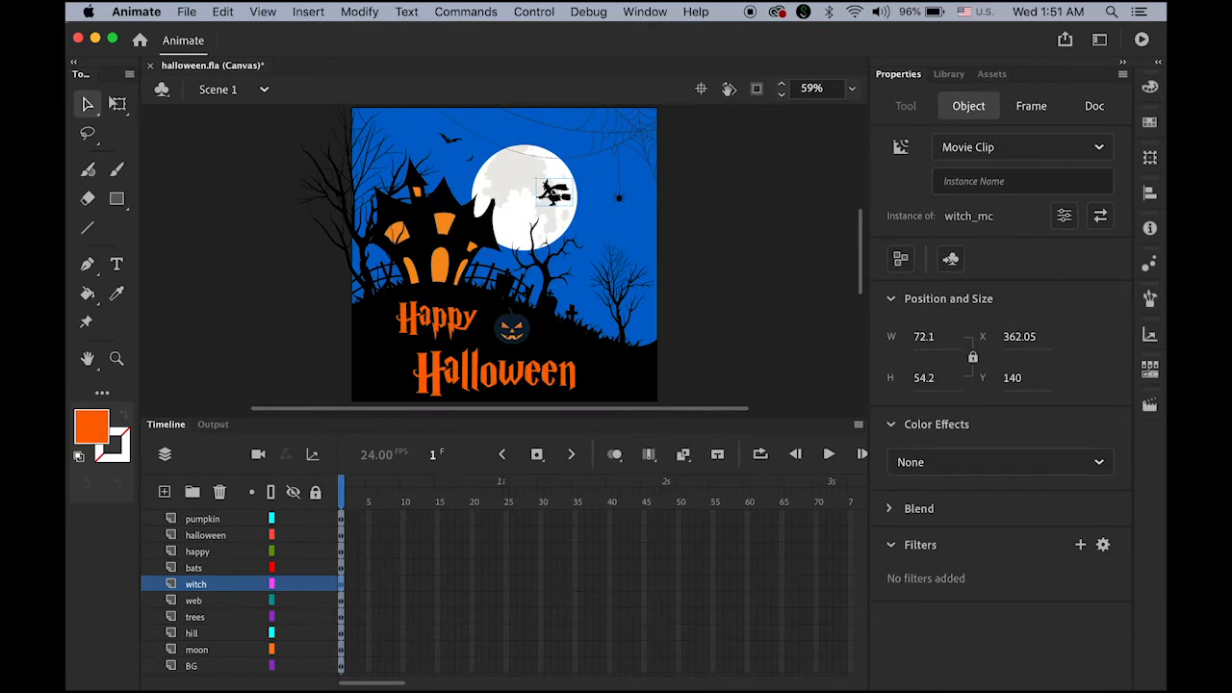
Step: Inside witch_mc, create a classic tween on Layer_1 with keyframes at frames 24 and 48
double_click(556, 195)
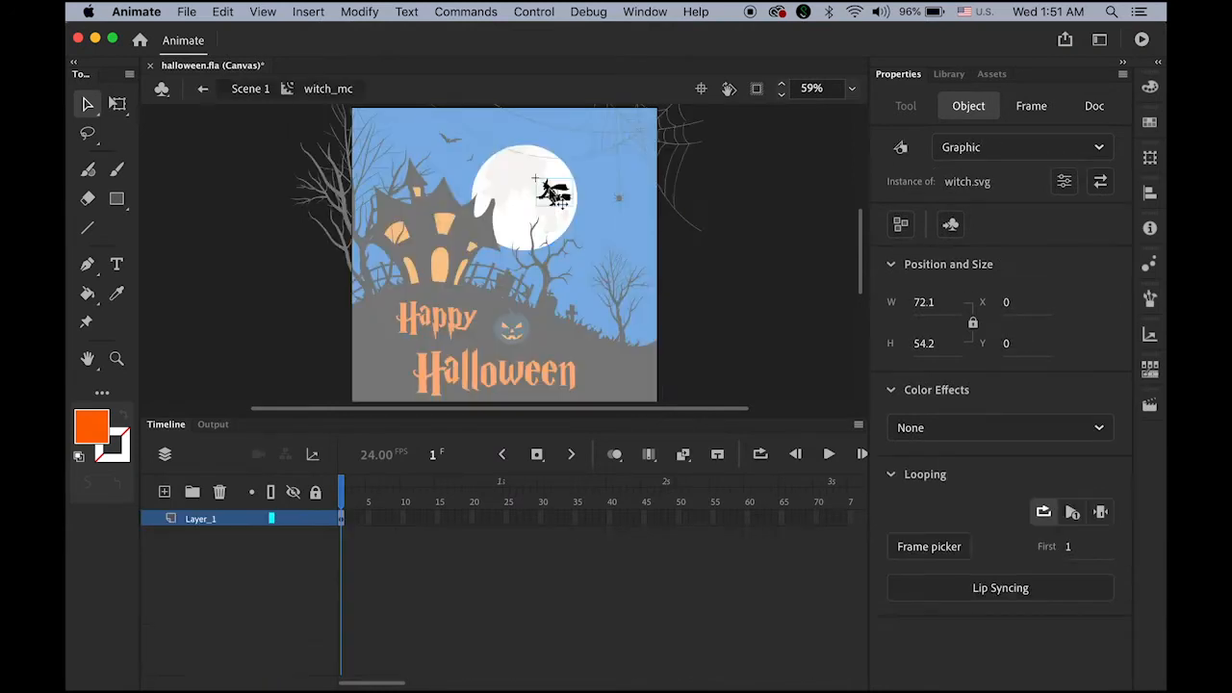
left_click(306, 12)
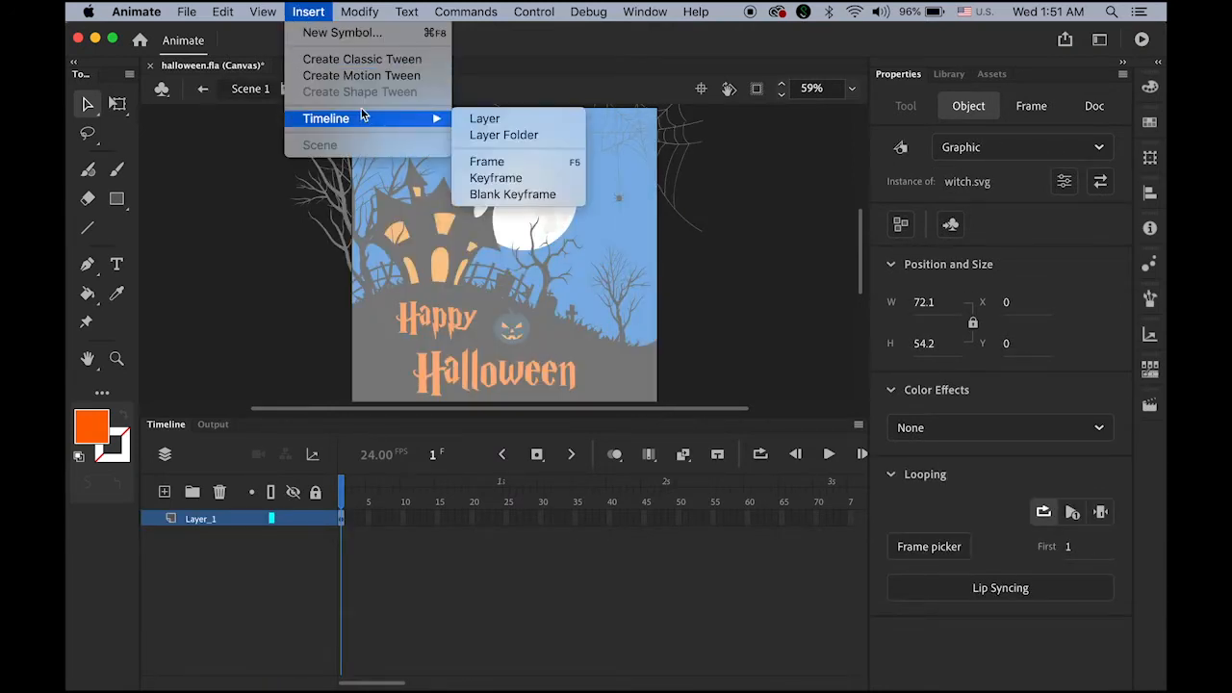
left_click(358, 58)
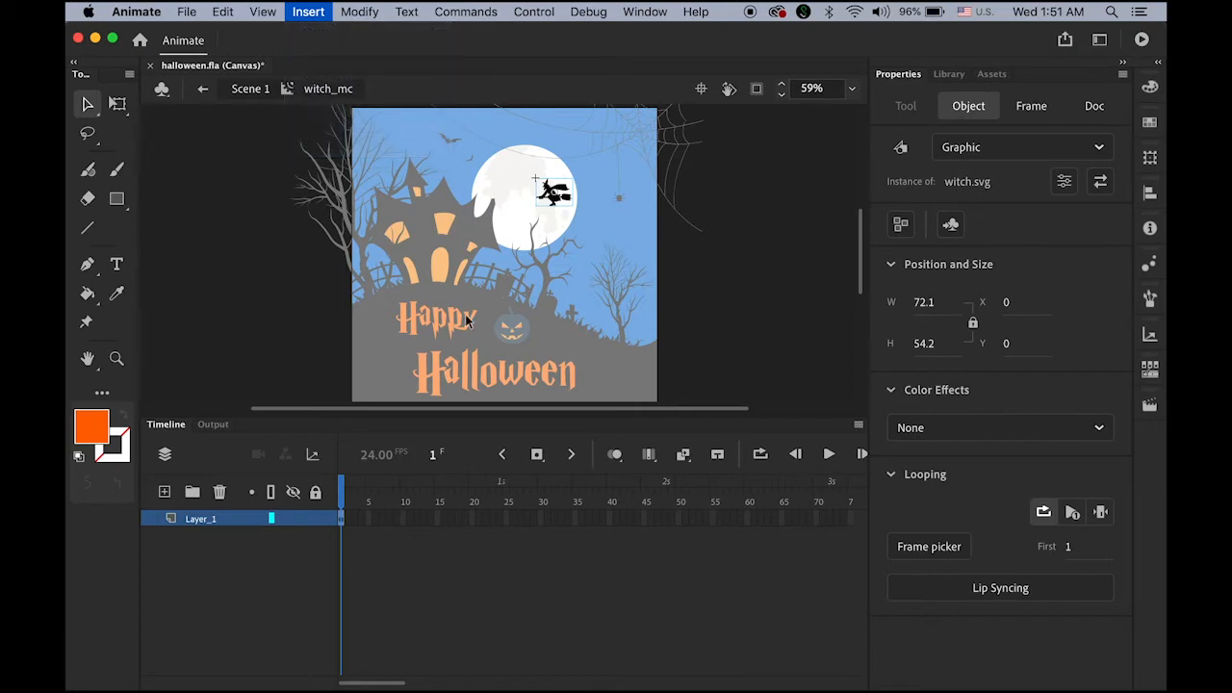
left_click(537, 459)
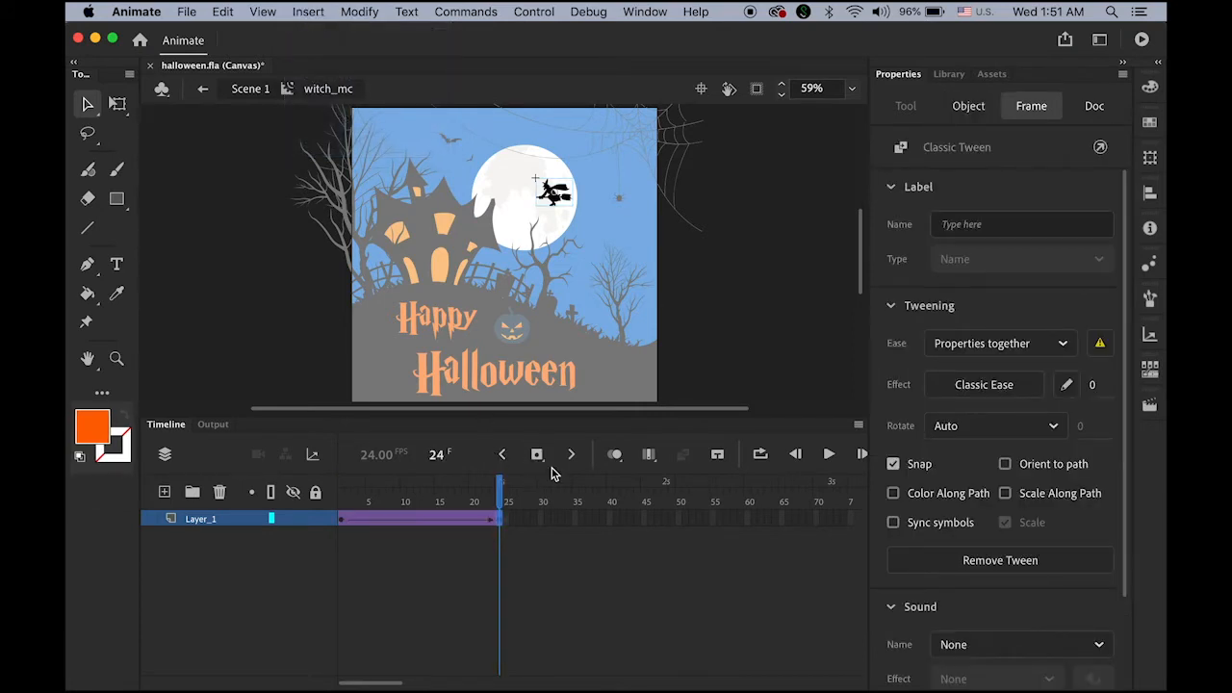
left_click(664, 526)
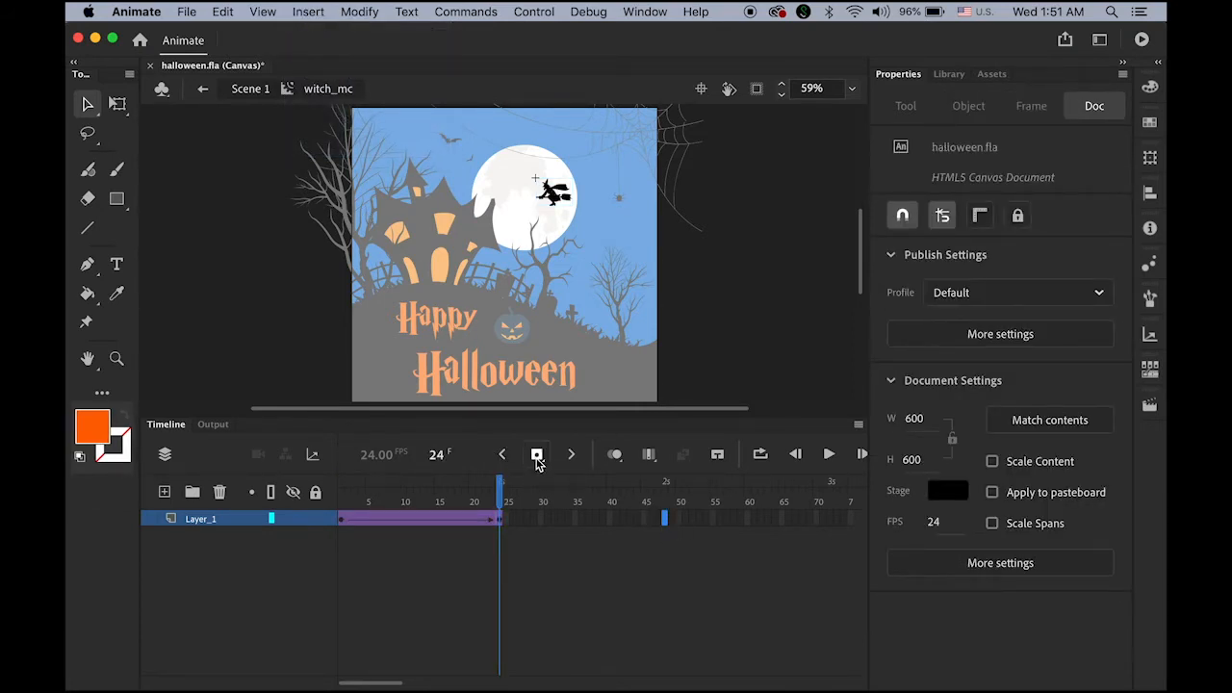
left_click(536, 459)
Step: At frame 24, shrink the witch around its center with Free Transform to about 53.5 by 40.2
left_click_drag(671, 499, 500, 496)
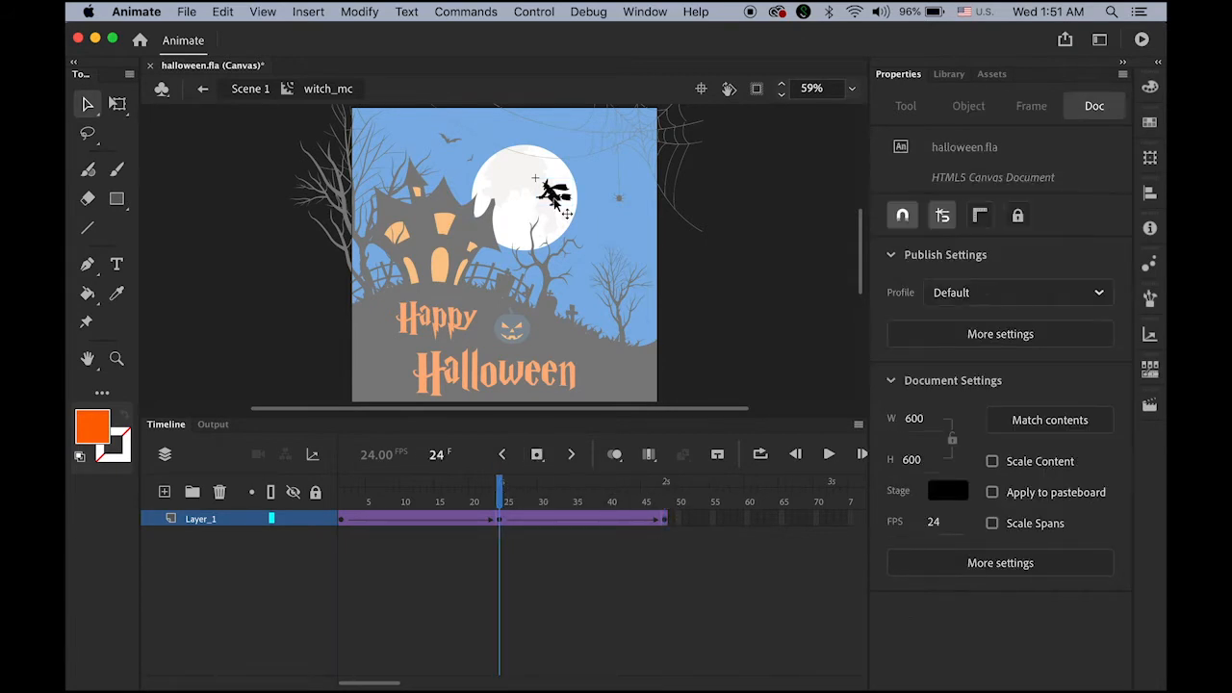
left_click(560, 204)
left_click(117, 103)
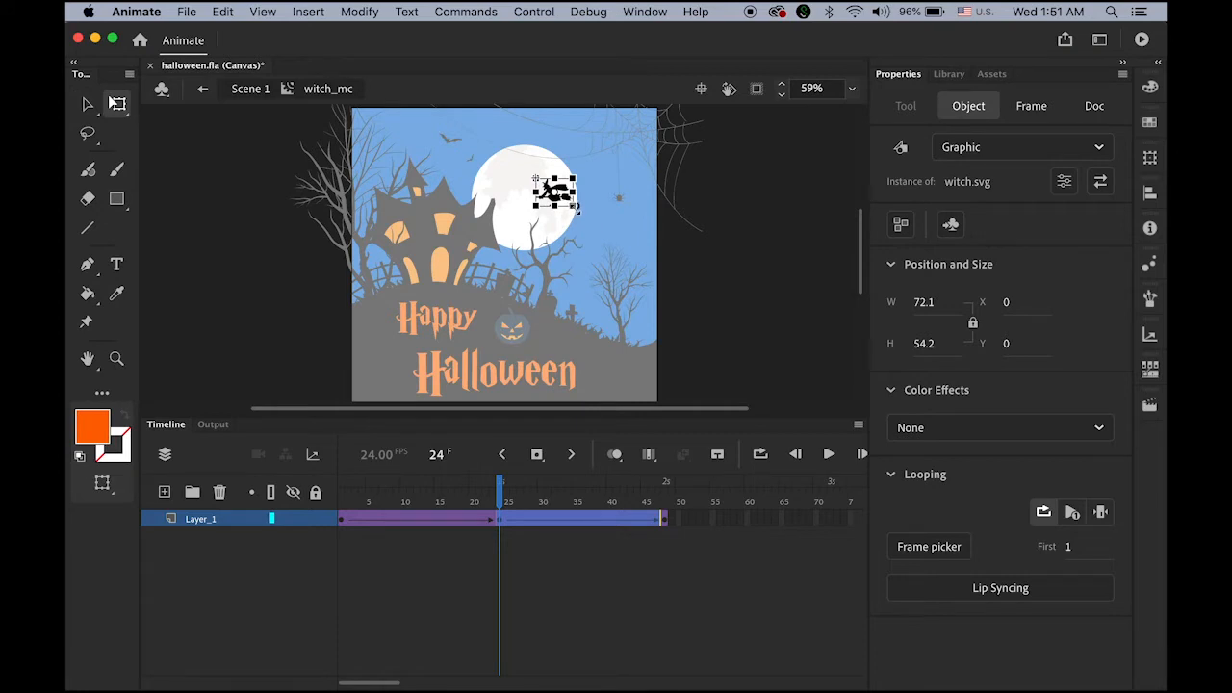
left_click_drag(575, 207, 585, 215)
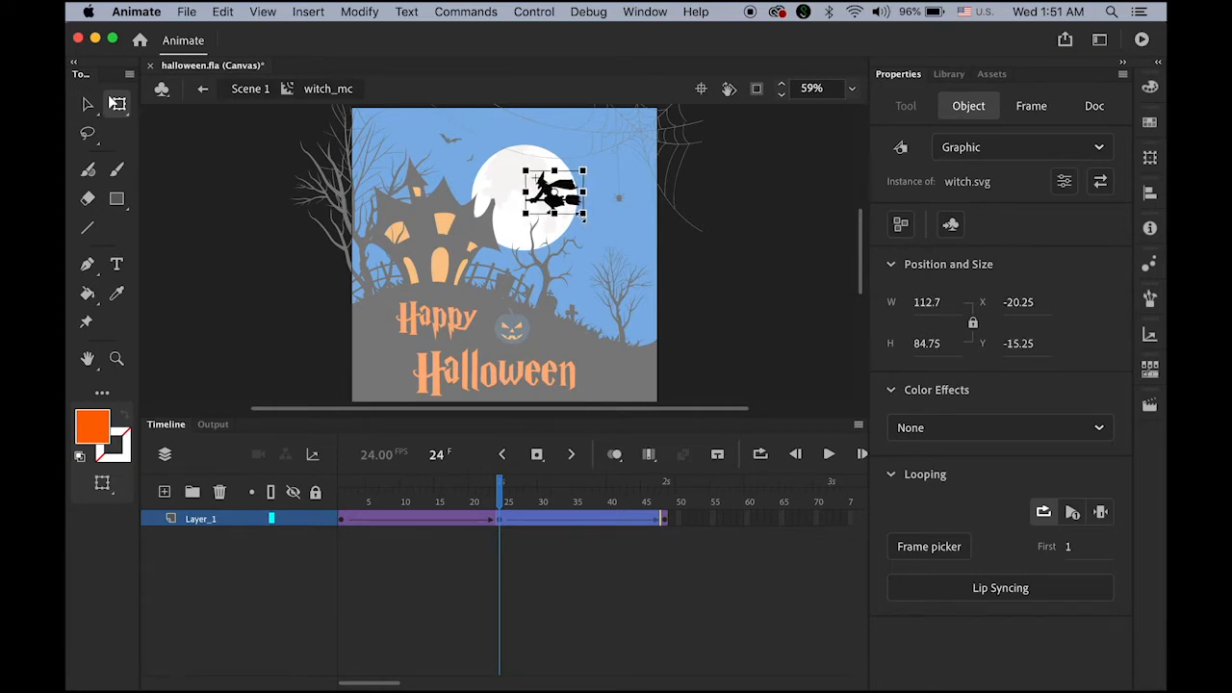
key("super+z")
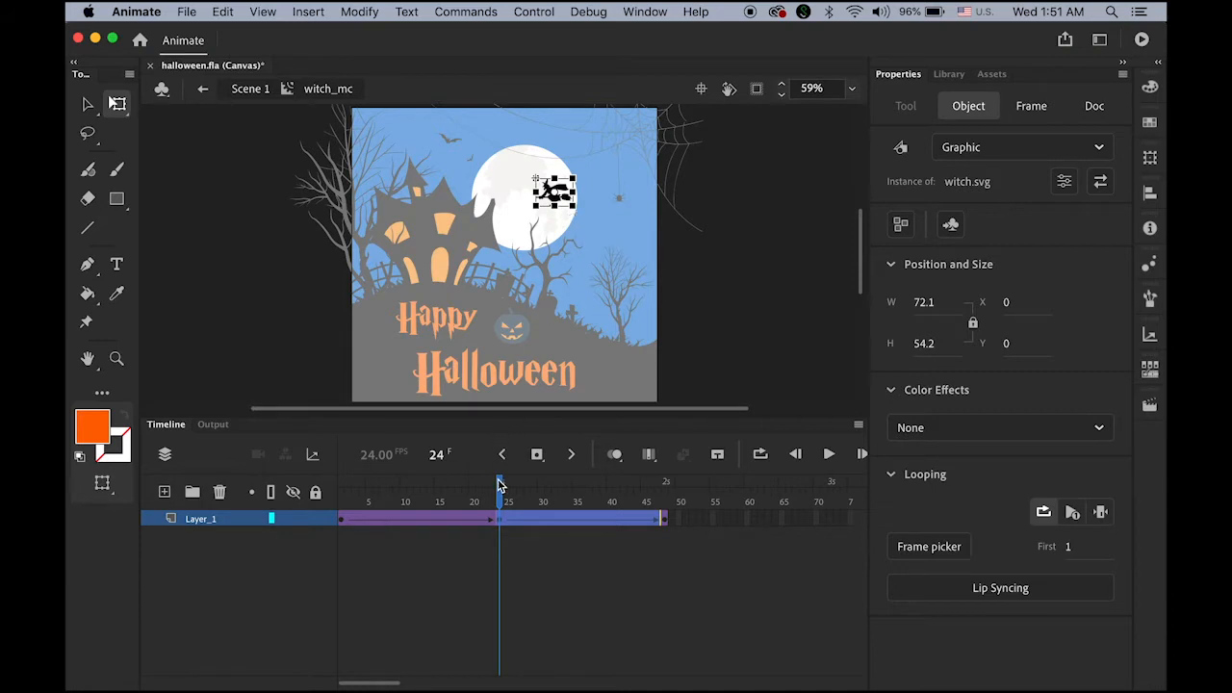
mouse_move(498, 483)
left_mouse_down()
mouse_move(393, 483)
mouse_move(502, 485)
left_mouse_up()
left_click(549, 189)
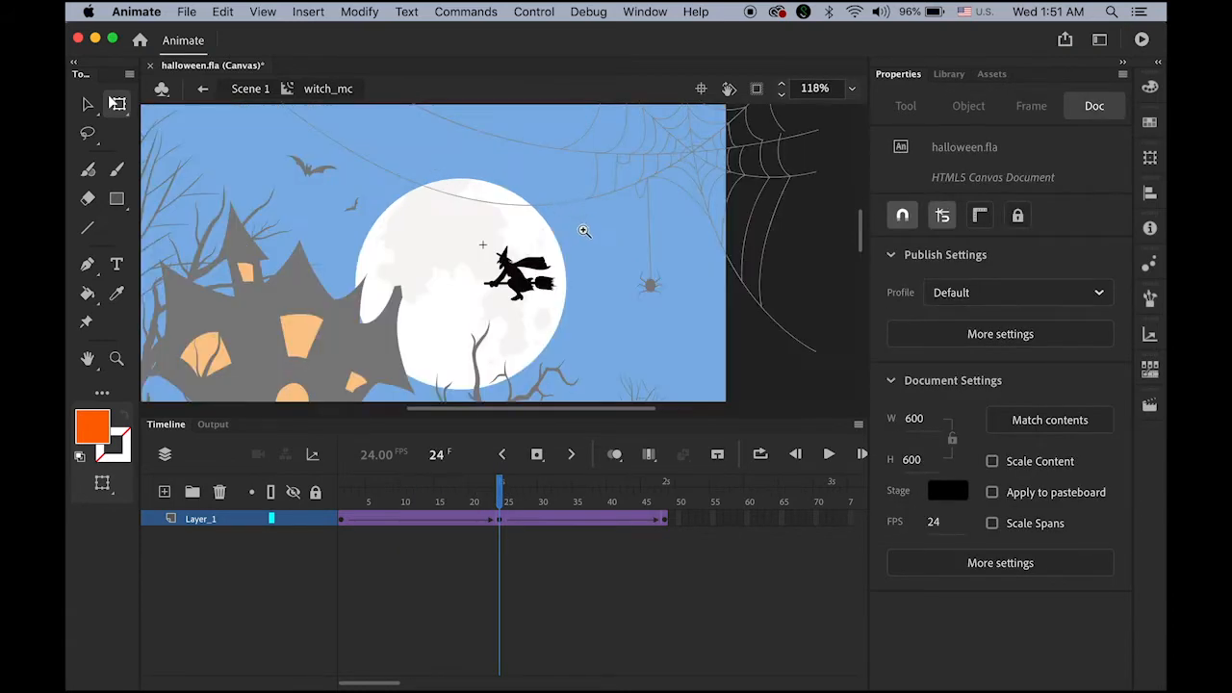
left_click(526, 289)
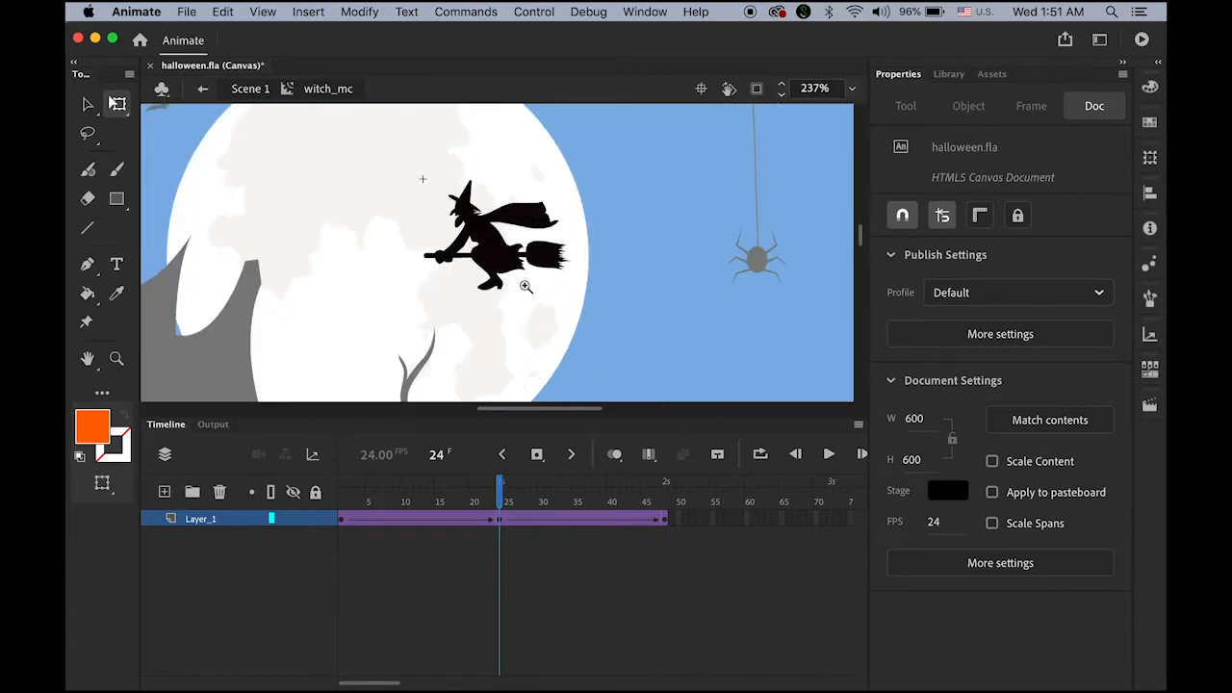
left_click(504, 525)
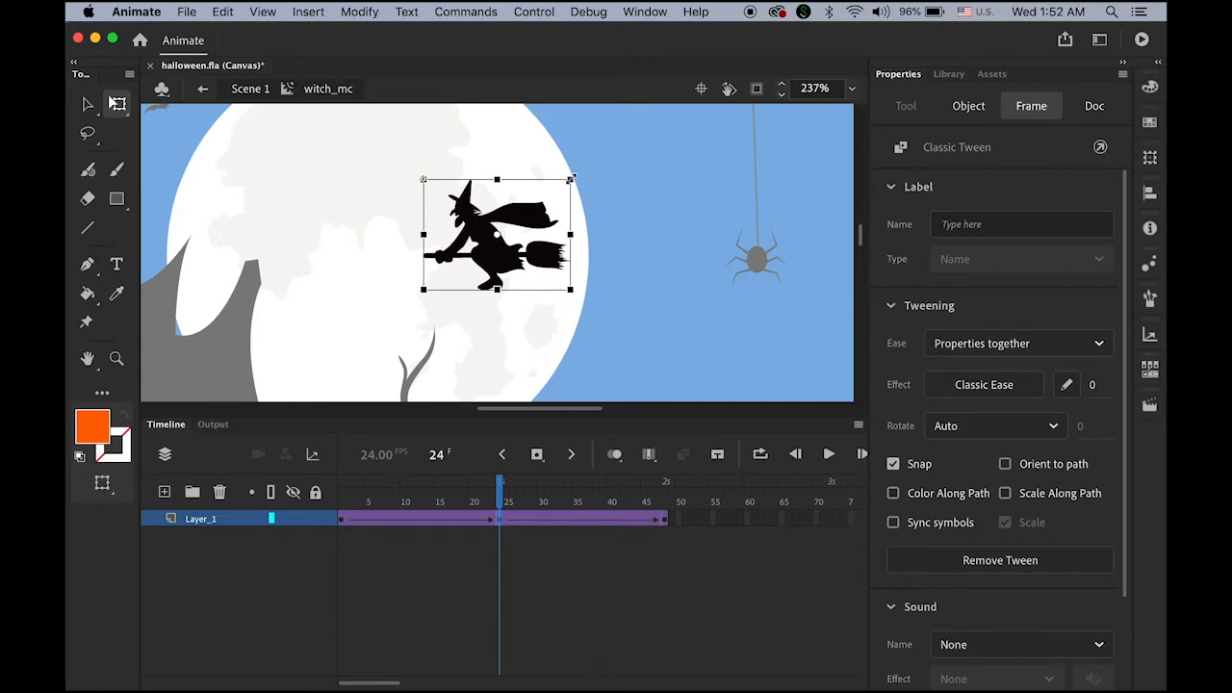
left_click_drag(570, 179, 550, 192)
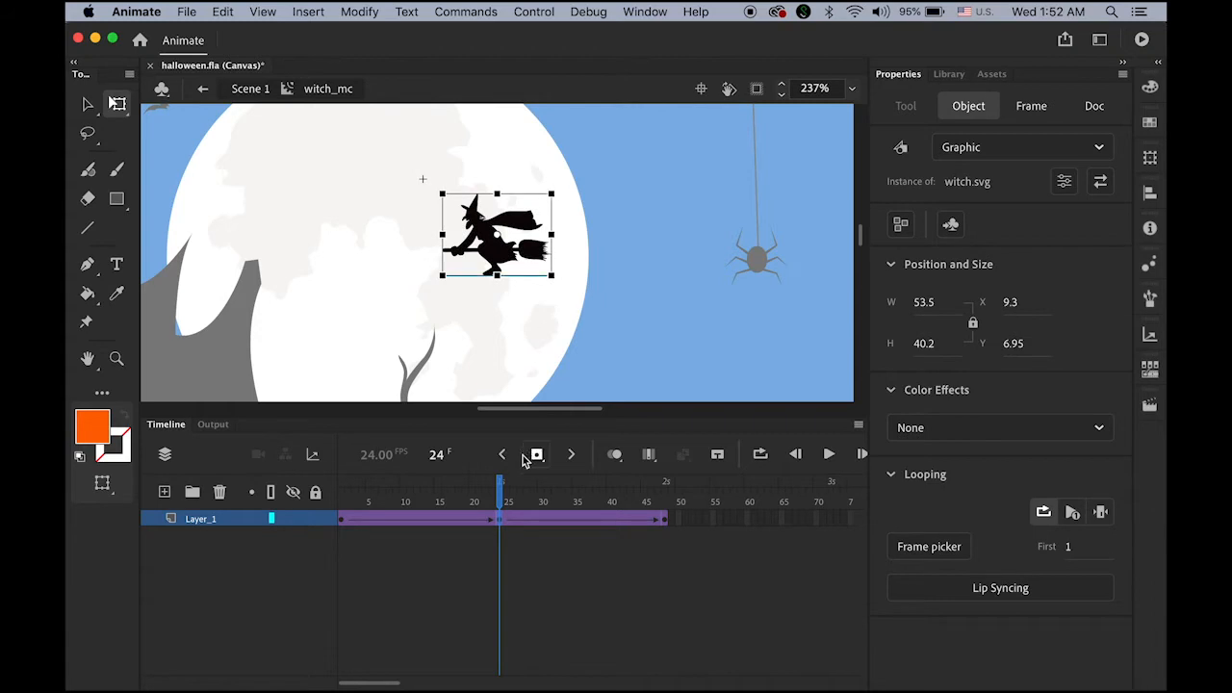
Step: Scrub through the witch's tween to preview its scaling and return to Scene 1 with nothing selected
left_click_drag(503, 491, 411, 500)
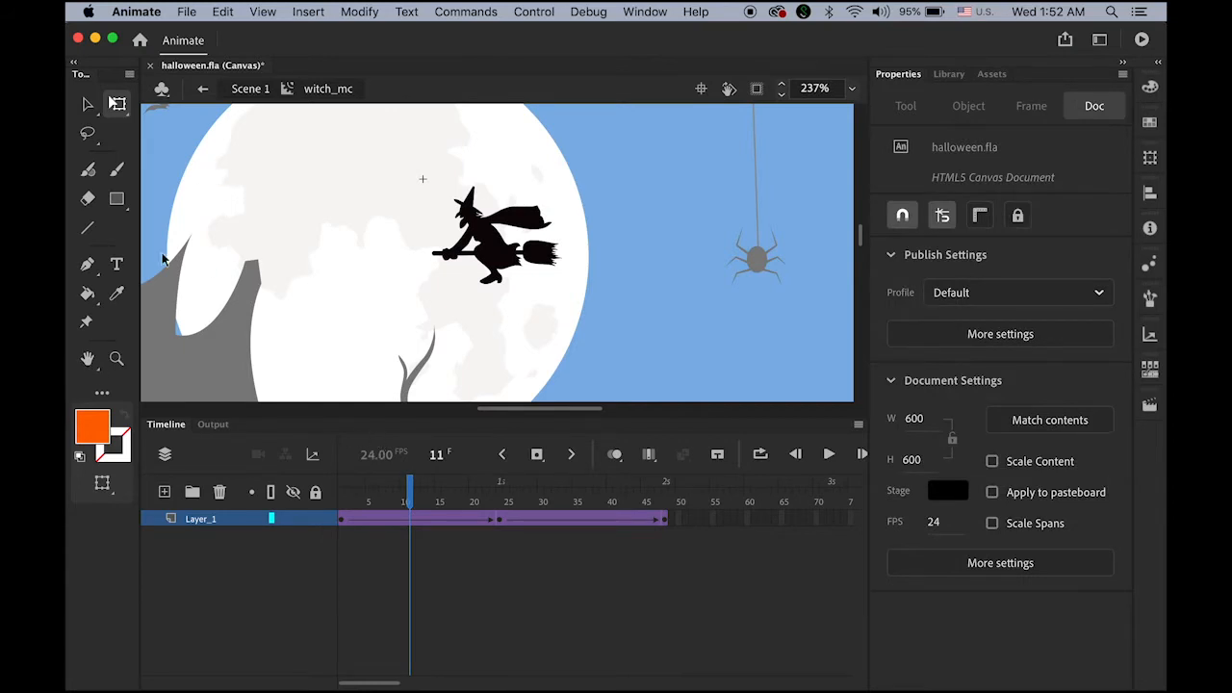
double_click(88, 358)
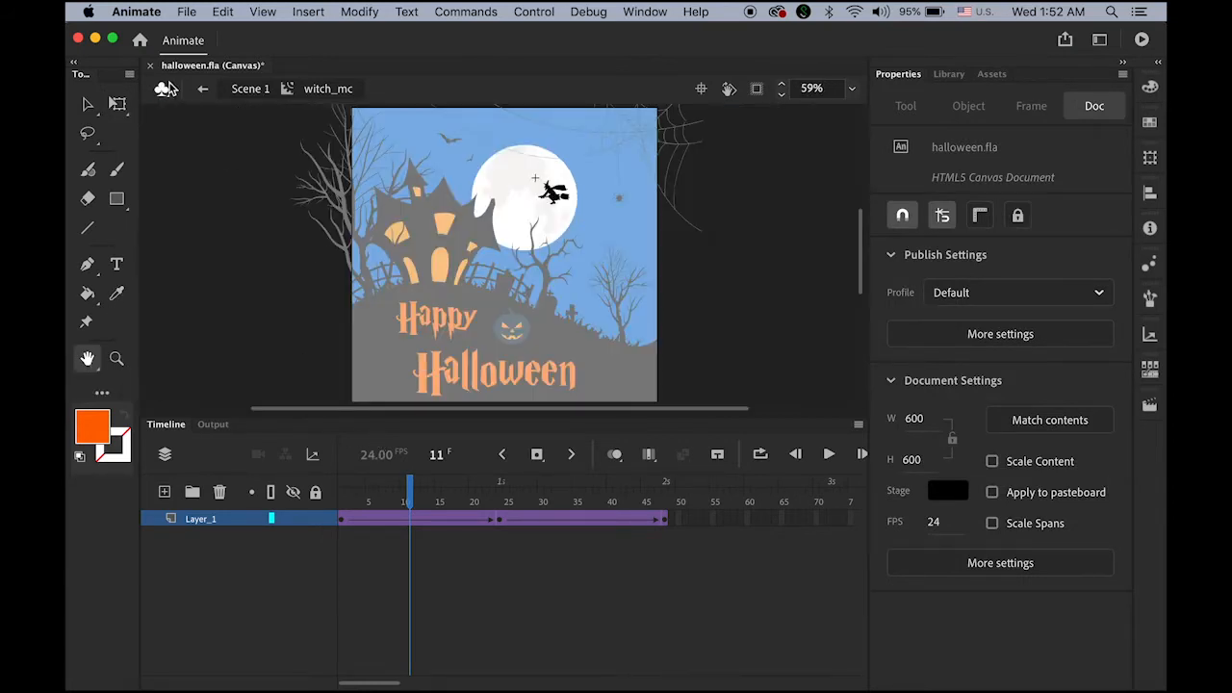
key("v")
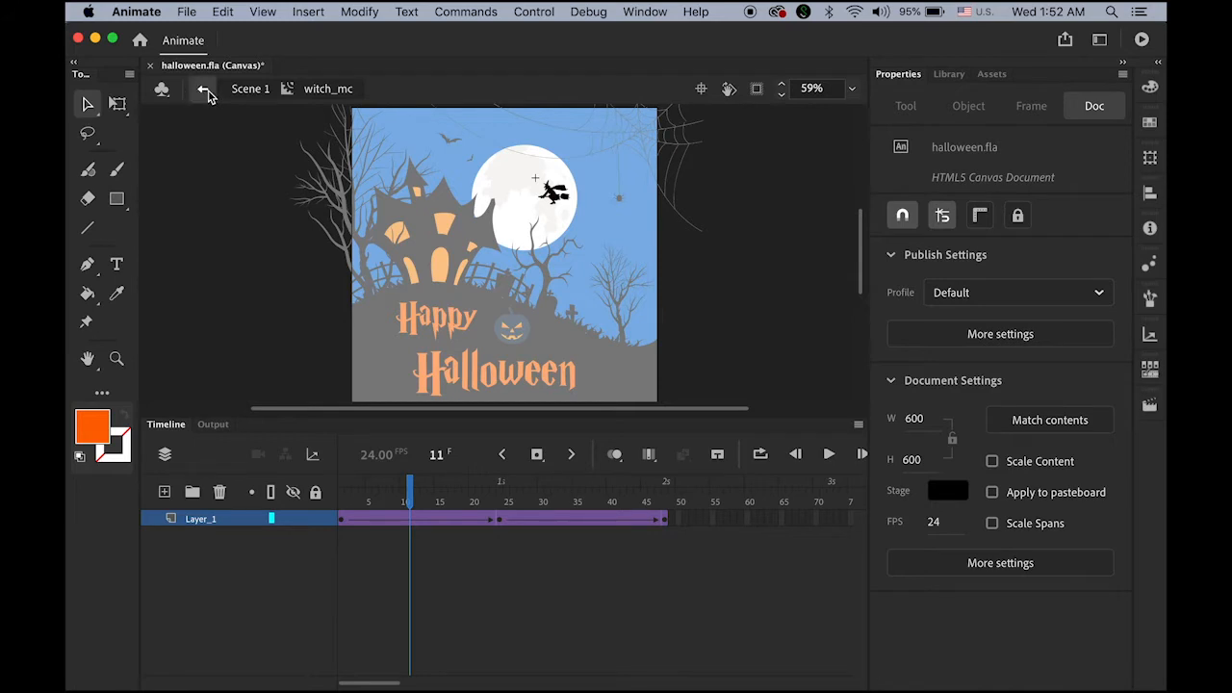
left_click(202, 88)
left_click(291, 300)
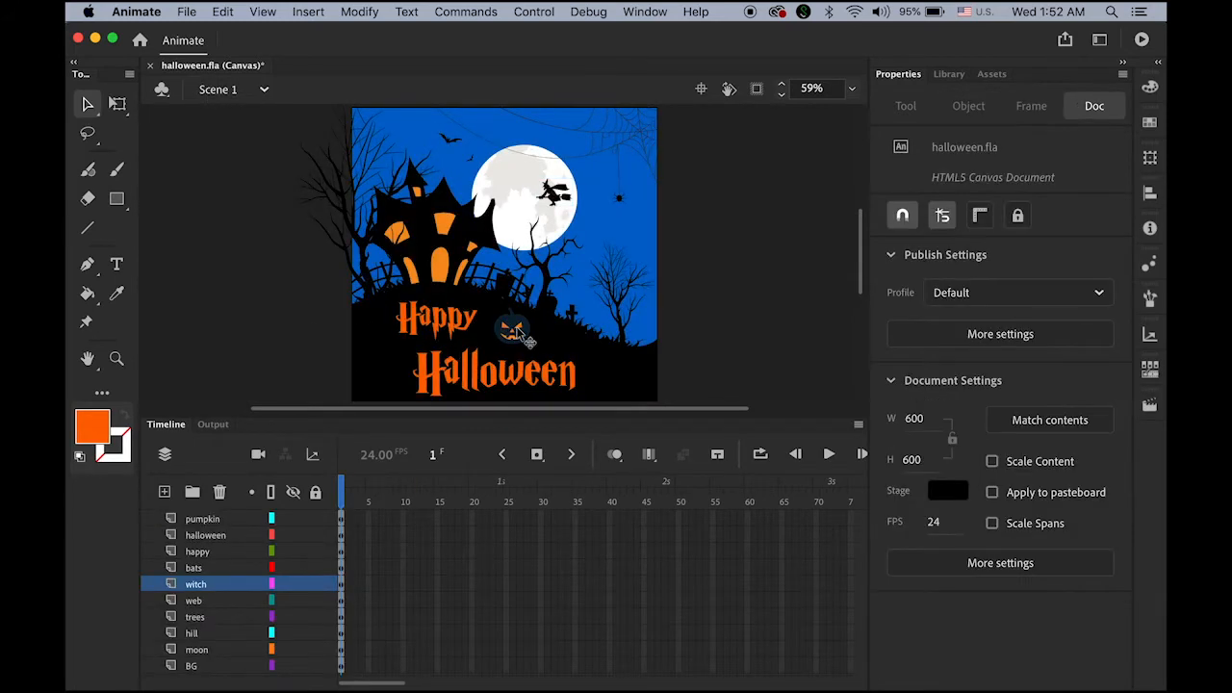
Step: Convert the pumpkin graphic beside the Happy text into a movie clip symbol named pumpkin_mc
left_click(516, 332)
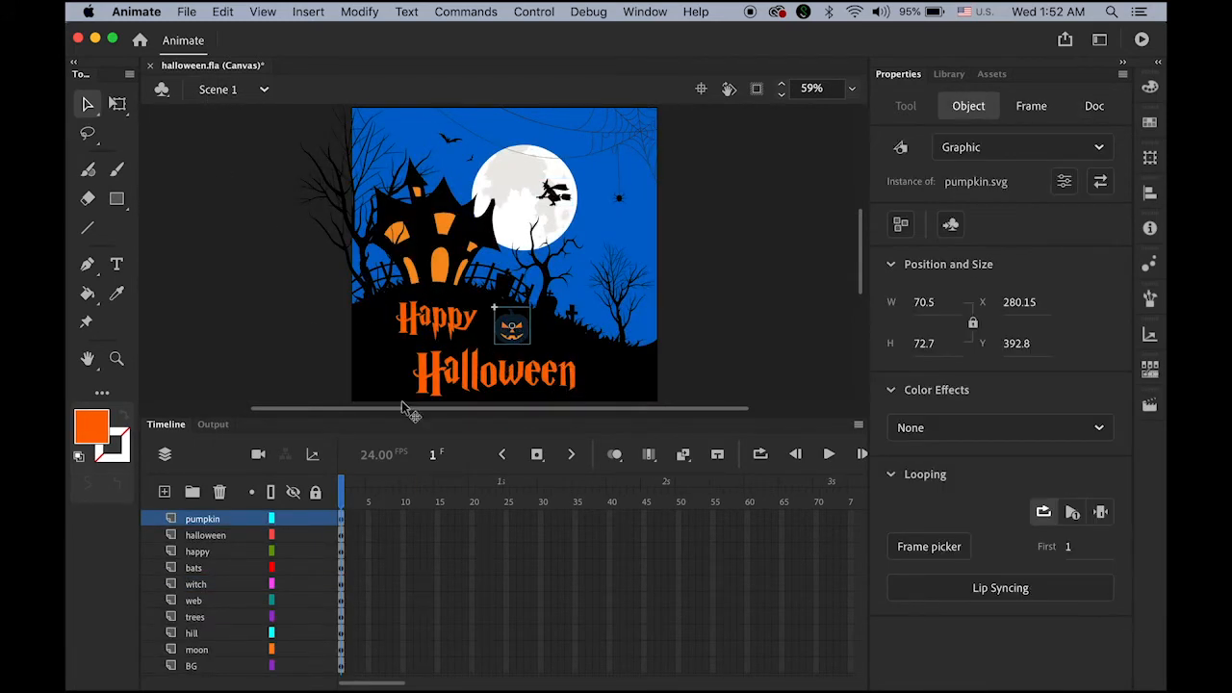
left_click(950, 225)
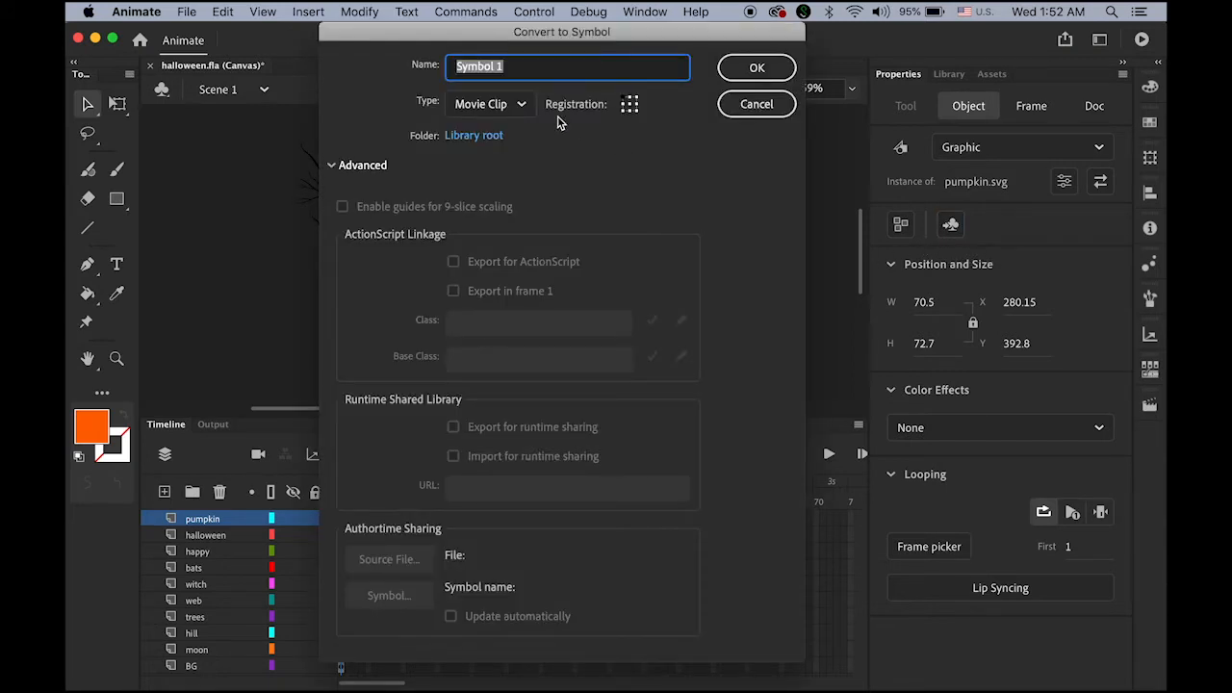
type("pumpkin_mc")
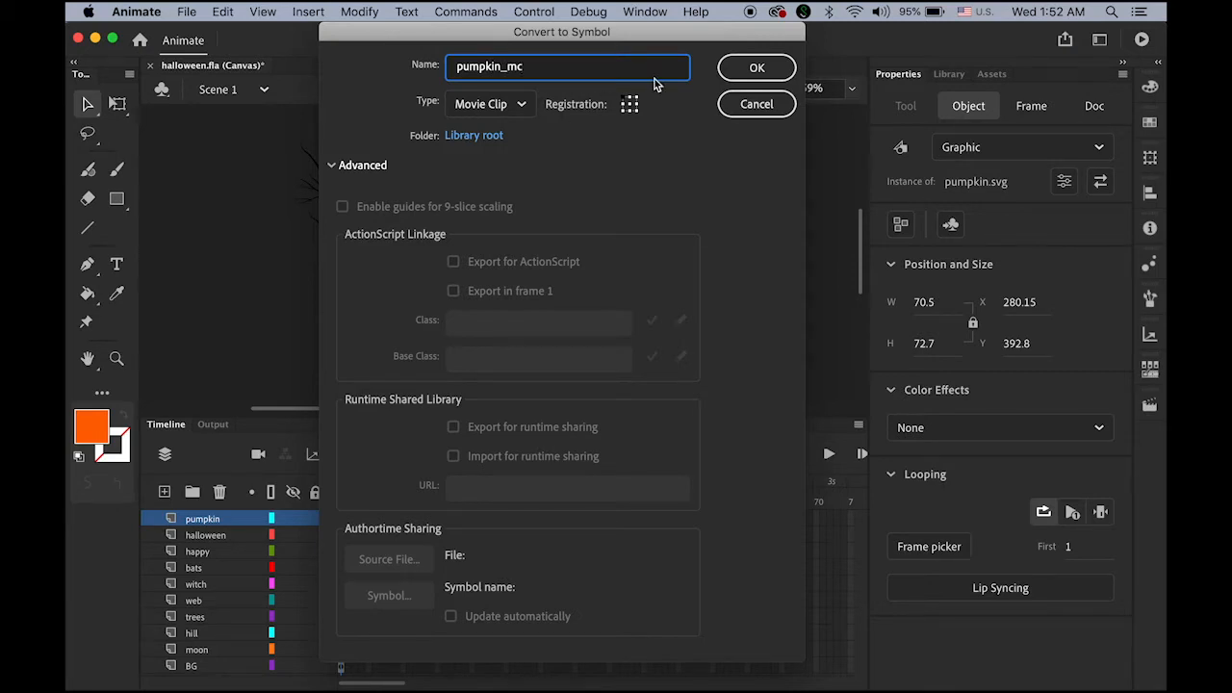
left_click(757, 68)
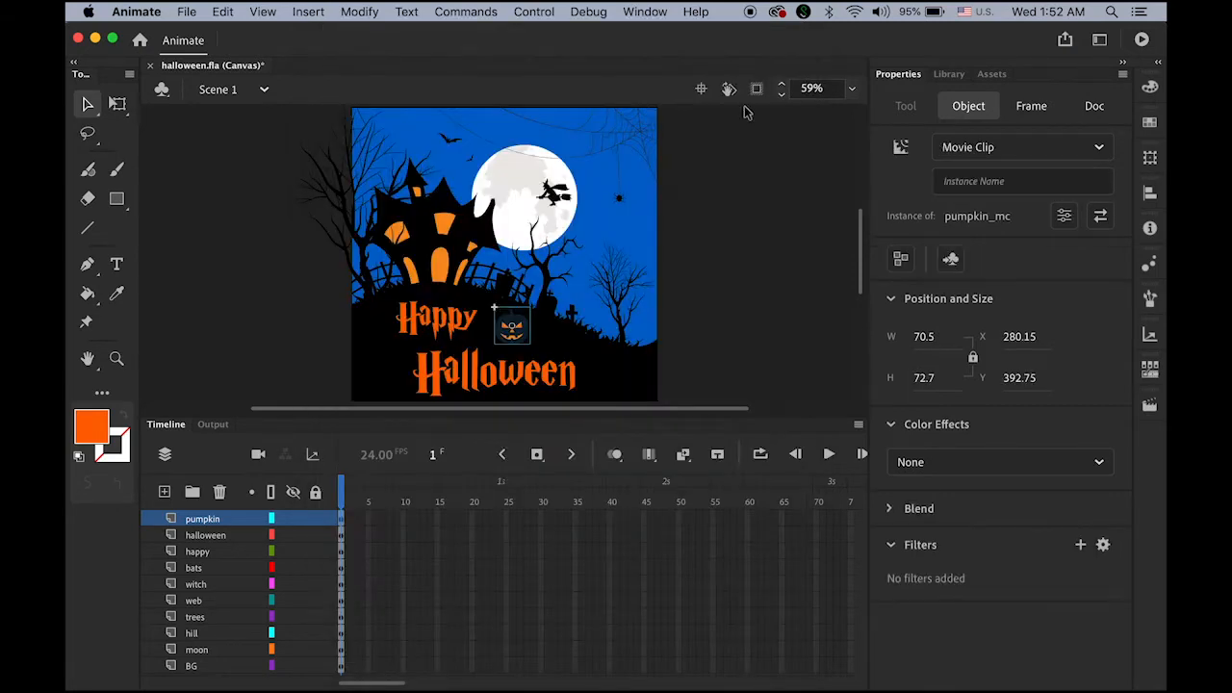
Step: Inside pumpkin_mc, create a classic tween on Layer_1 with keyframes at frames 12 and 24
double_click(528, 339)
left_click(340, 519)
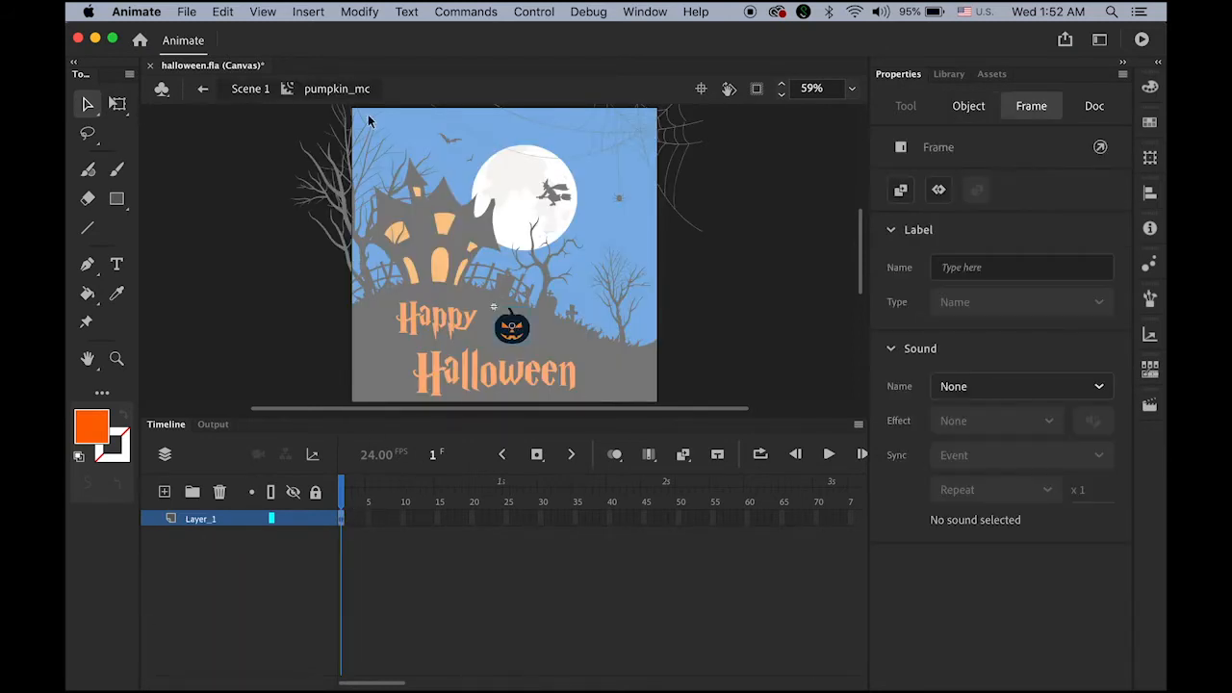
left_click(309, 12)
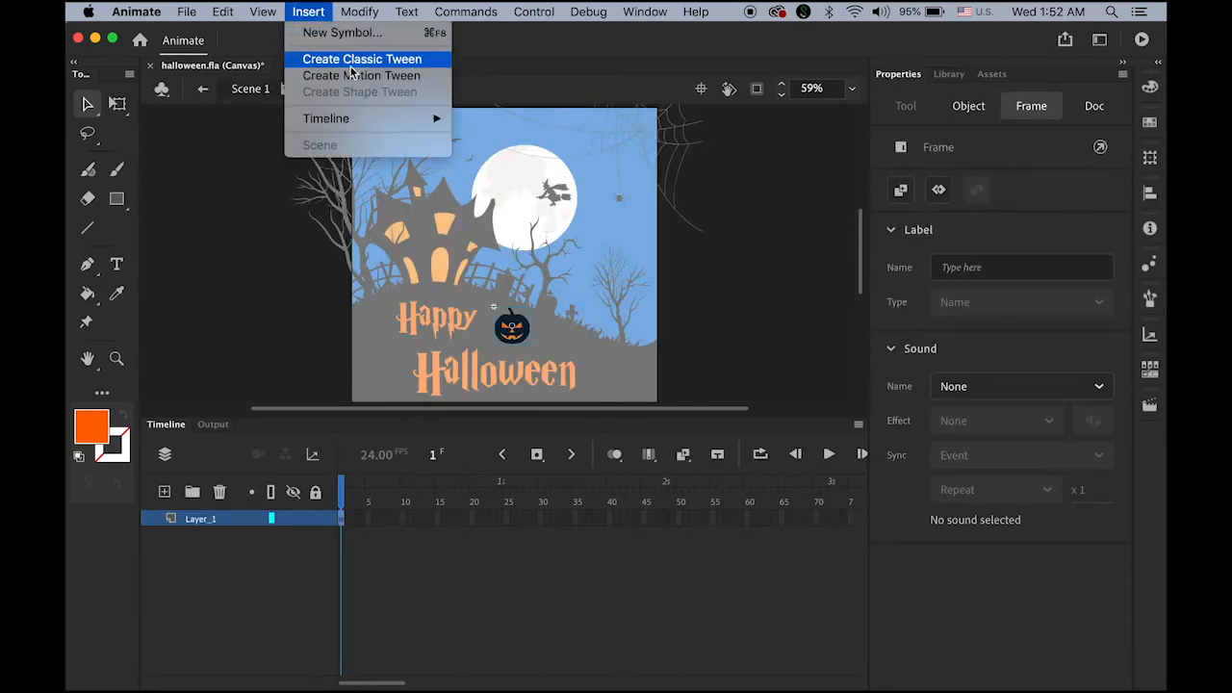
left_click(353, 61)
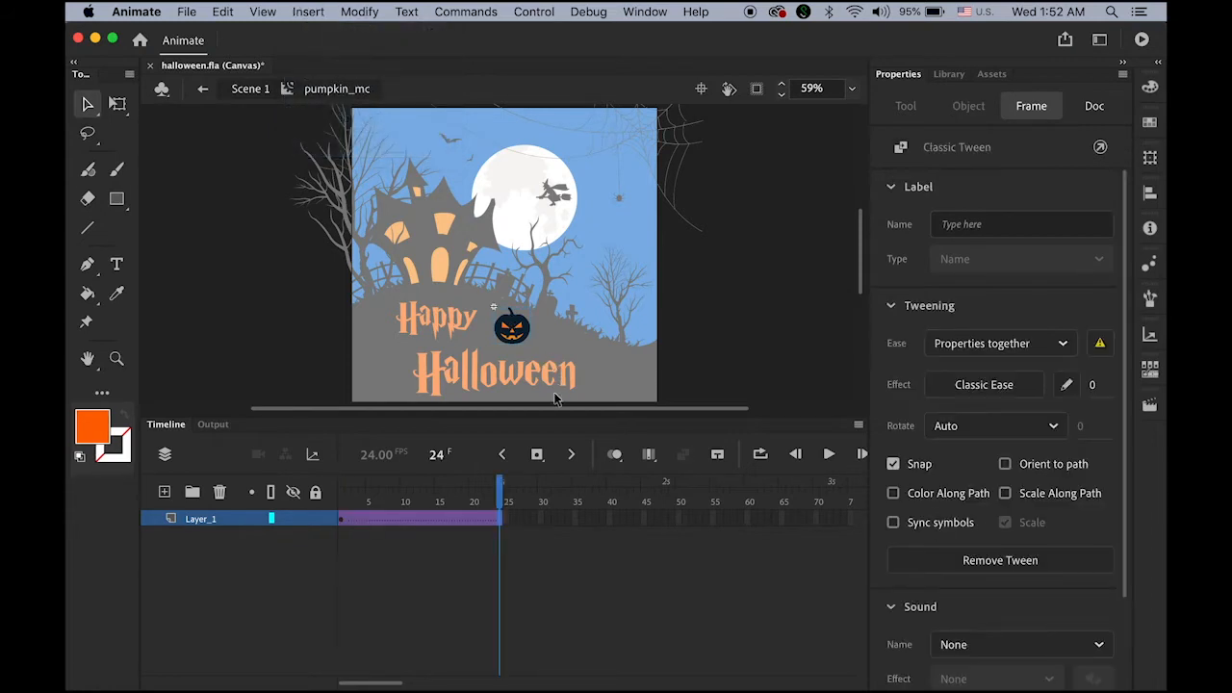
left_click(537, 456)
left_click_drag(500, 498, 419, 500)
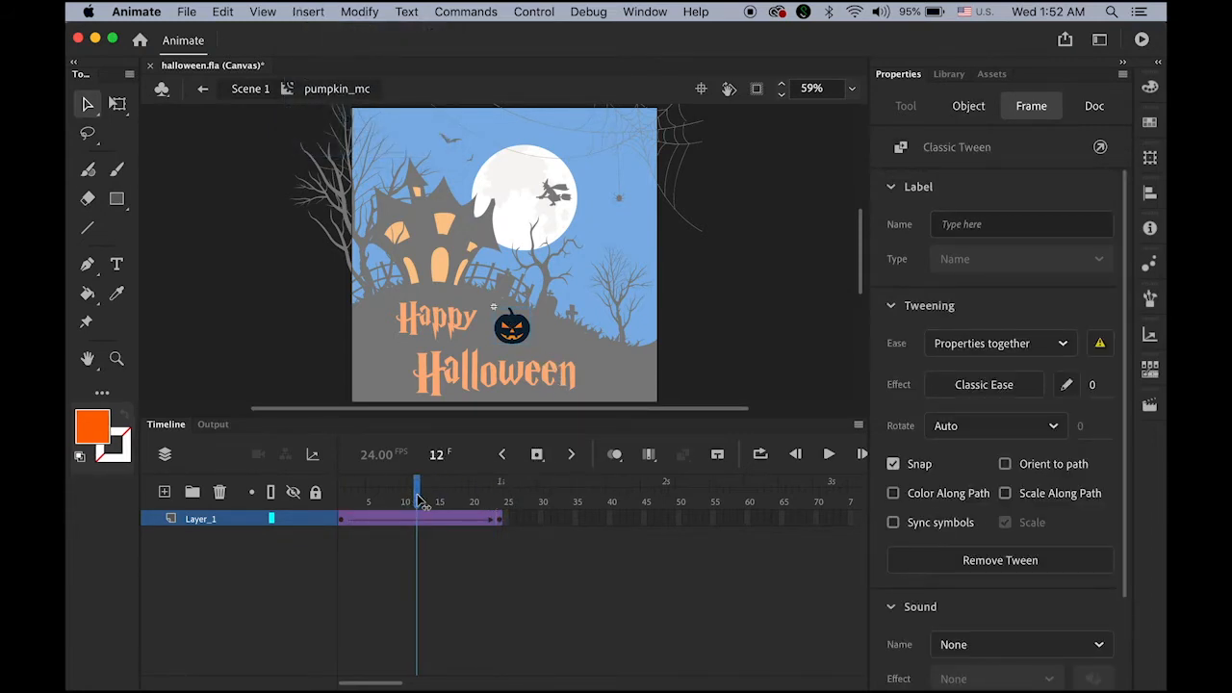
left_click(423, 521)
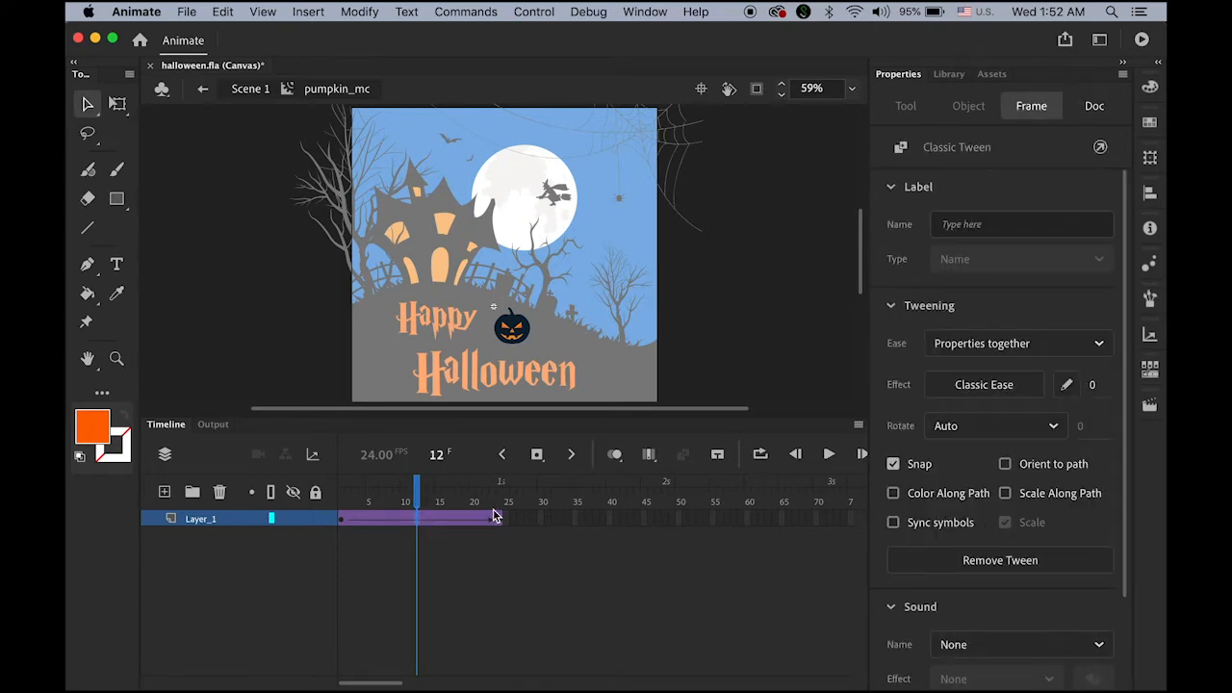
left_click(537, 455)
Step: At frame 12, rotate the pumpkin slightly counterclockwise with Free Transform and deselect it
left_click(118, 104)
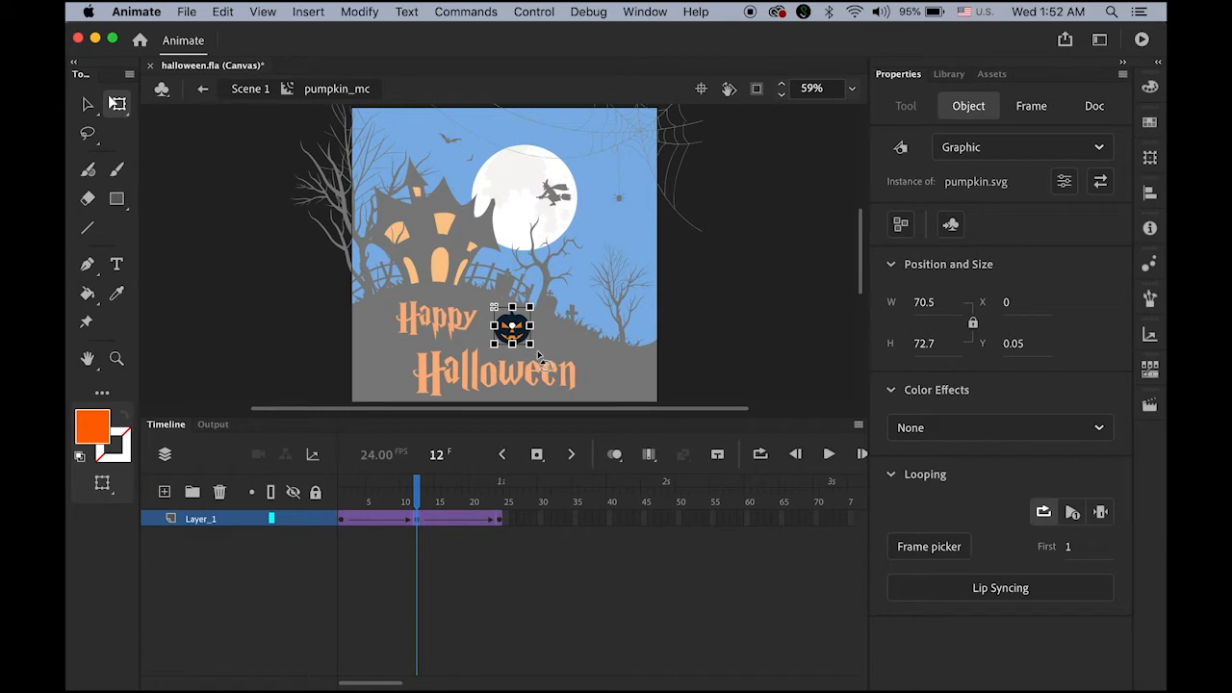
left_click_drag(542, 354, 545, 359)
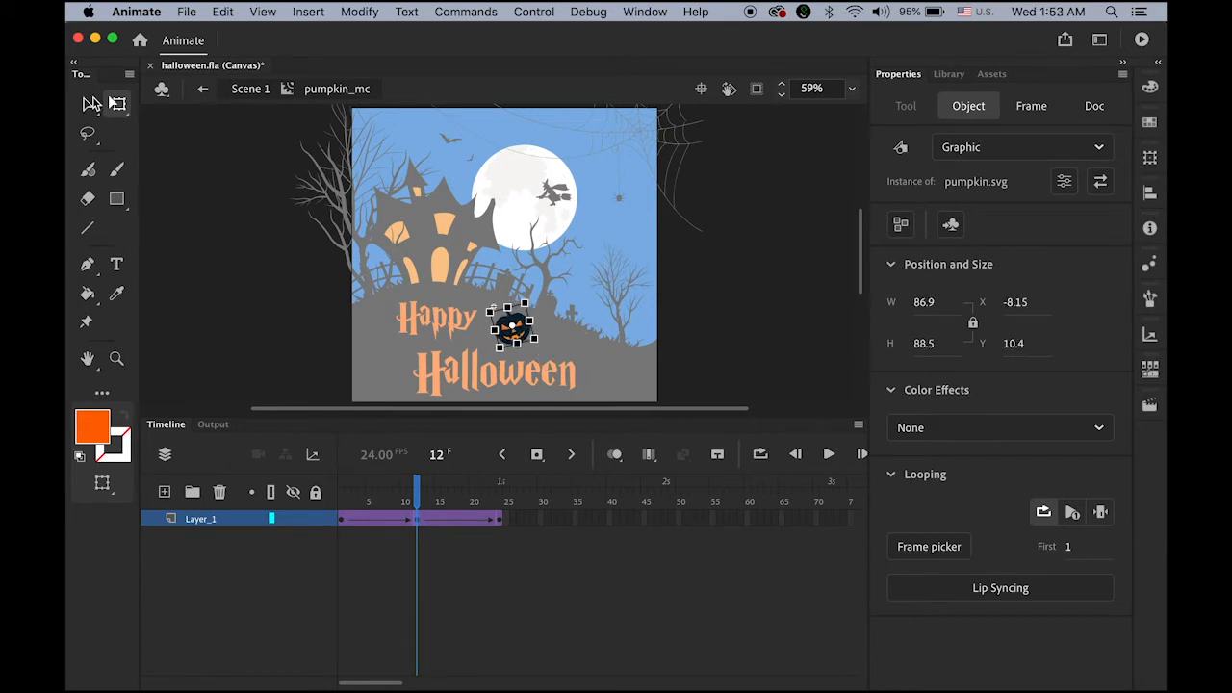
left_click(88, 103)
left_click(264, 283)
Step: Scrub through the pumpkin's tween to preview its rotation and return to Scene 1 with nothing selected
left_click_drag(421, 505, 465, 515)
left_click(202, 88)
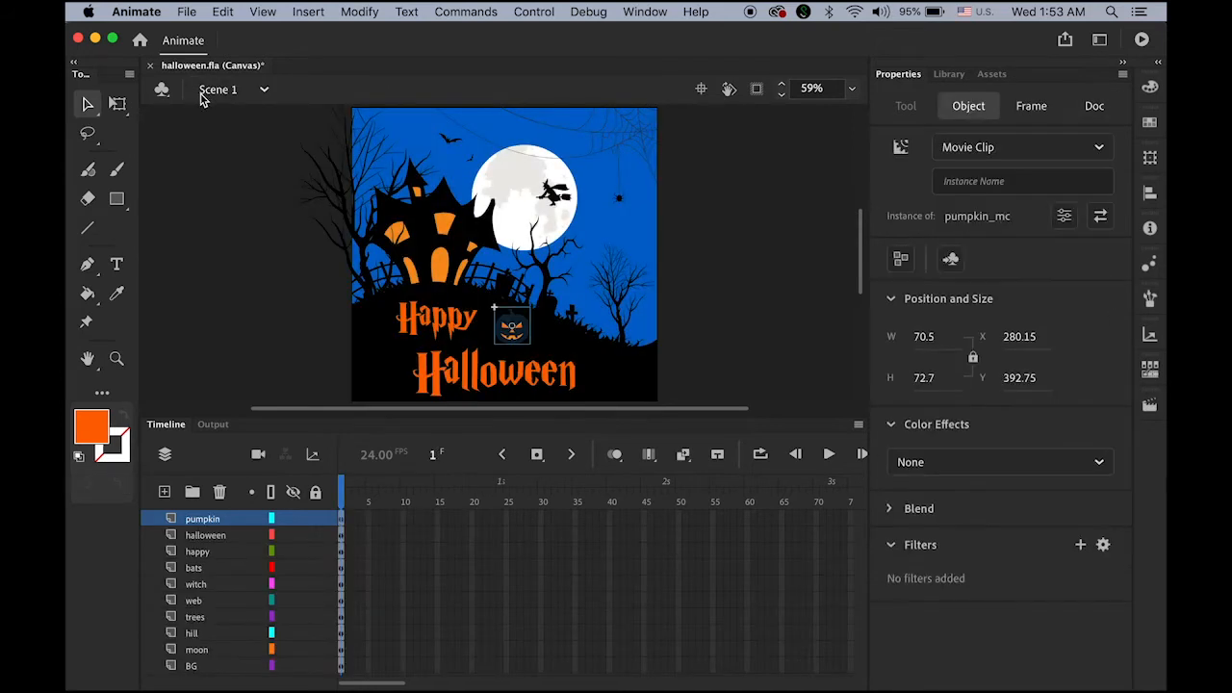
left_click(218, 177)
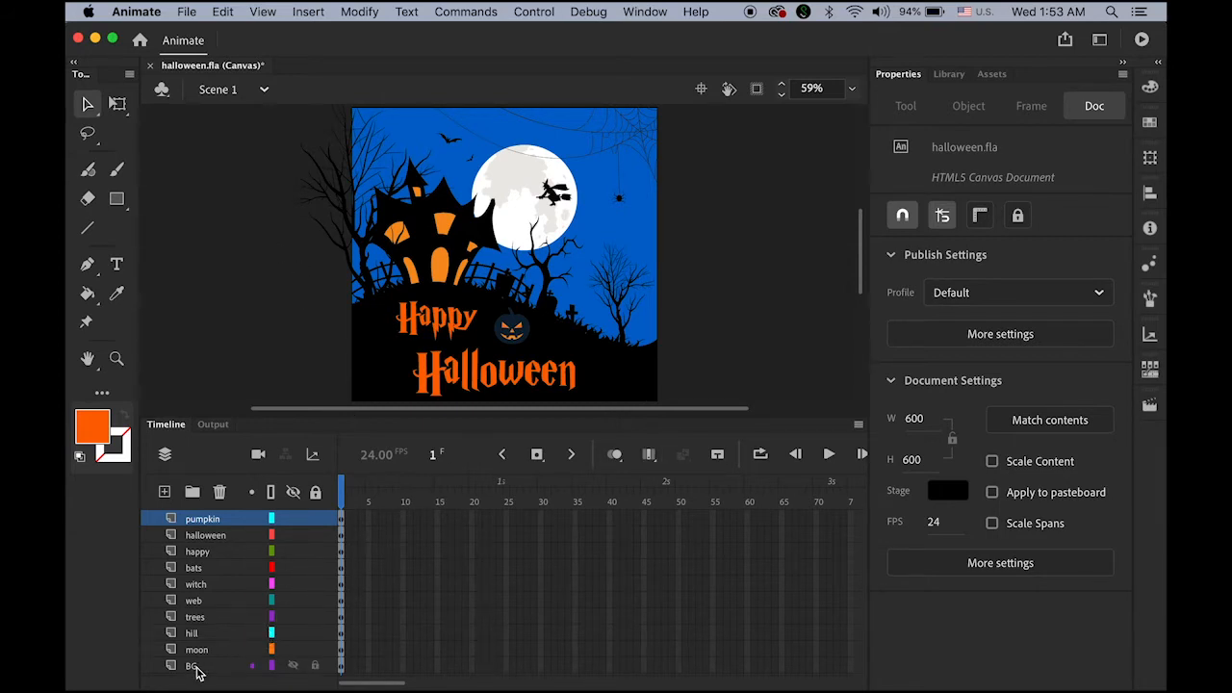
Step: Create classic tweens on the trees, hill, moon and BG layers, with end keyframes at frame 24
left_click(197, 668)
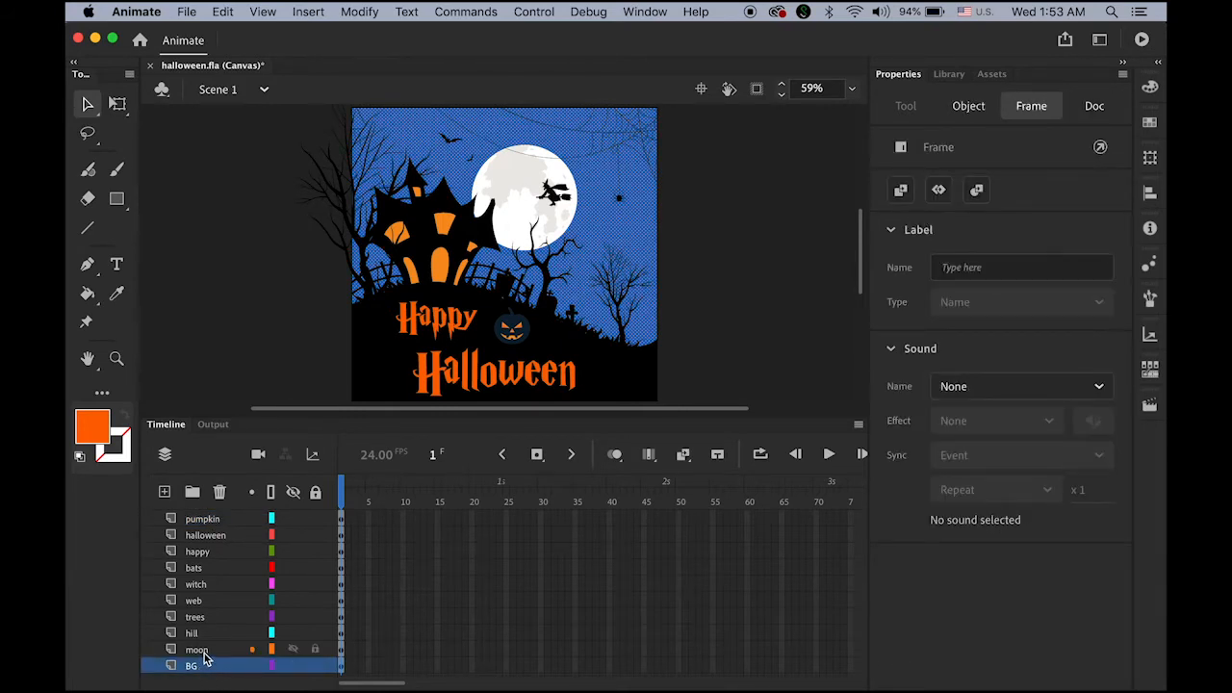
left_click(198, 651, "shift")
left_click(195, 634, "shift")
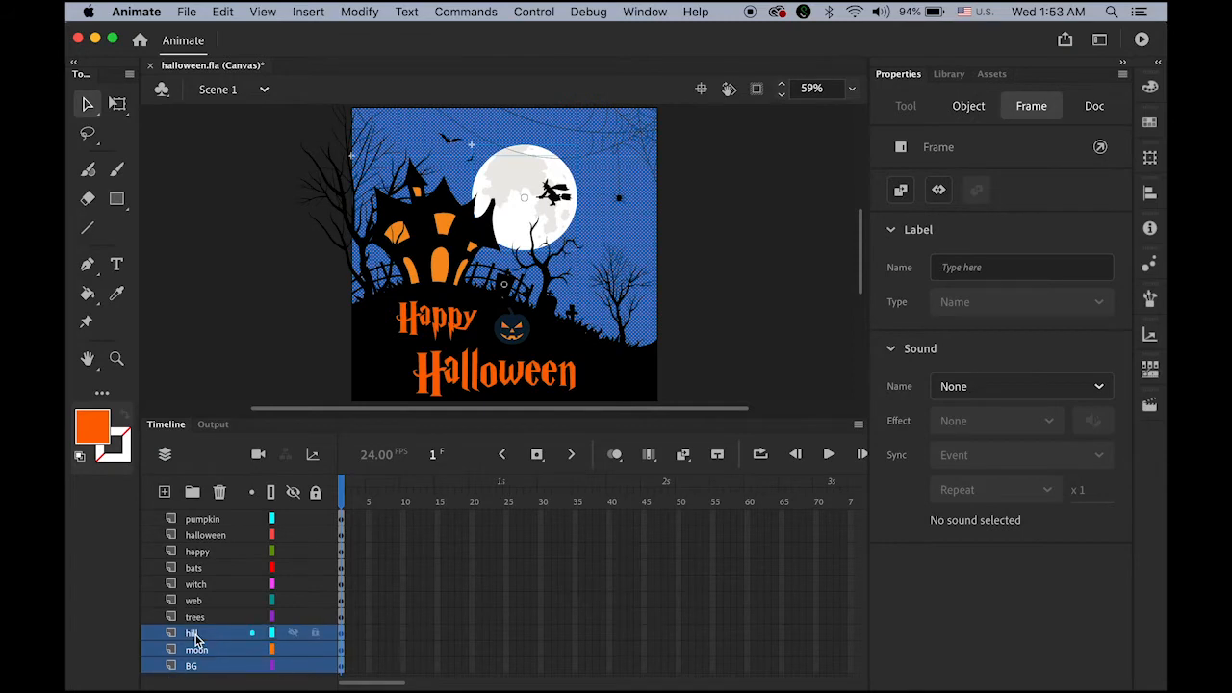
left_click(195, 619, "shift")
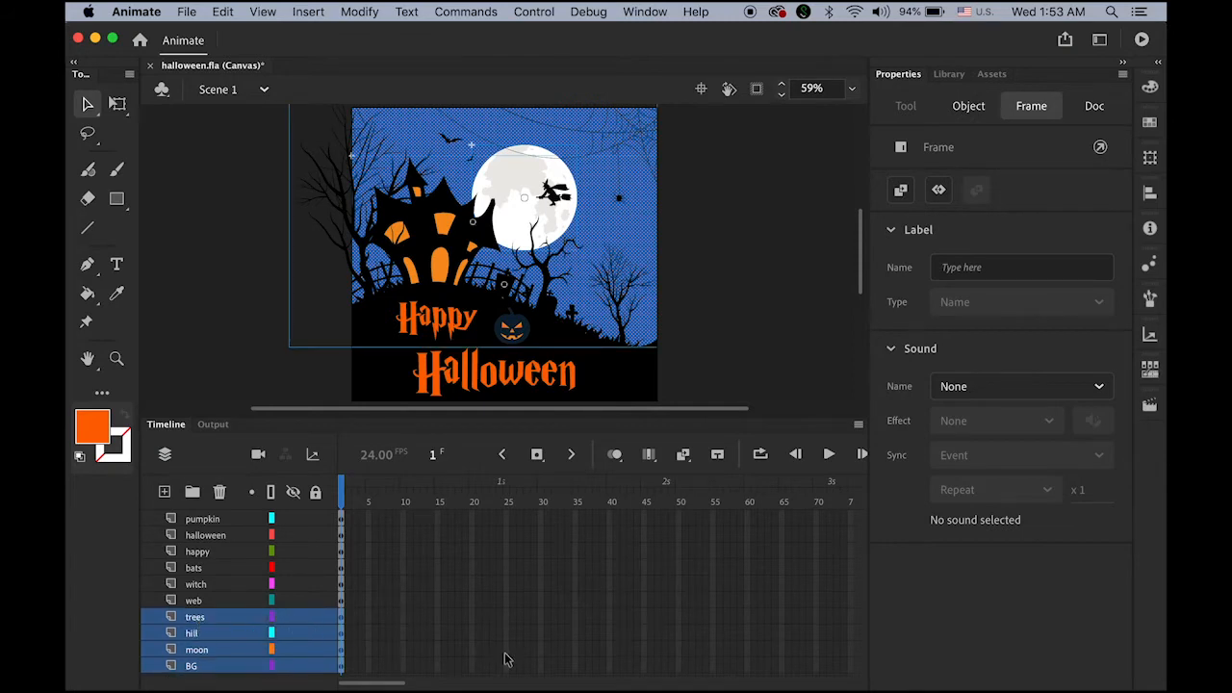
left_click(342, 618)
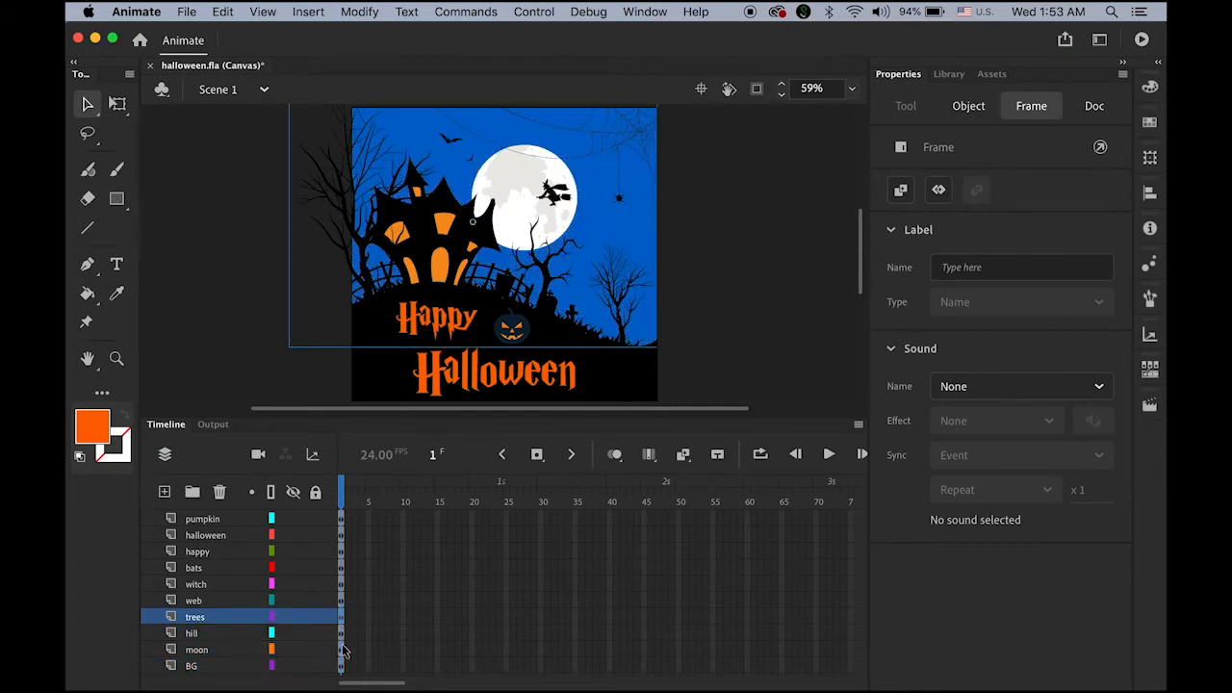
left_click(341, 650)
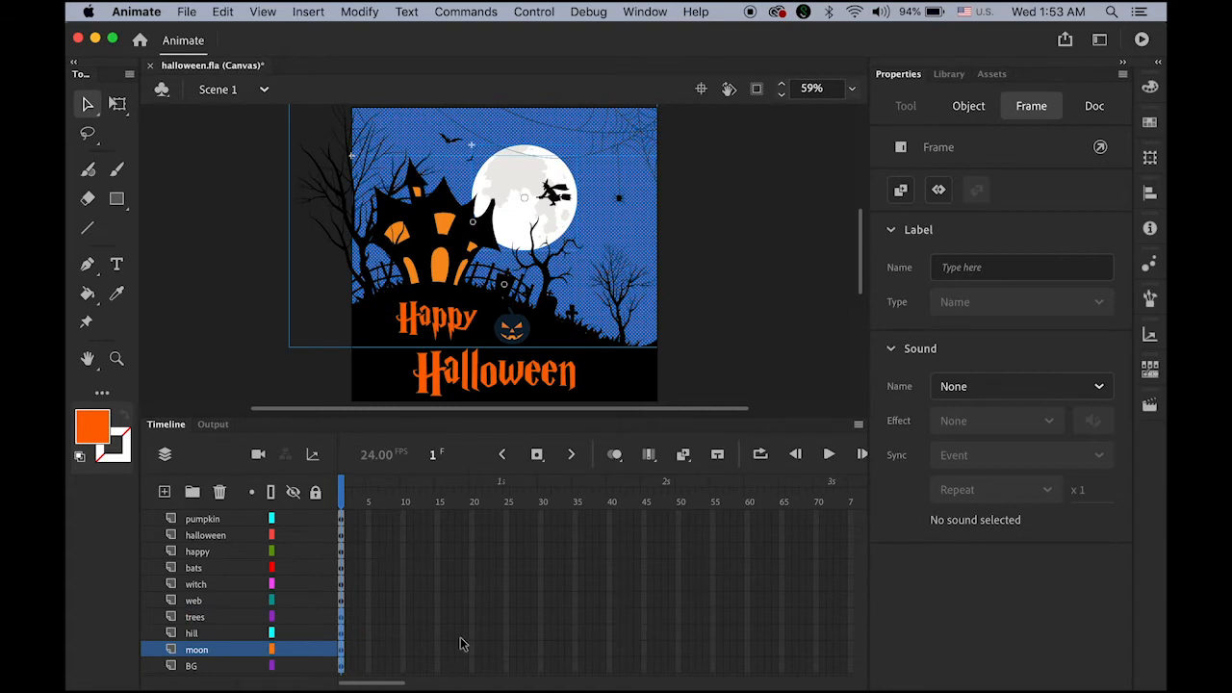
left_click(358, 669)
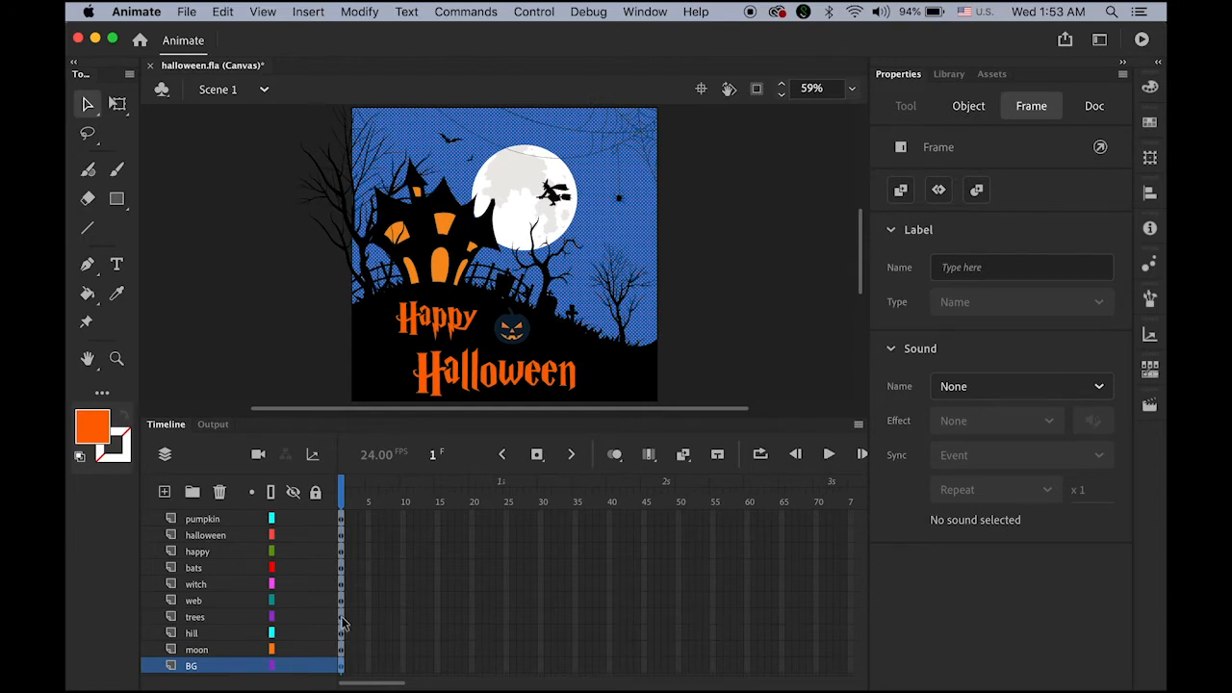
left_click(431, 650)
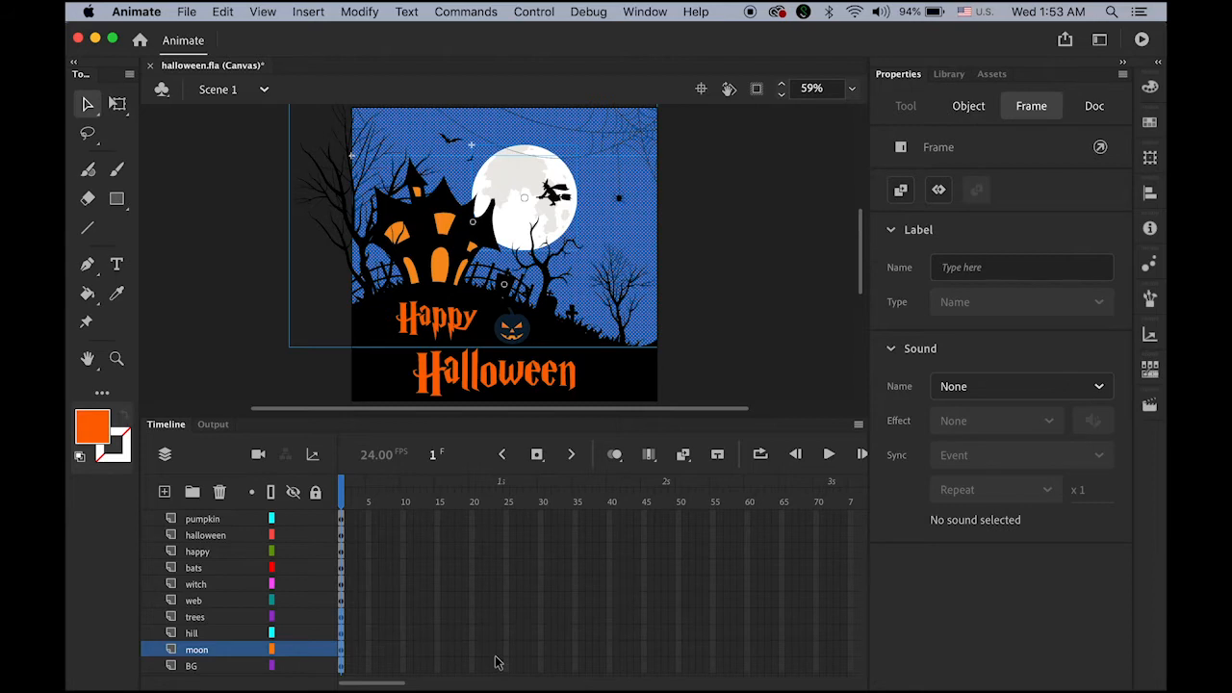
left_click(328, 13)
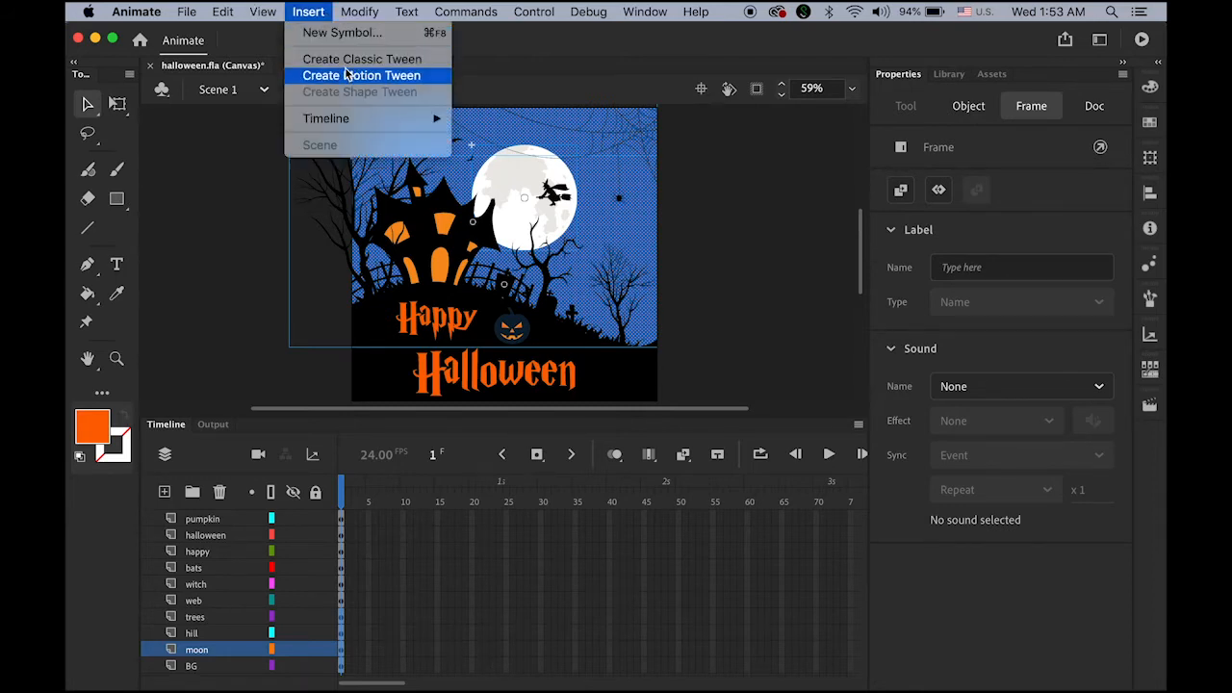
left_click(347, 62)
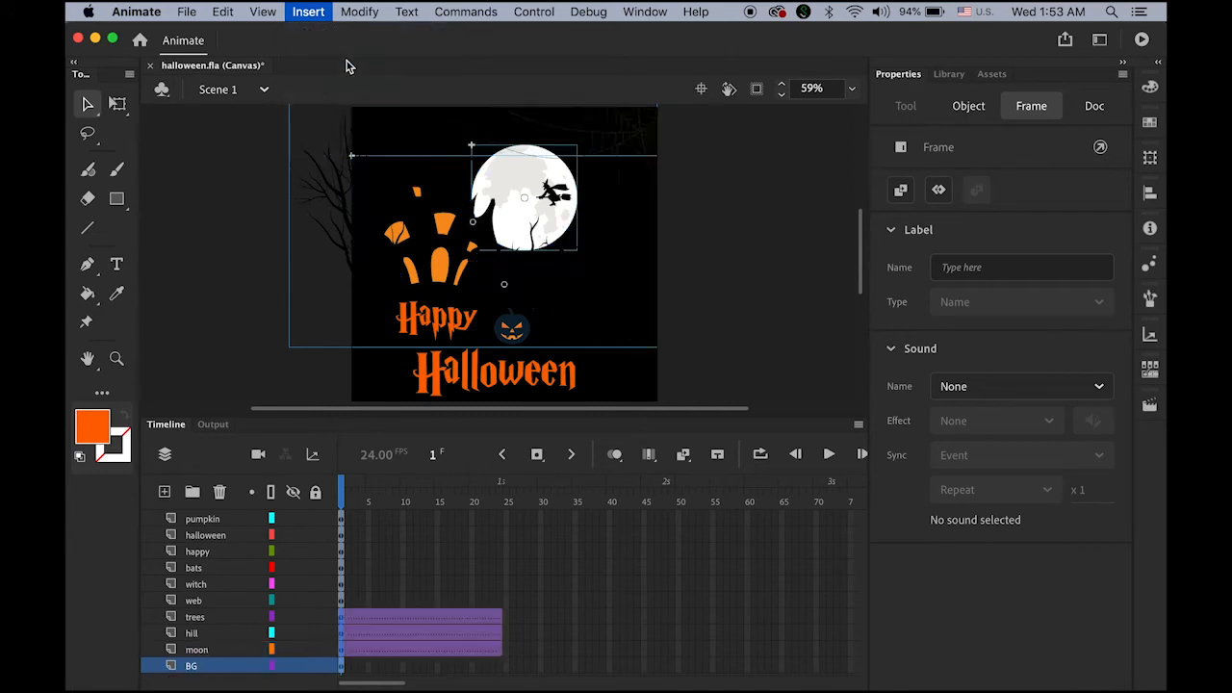
left_click(537, 455)
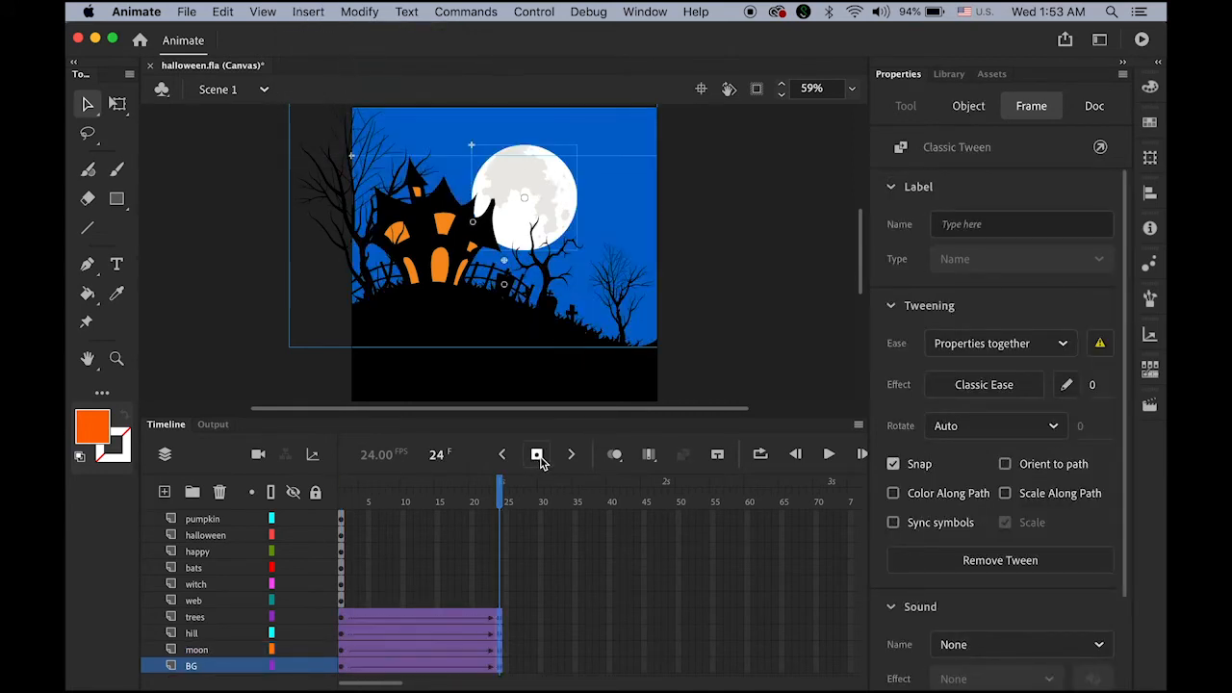
left_click(765, 319)
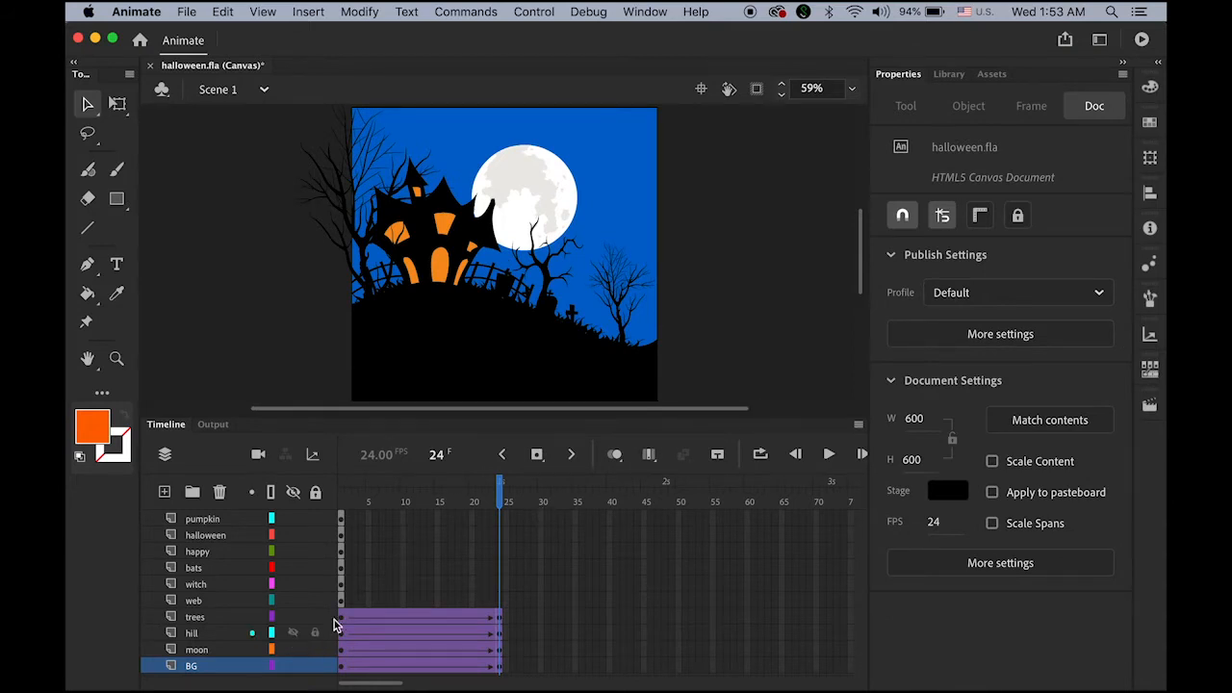
Step: At frame 1, set the blue BG graphic's colour effect to Alpha 0% and scrub through its fade-in
left_click(192, 671)
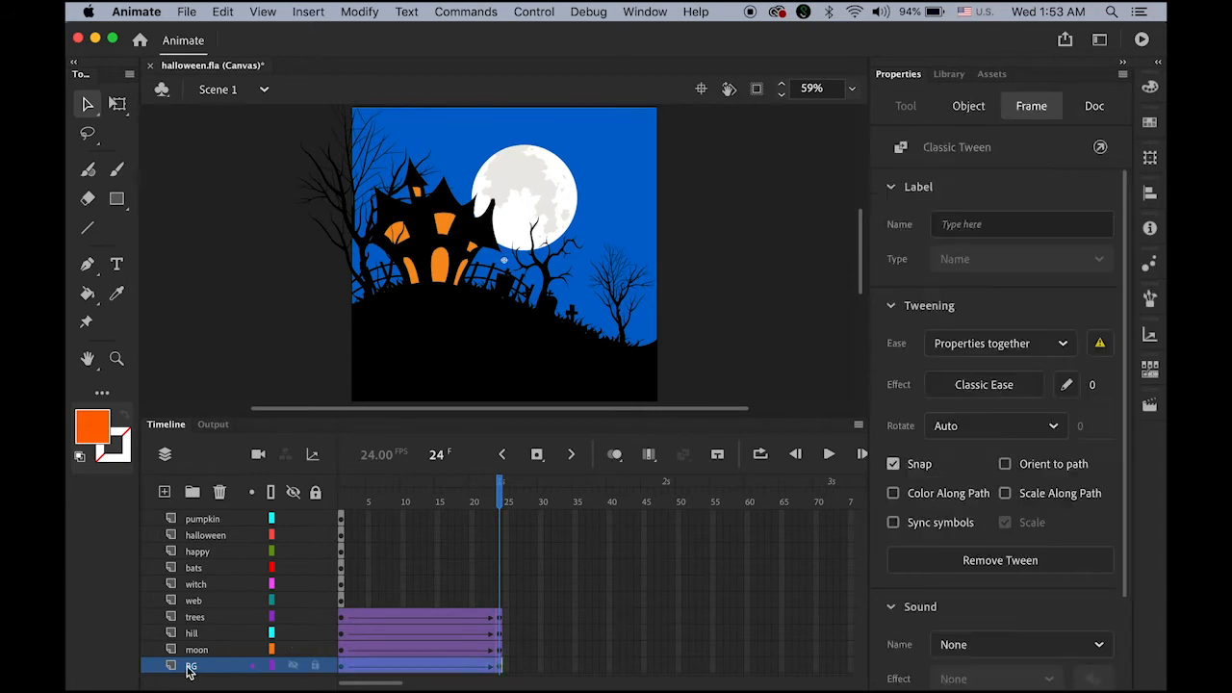
left_click(609, 200)
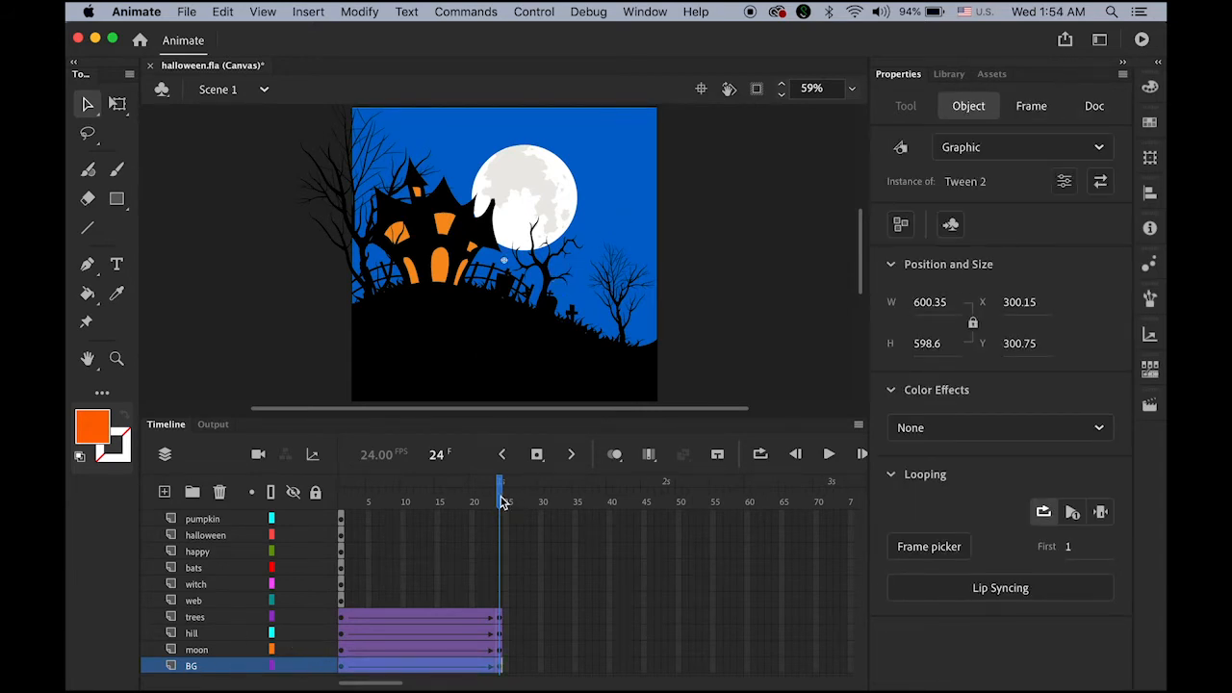
left_click_drag(501, 501, 342, 502)
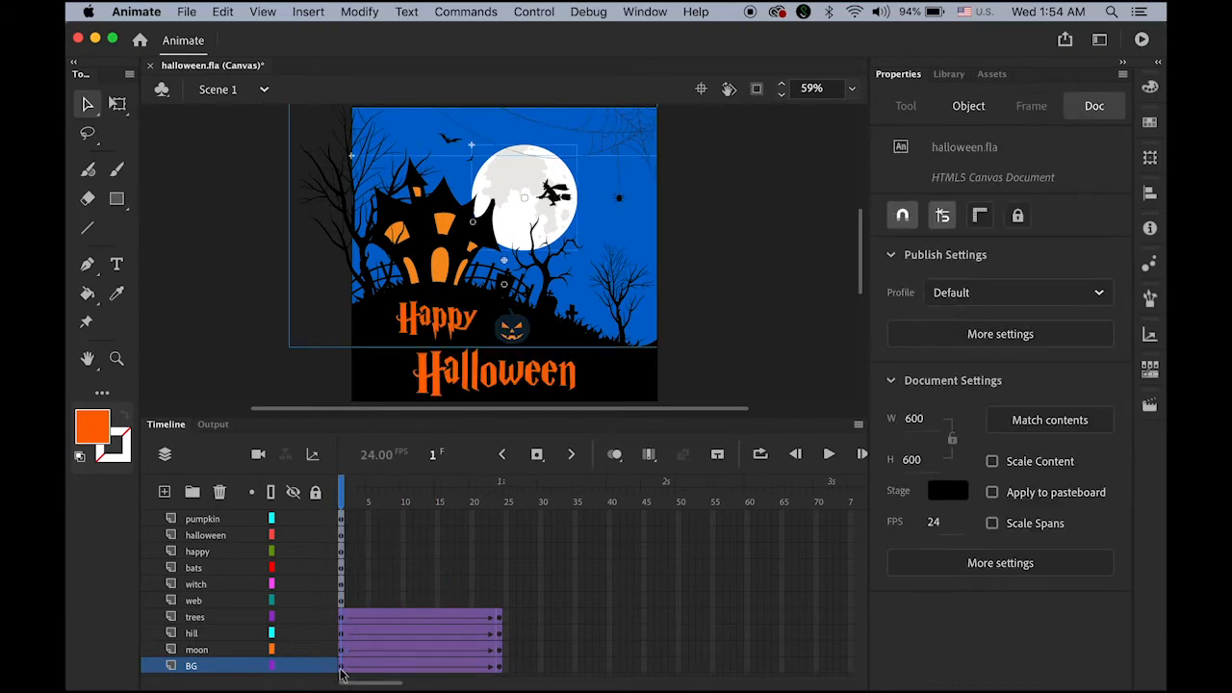
left_click(342, 671)
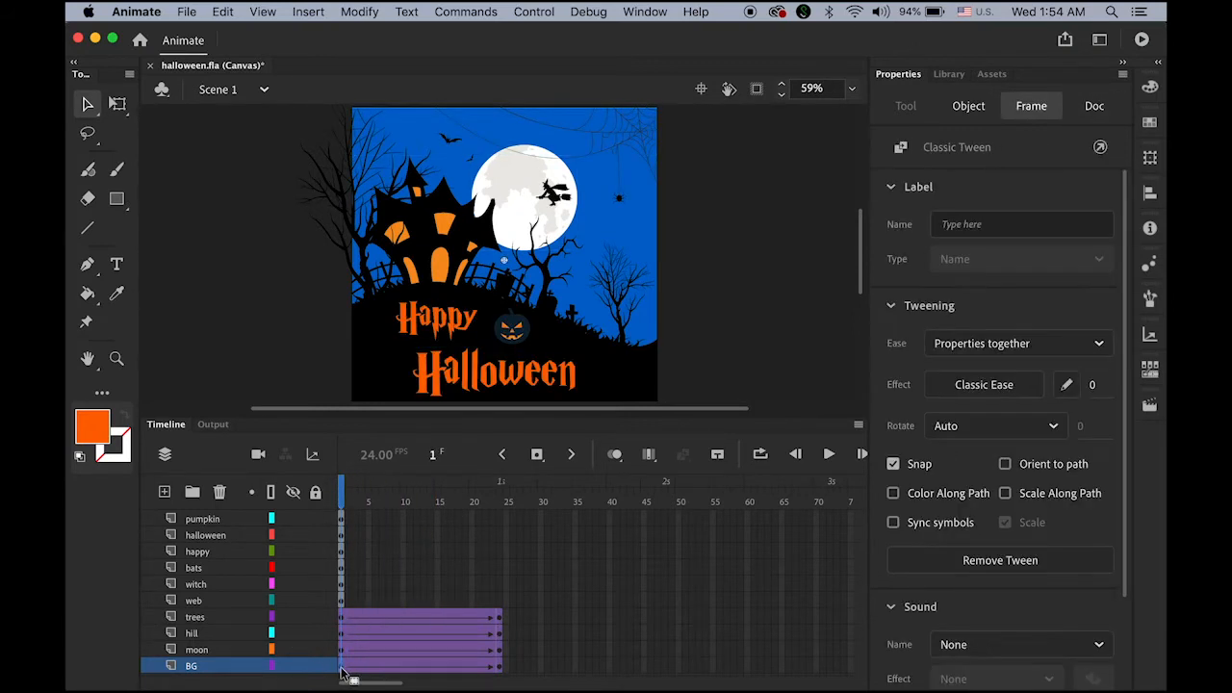
left_click(653, 231)
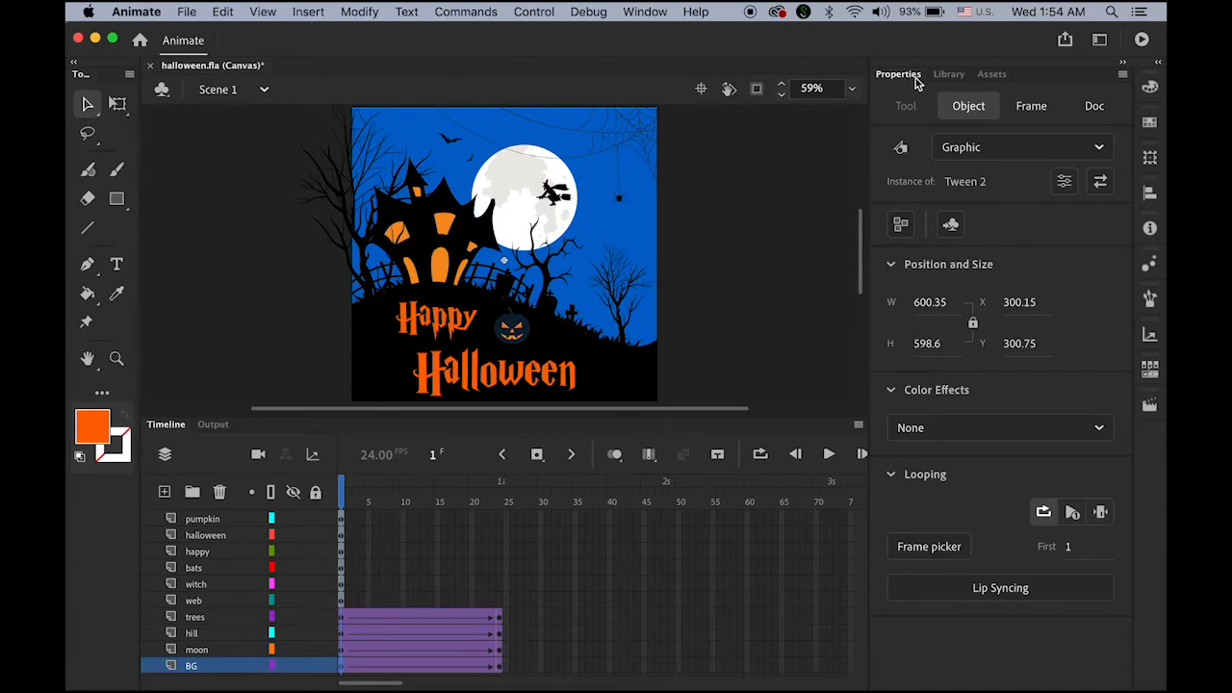
left_click(1019, 431)
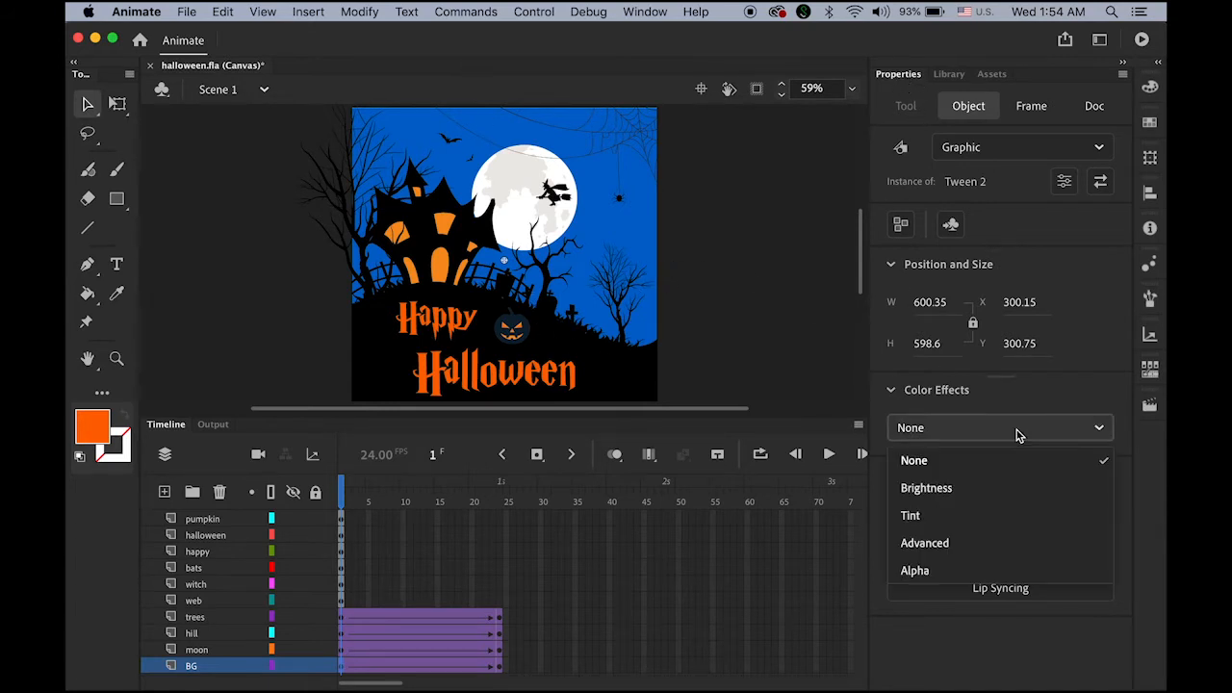
left_click(1001, 576)
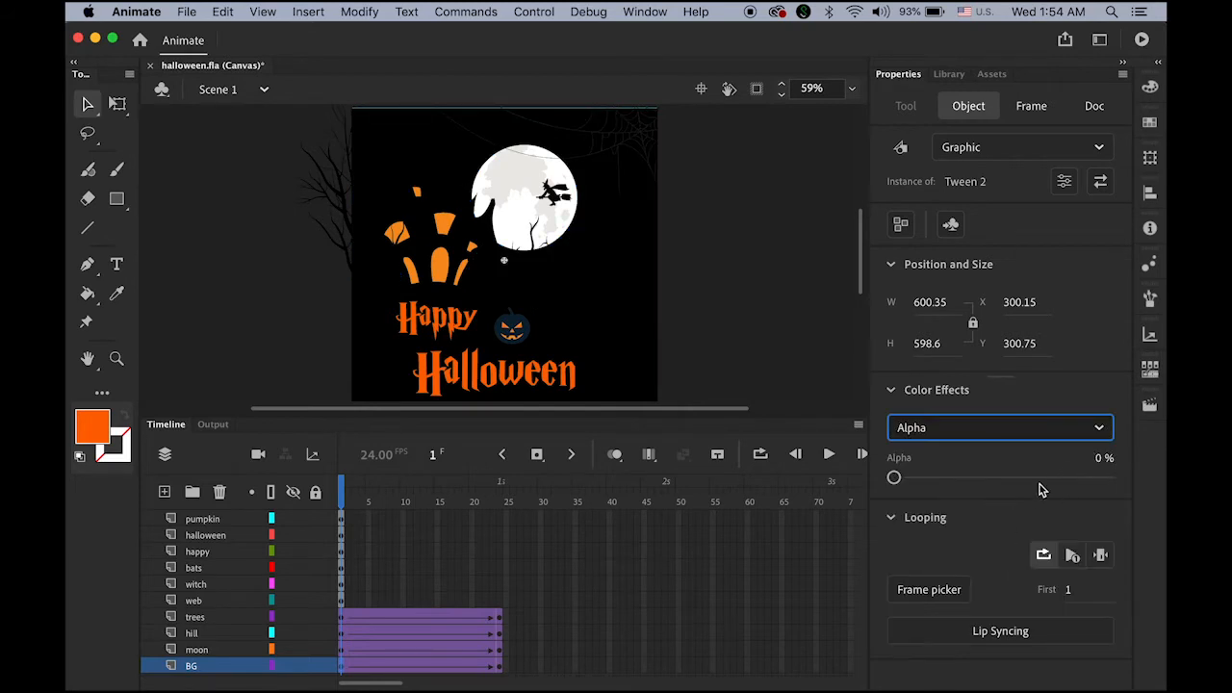
left_click_drag(342, 498, 313, 496)
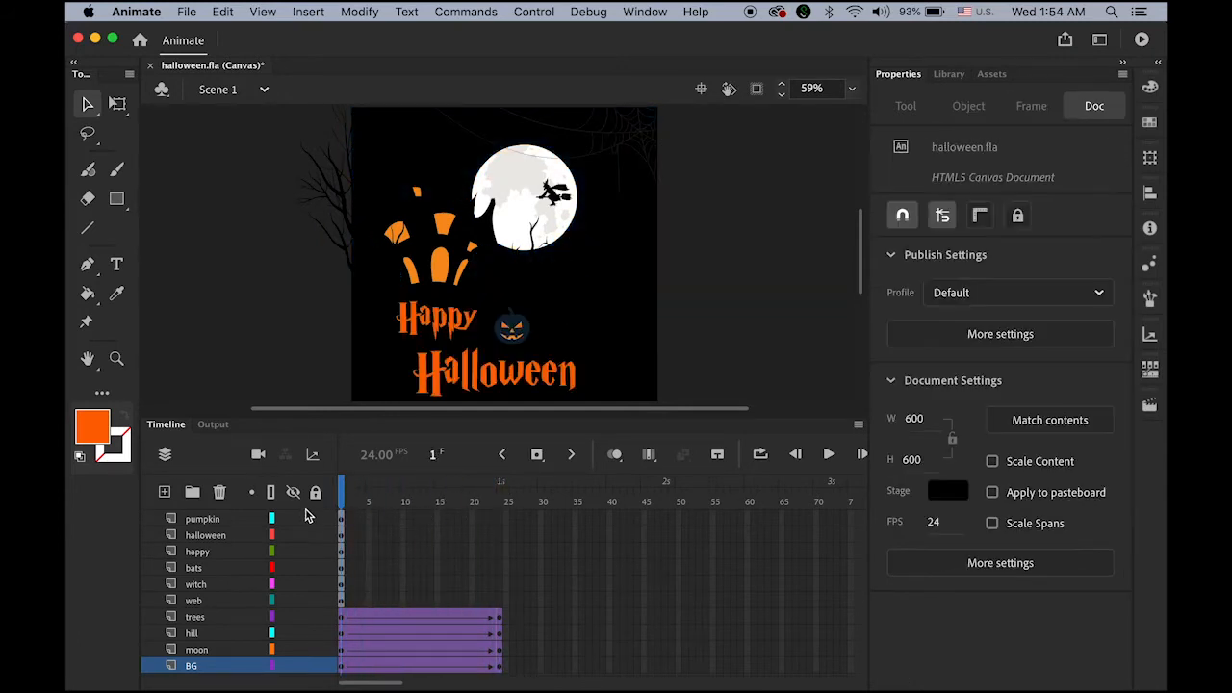
Step: At frame 1, enlarge the hill graphic with Free Transform to about 650 by 548 and preview the tween up to frame 24
left_click(215, 652)
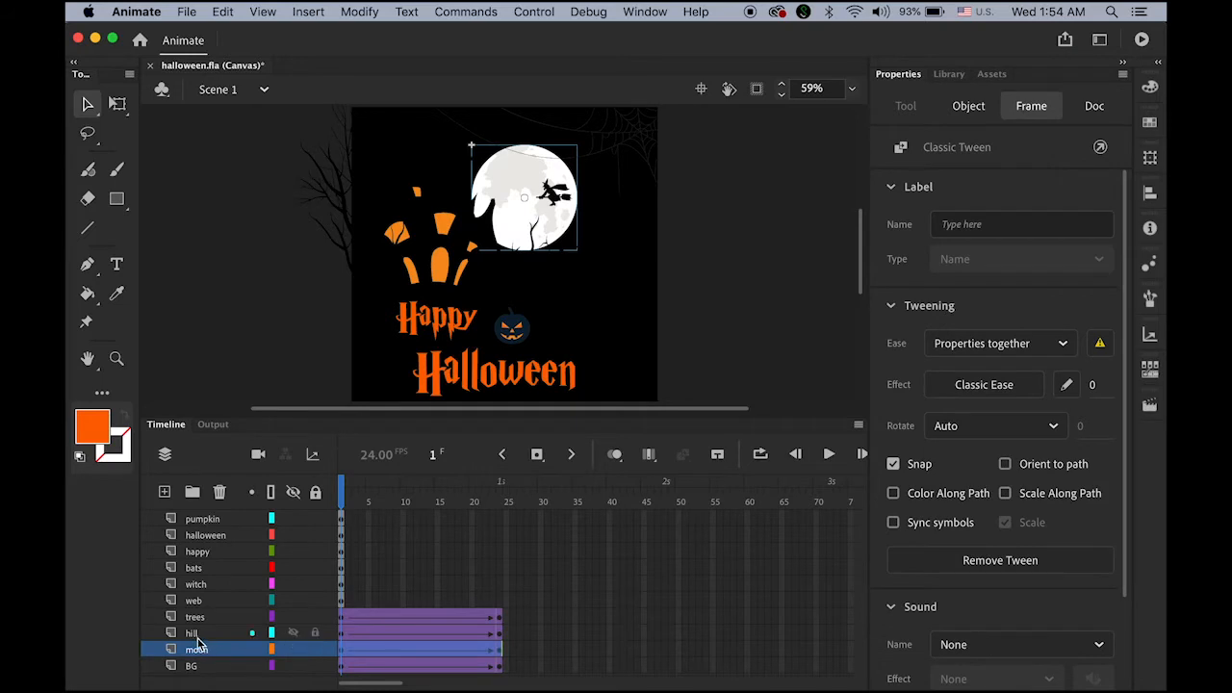
left_click(196, 634)
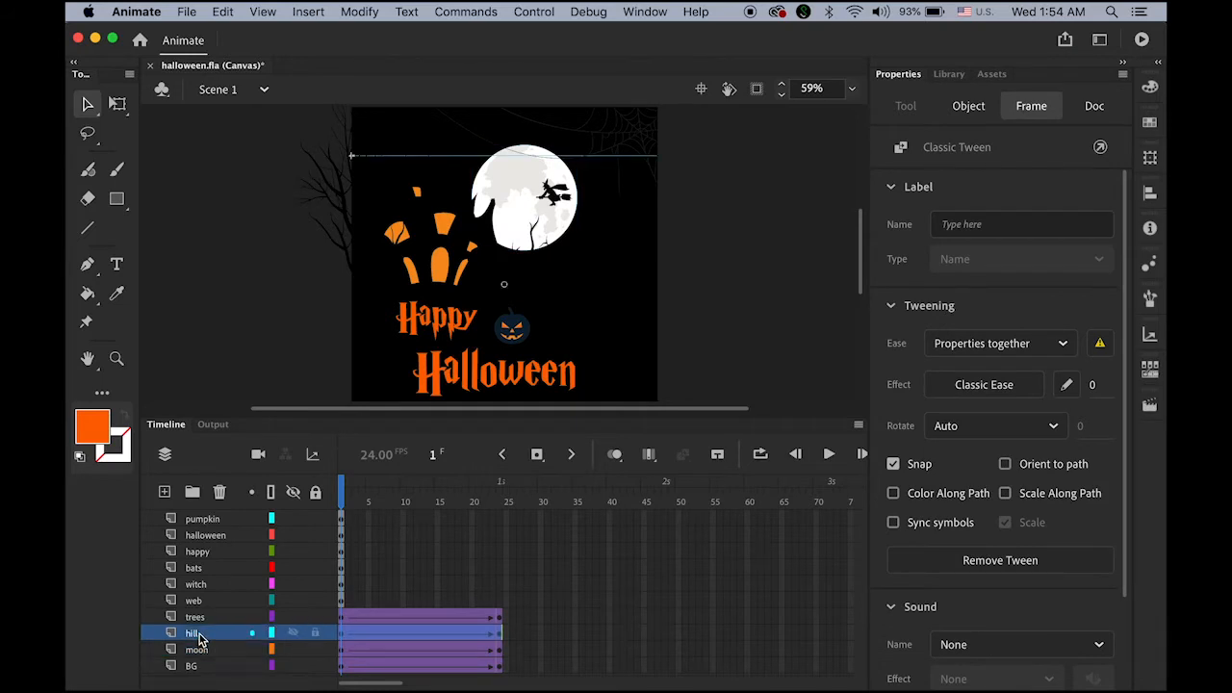
left_click_drag(346, 494, 337, 572)
left_click(341, 635)
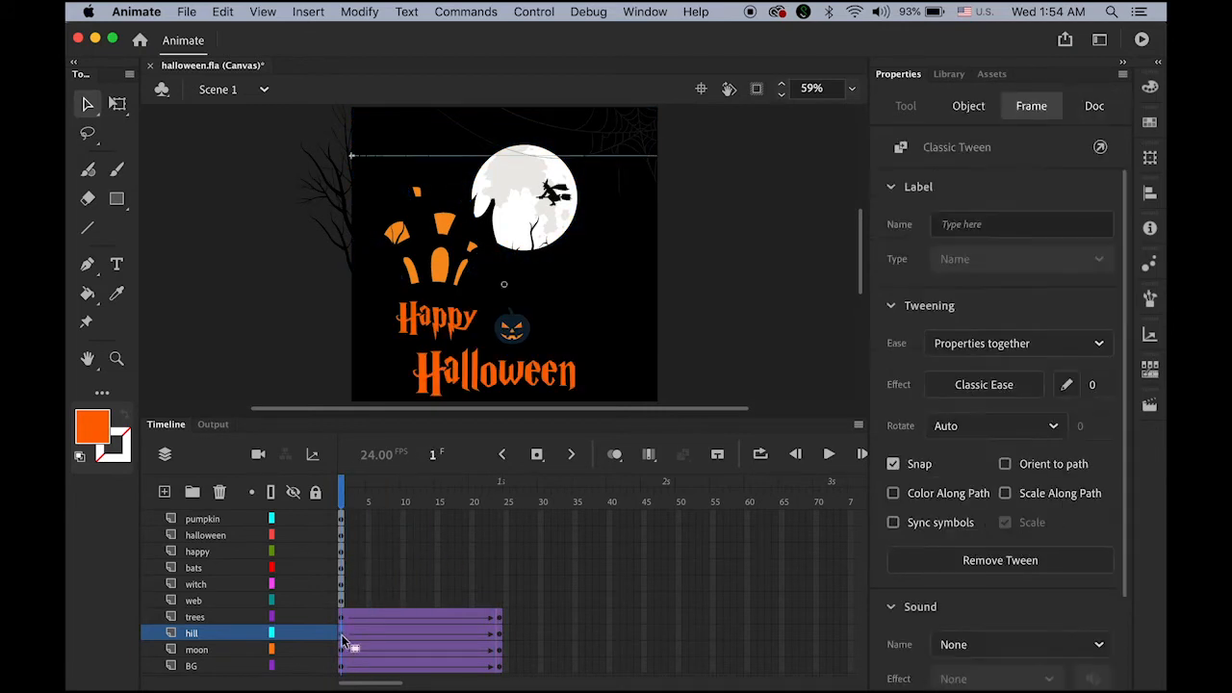
left_click(117, 103)
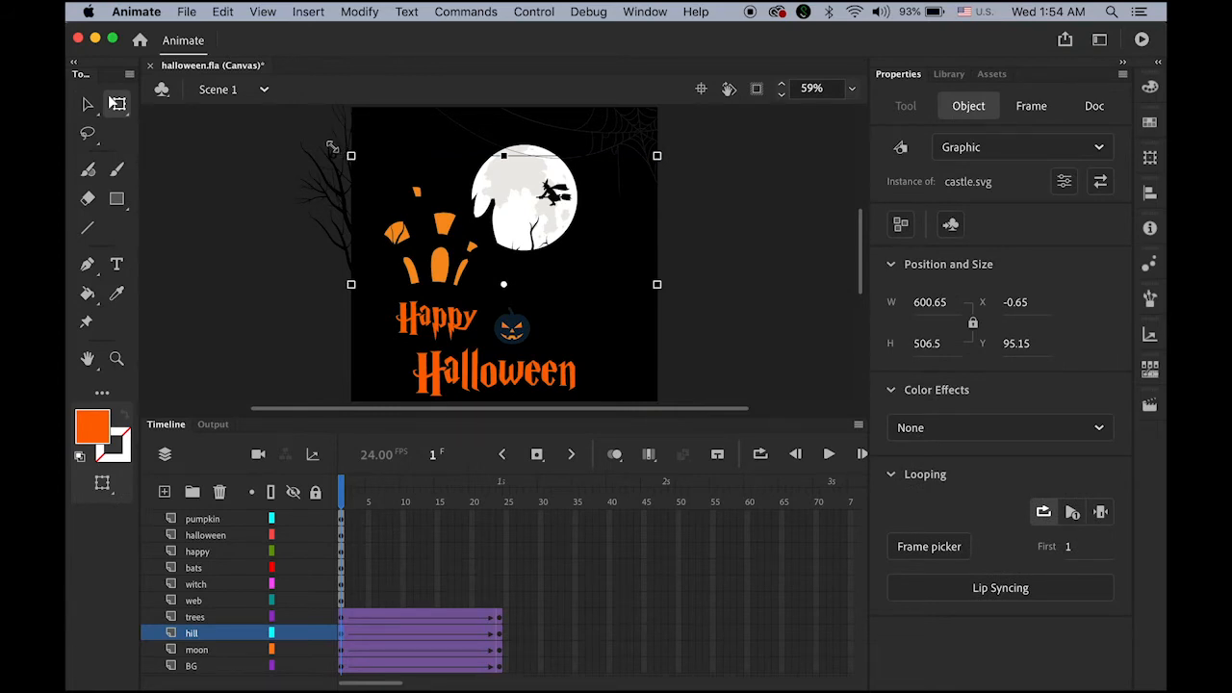
left_click_drag(331, 146, 319, 136)
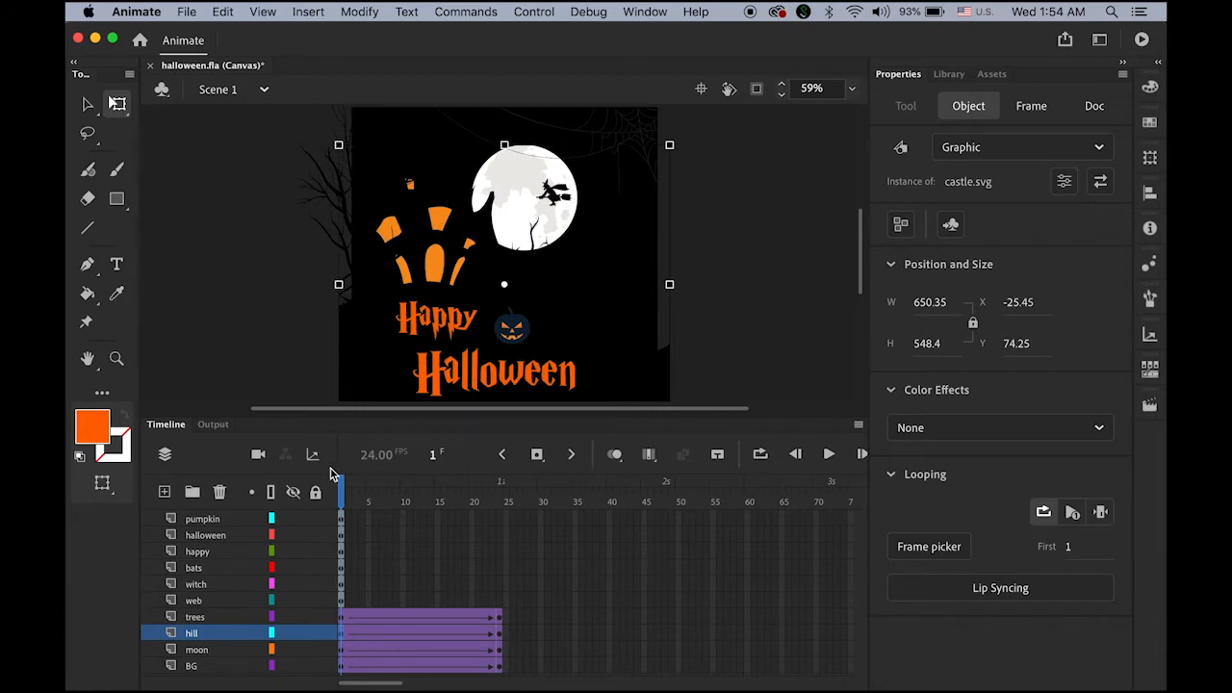
left_click_drag(341, 492, 540, 572)
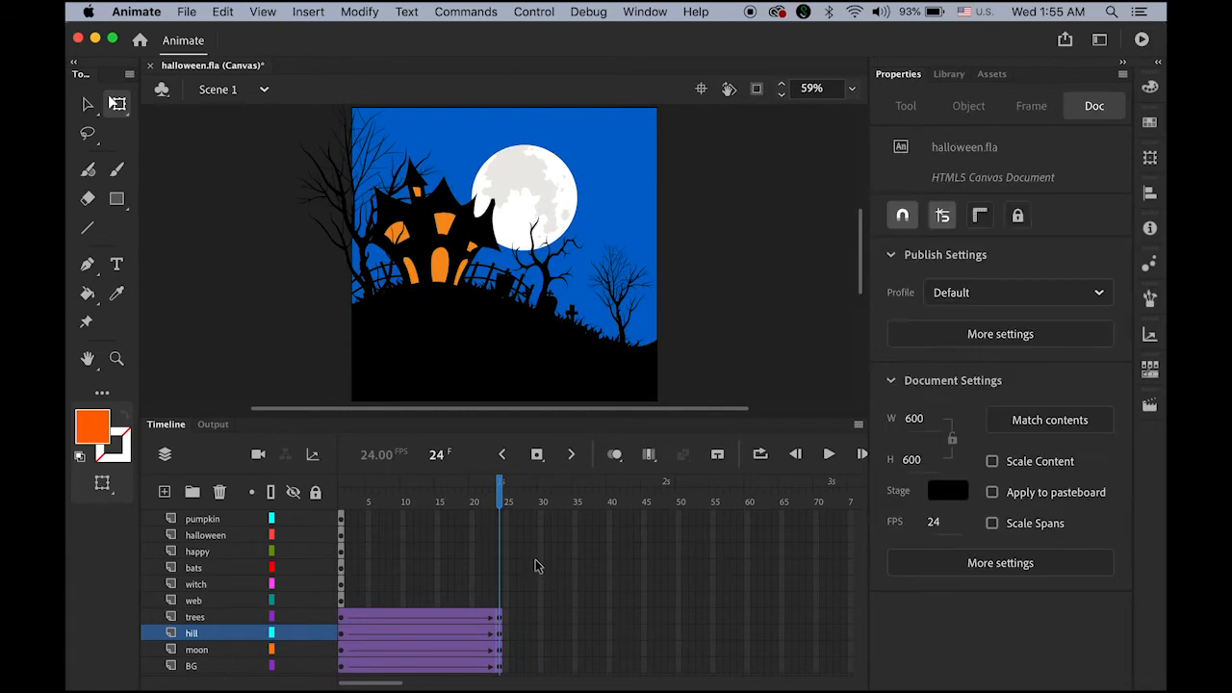
Step: At frame 1, move the moon straight down behind the hill to about Y 463 and preview its rise up to frame 24
left_click(341, 652)
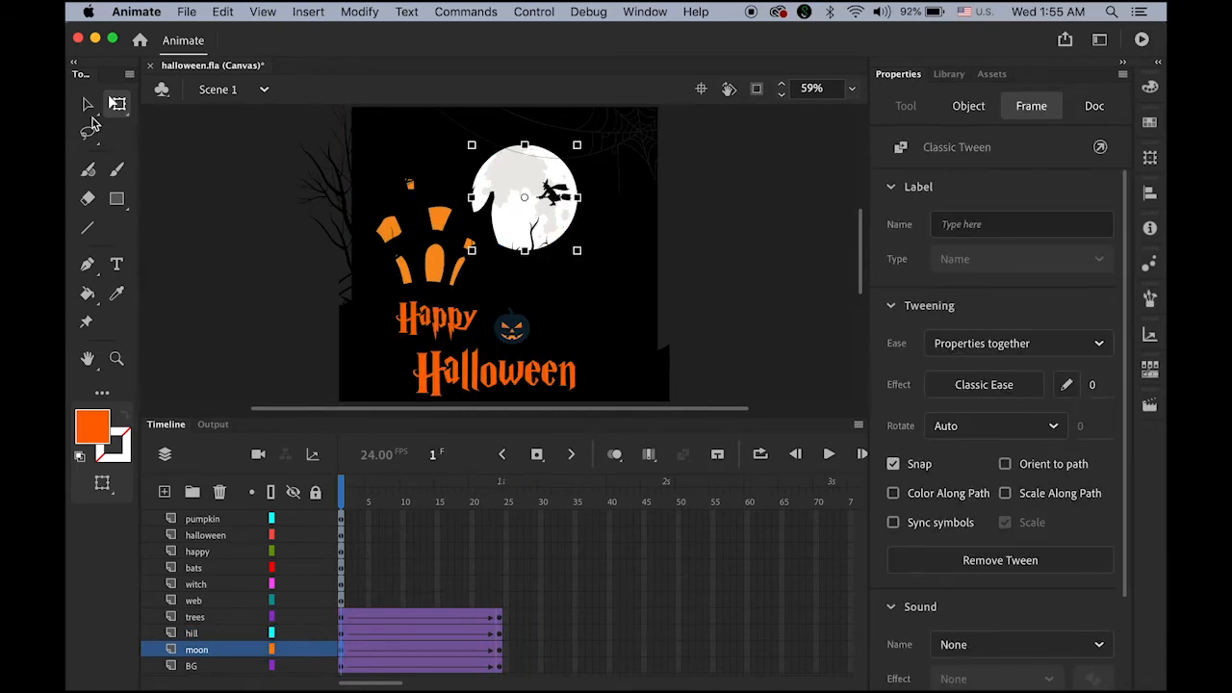
left_click(88, 105)
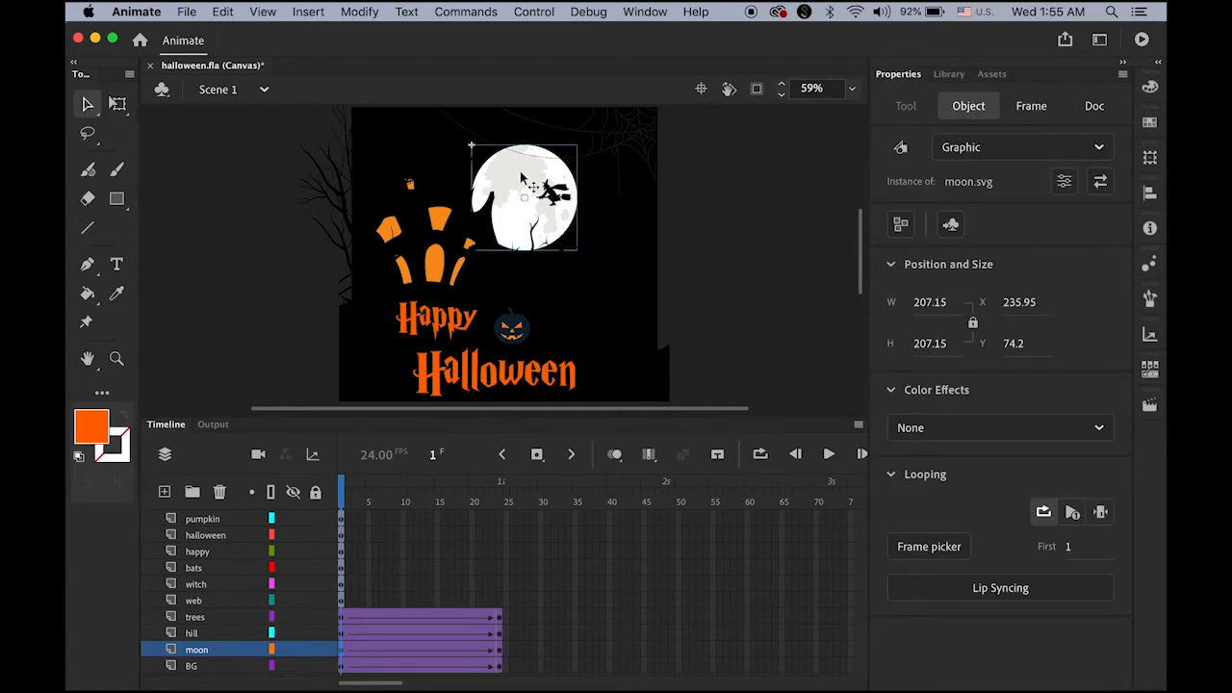
left_click_drag(521, 179, 535, 382)
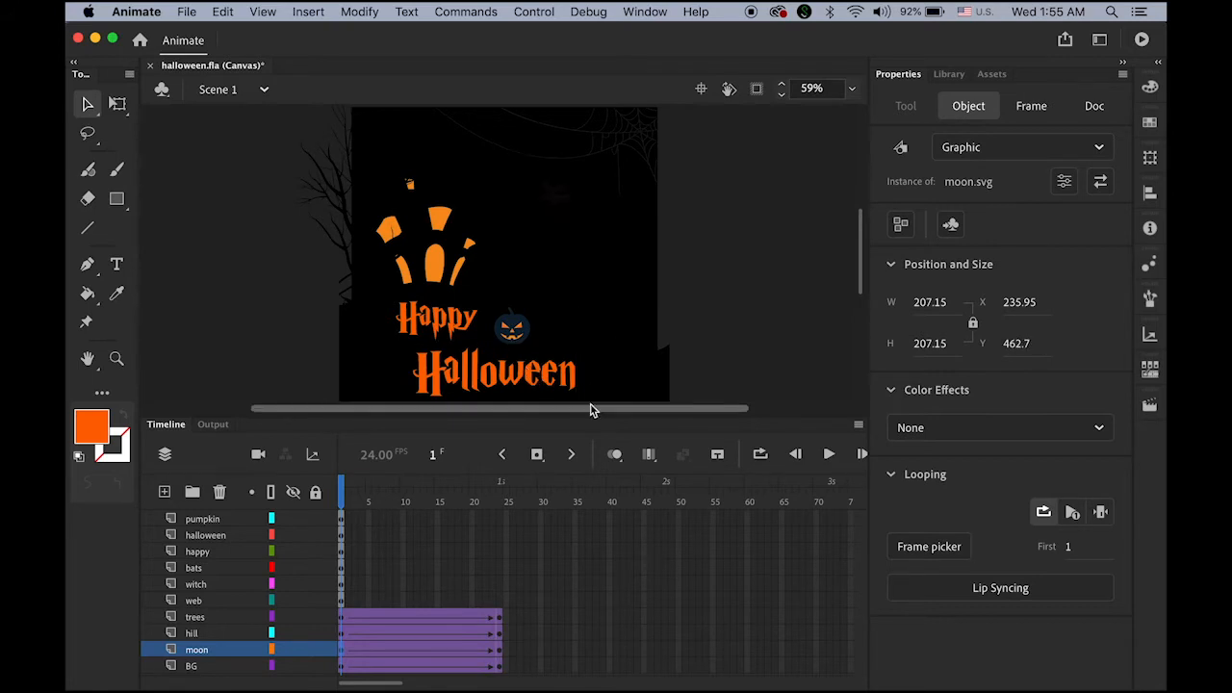
left_click_drag(342, 489, 509, 548)
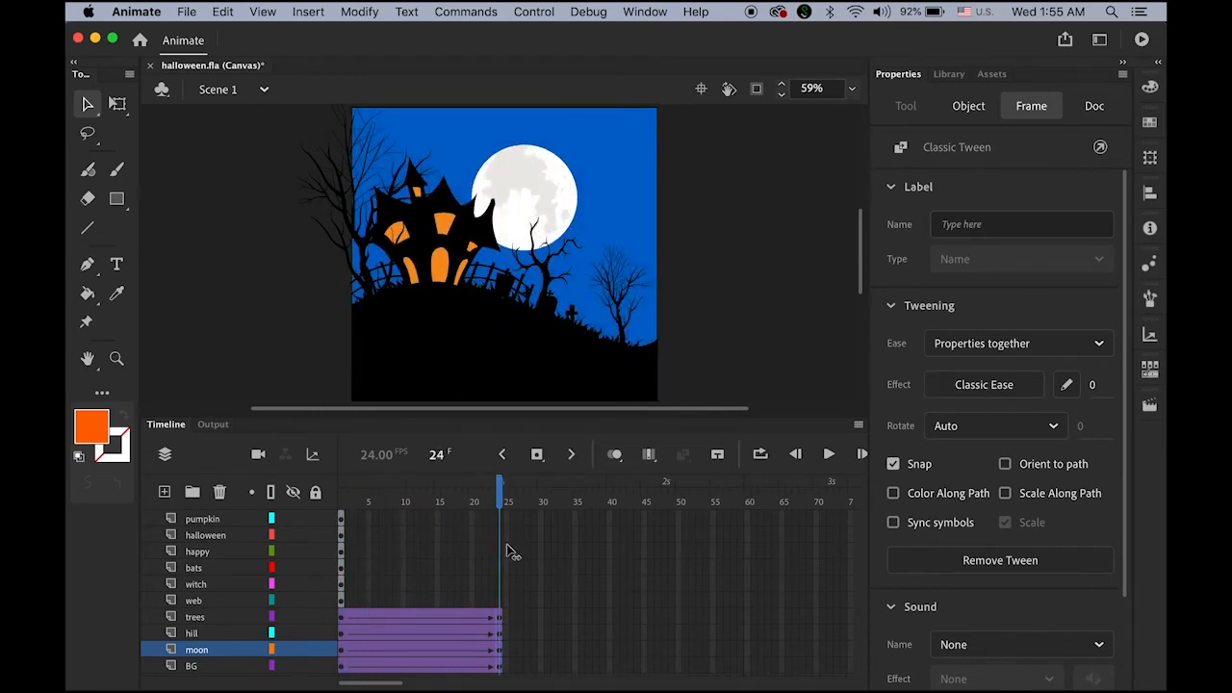
Step: At frame 1, move the trees straight down behind the hill and preview their rise up to frame 24
left_click(194, 617)
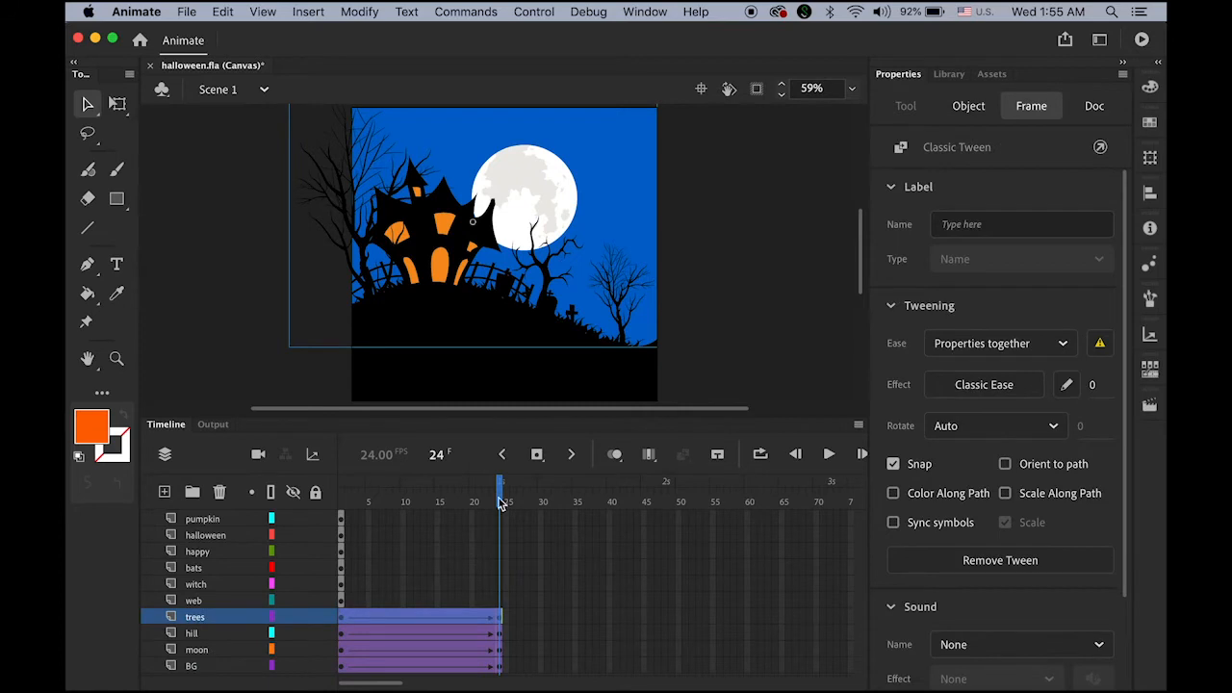
left_click_drag(504, 505, 354, 589)
left_click(345, 627)
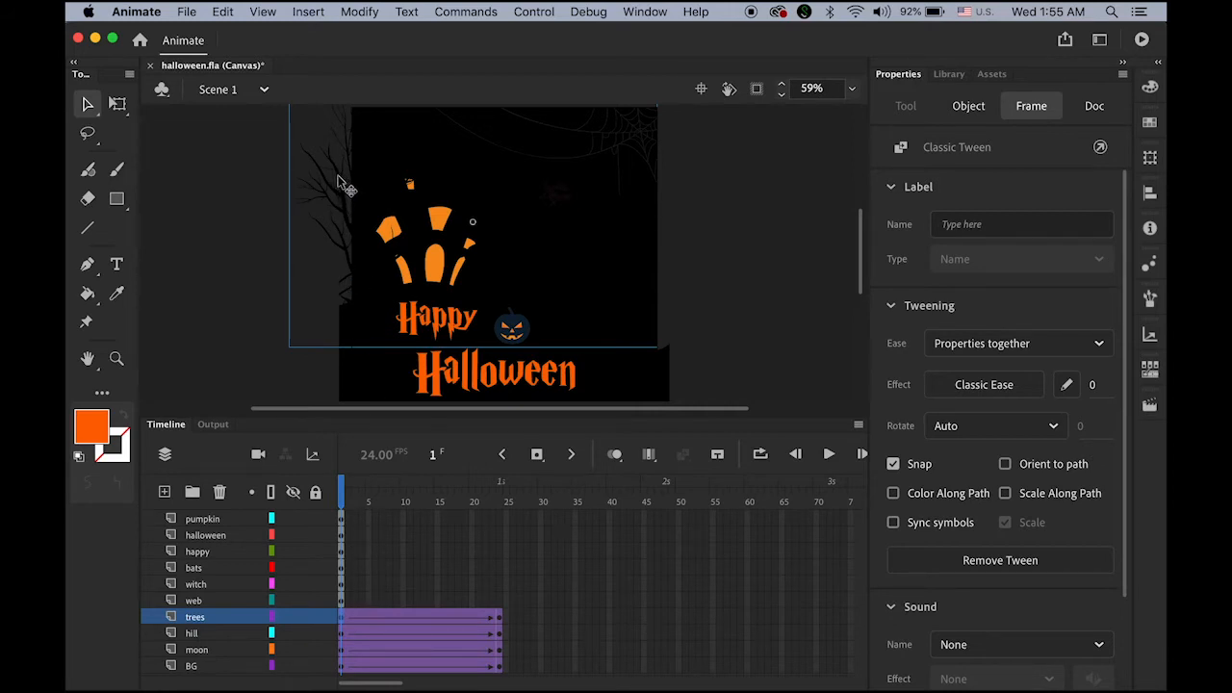
left_click_drag(339, 181, 343, 404)
left_click_drag(347, 497, 500, 526)
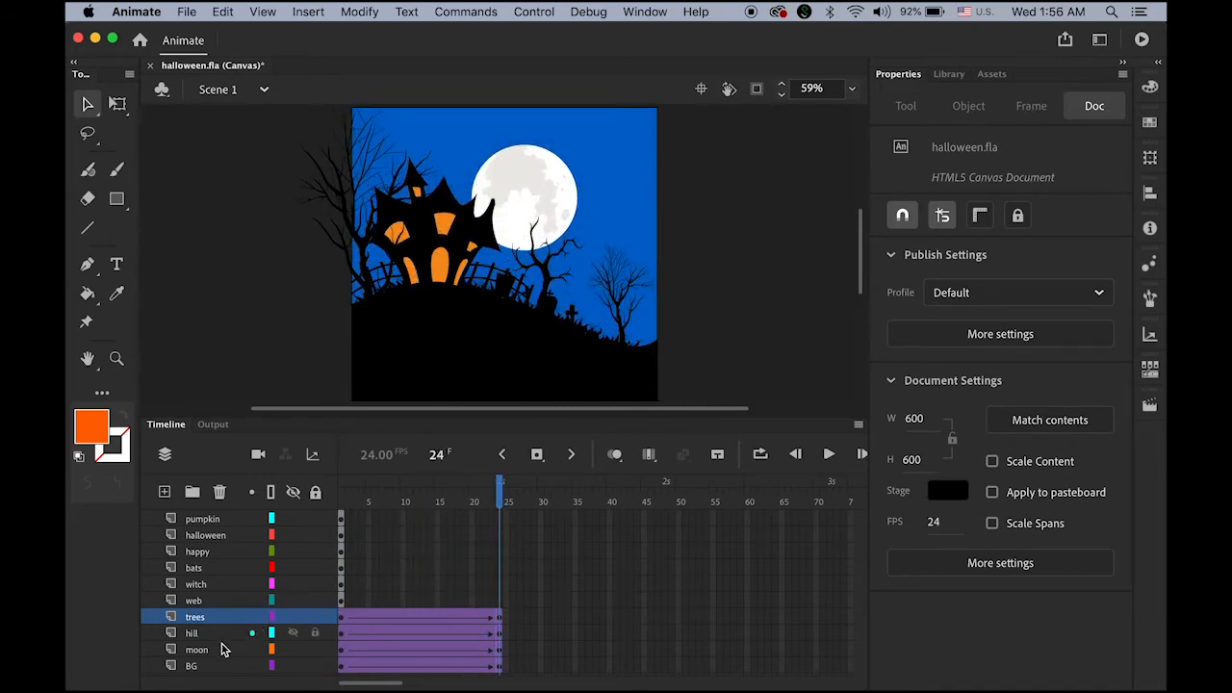
Step: Shift the whole hill tween along the timeline to run from frame 25 to 48, and scrub across its start
left_click(197, 635)
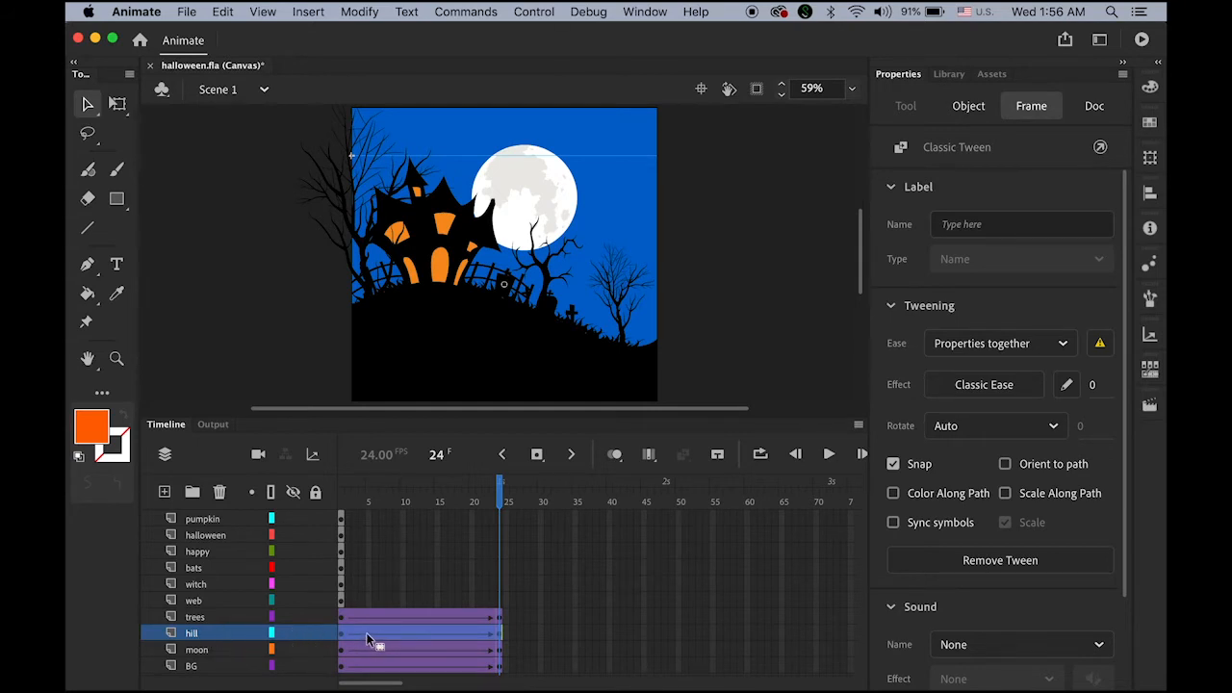
left_click_drag(363, 633, 530, 649)
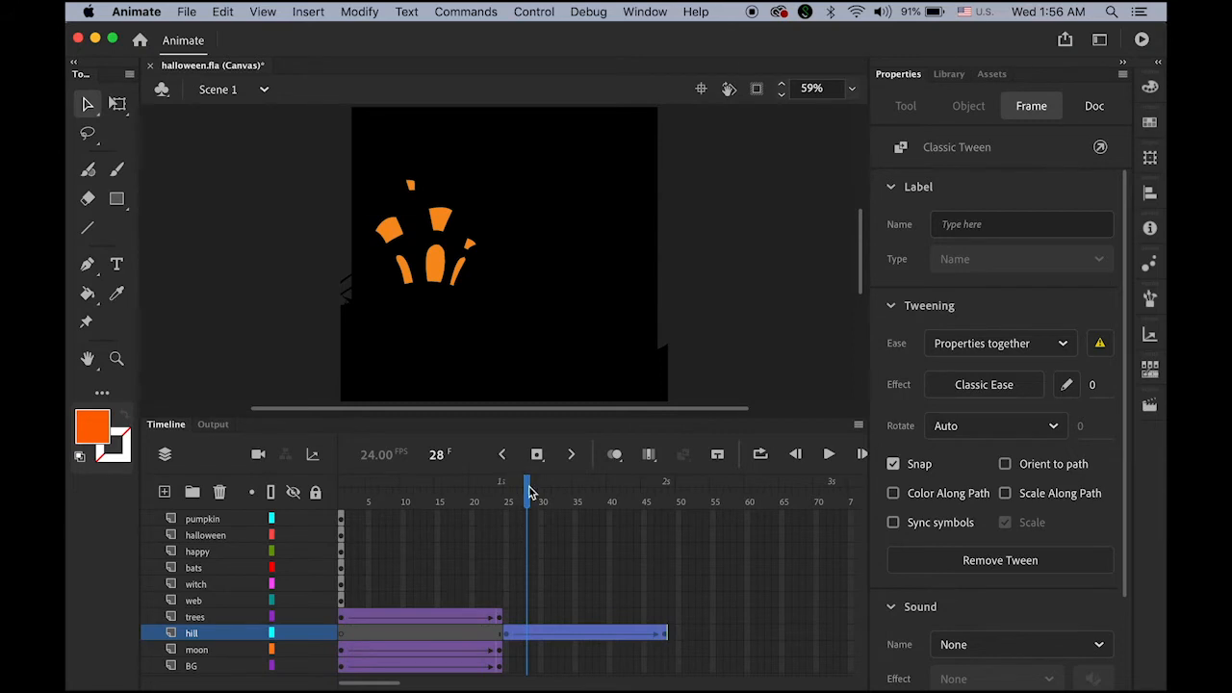
left_click_drag(528, 493, 499, 547)
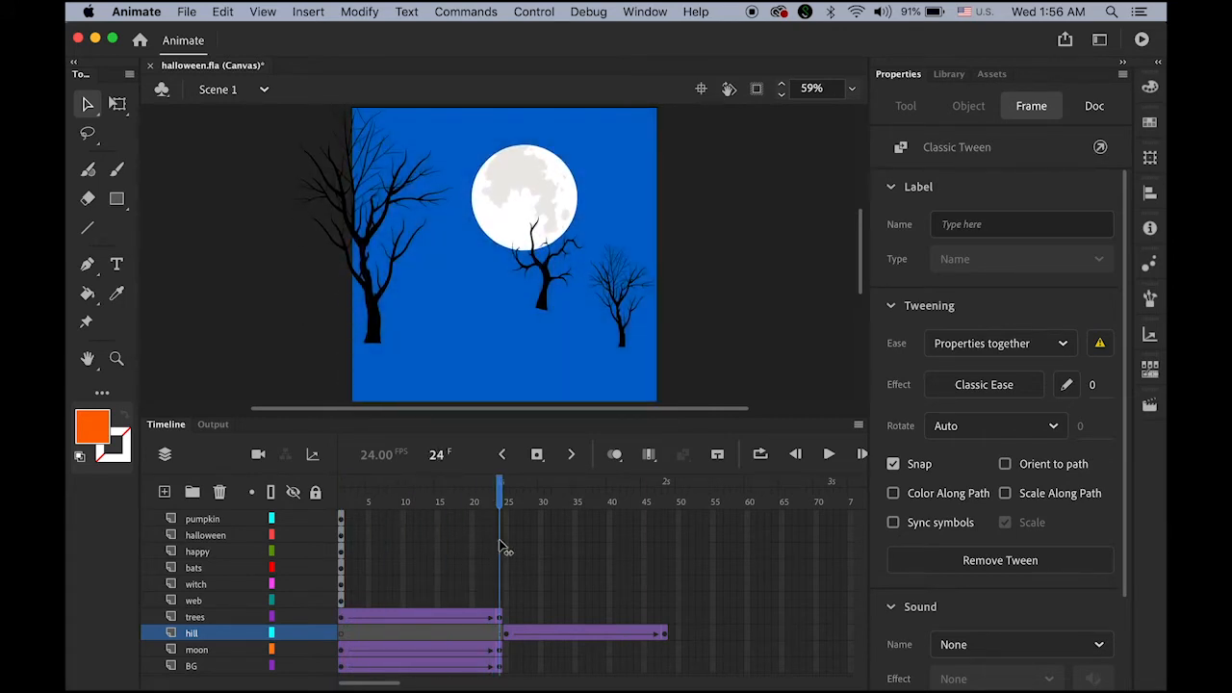
Step: At frame 25, set the hill graphic's Alpha colour effect to 0% and preview its fade-in up to frame 48
left_click_drag(499, 546, 510, 579)
left_click(507, 635)
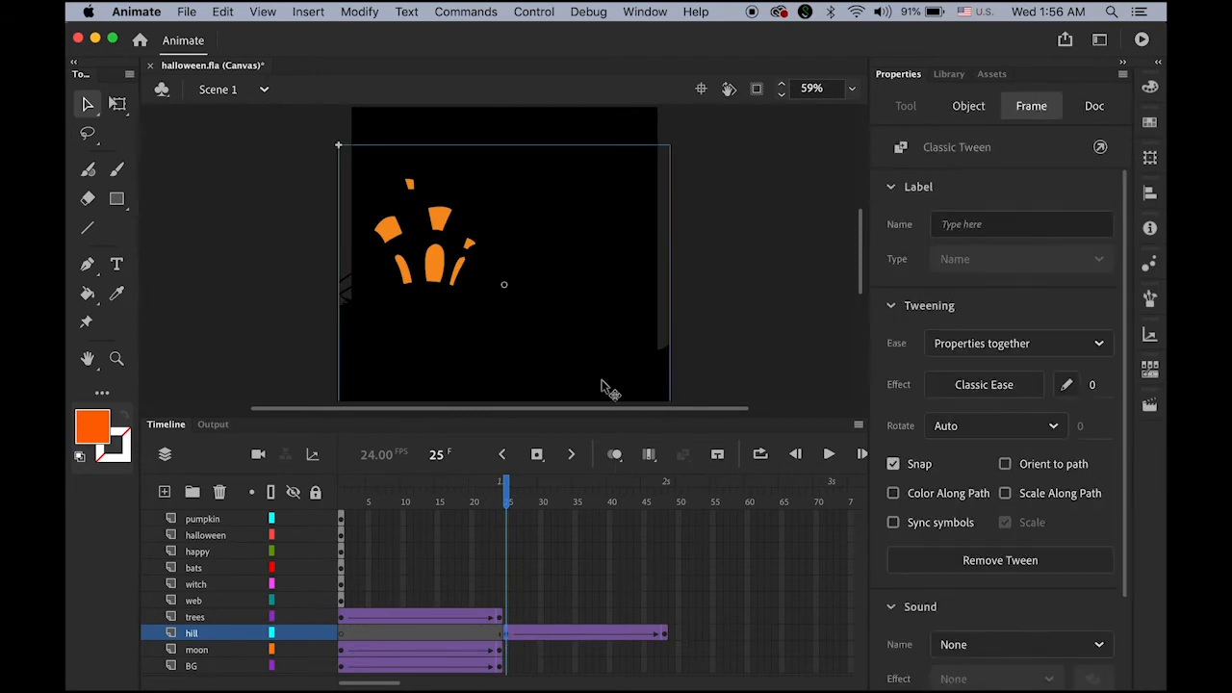
left_click(385, 292)
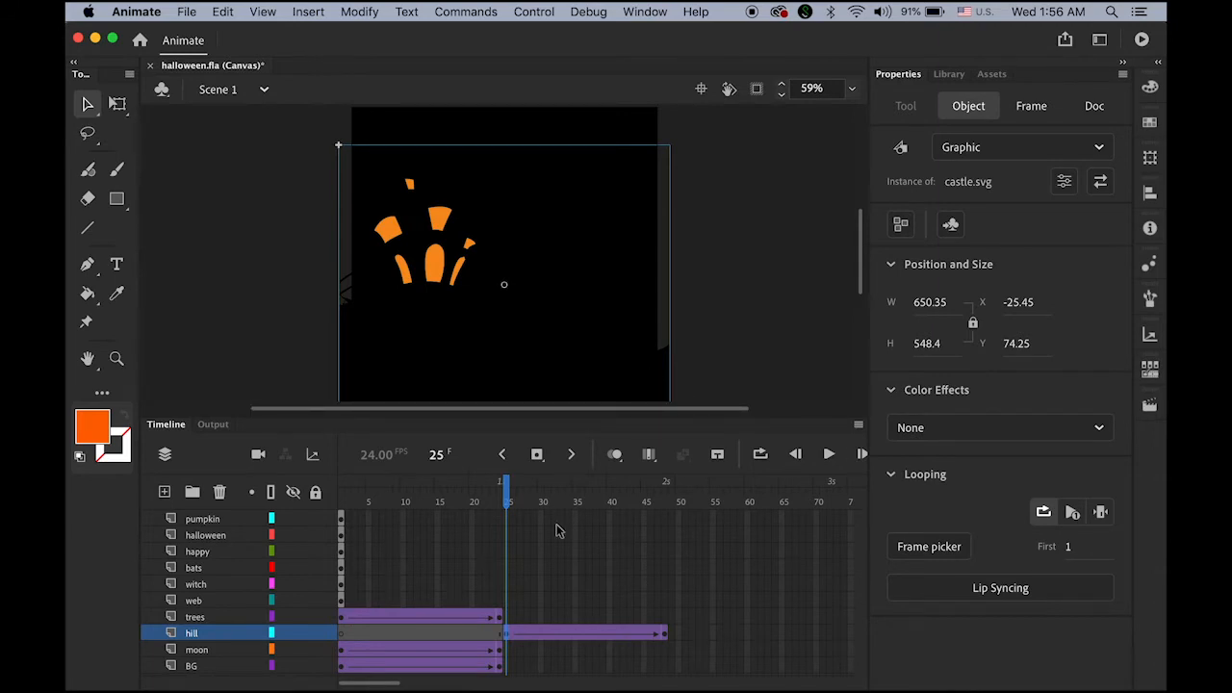
left_click(979, 429)
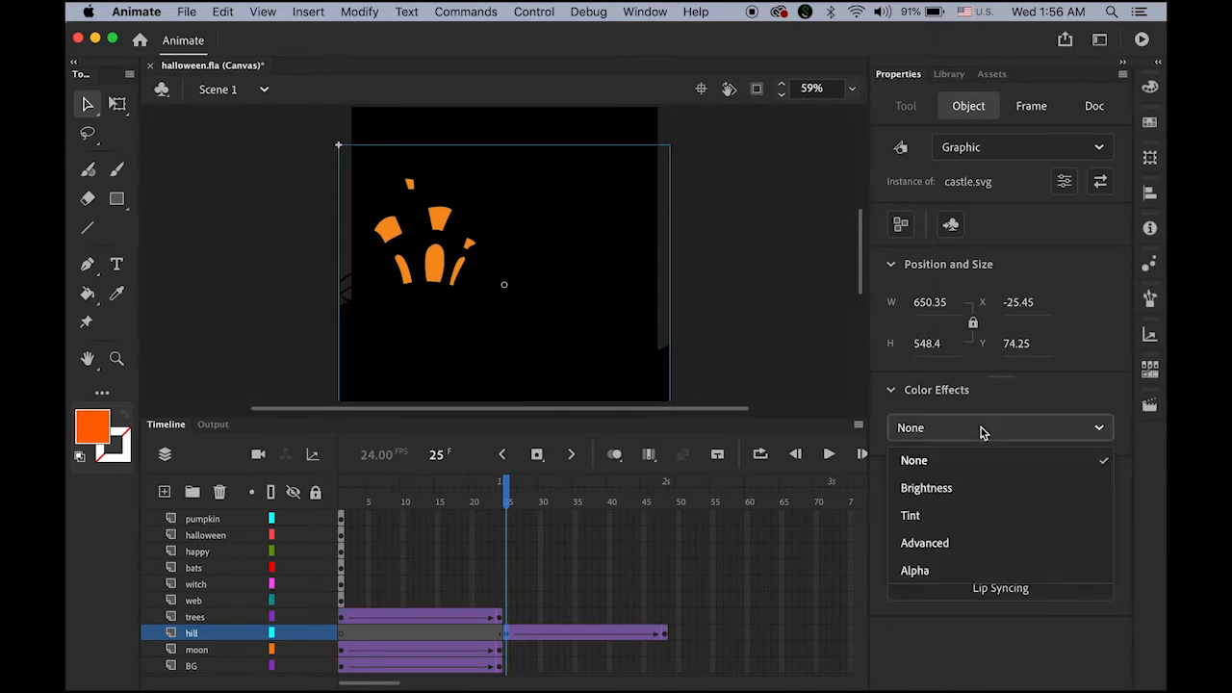
left_click(980, 573)
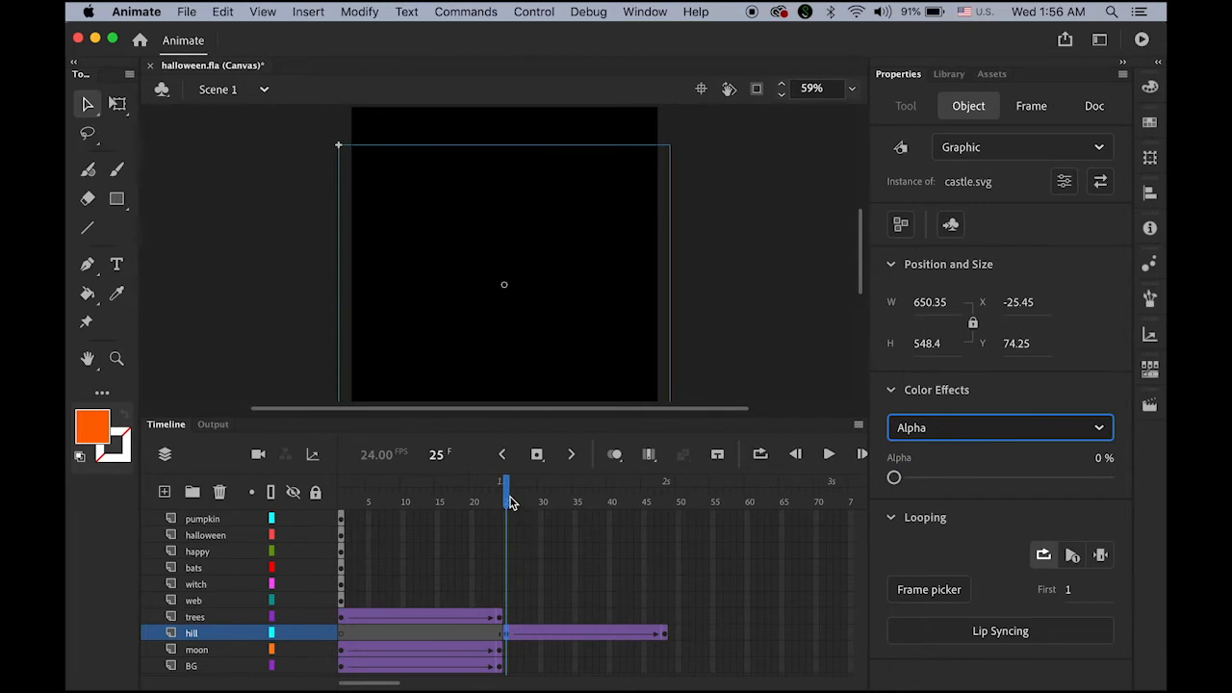
left_click_drag(510, 502, 671, 547)
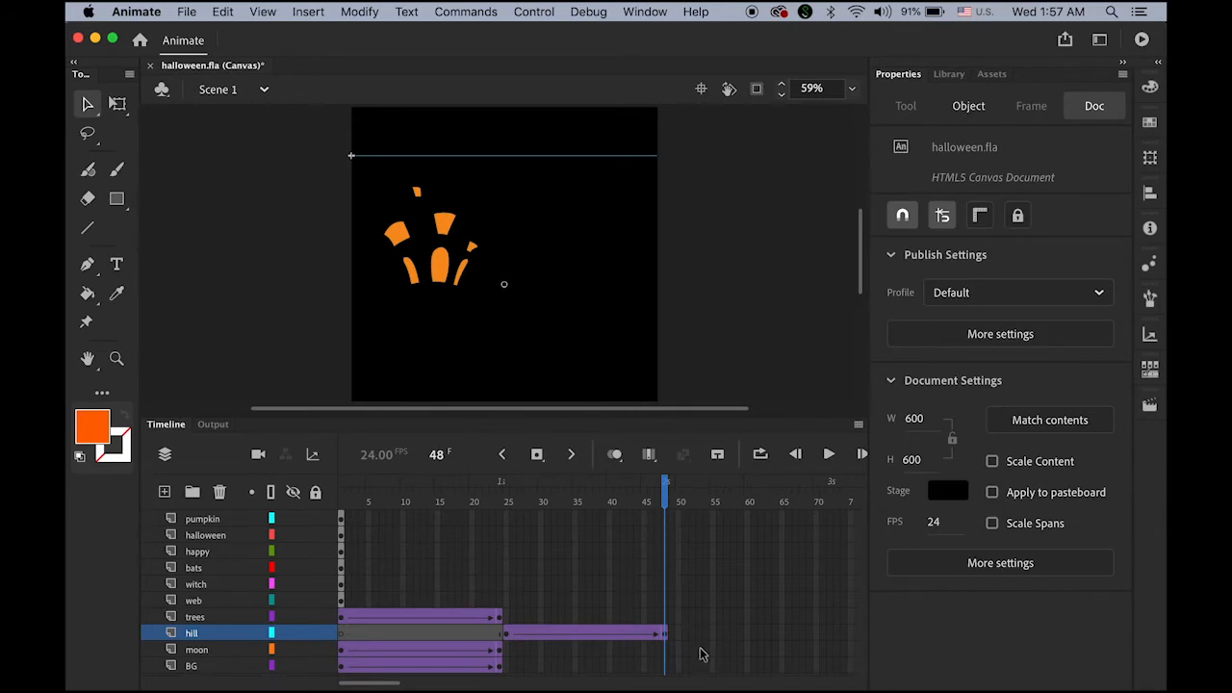
Step: Add a keyframe at frame 48 on the BG layer and scrub the hill's fade-in over the blue background
left_click(663, 665)
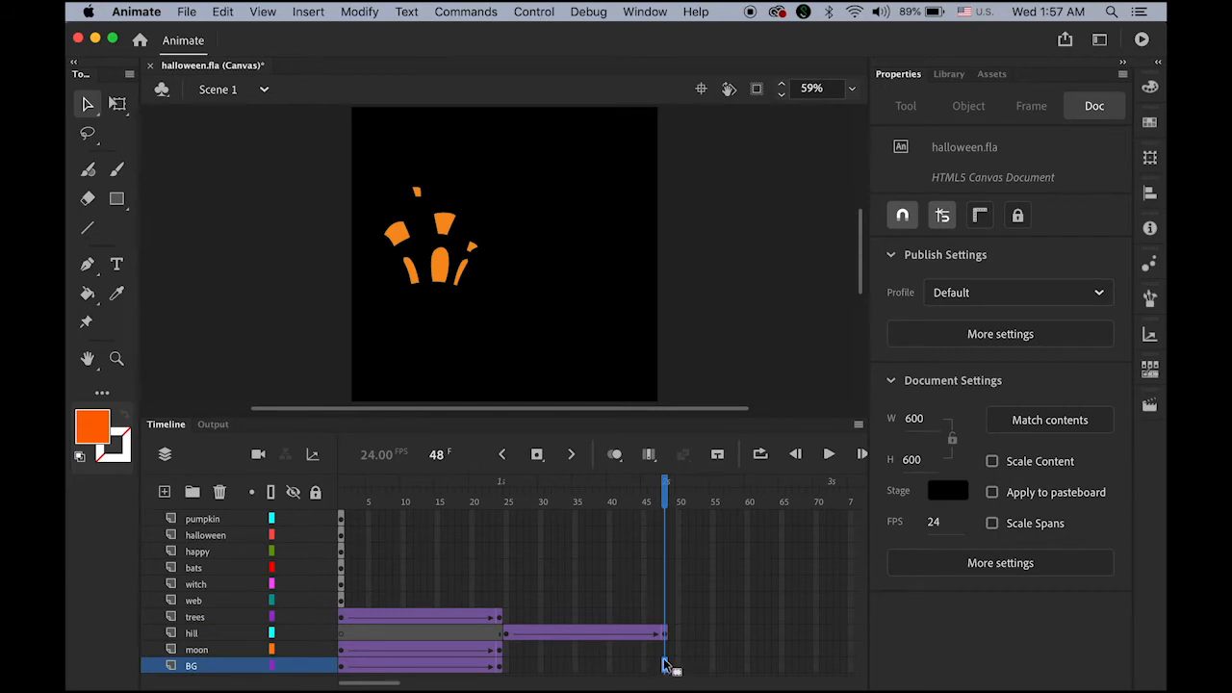
left_click(537, 455)
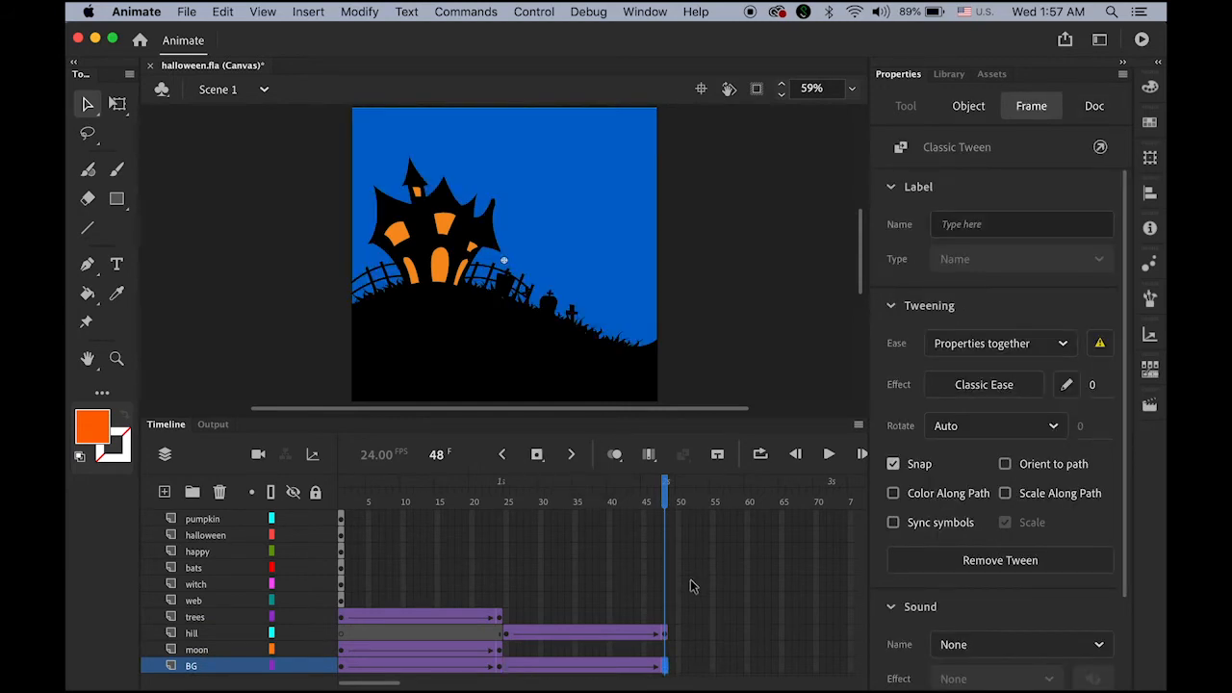
left_click_drag(667, 501, 667, 551)
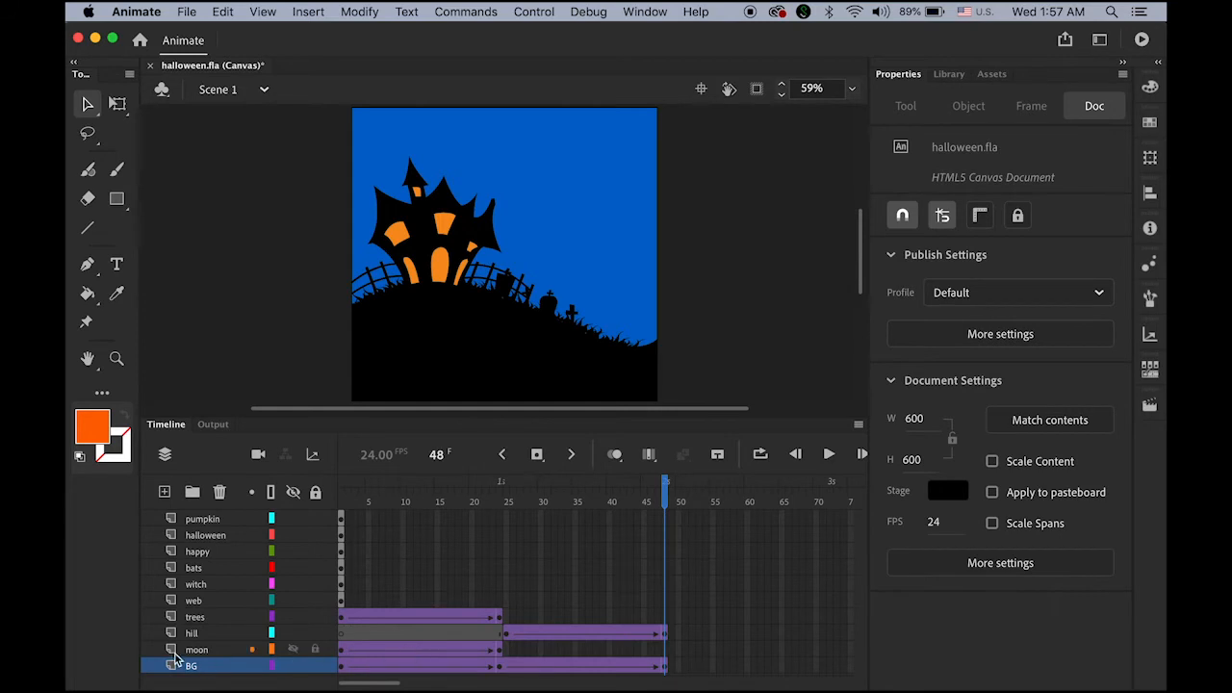
Step: Shift the whole moon tween to run from frame 49 to 72 and add a BG keyframe at frame 72
left_click(198, 654)
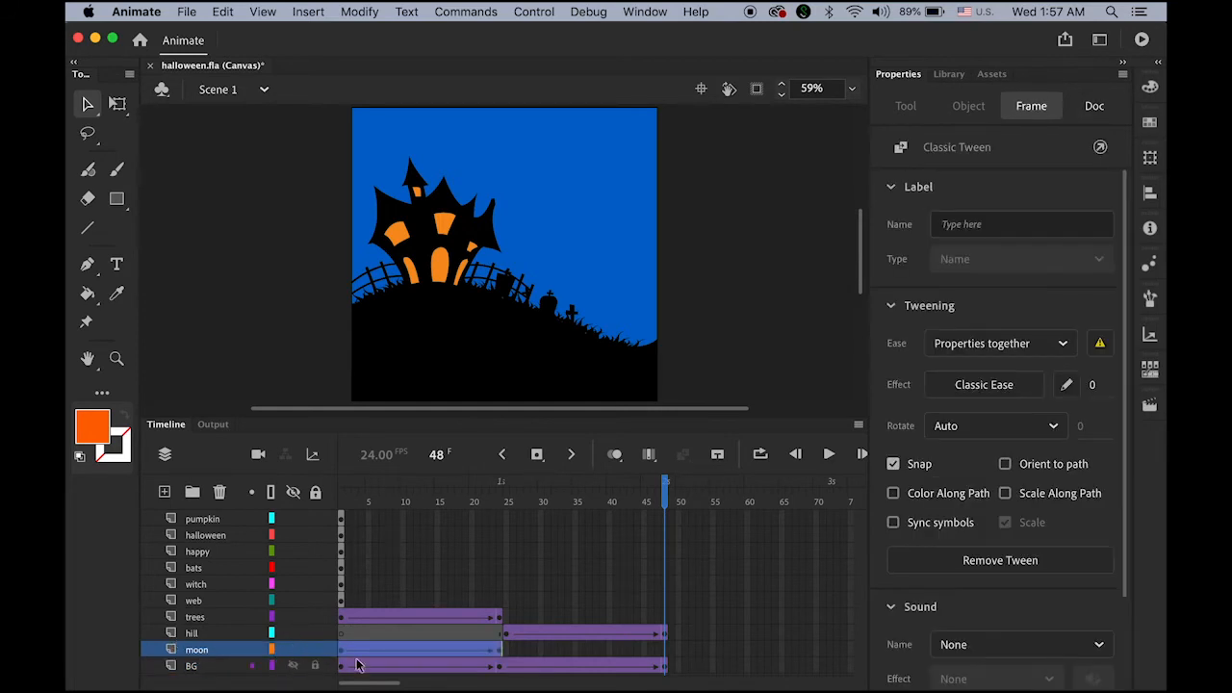
left_click_drag(356, 656, 679, 663)
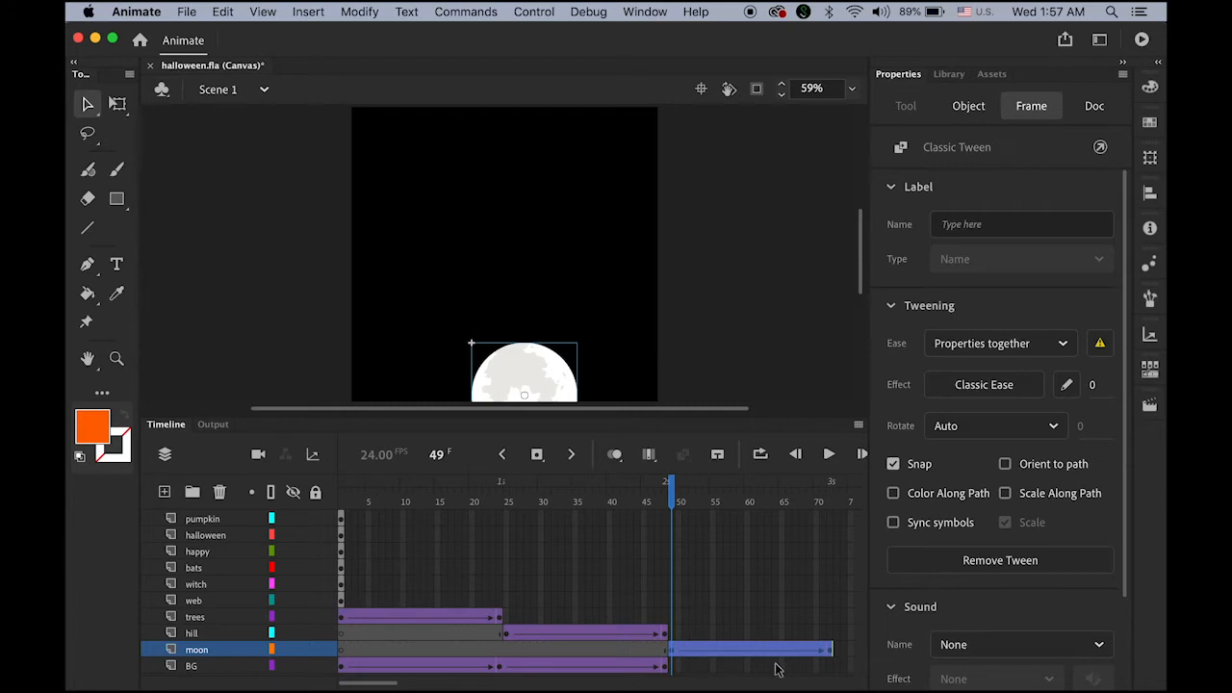
left_click(831, 668)
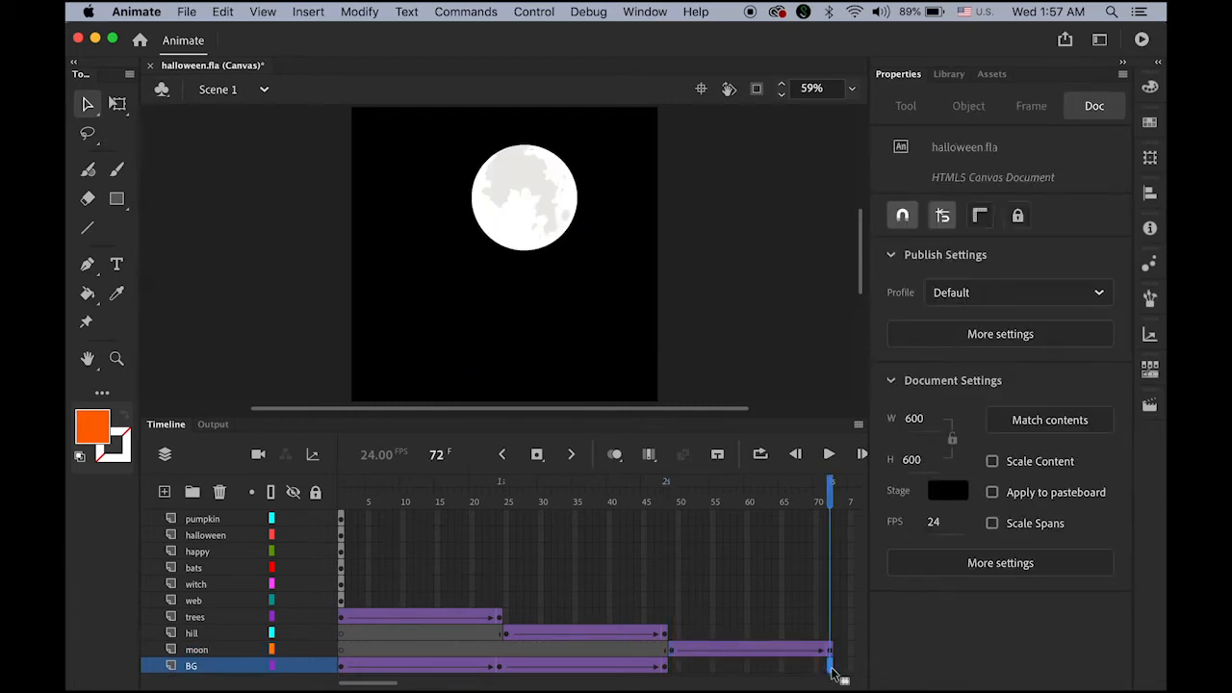
left_click(538, 454)
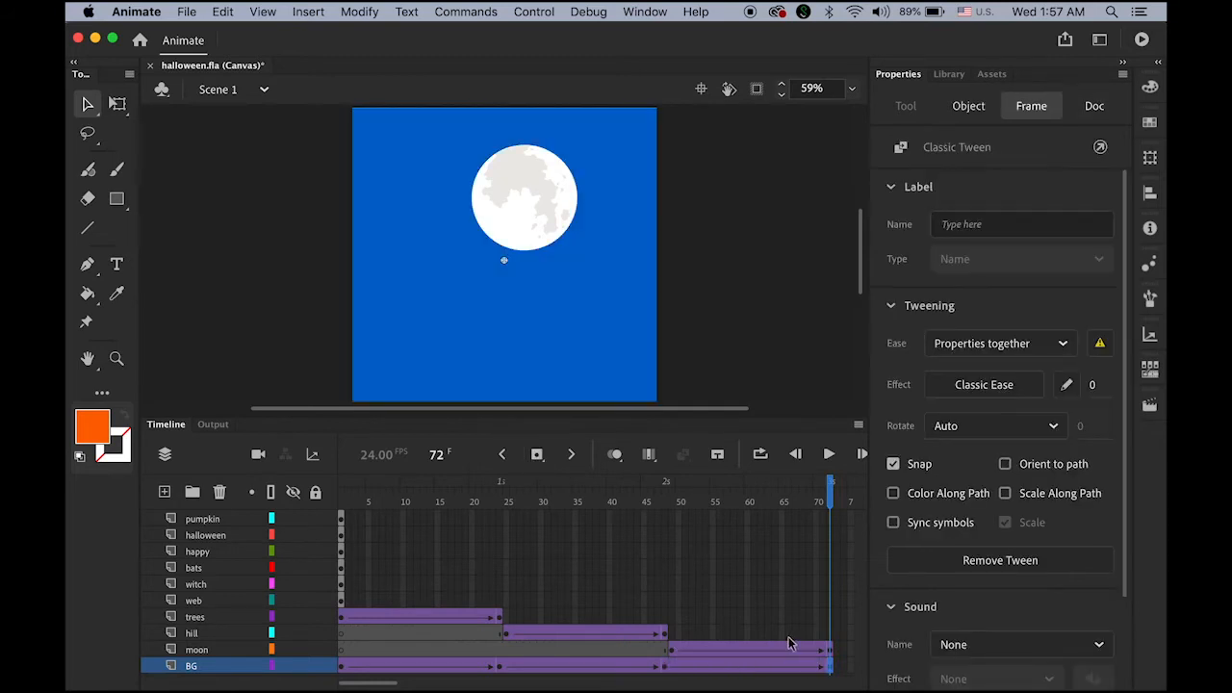
Step: Add a keyframe at frame 72 on the hill layer and scrub the moon rising behind the hill
left_click(829, 634)
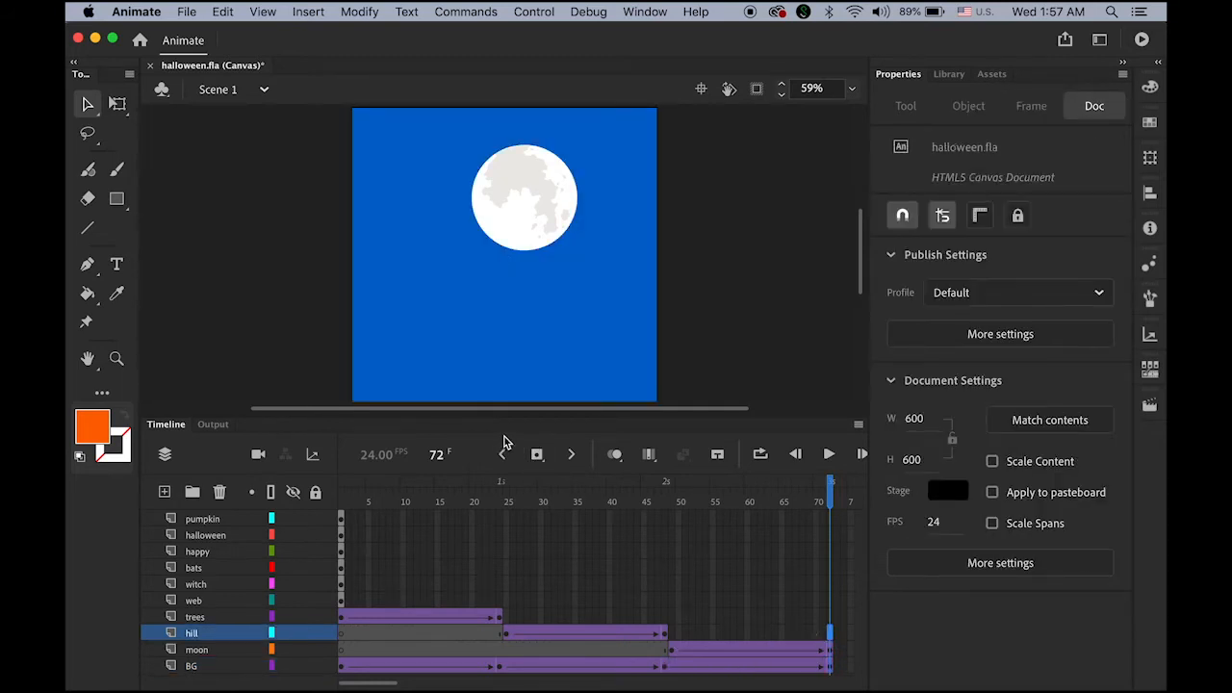
left_click(536, 455)
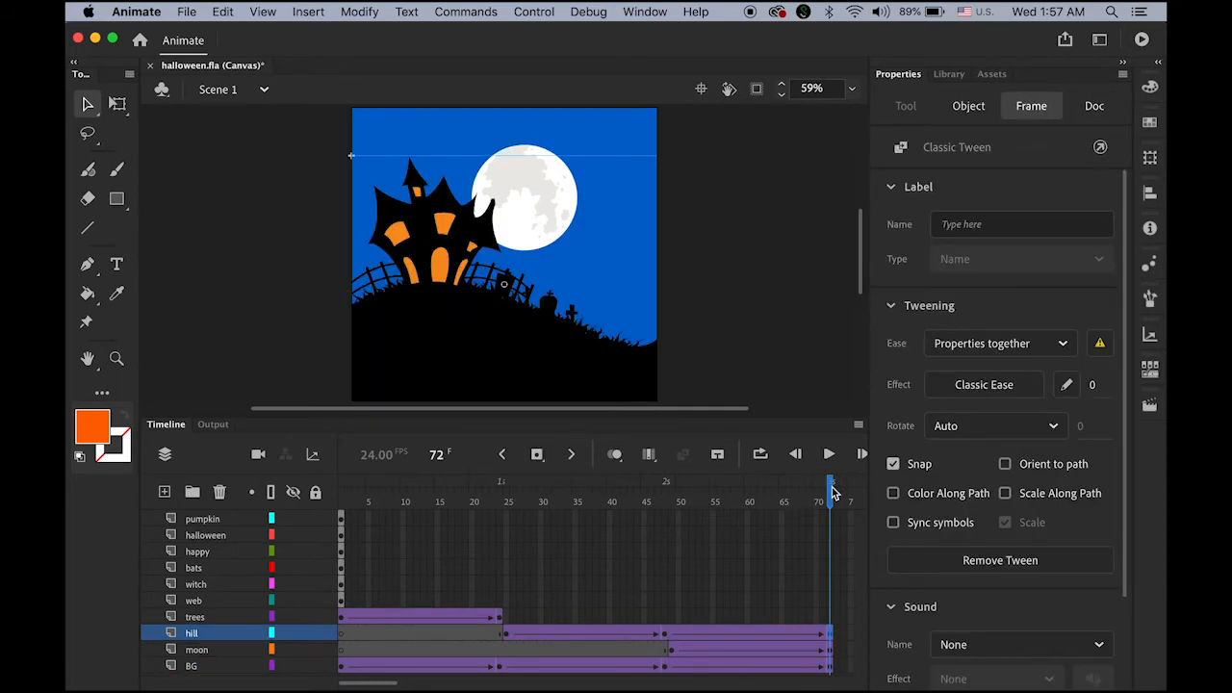
left_click_drag(834, 493, 832, 530)
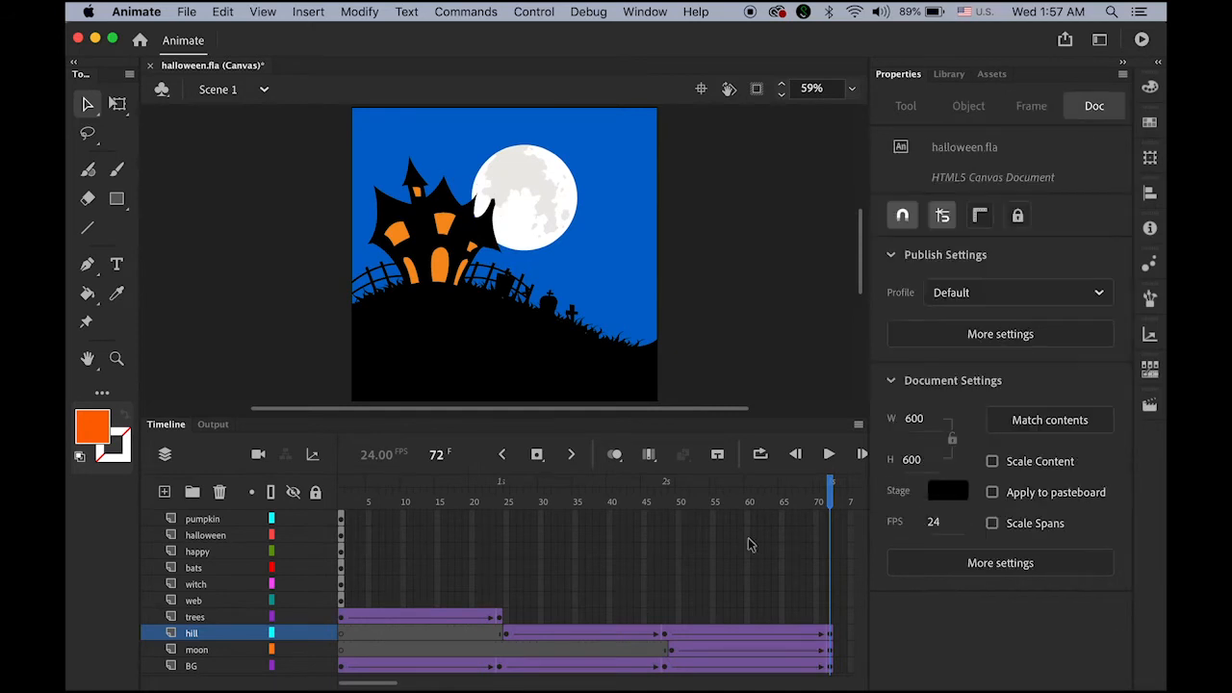
Step: Shift the whole trees tween along the timeline to run from frame 73 to 96
left_click(192, 617)
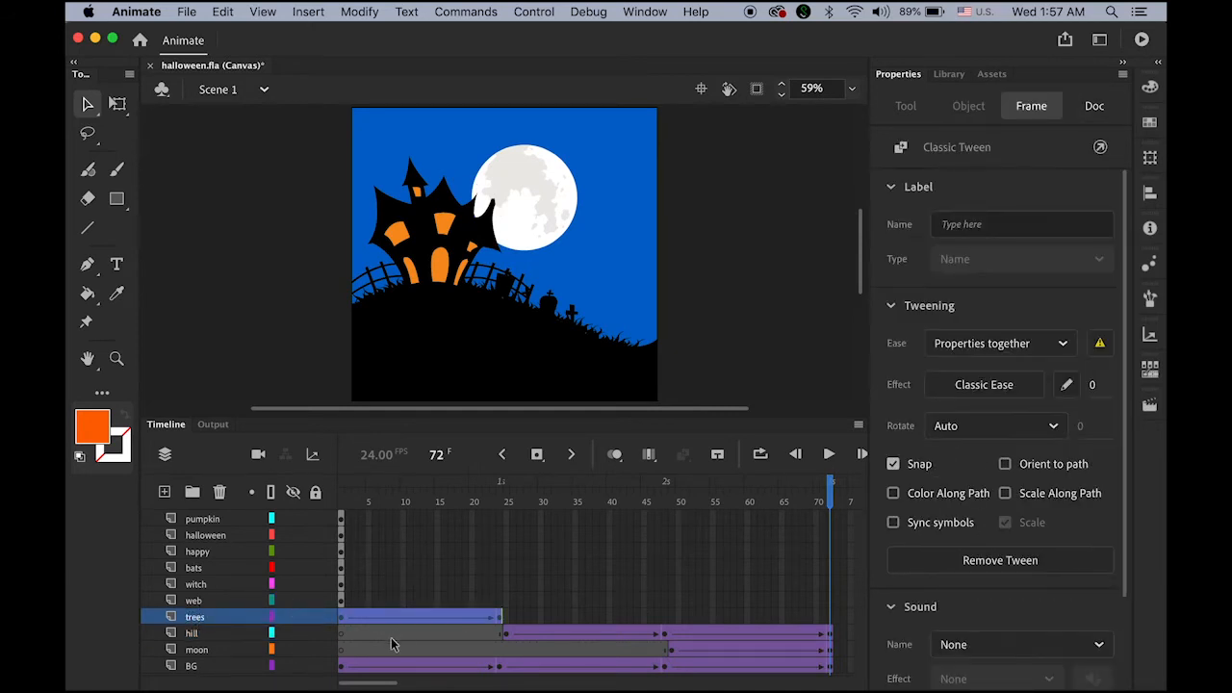
scroll(361, 684, "right", 3)
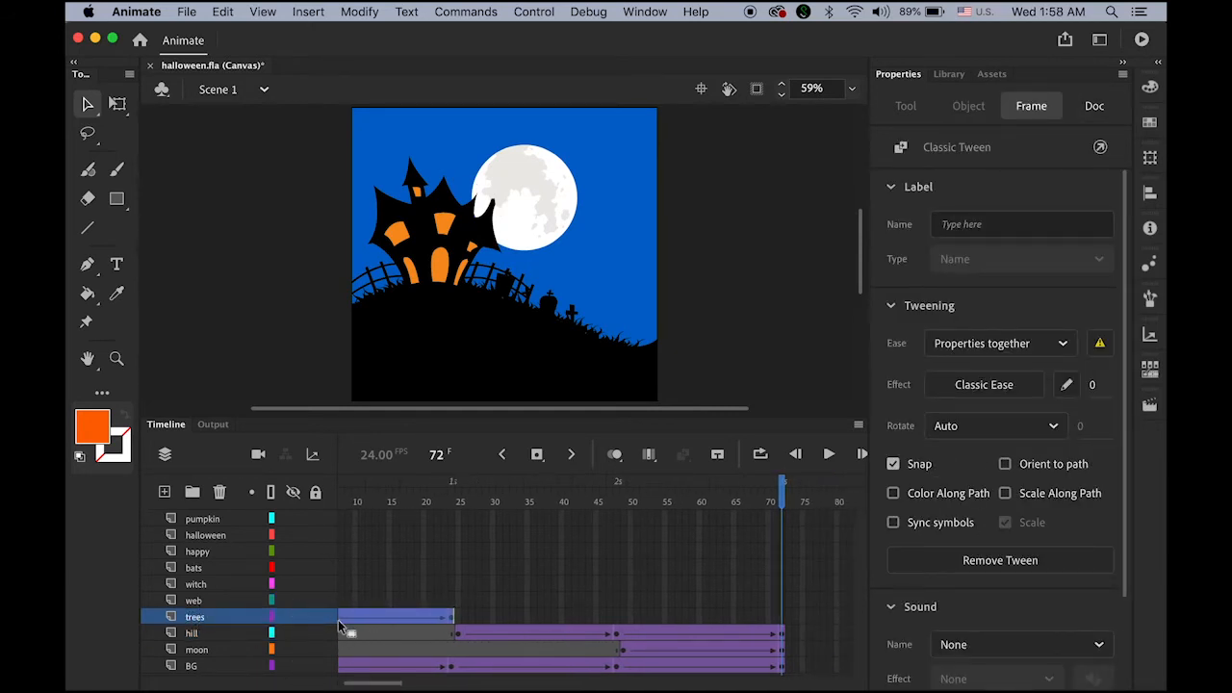
left_click_drag(356, 622, 848, 613)
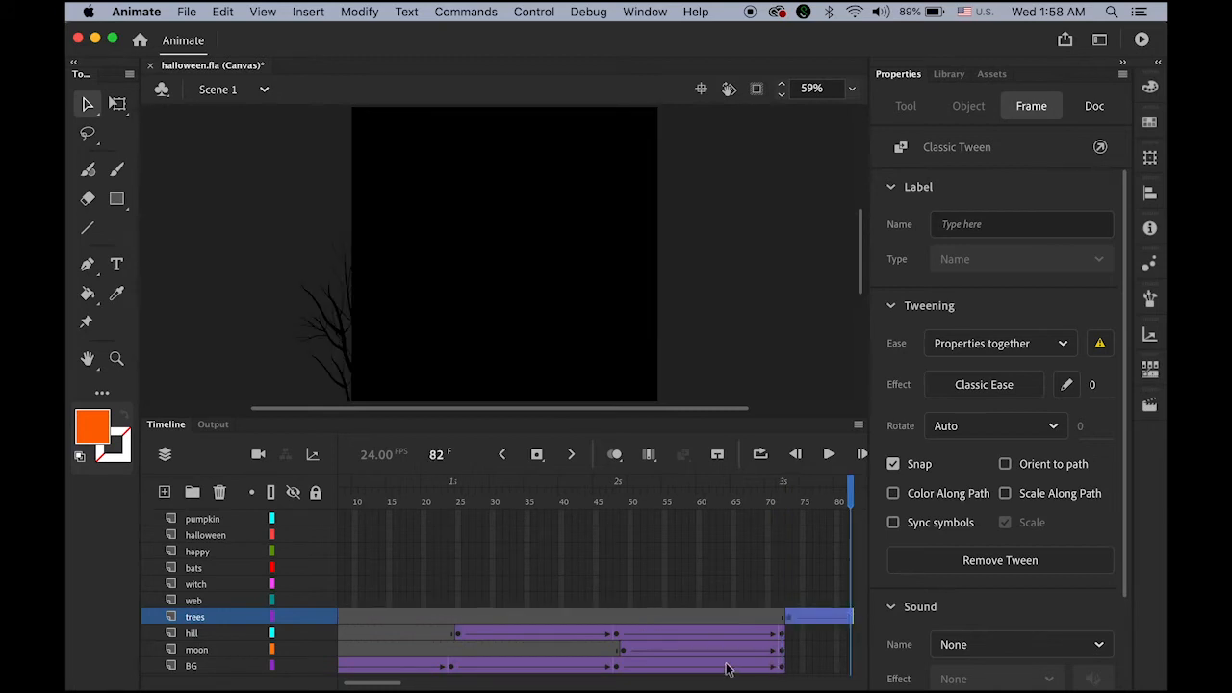
scroll(695, 643, "right", 5)
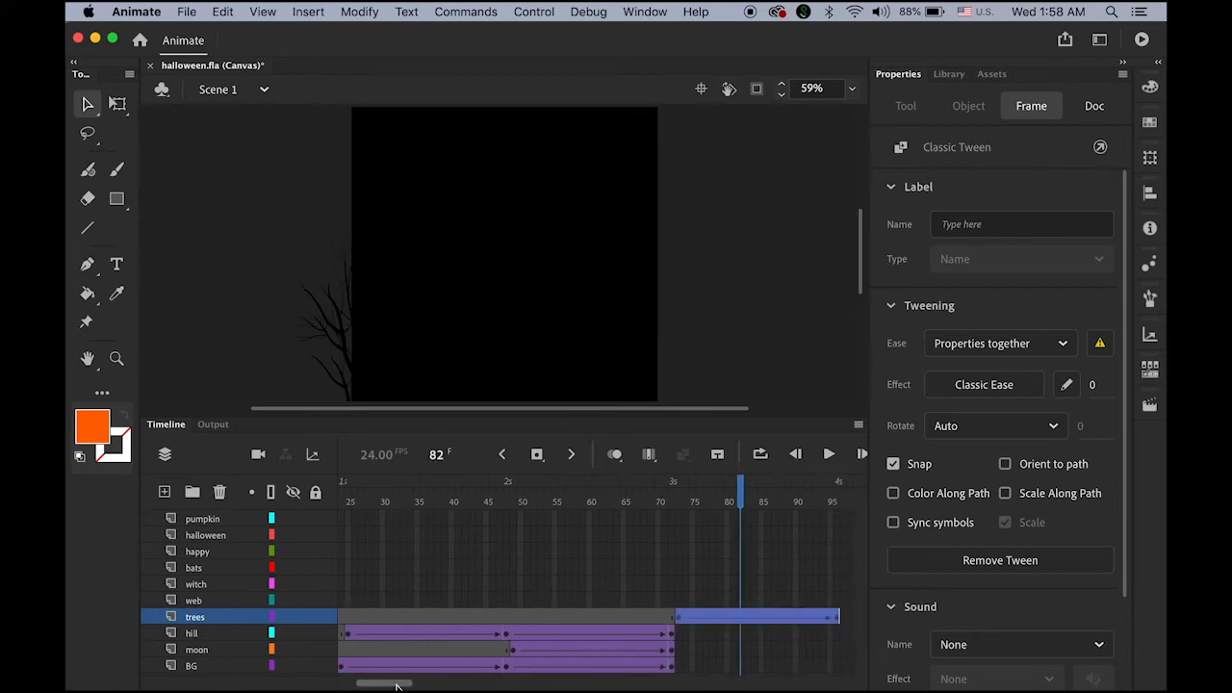
Step: Add keyframes at frame 96 on the hill, moon and BG layers together
left_click(700, 636)
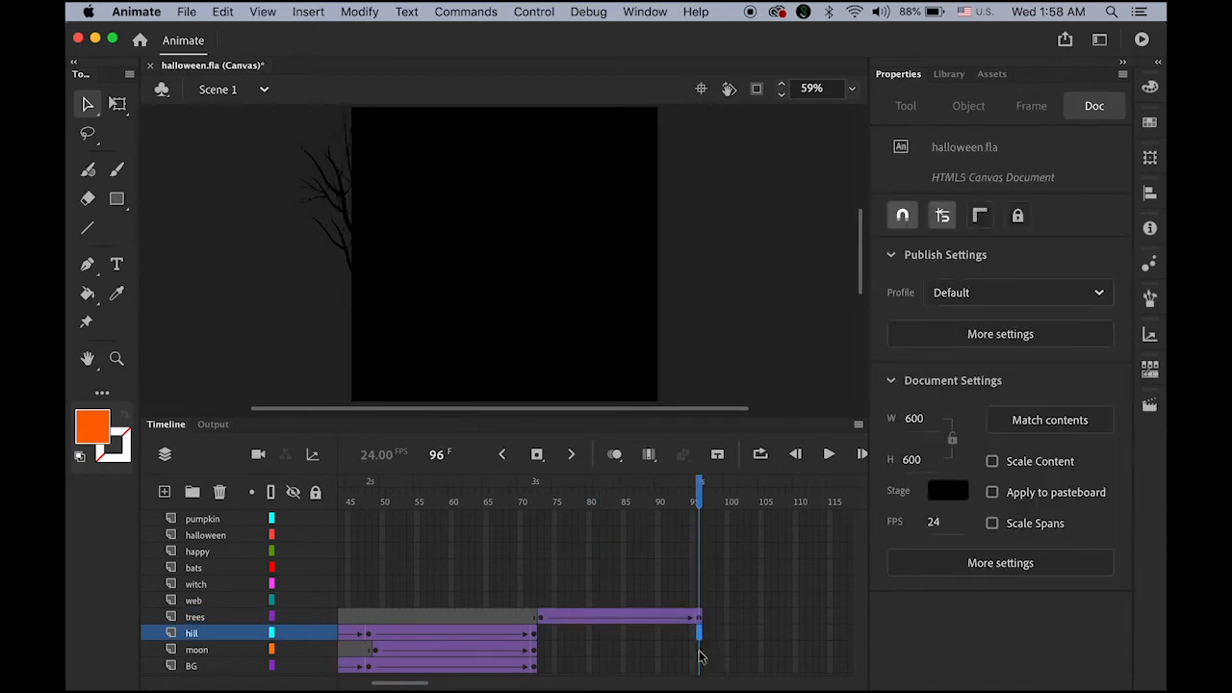
left_click(700, 671)
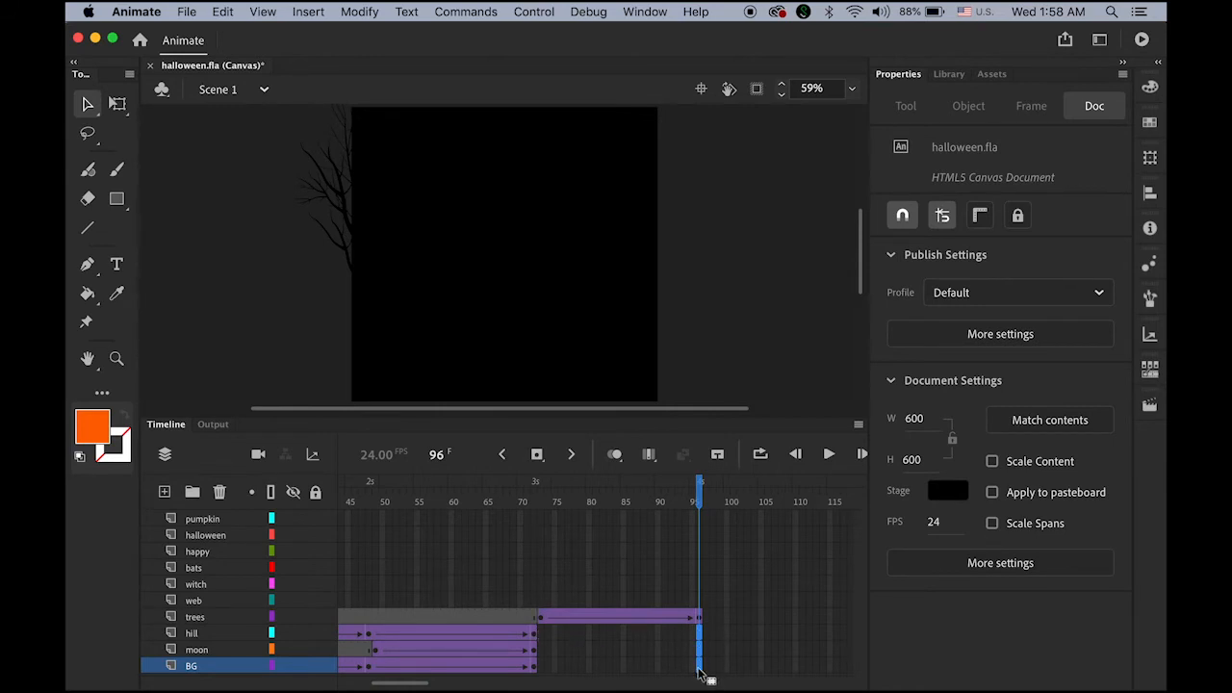
left_click(537, 456)
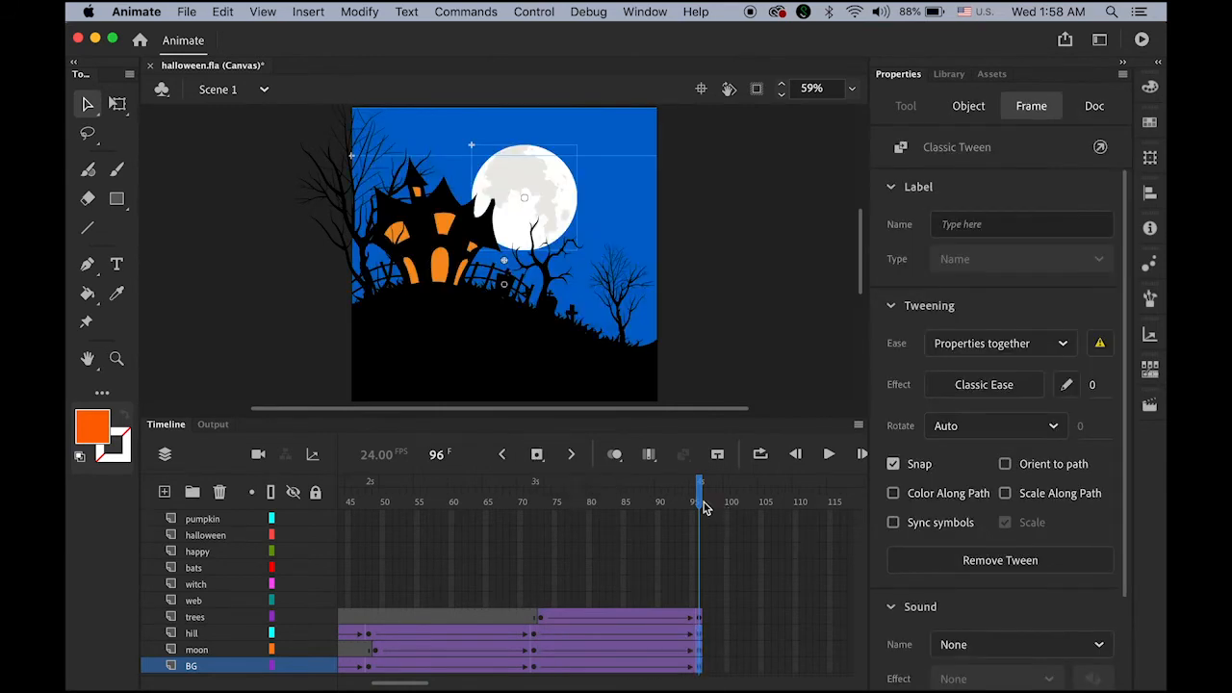
Step: Play the animation from frame 1 to 96 and scrub back through the trees' rise
left_click_drag(700, 502, 229, 515)
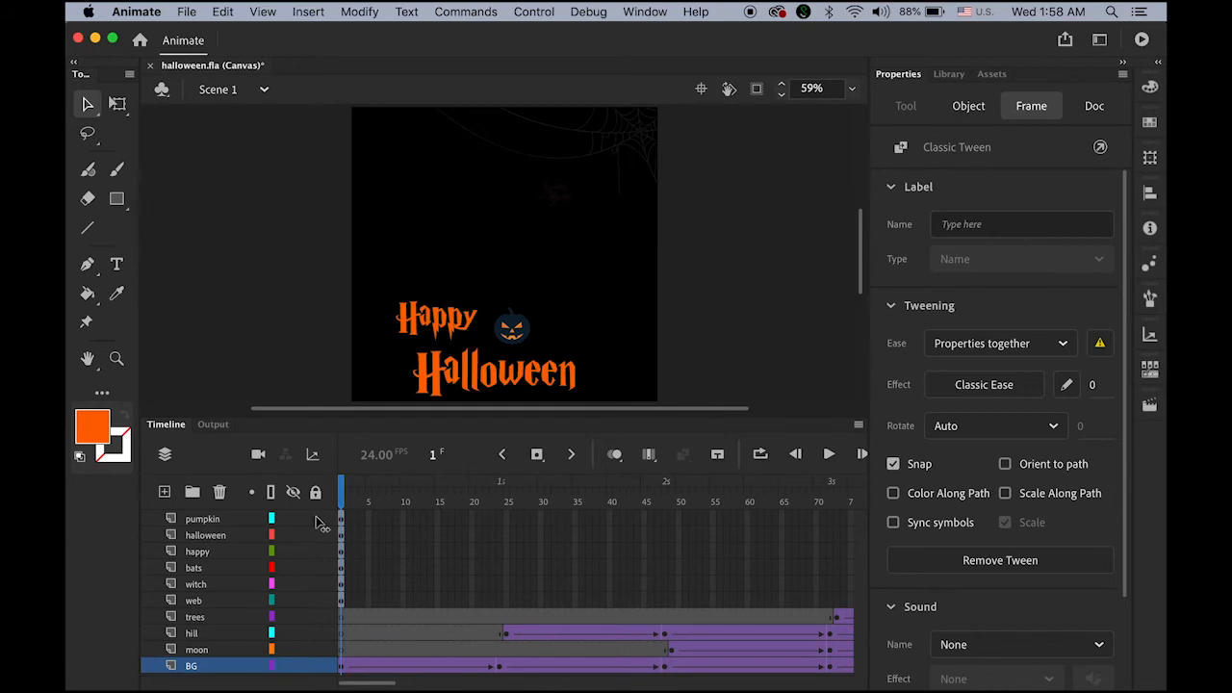
left_click_drag(342, 523, 410, 534)
left_click(829, 455)
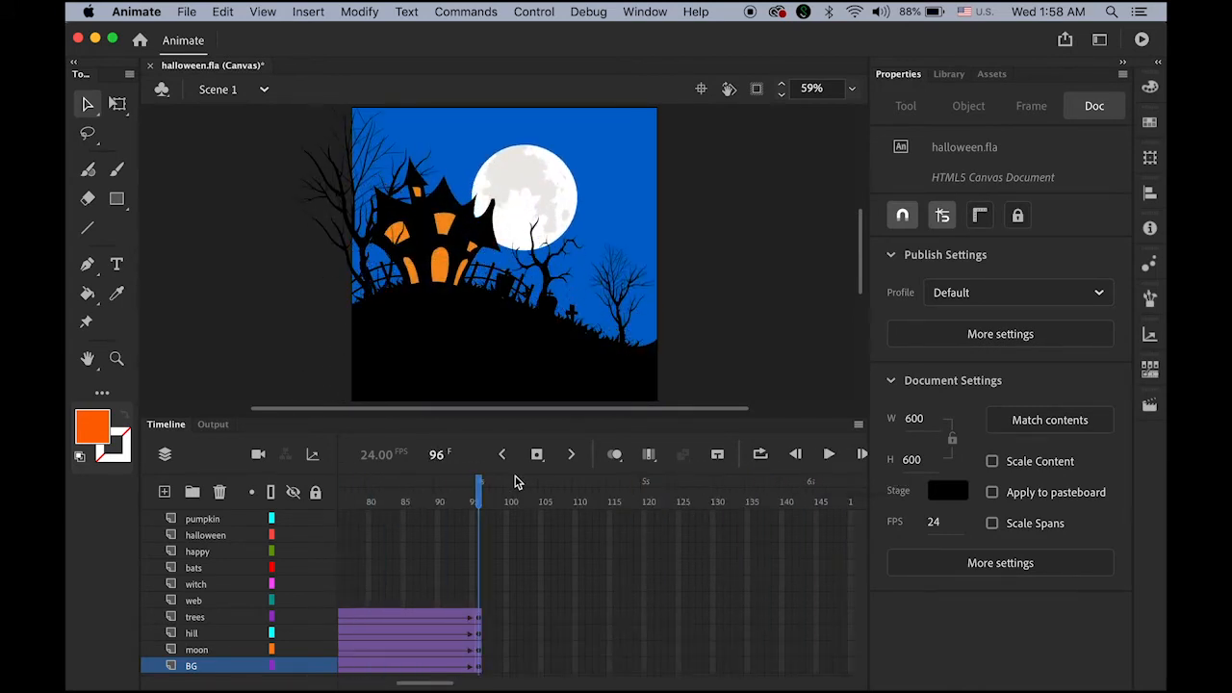
left_click_drag(483, 500, 361, 515)
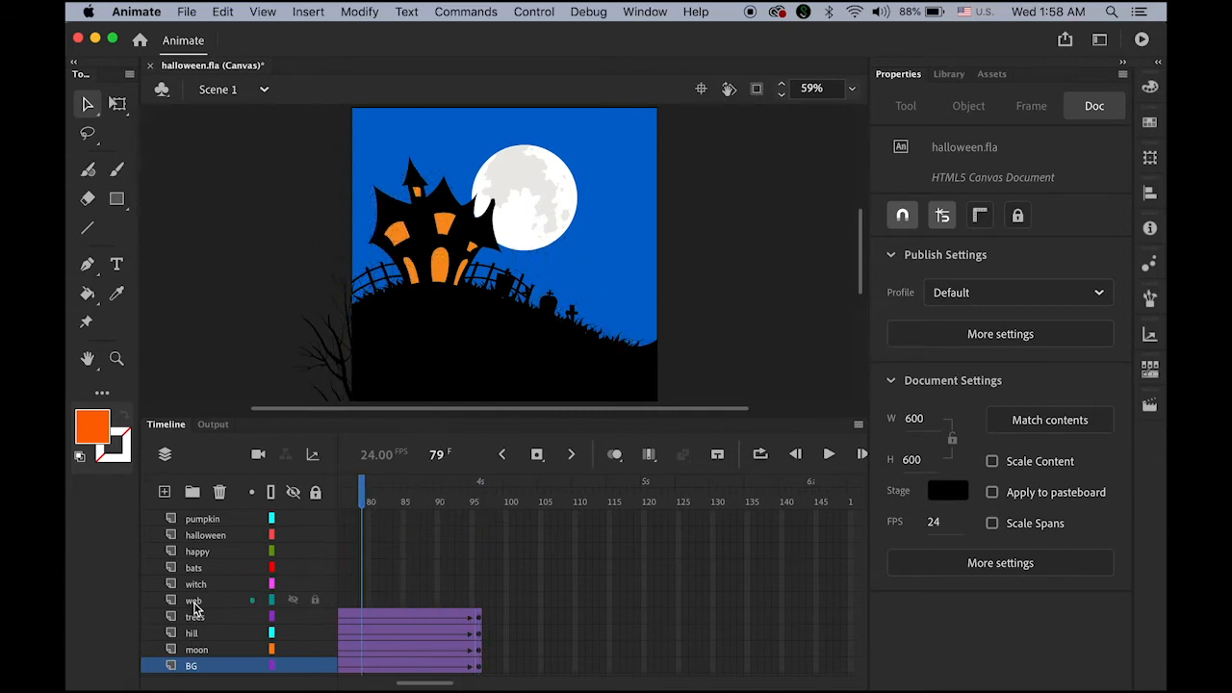
Step: Move the web layer's frame 1 keyframe to frame 96
left_click(430, 597)
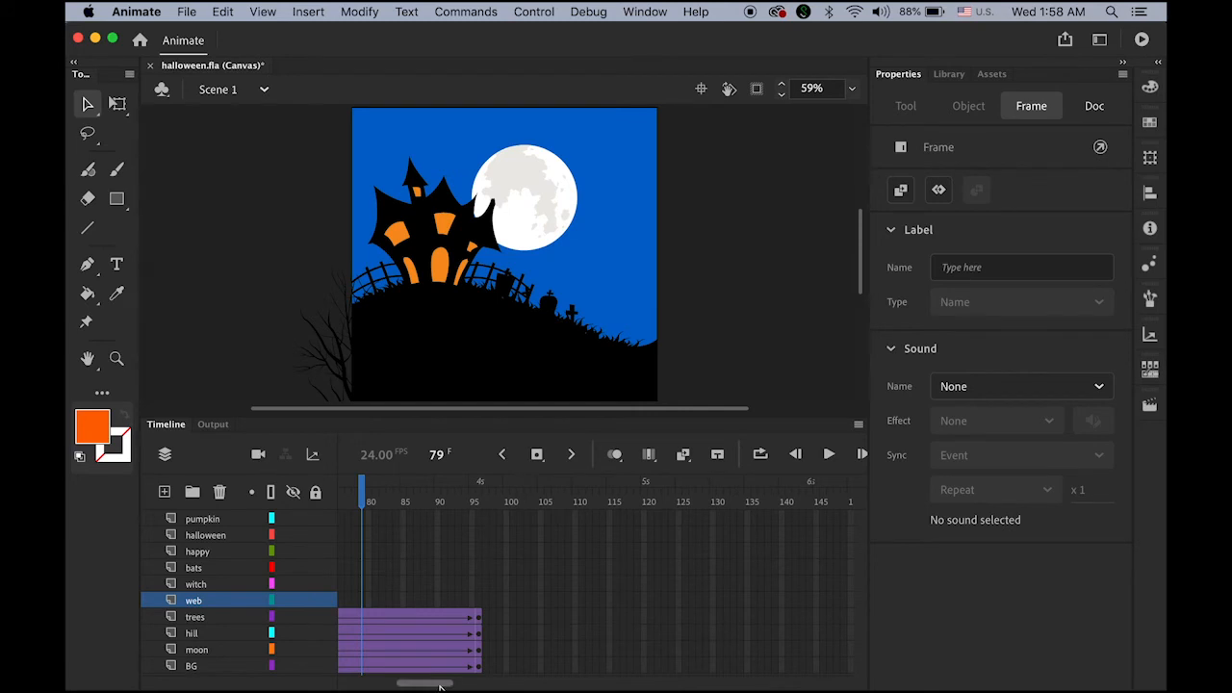
left_click_drag(438, 686, 341, 685)
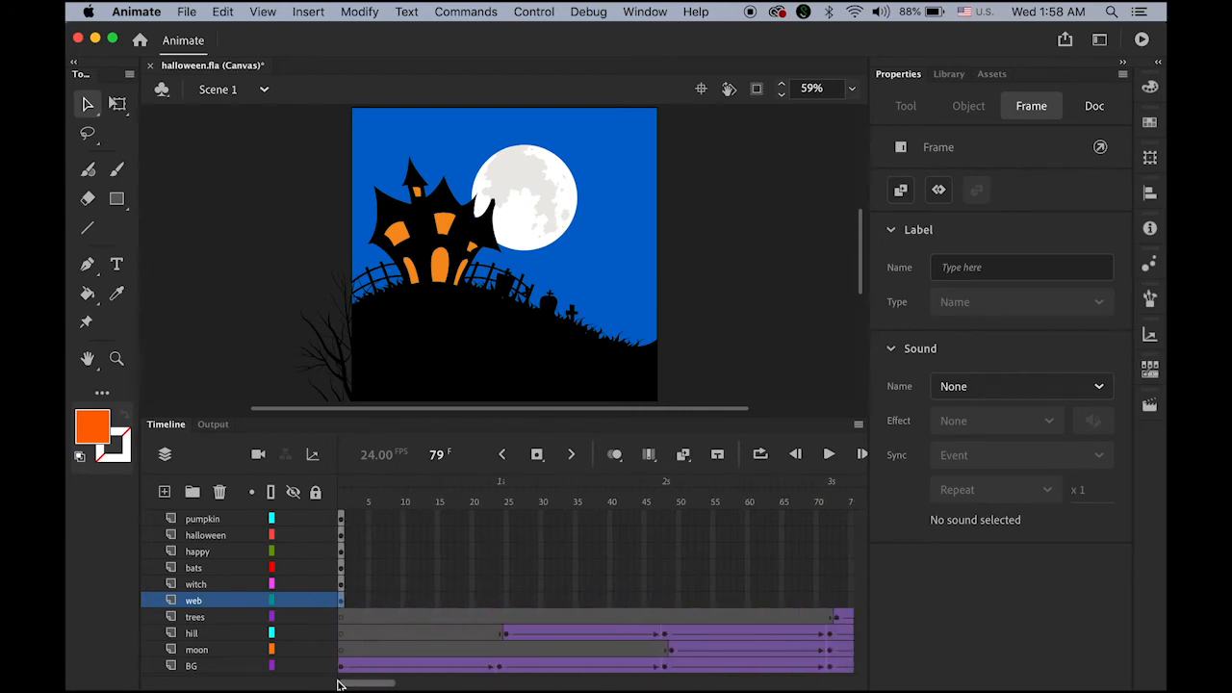
left_click(342, 598)
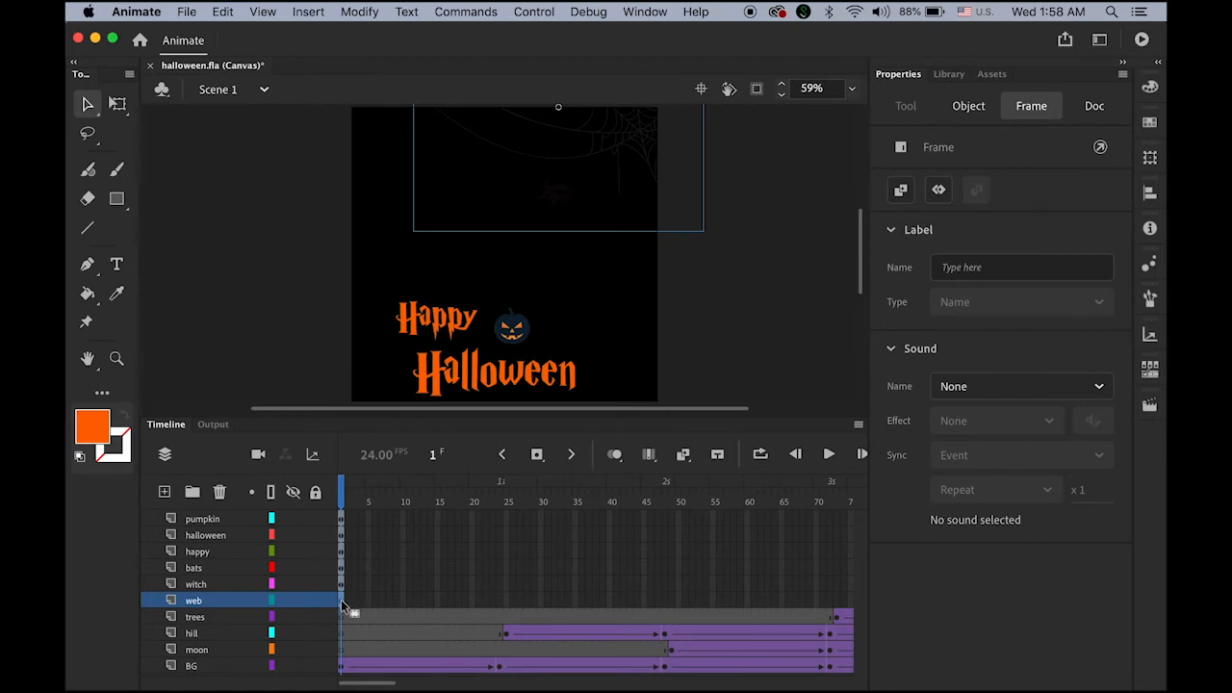
left_click_drag(341, 600, 654, 617)
mouse_move(820, 603)
left_mouse_down()
mouse_move(861, 611)
mouse_move(673, 600)
left_mouse_up()
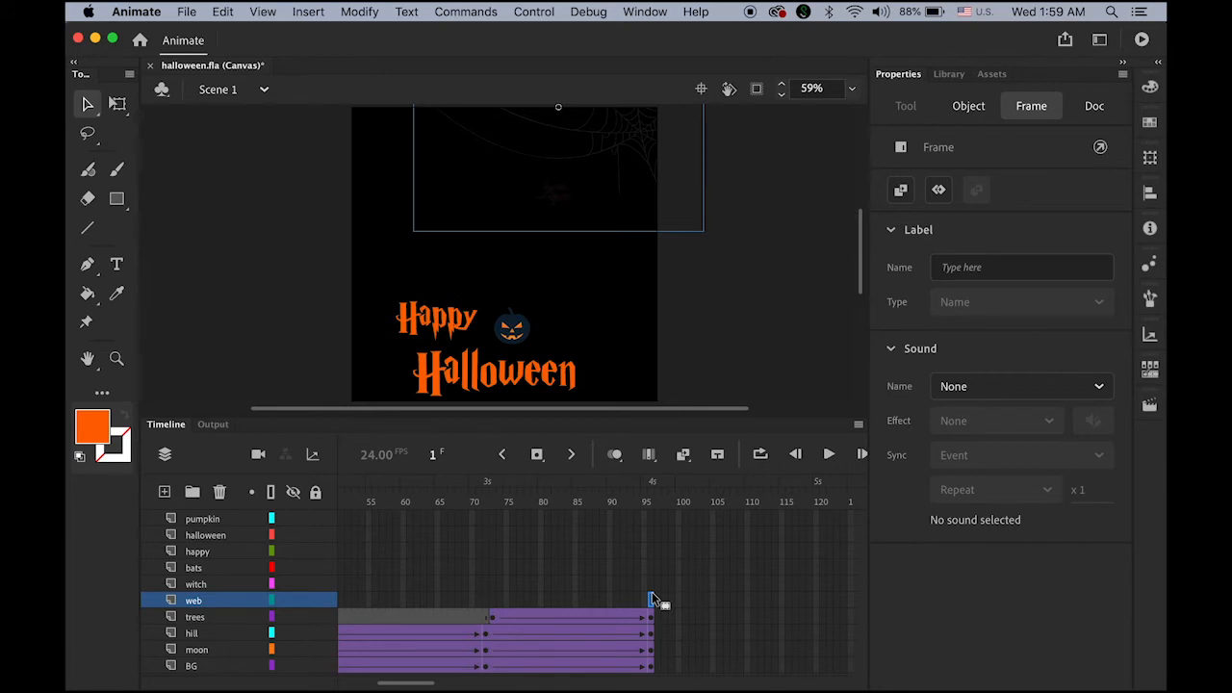
left_click(652, 600)
key("F5")
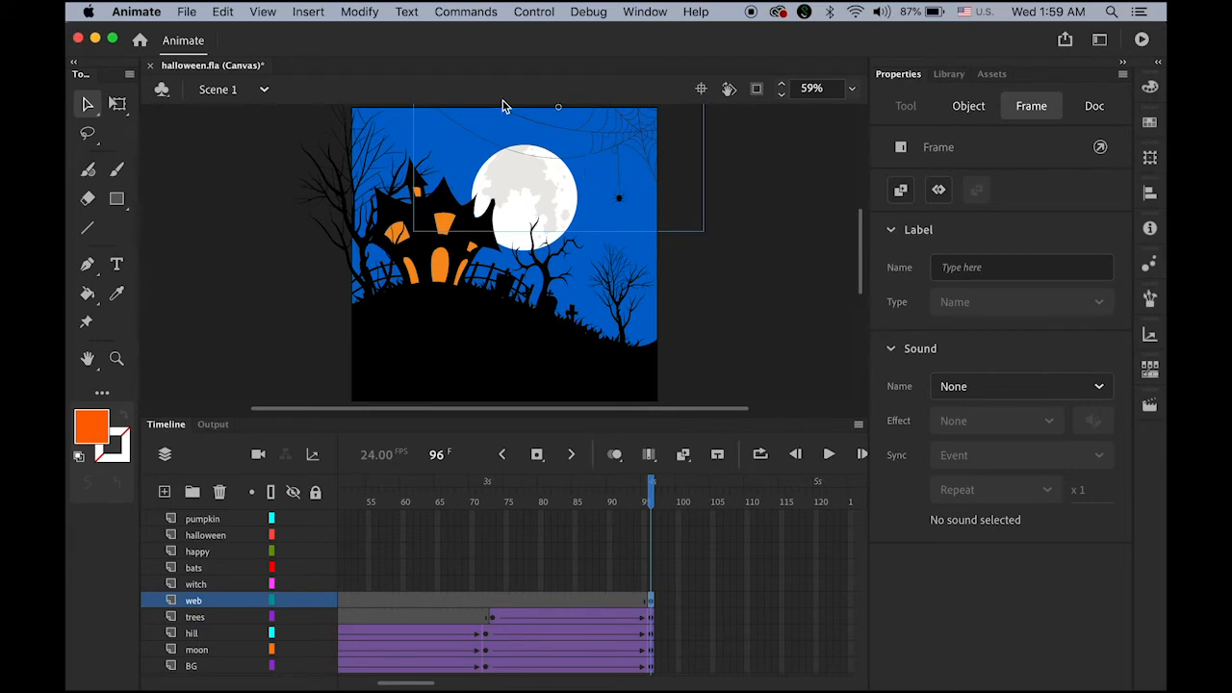
Step: Create a classic tween on the web layer from frame 96 and end it with a keyframe at frame 105
left_click(307, 11)
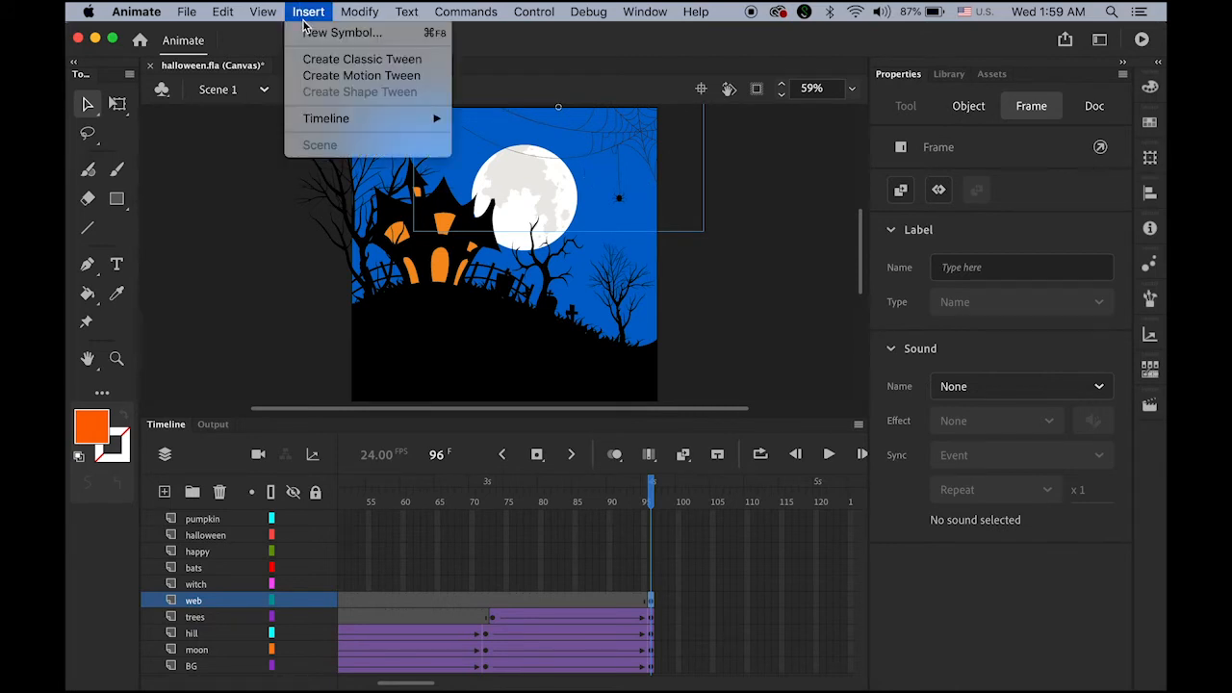
left_click(362, 59)
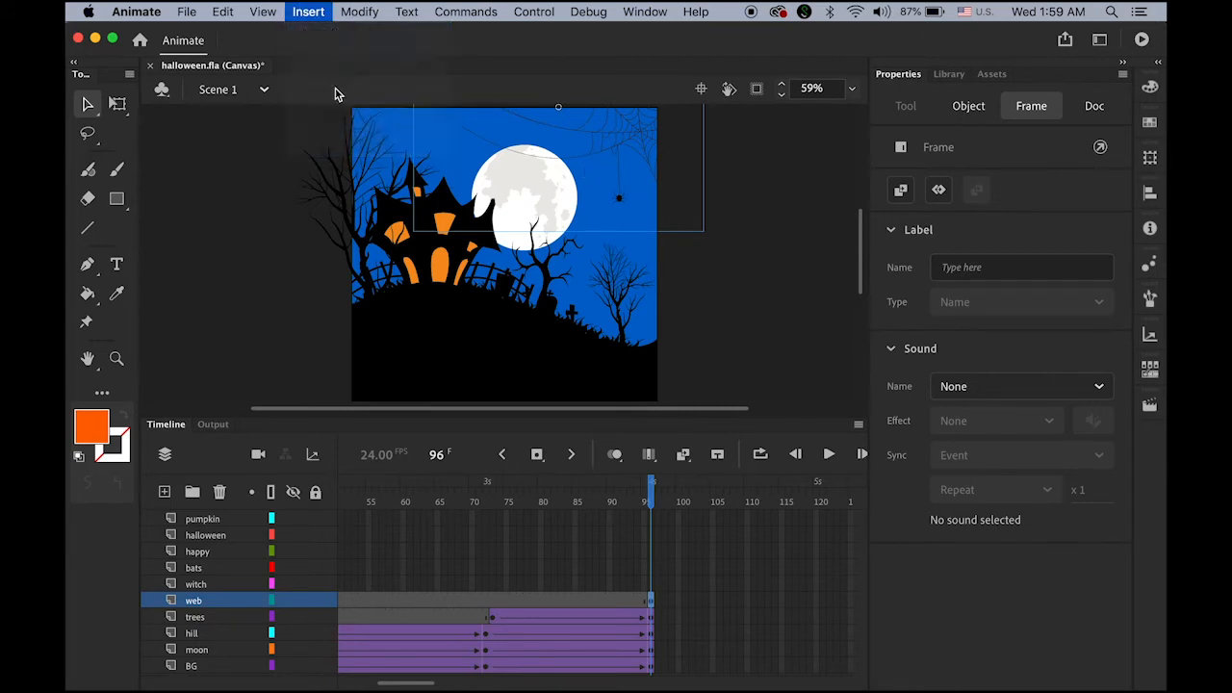
left_click(715, 603)
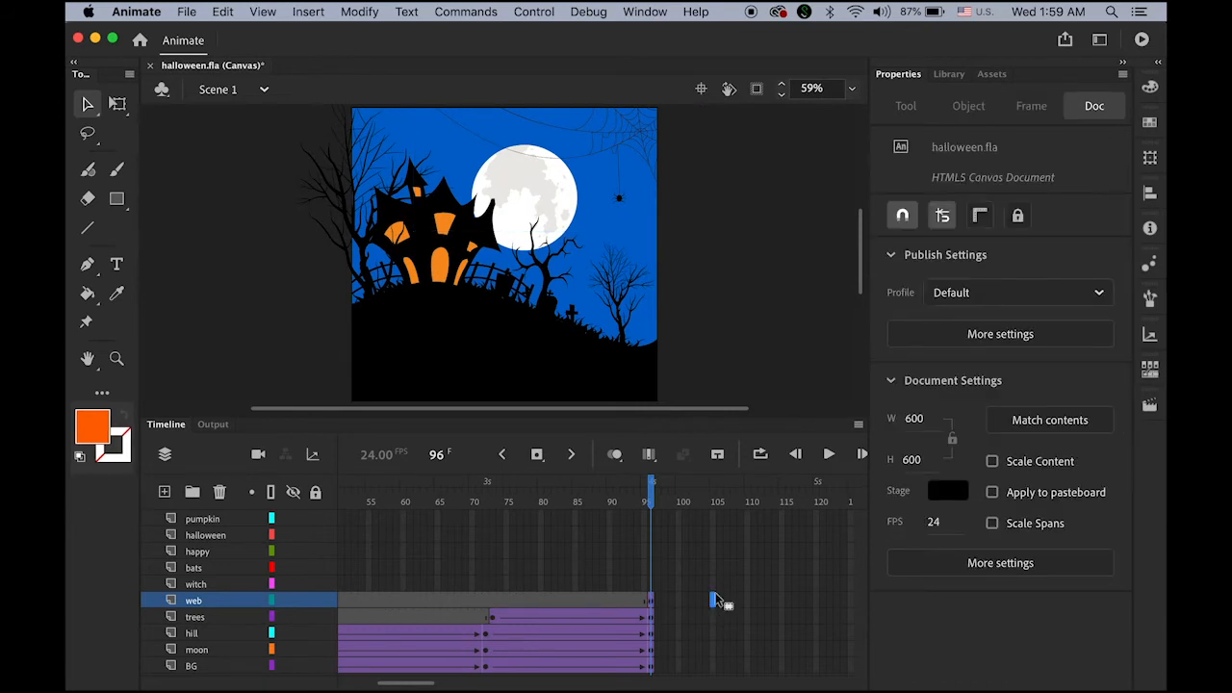
left_click(538, 457)
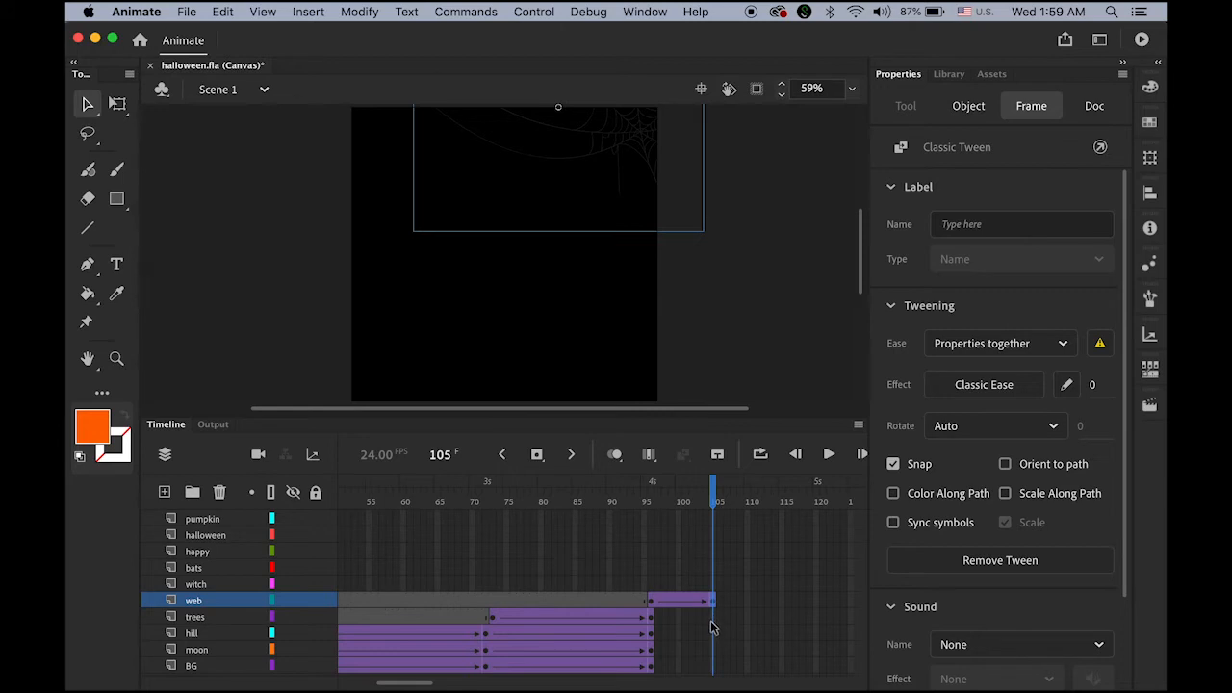
Step: Add keyframes at frame 105 on the trees, hill, moon and BG layers together
left_click(717, 621)
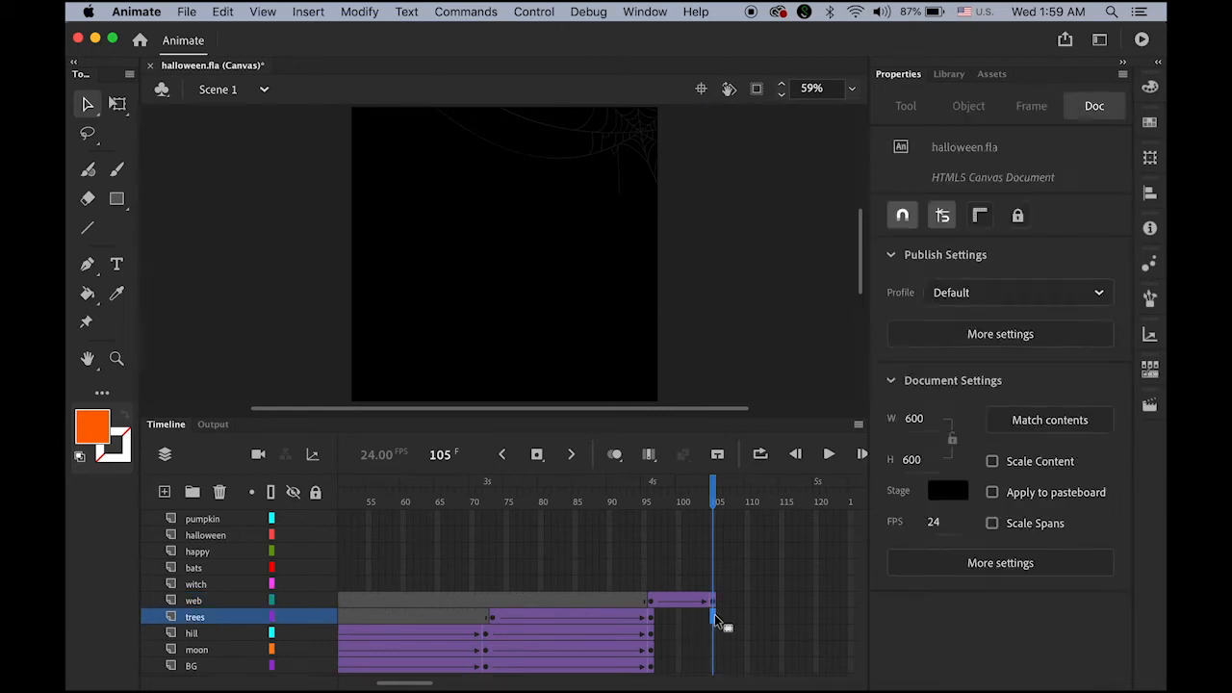
left_click(716, 671, "shift")
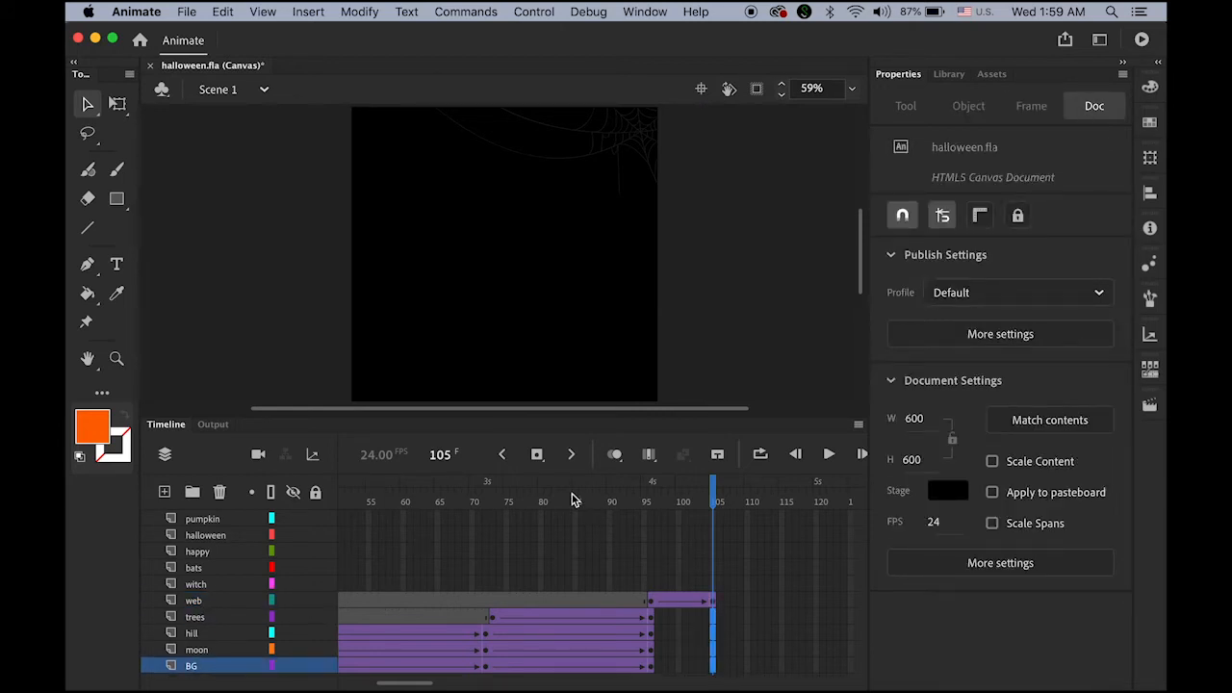
left_click(539, 458)
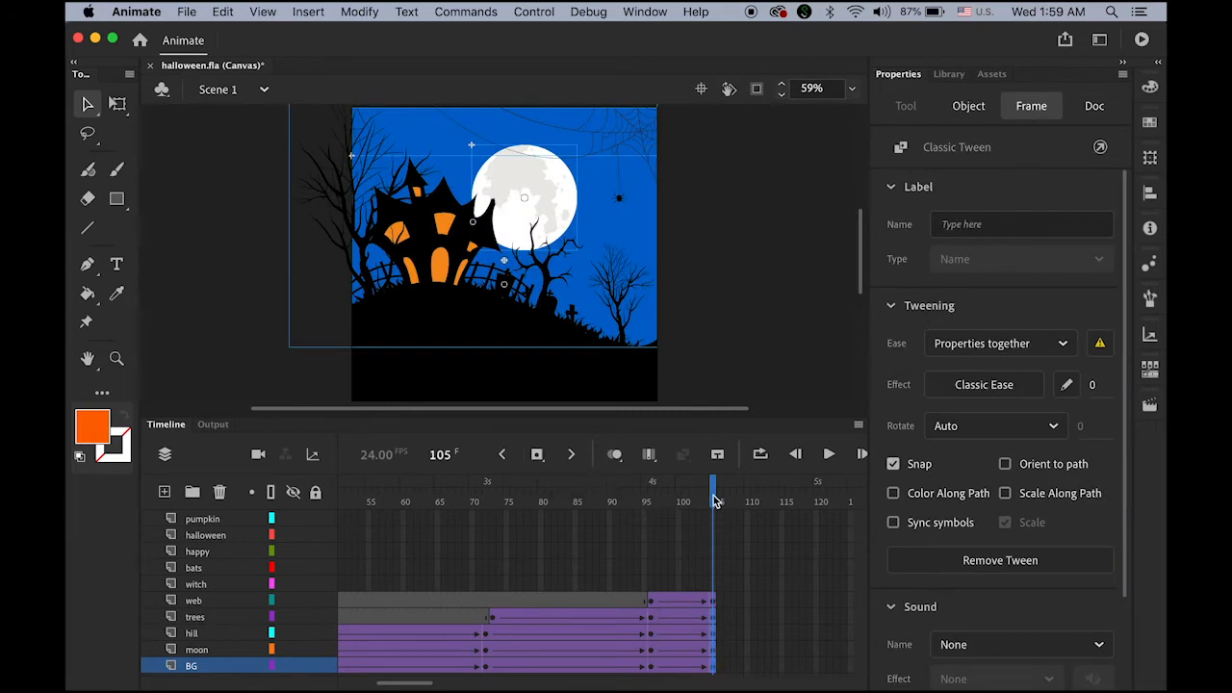
Step: Raise the web at frame 96 to Y about -434 so it starts above the stage, and scrub through its drop to frame 105
left_click_drag(714, 499, 653, 515)
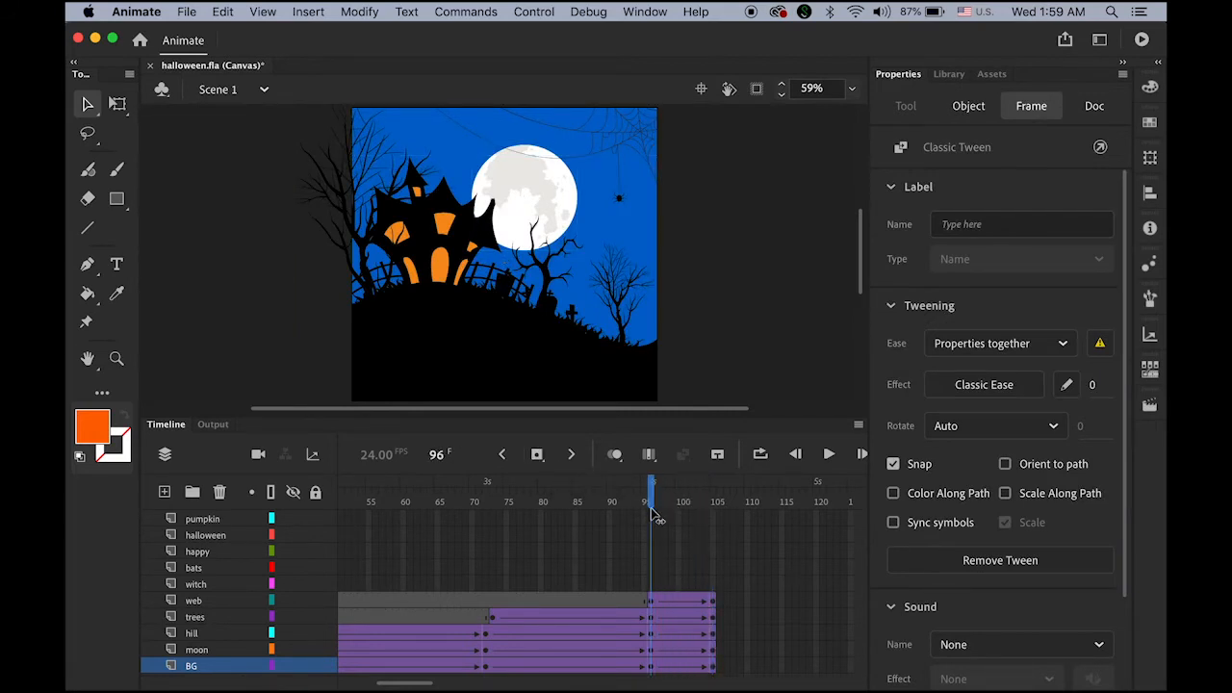
left_click(700, 607)
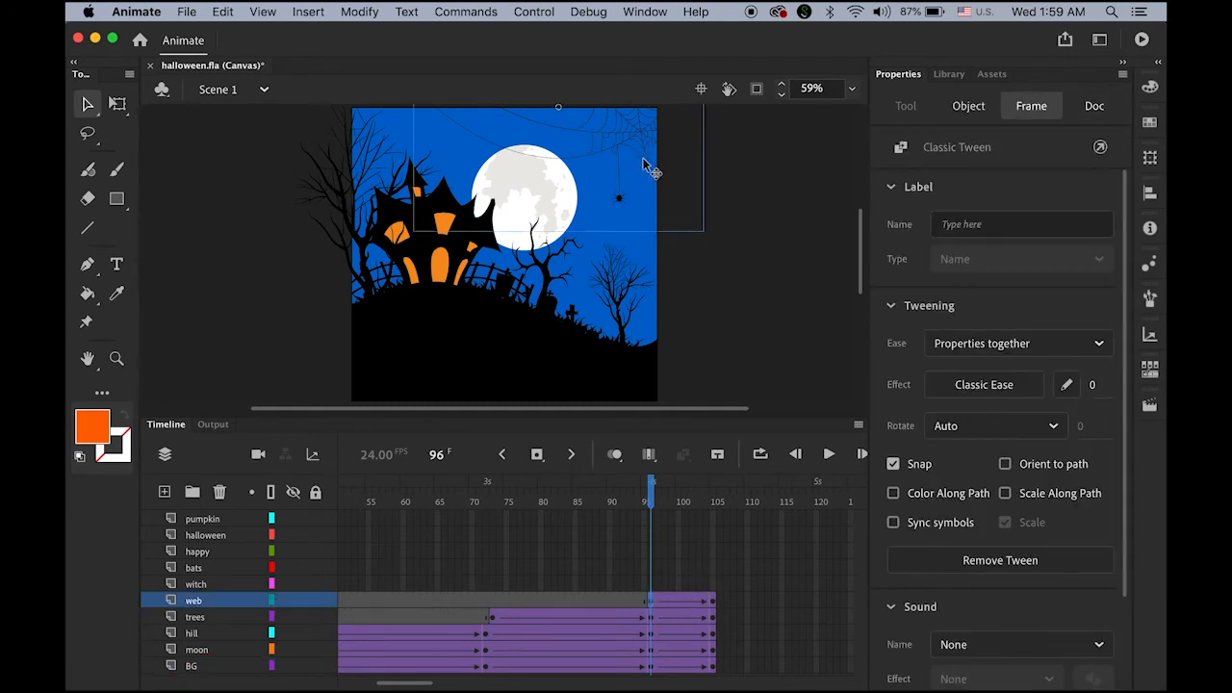
left_click_drag(652, 175, 644, 73)
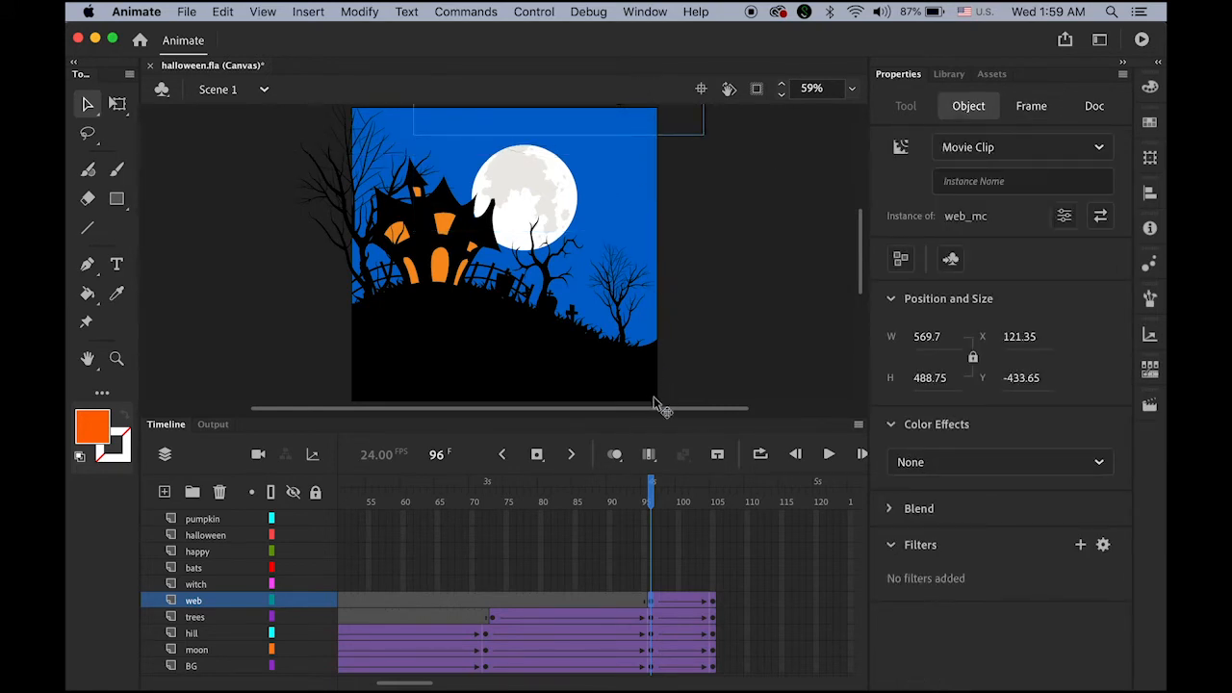
left_click_drag(652, 500, 714, 518)
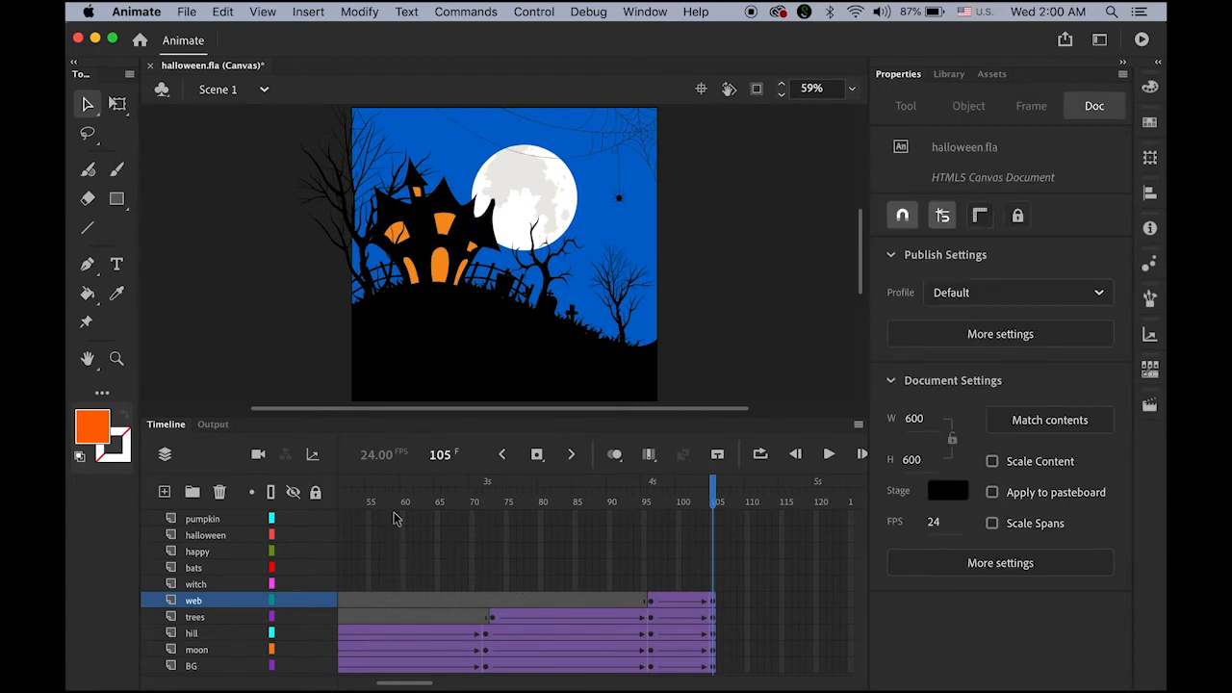
Step: Move the frame 1 keyframes of the bats and witch layers to frame 105
left_click(197, 583)
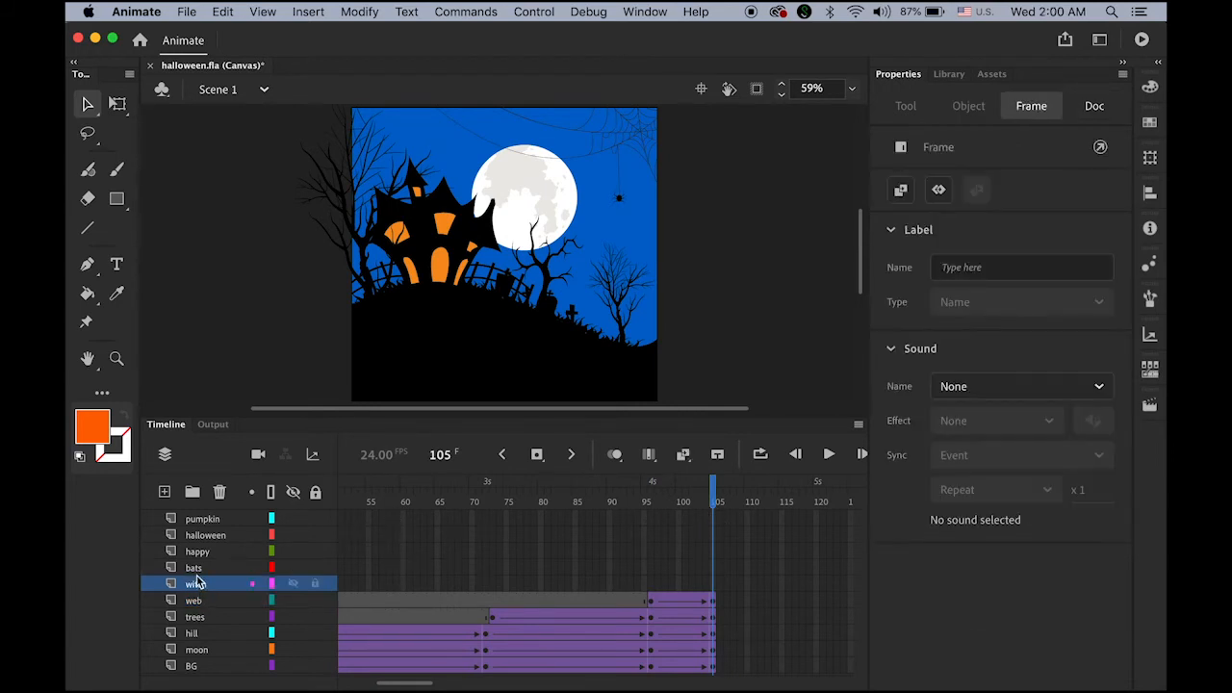
left_click(194, 569, "shift")
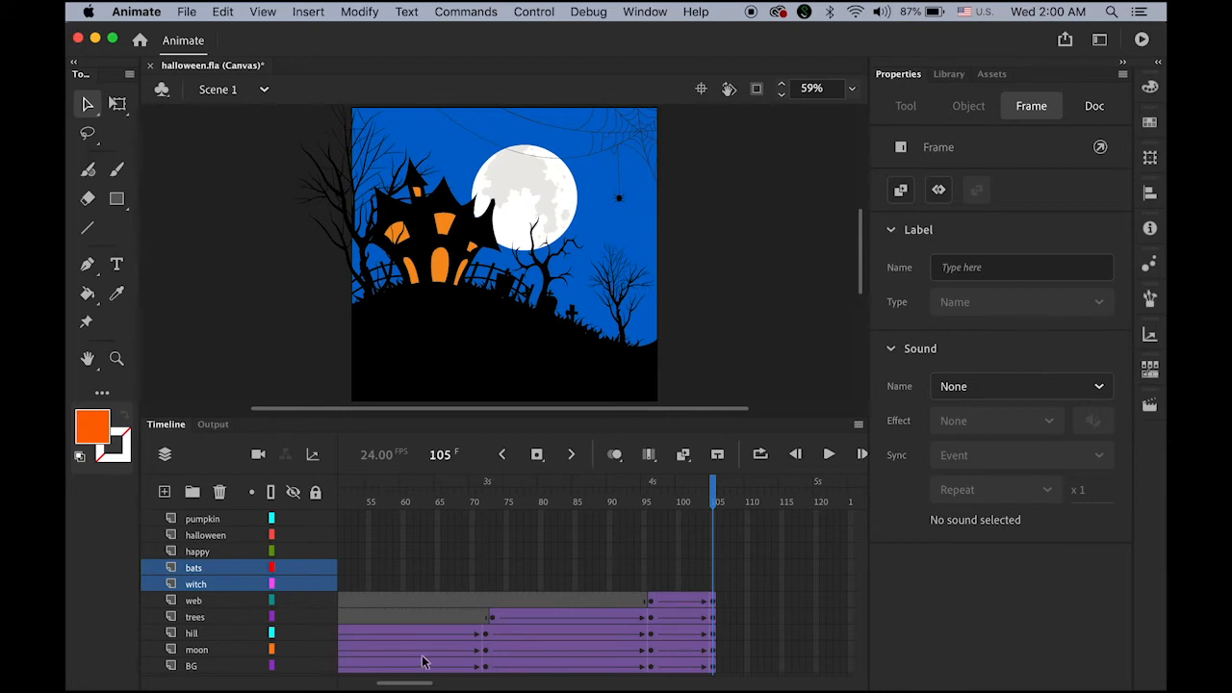
left_click_drag(420, 686, 283, 683)
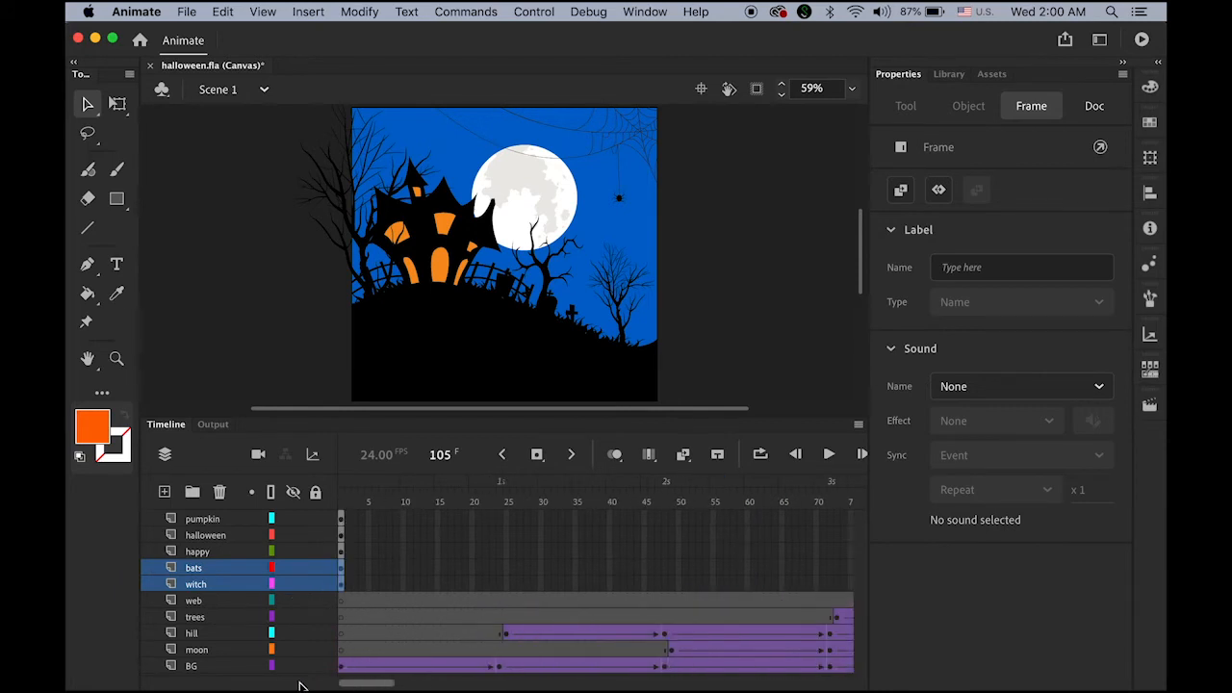
left_click(341, 569)
left_click(343, 585)
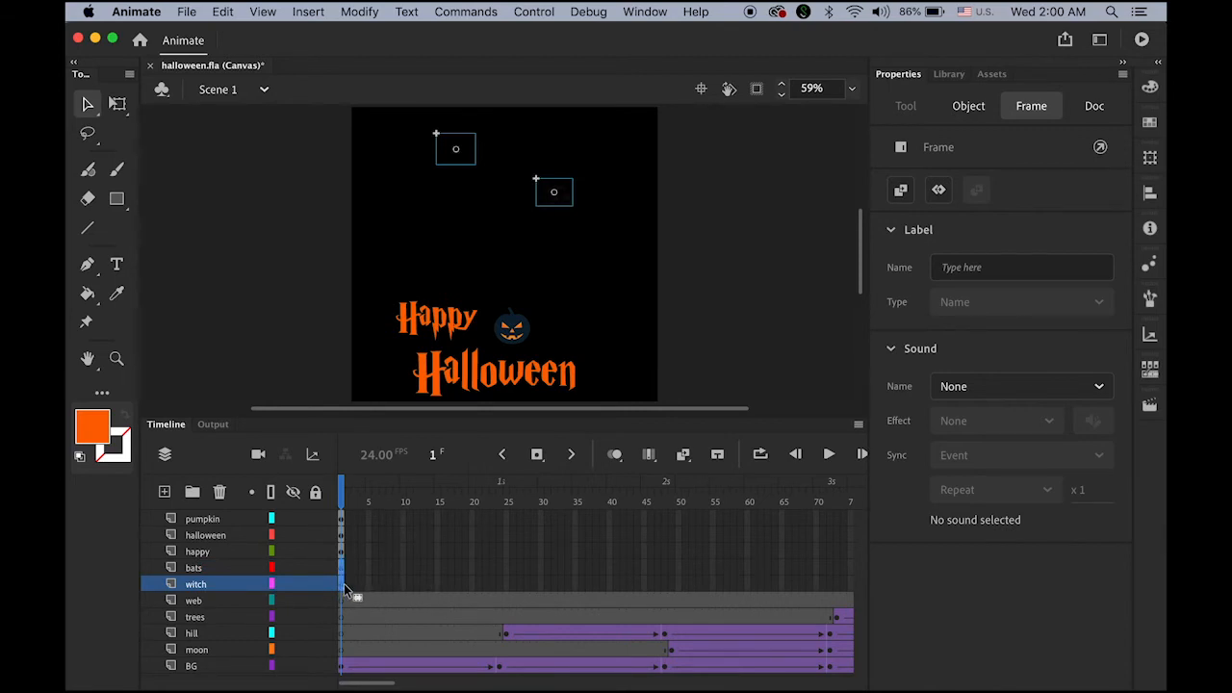
left_click_drag(344, 583, 740, 584)
left_click_drag(847, 580, 645, 583)
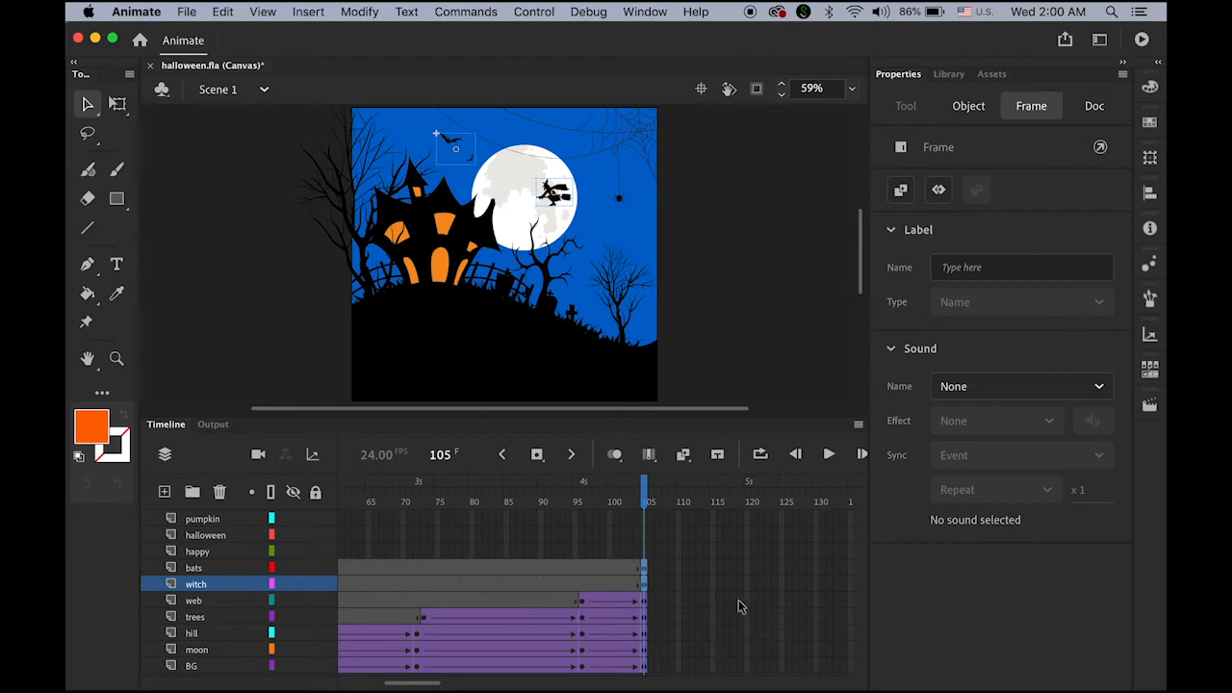
Step: Create classic tweens on the bats and witch layers from frame 105 and end them with keyframes at frame 115
left_click(306, 12)
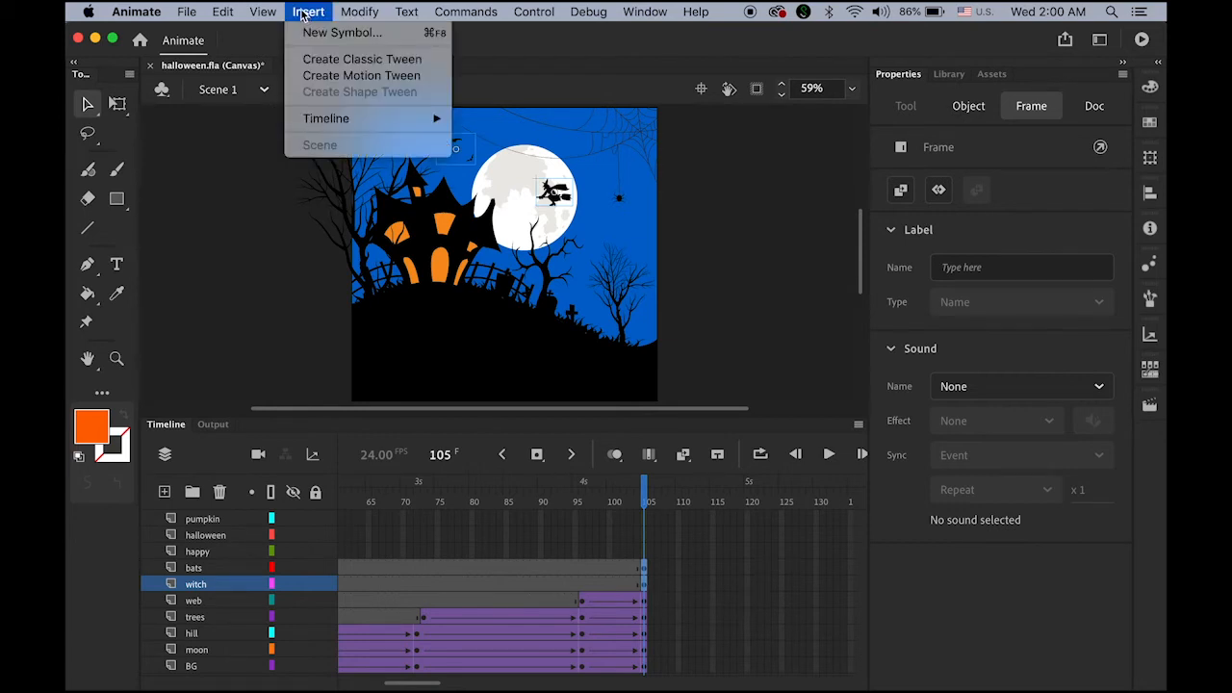
left_click(327, 59)
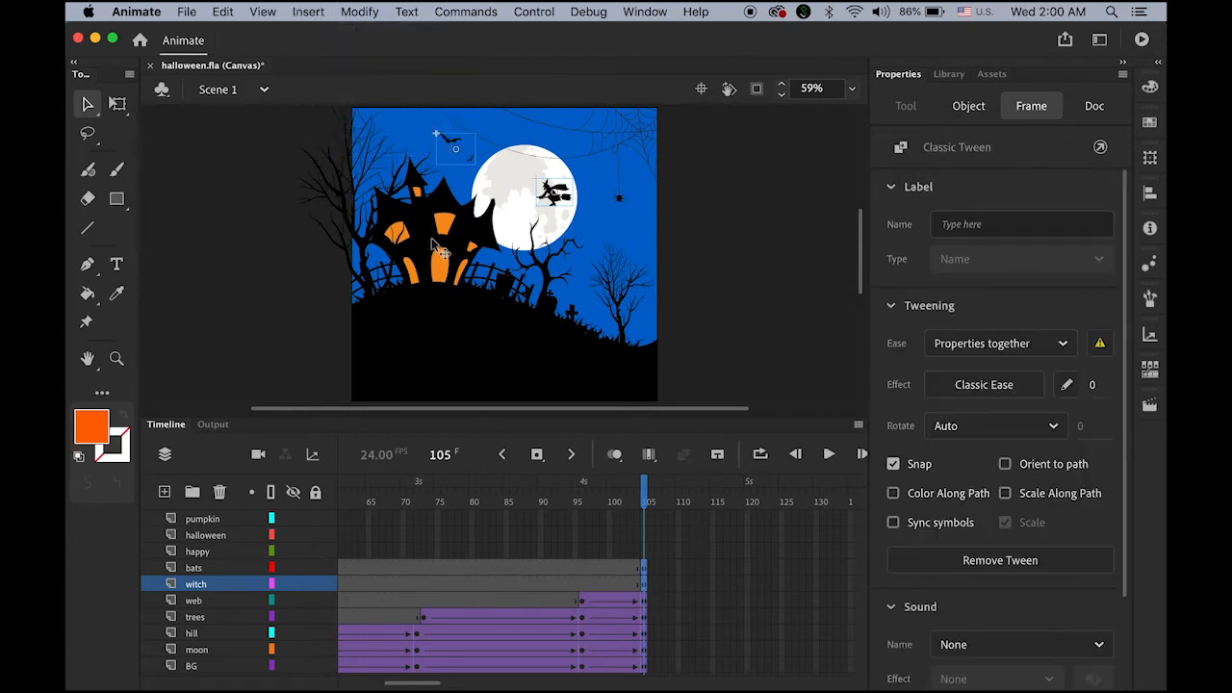
left_click(713, 568)
left_click(713, 587, "shift")
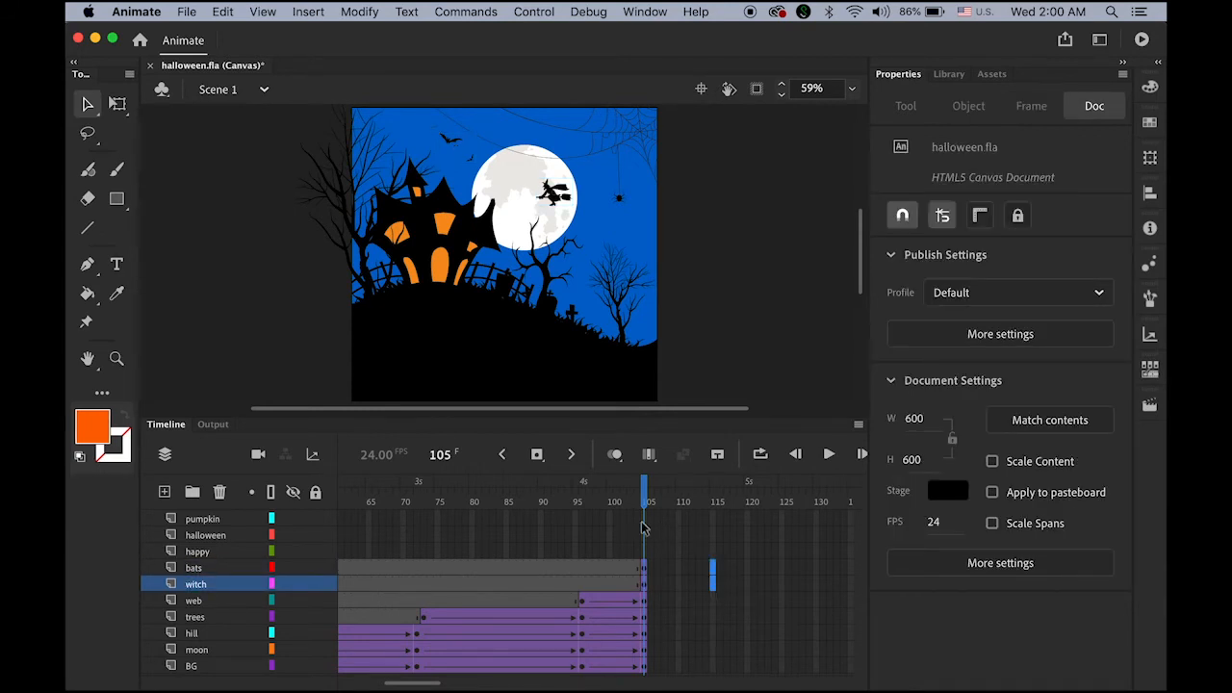
left_click(537, 455)
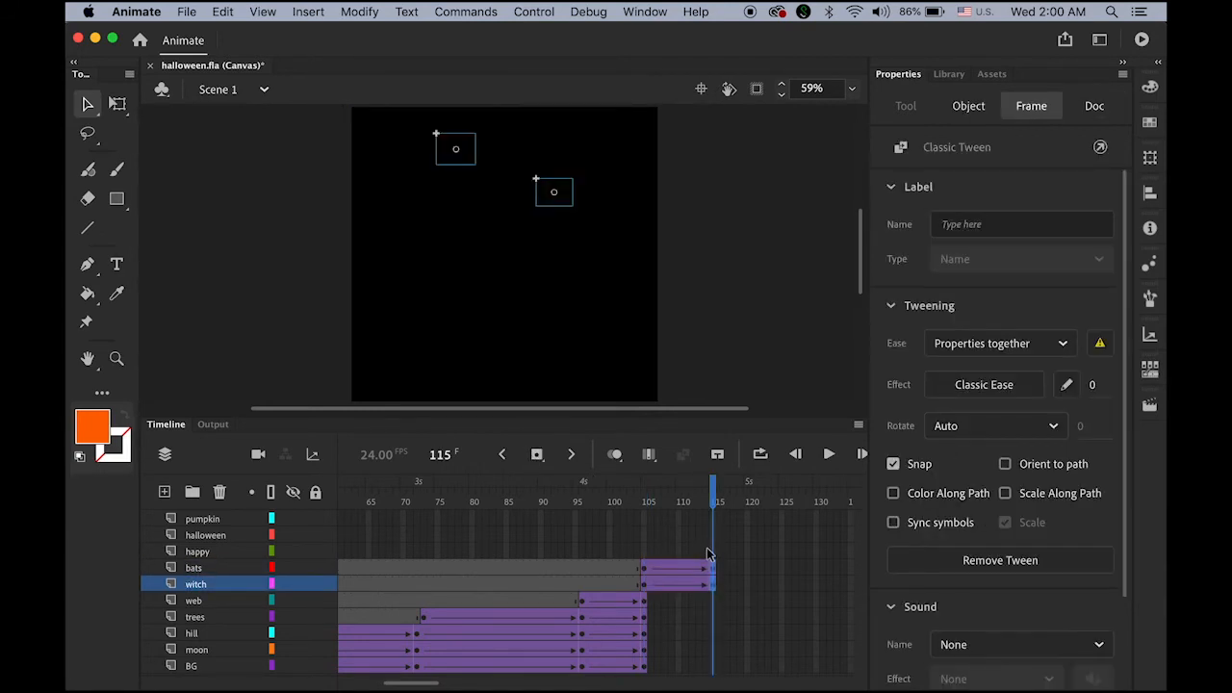
Step: Add keyframes at frame 115 on the web, trees, hill, moon and BG layers together
left_click(714, 601)
left_click(714, 666, "shift")
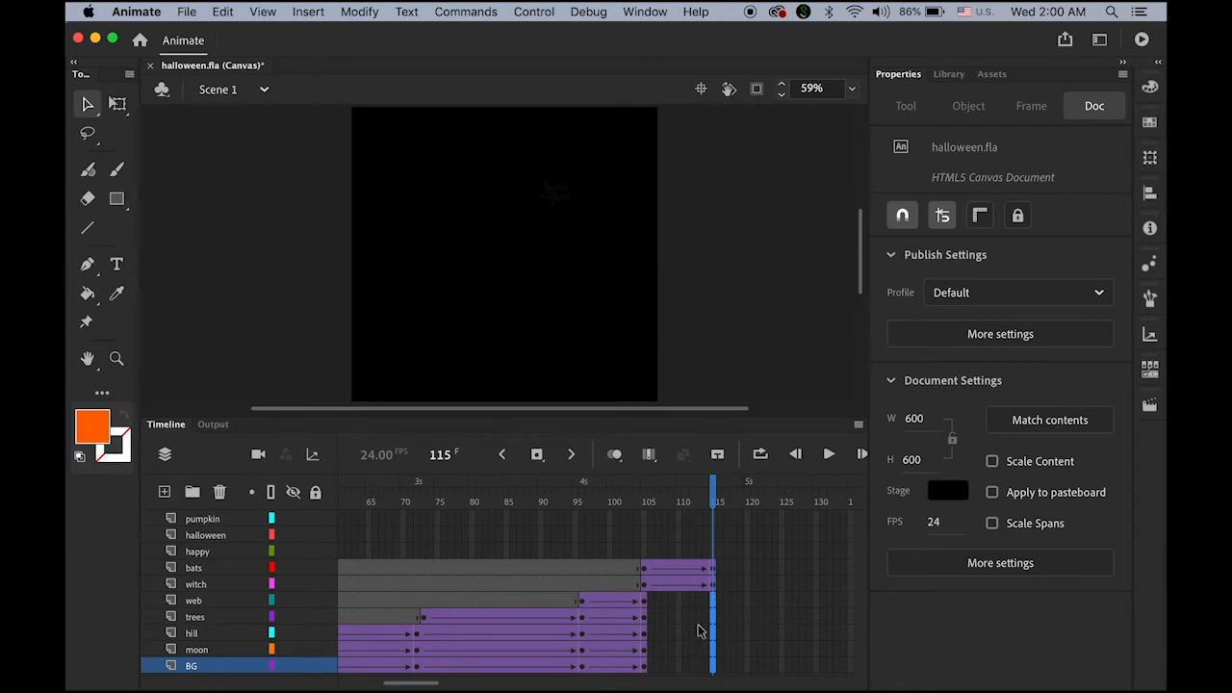
left_click(537, 456)
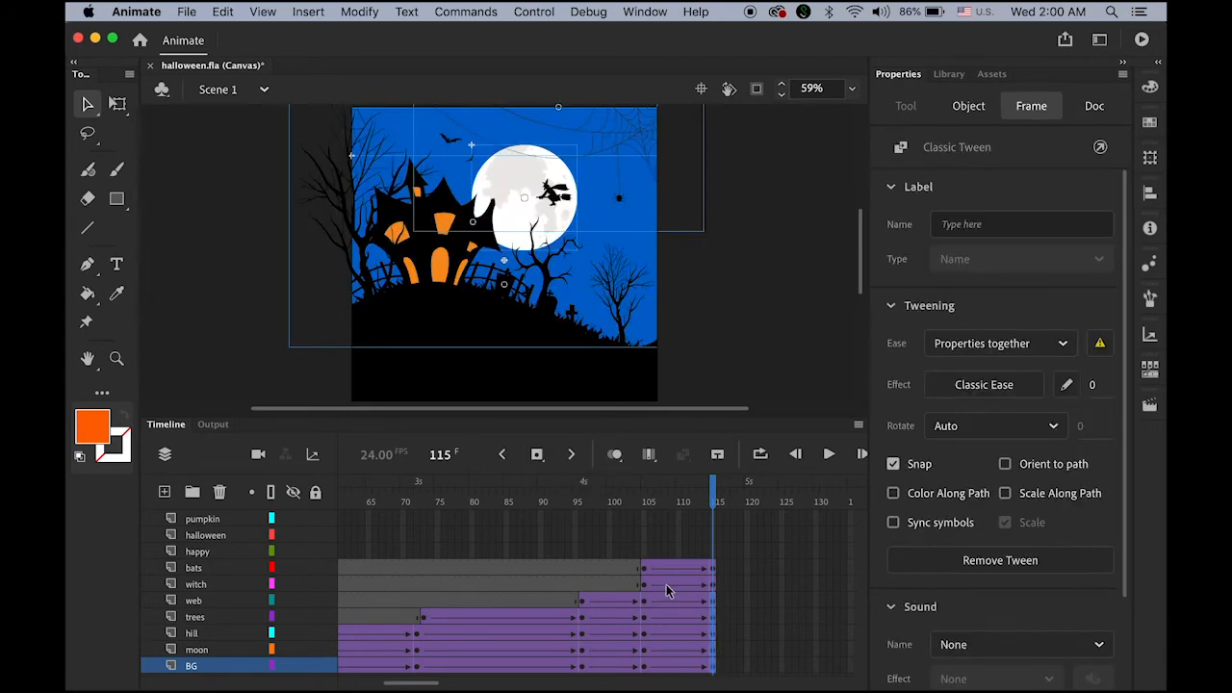
Step: Set the bats' Alpha color effect to 0% at frame 105 and scrub through their fade-in
left_click_drag(714, 501, 648, 502)
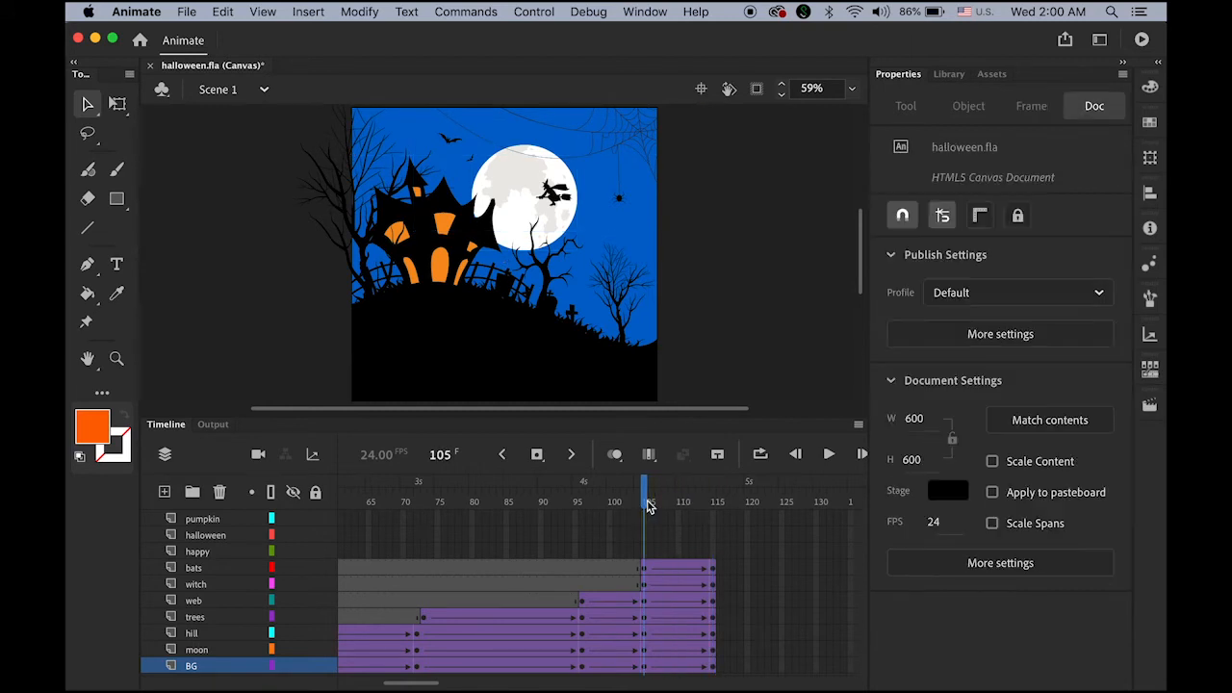
left_click(453, 144)
left_click(644, 568)
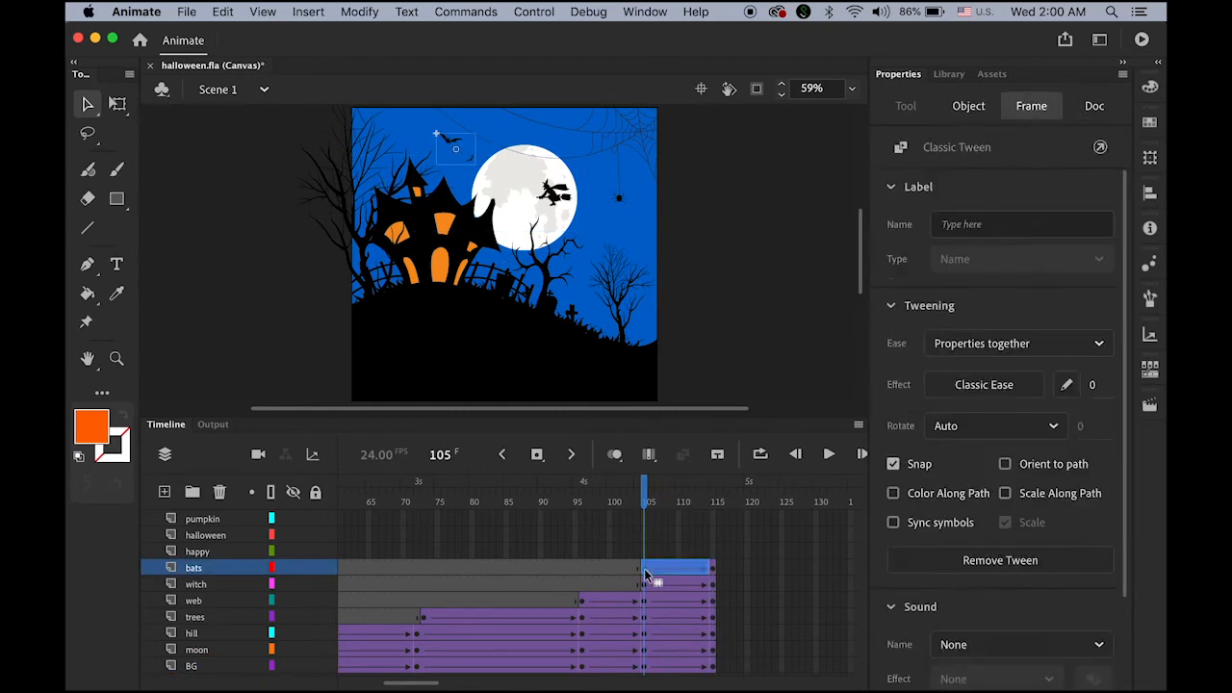
left_click(455, 156)
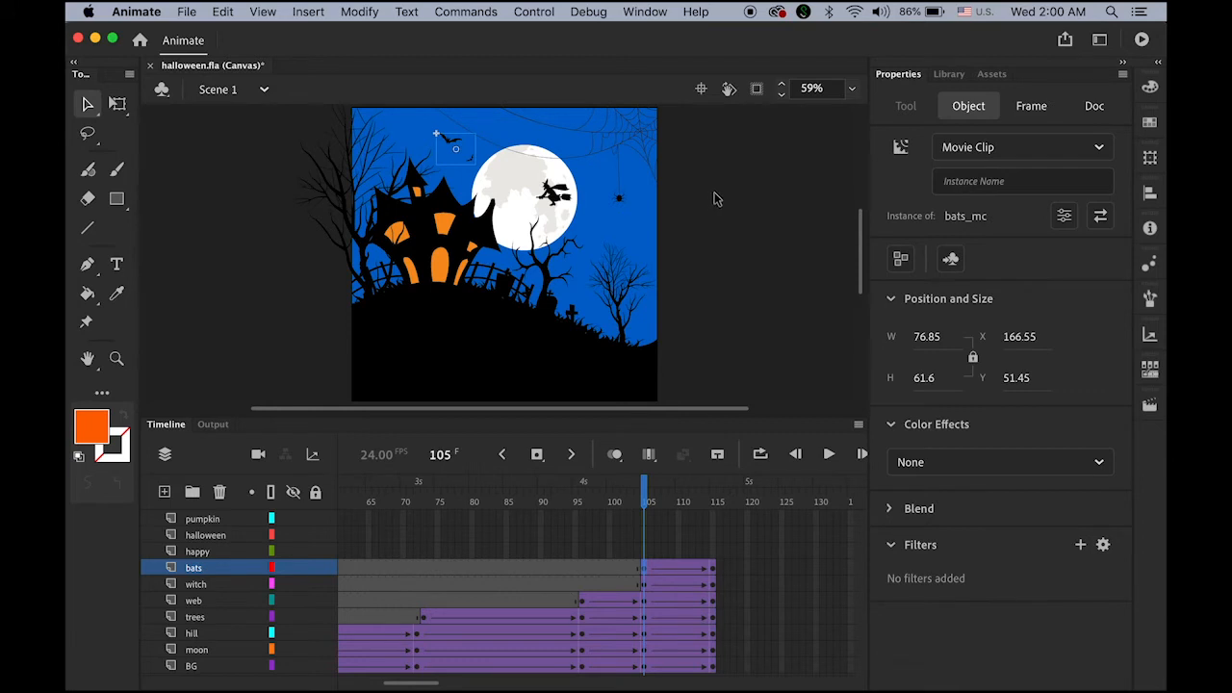
left_click(997, 464)
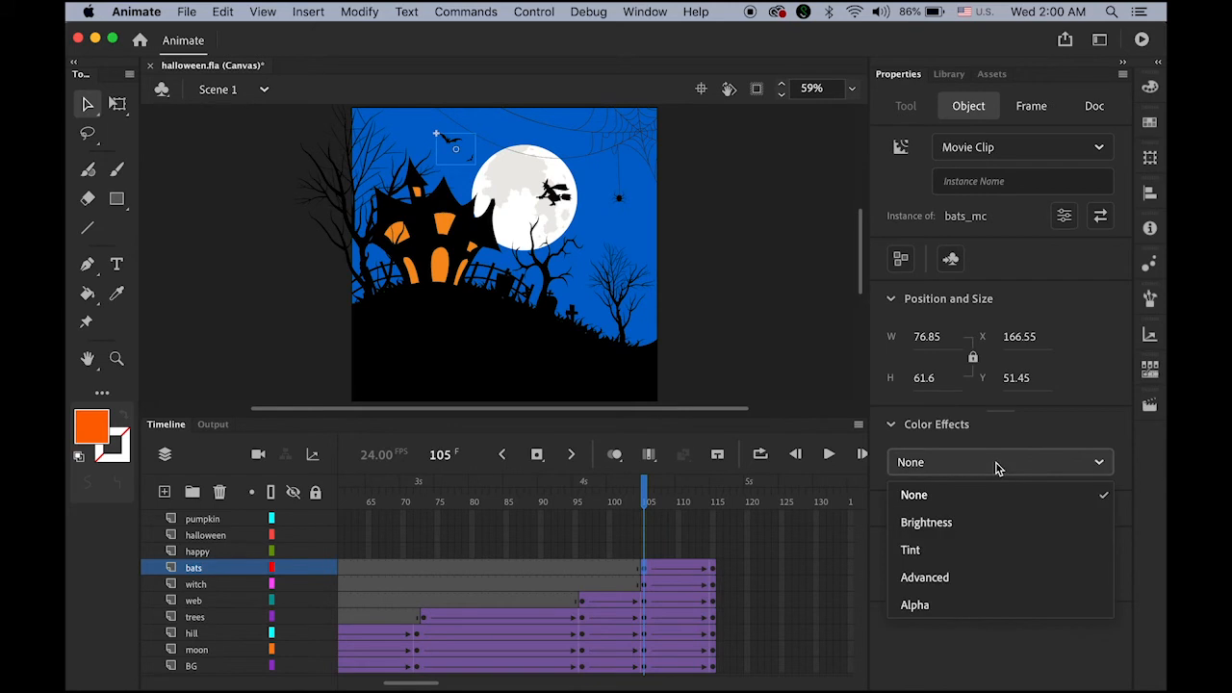
left_click(992, 601)
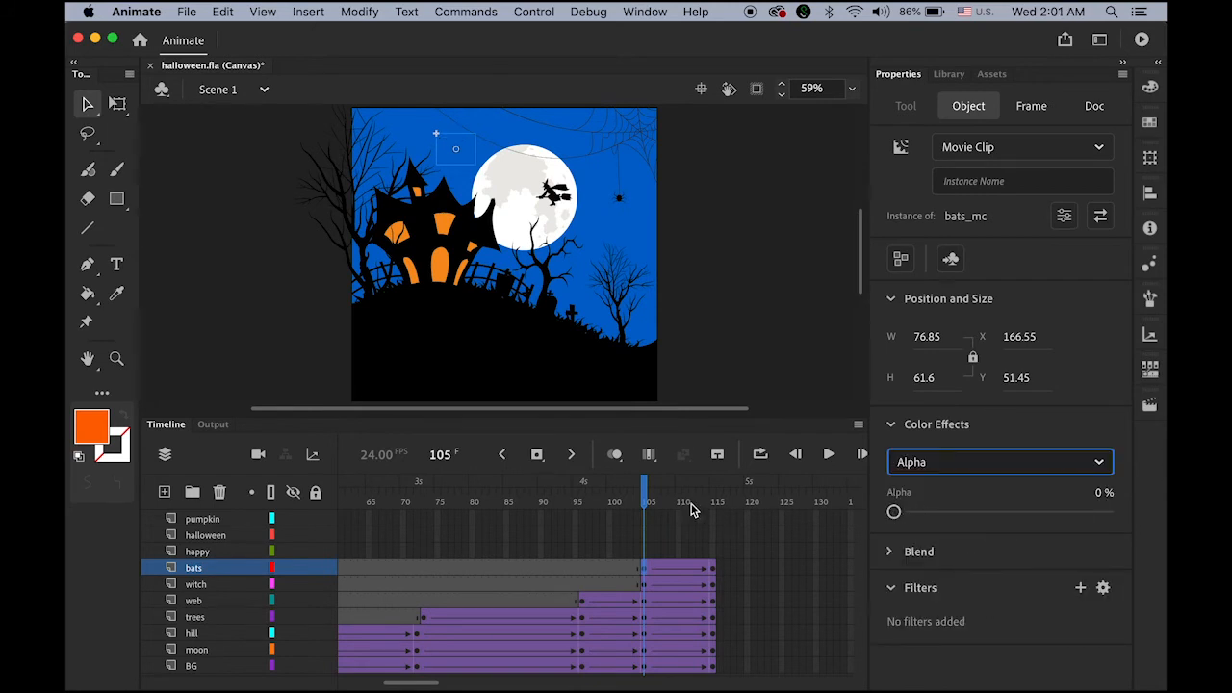
mouse_move(647, 505)
left_mouse_down()
mouse_move(718, 510)
mouse_move(645, 517)
left_mouse_up()
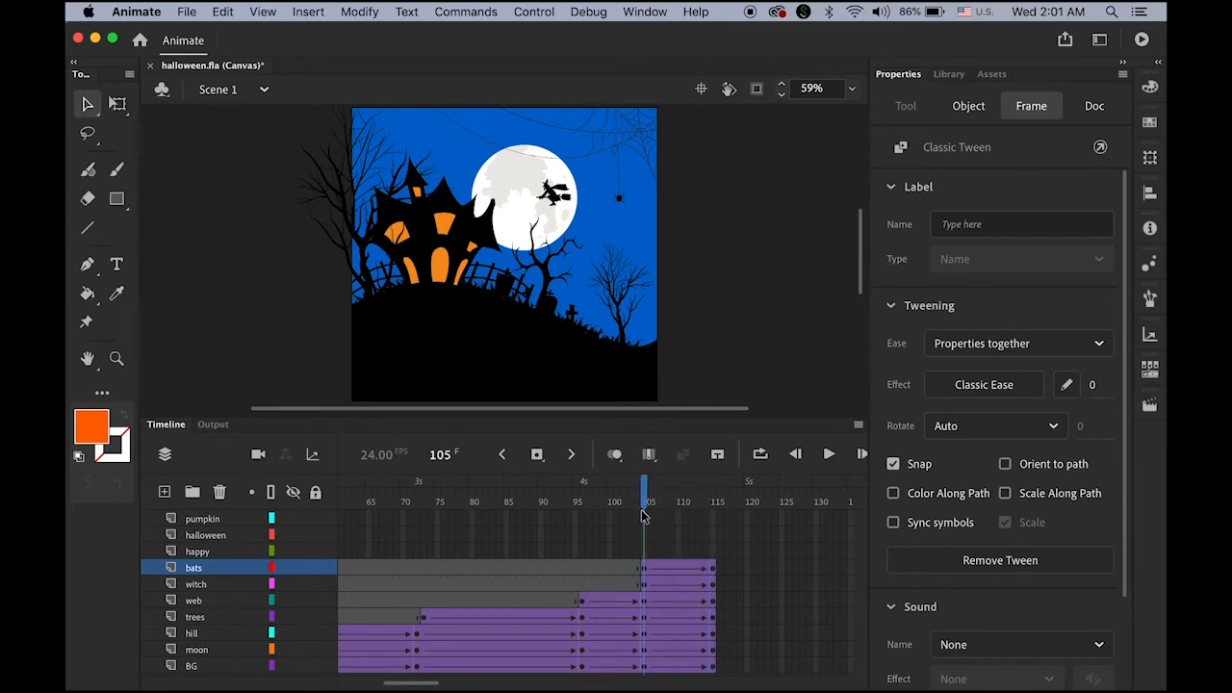
Step: Shift the witch at frame 105 horizontally off the stage's right edge to X about 619, and scrub her flight to frame 115
left_click(555, 263)
left_click(554, 198)
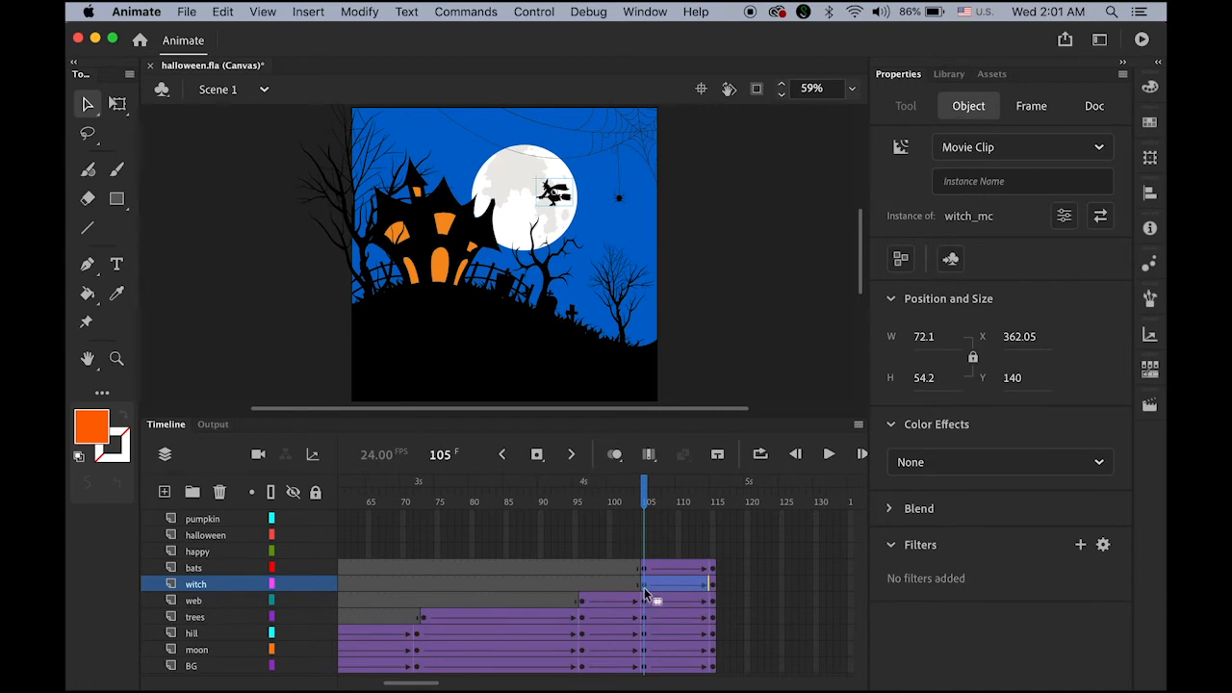
left_click(701, 586)
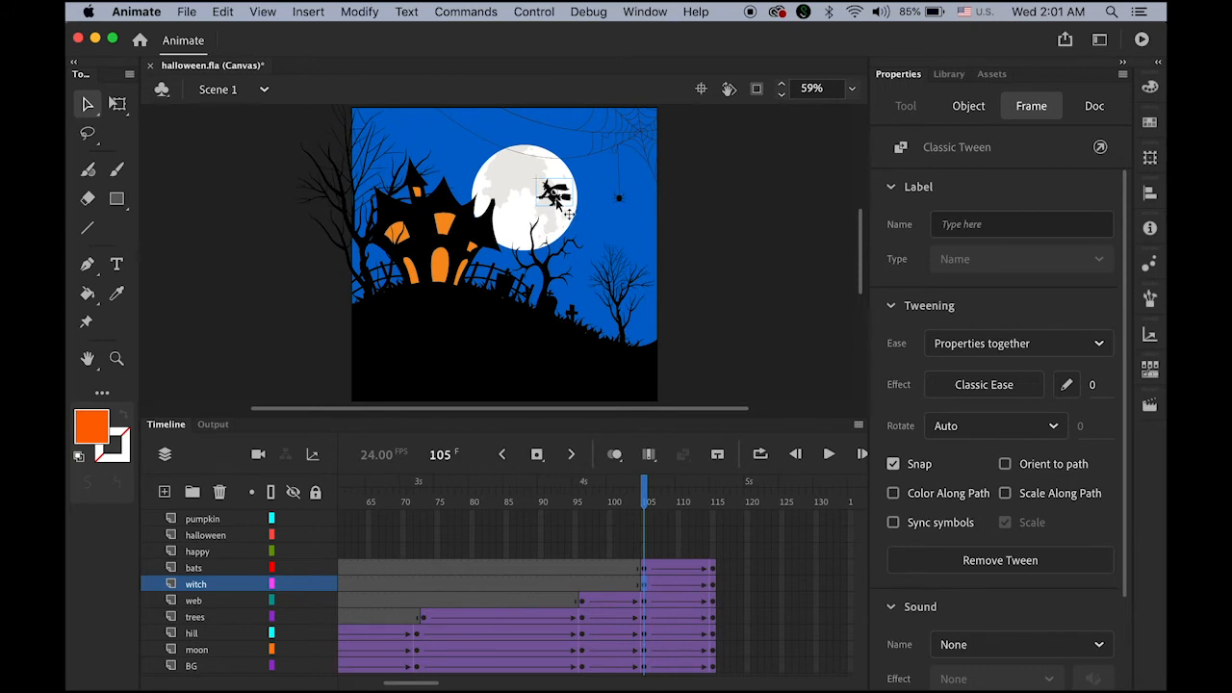
left_click_drag(568, 213, 691, 209)
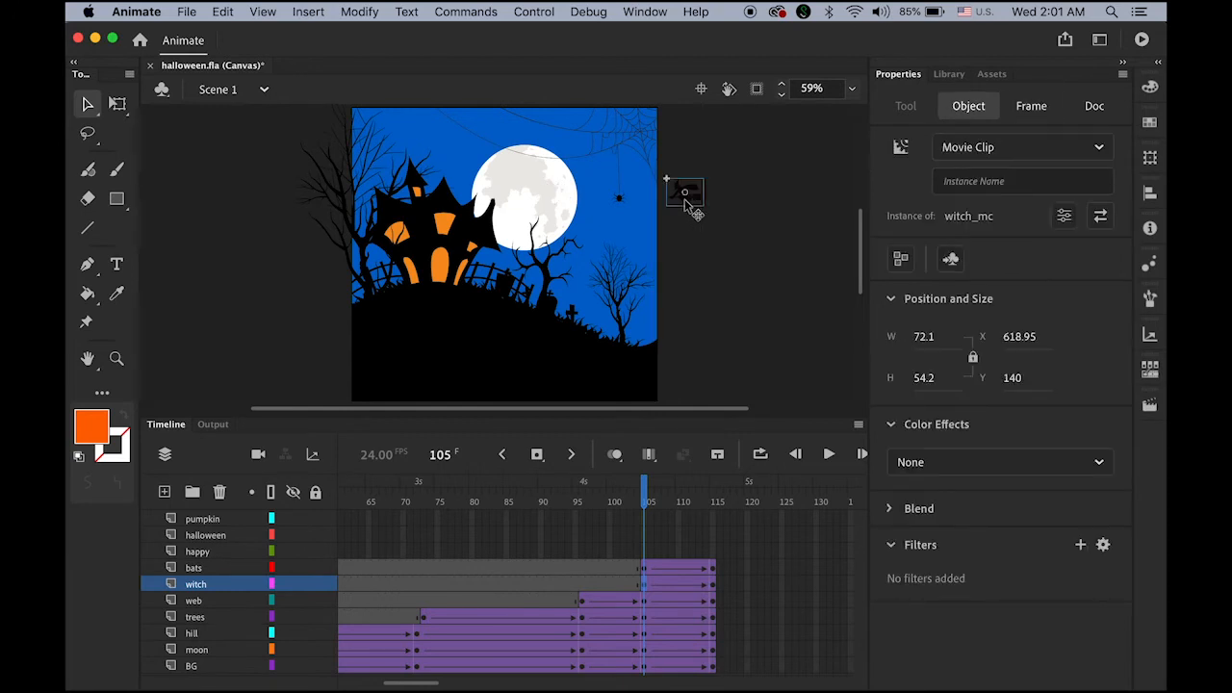
left_click(652, 503)
left_click_drag(652, 499, 715, 532)
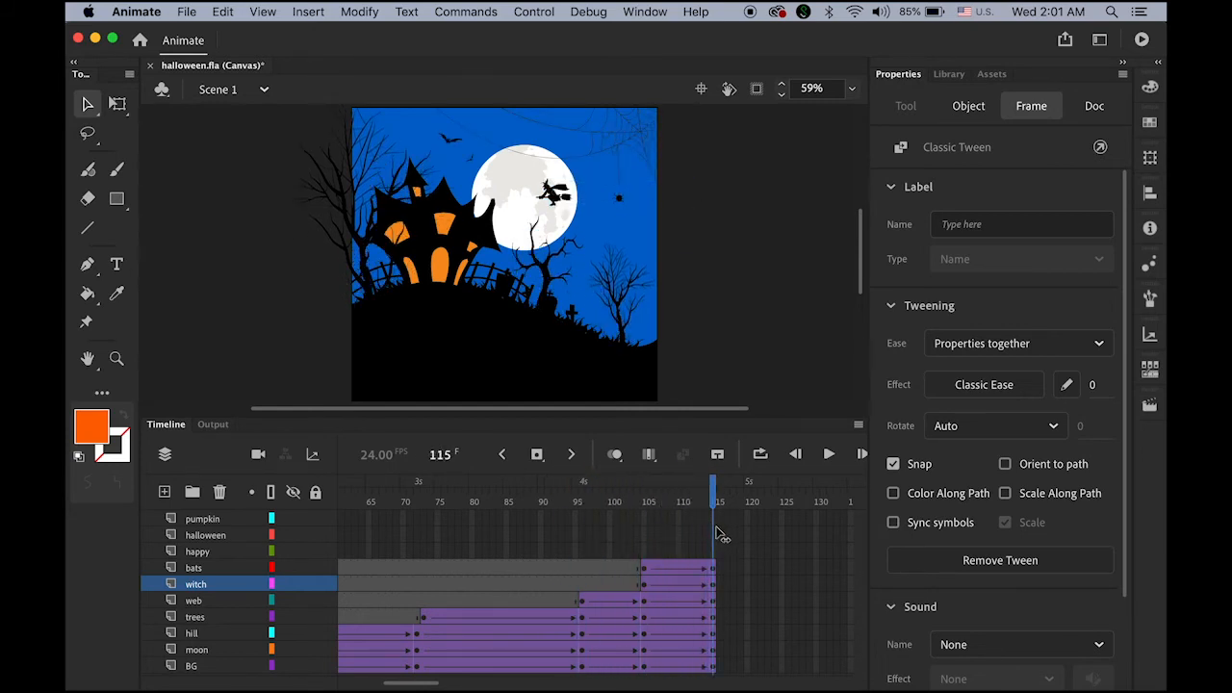
Step: Move the frame 1 keyframes of the happy and halloween layers to frame 115
left_click(718, 535)
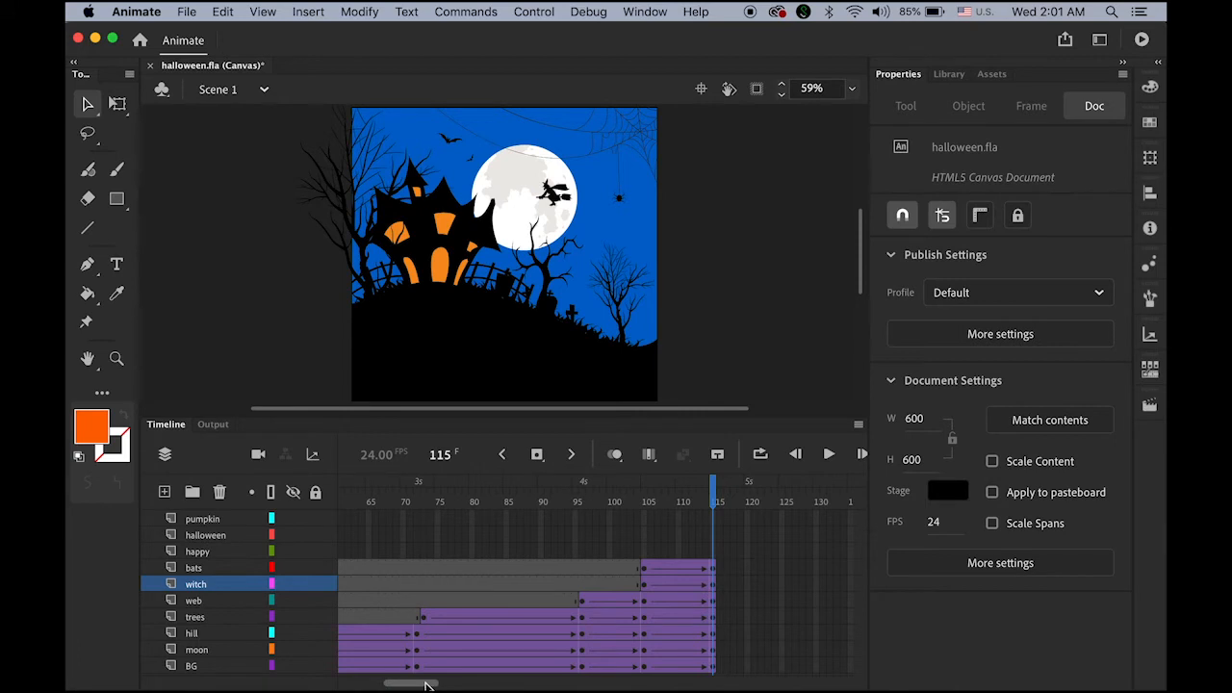
left_click_drag(427, 685, 380, 683)
left_click(344, 550)
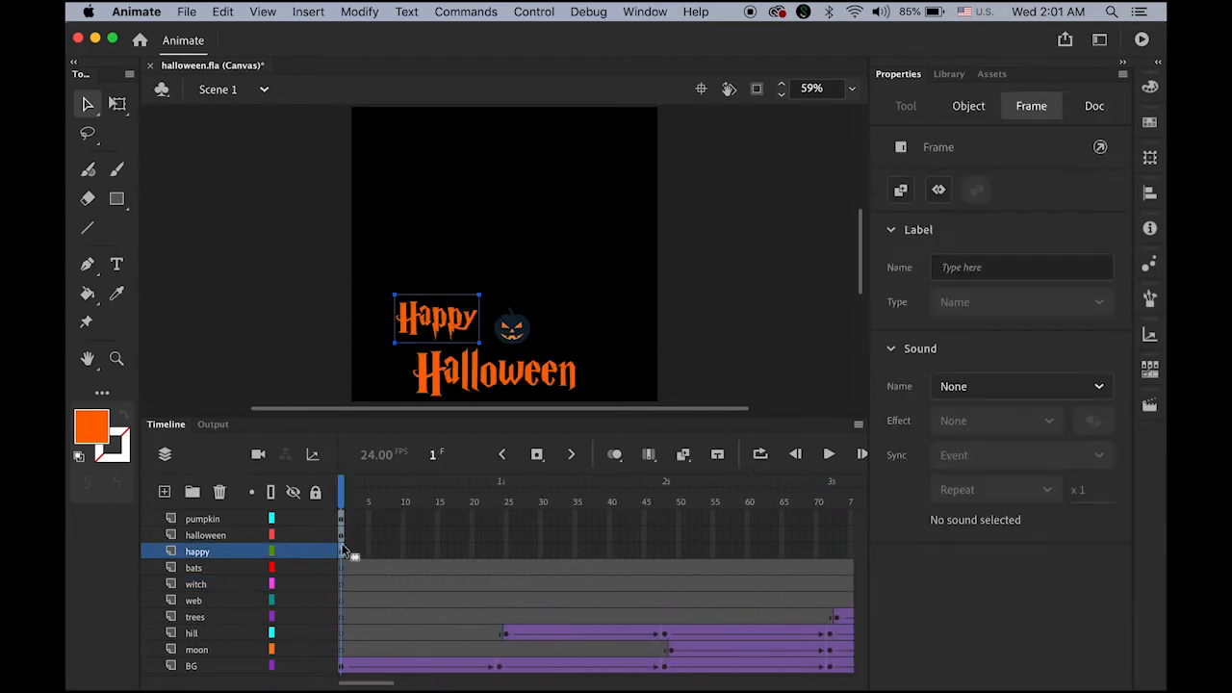
left_click(345, 535, "shift")
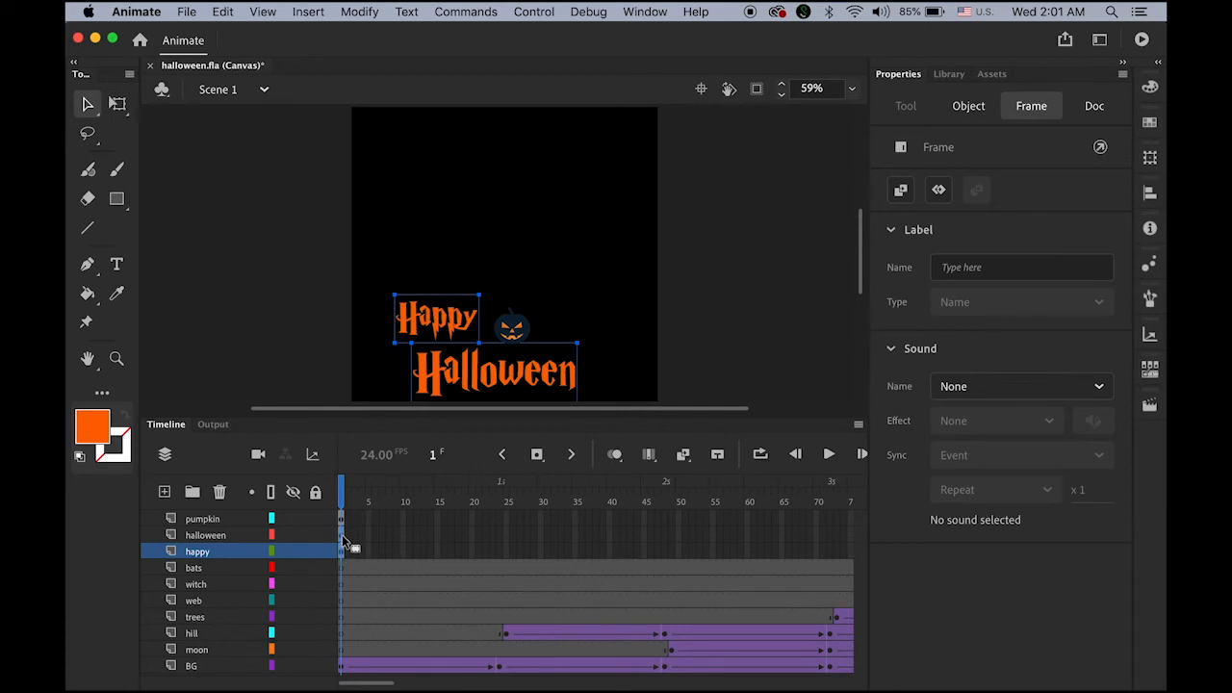
left_click_drag(393, 535, 649, 536)
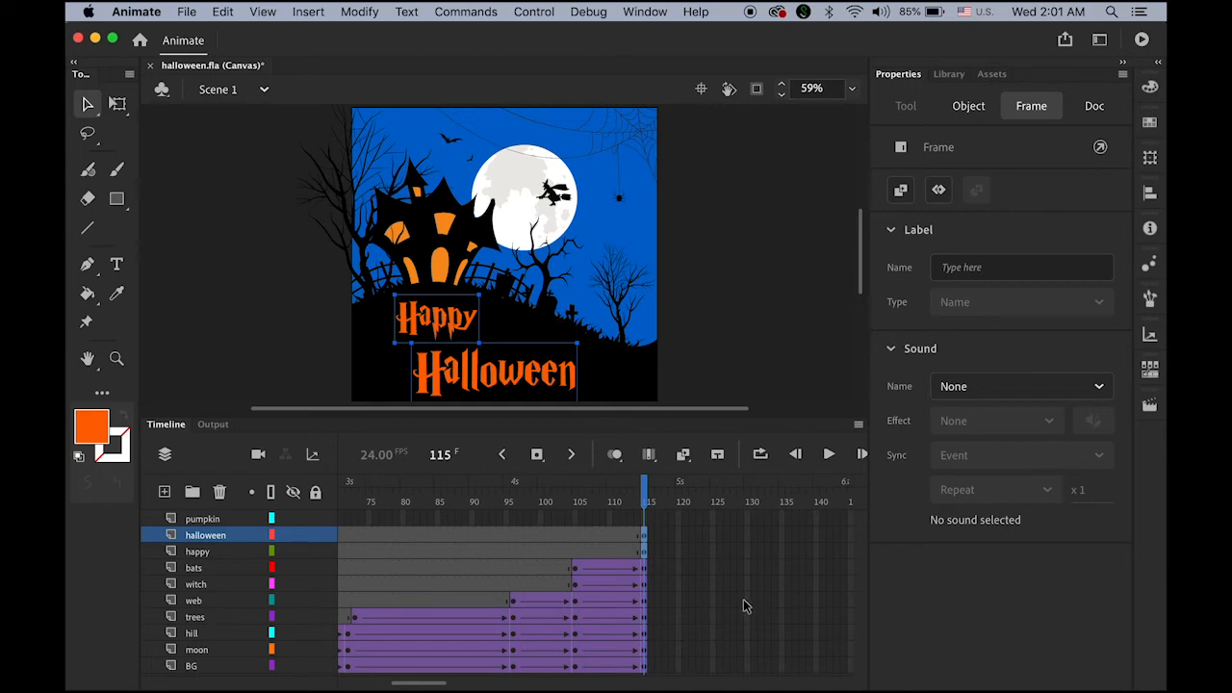
Step: Apply a classic tween to the happy and halloween layers from frame 115 and add end keyframes at frame 130
left_click(307, 11)
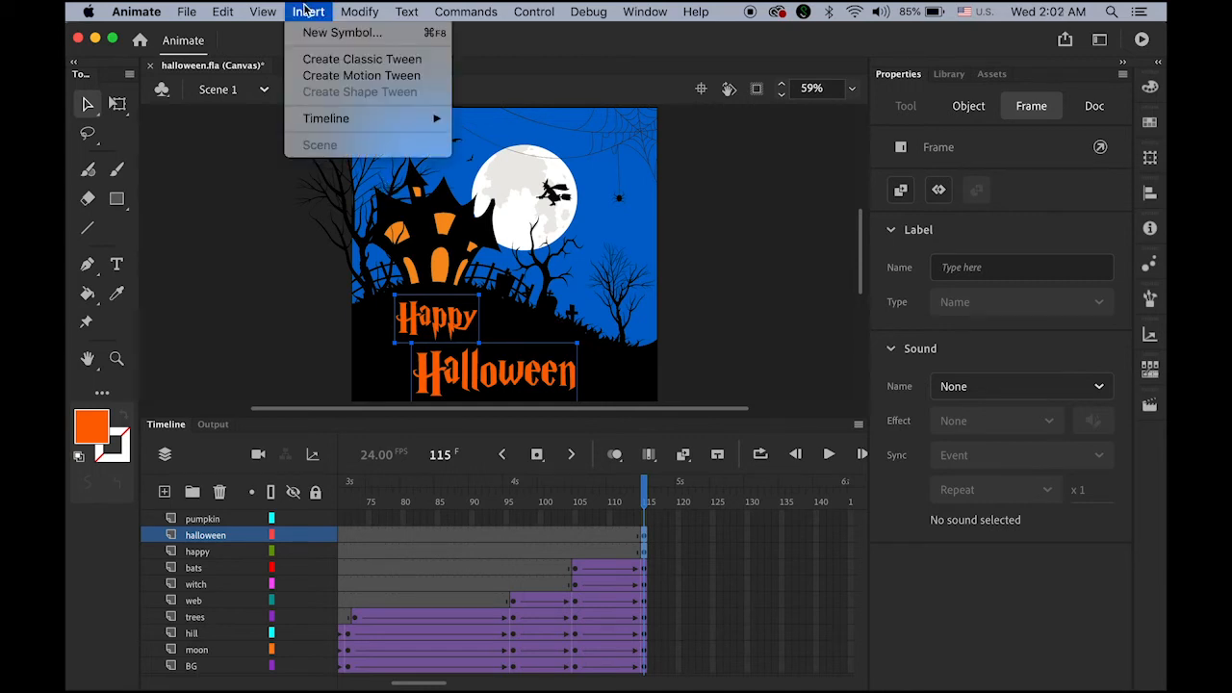
left_click(337, 62)
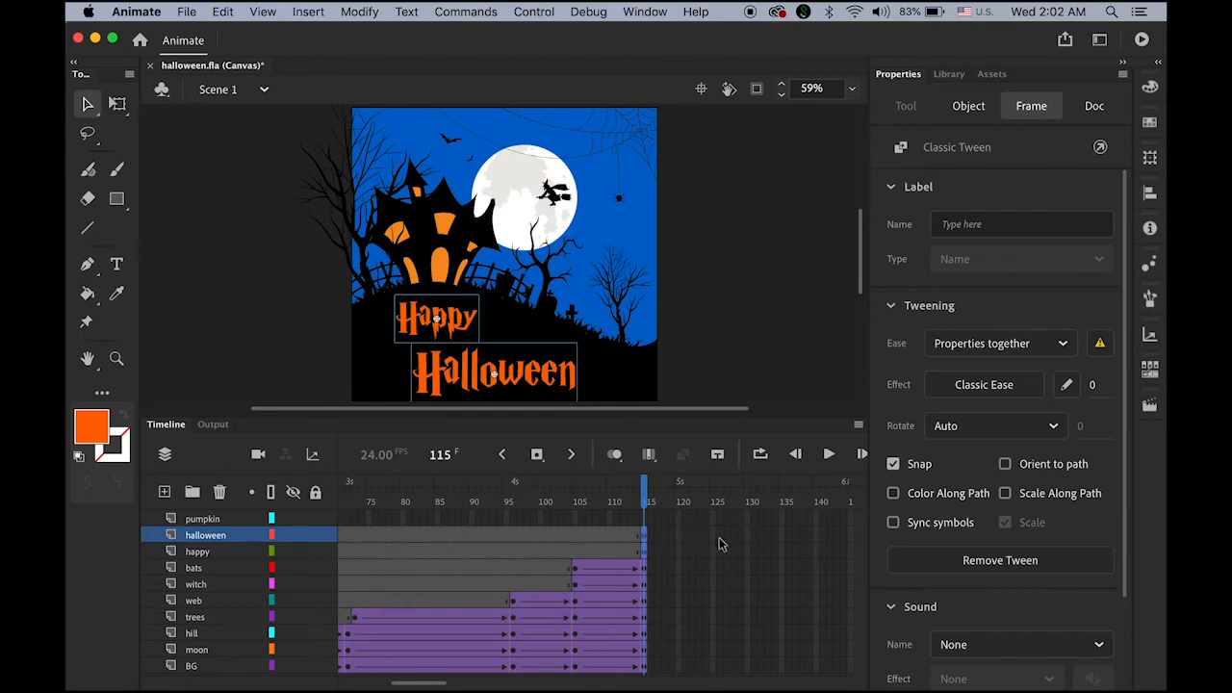
left_click(747, 534)
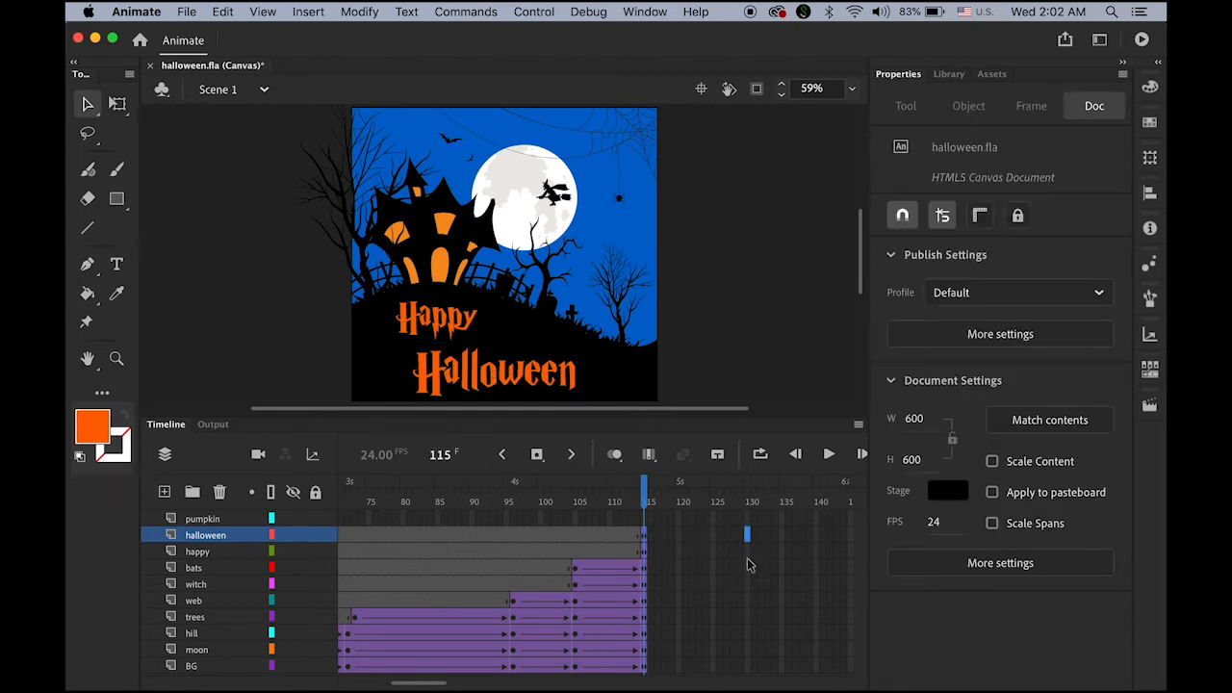
left_click(748, 556, "shift")
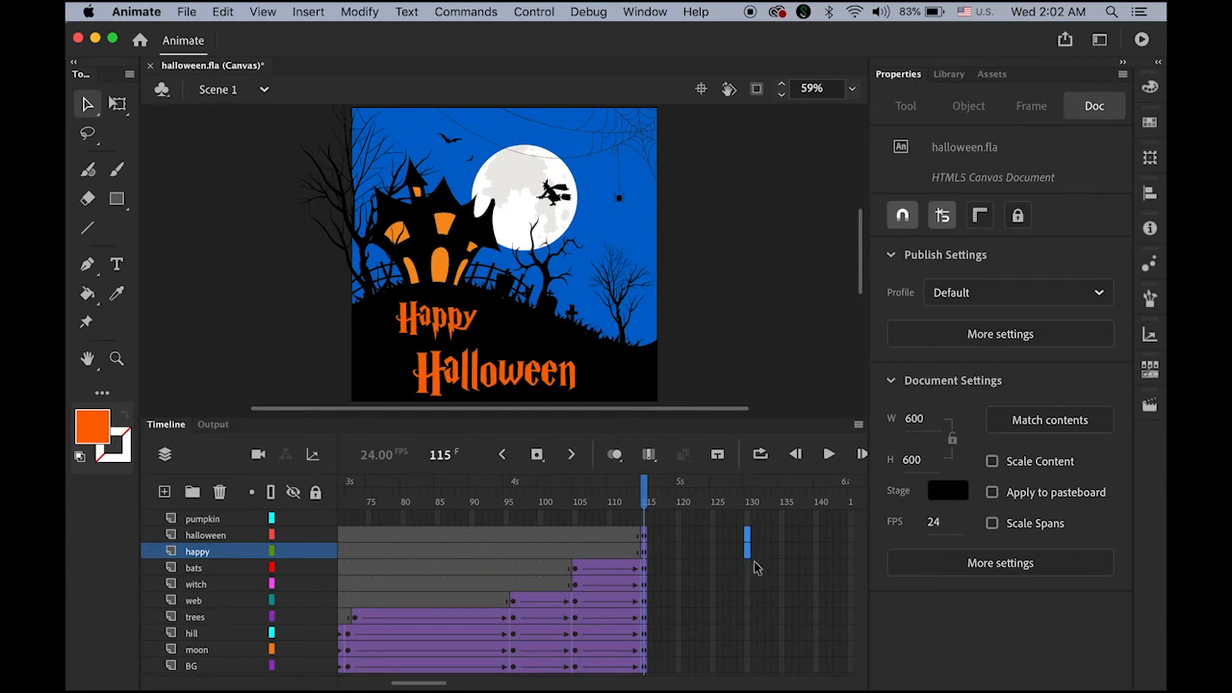
left_click(537, 453)
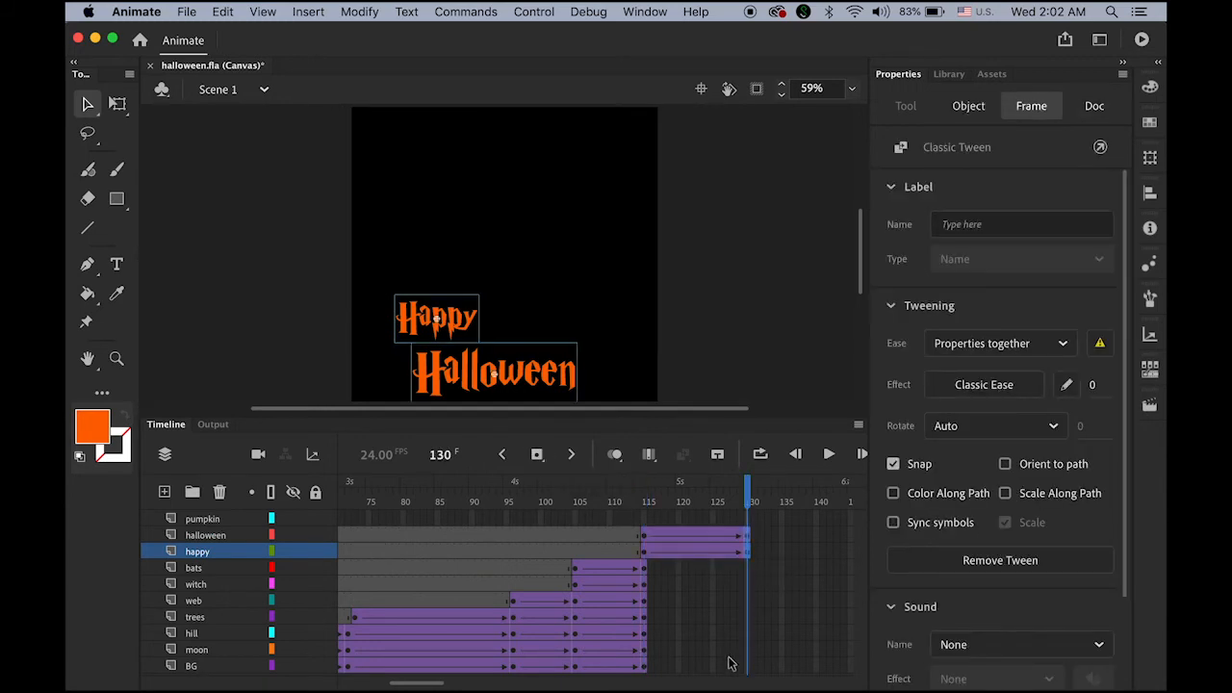
Step: Add keyframes at frame 130 on the bats, witch, web, trees, hill, moon and BG layers together
left_click(747, 568)
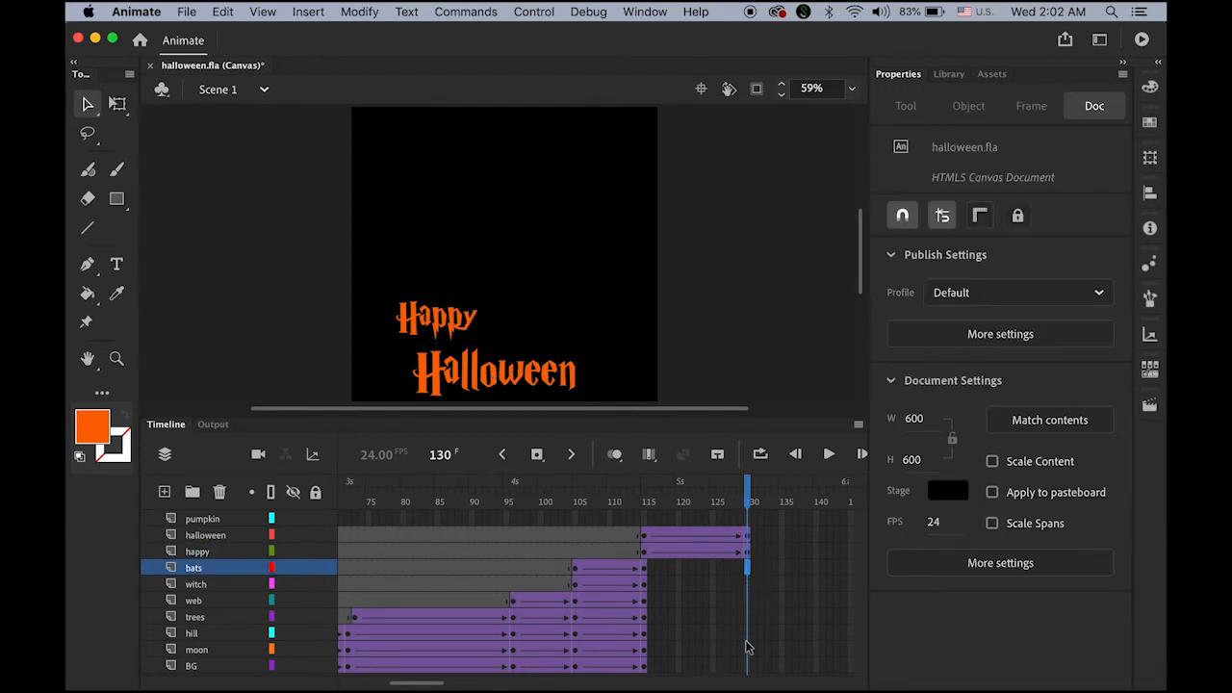
left_click(748, 667)
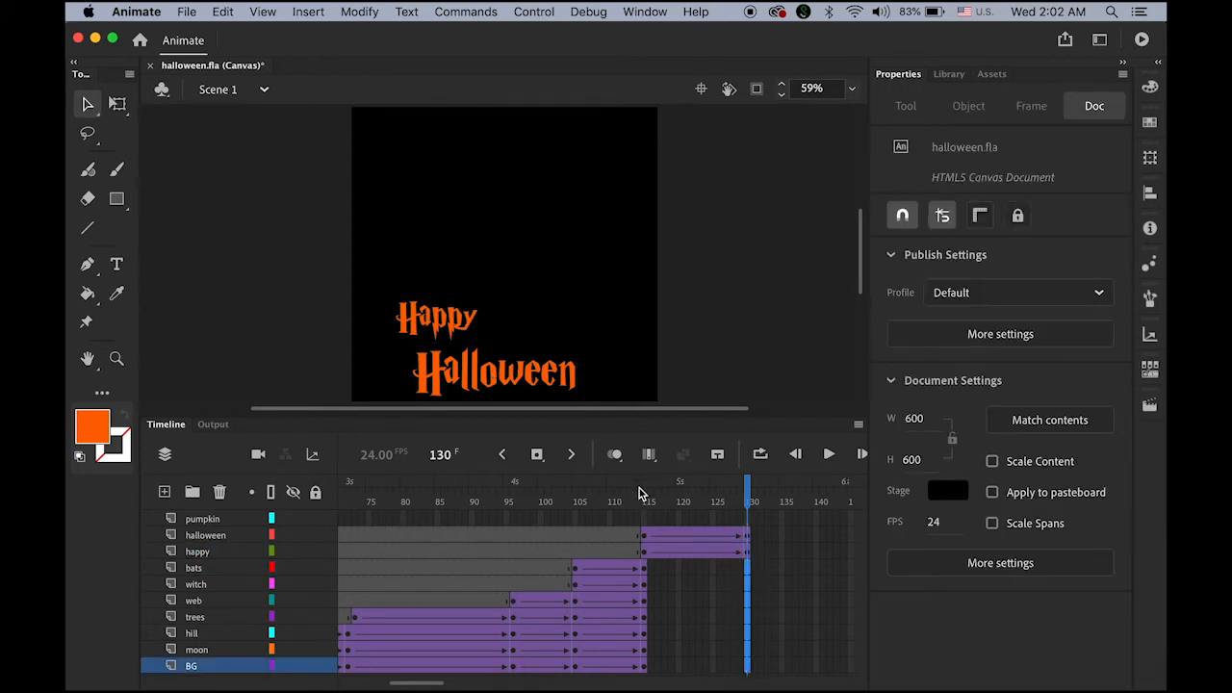
left_click(537, 454)
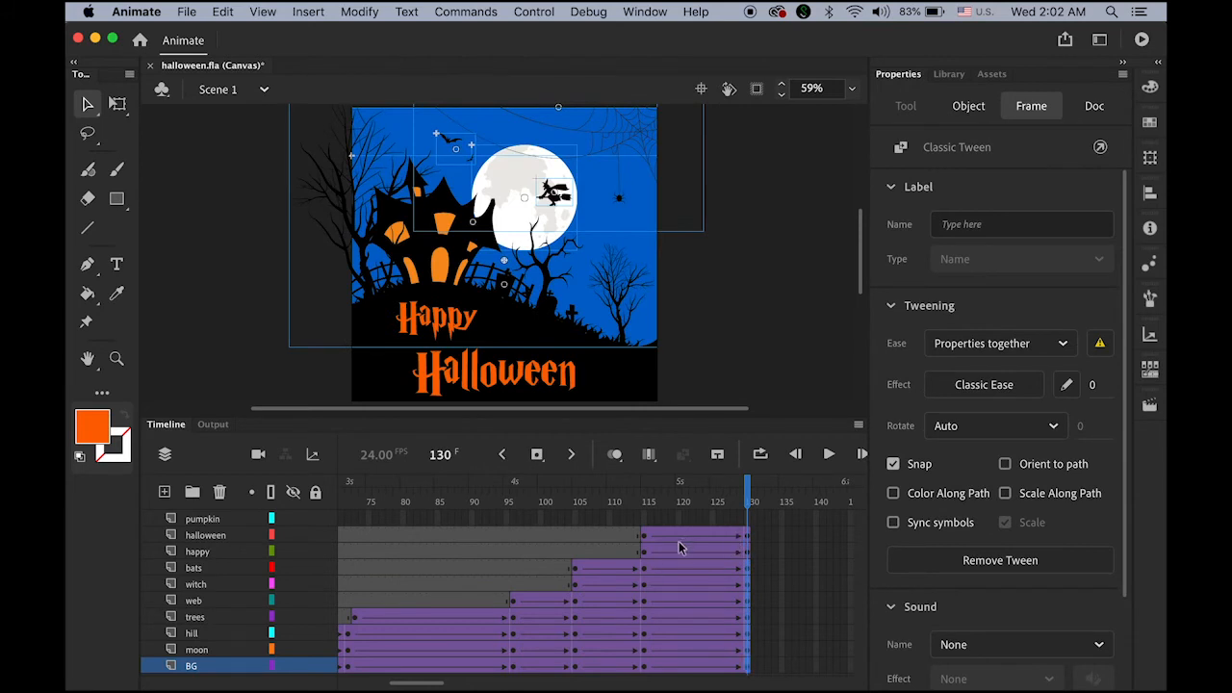
Step: Set the Alpha color effect of both title words, Happy and Halloween, to 0% at frame 115
left_click(642, 536)
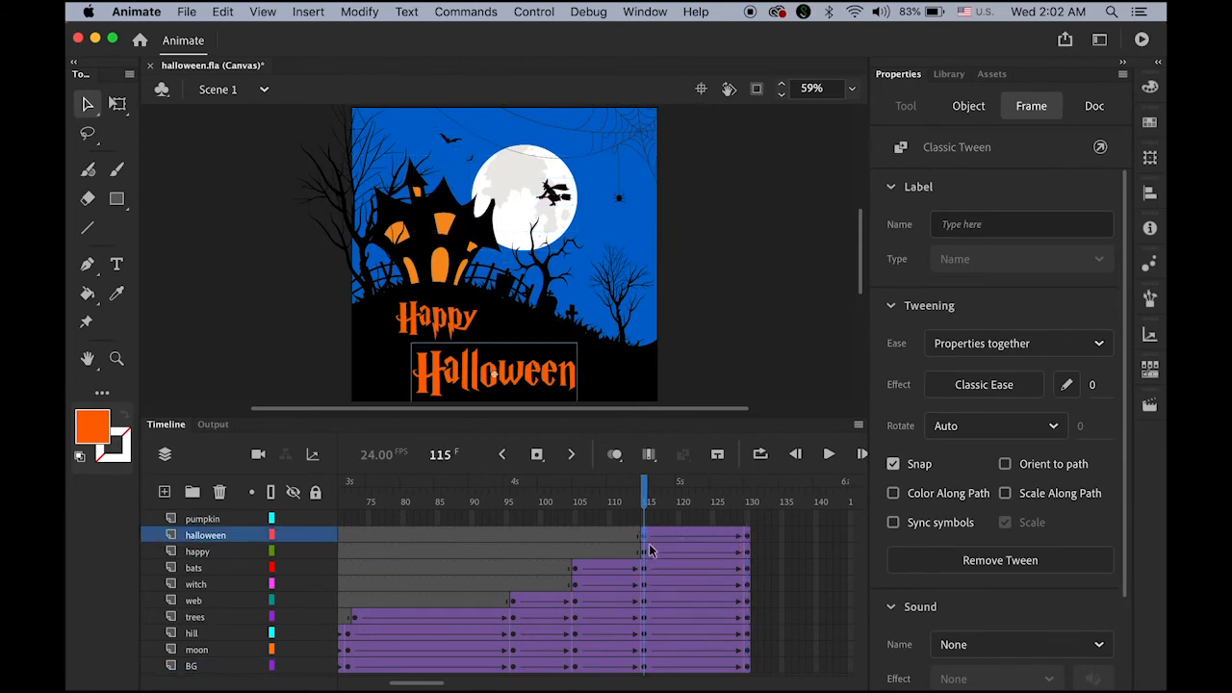
left_click(645, 552)
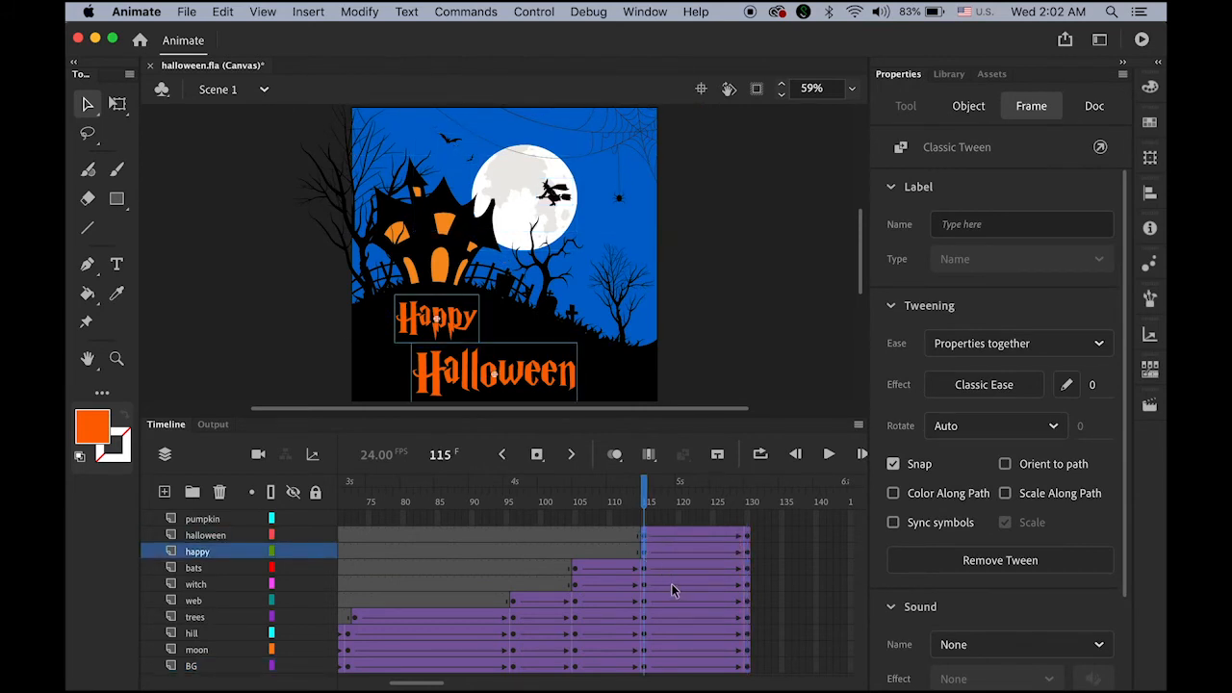
left_click(532, 388)
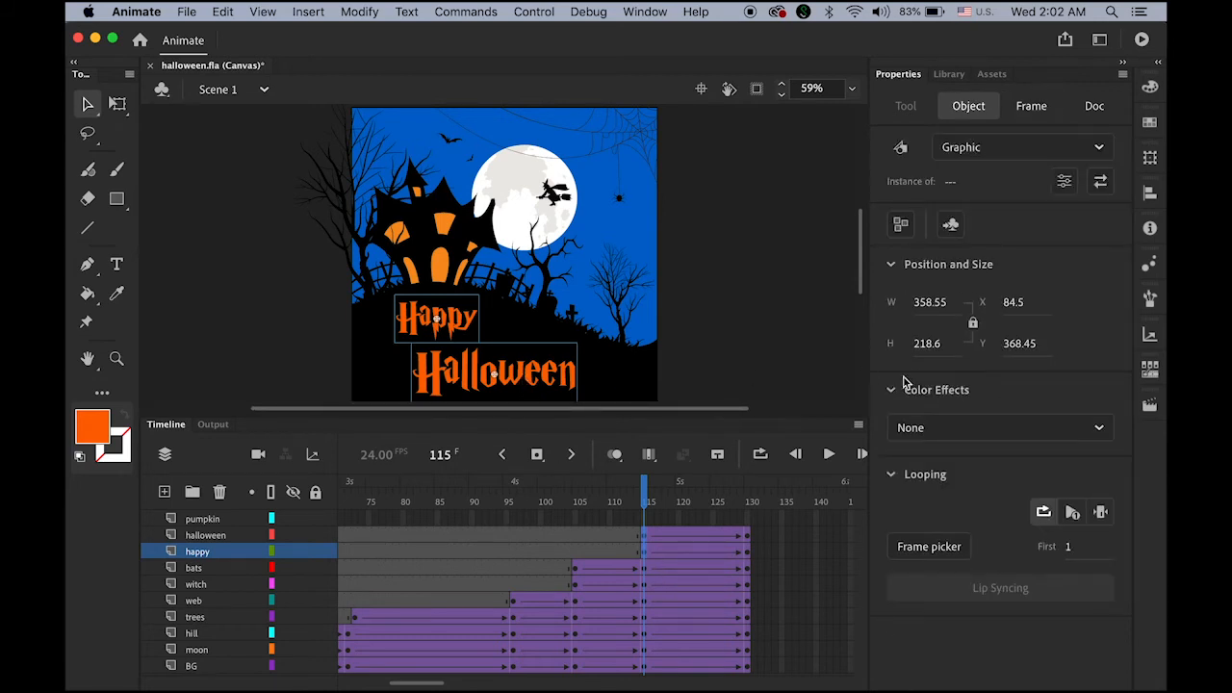
left_click(949, 428)
left_click(952, 571)
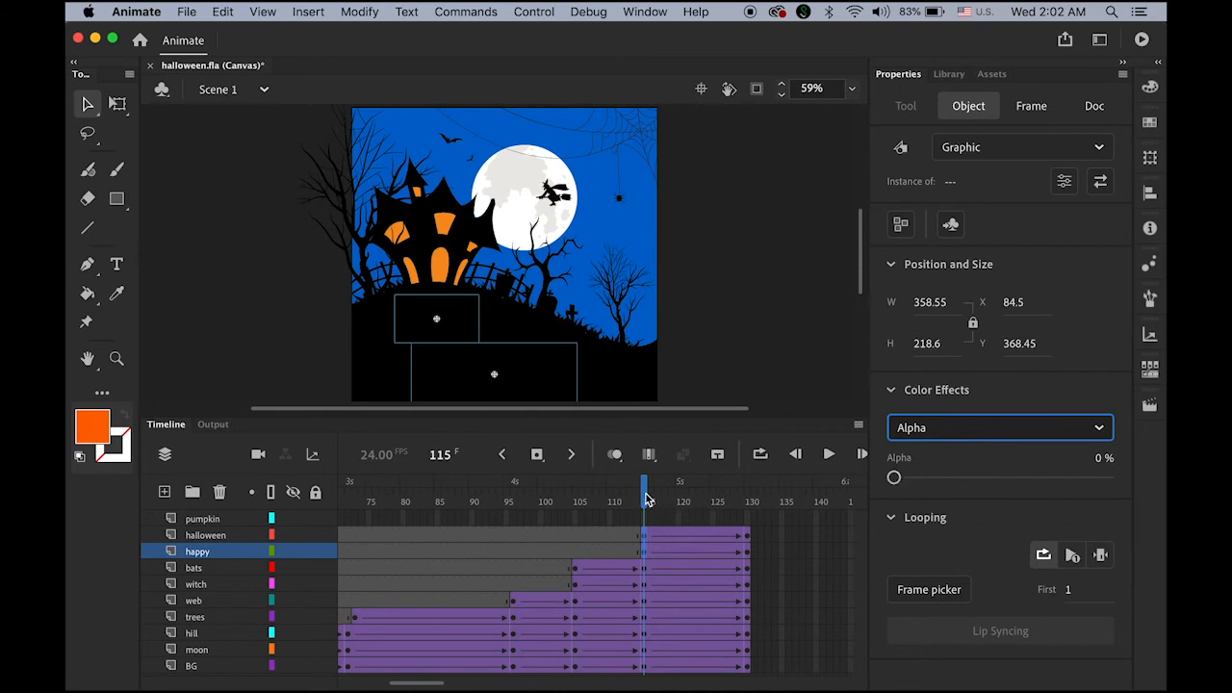
Step: Add keyframes at frame 117 on the happy and halloween layers and set both words' Alpha to 100%
left_click_drag(648, 499, 659, 501)
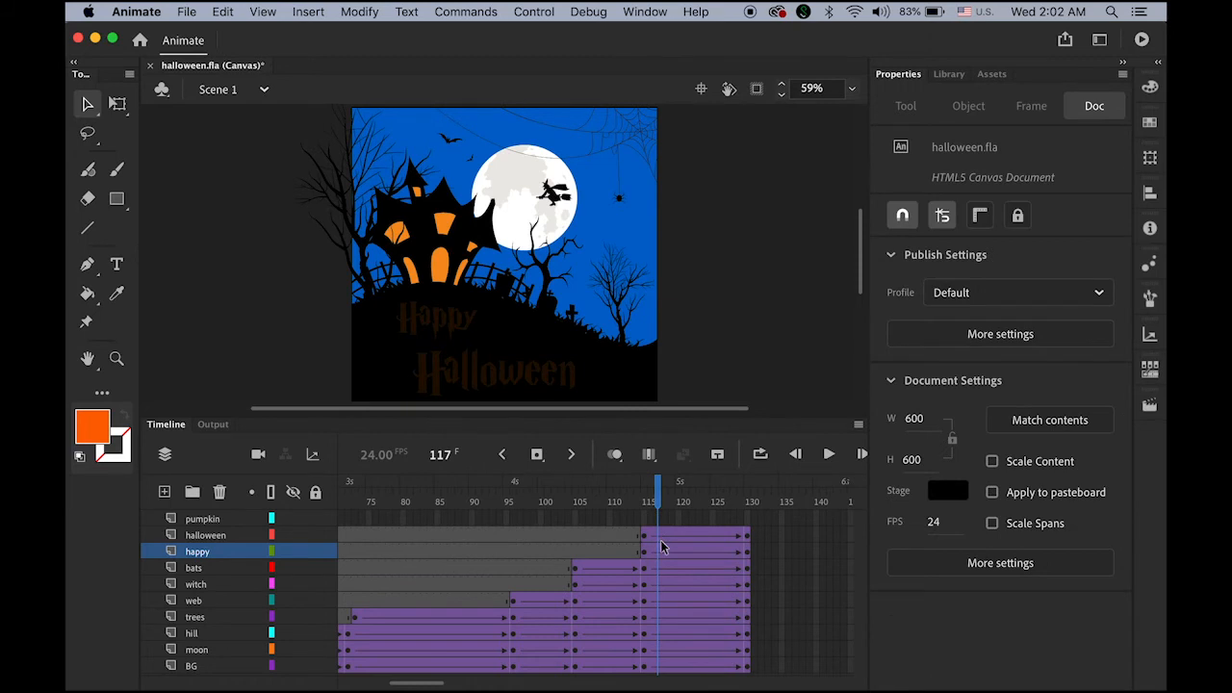
left_click(537, 456)
left_click(214, 537, "shift")
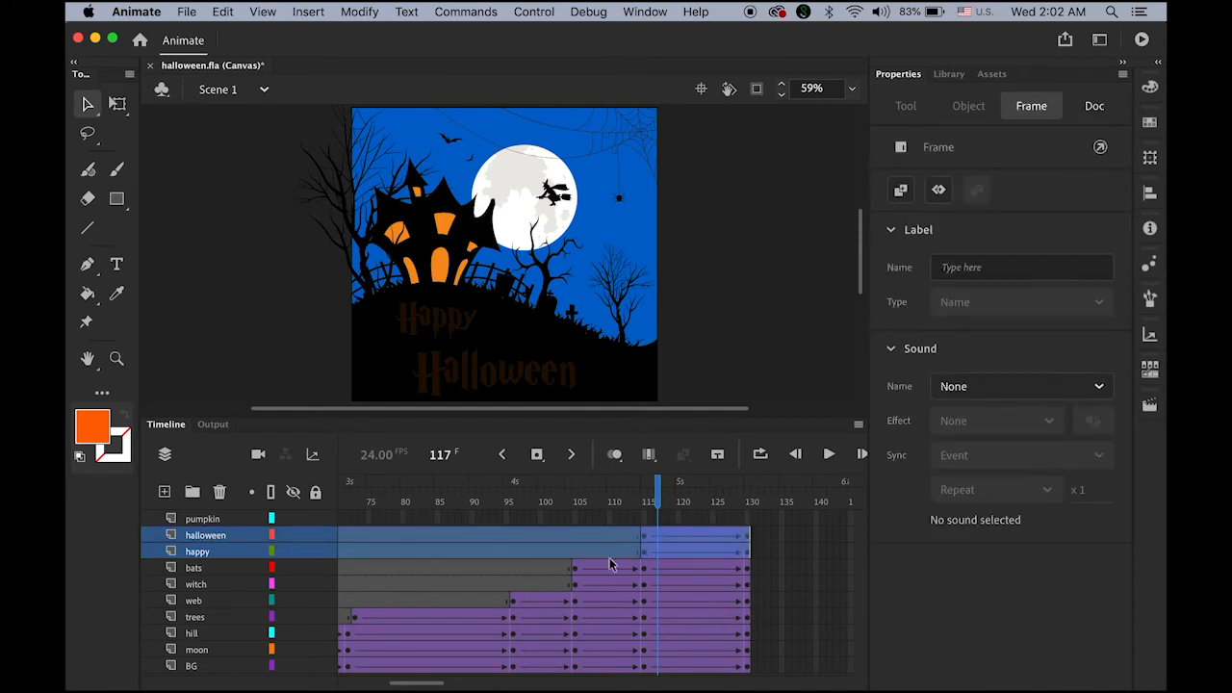
left_click(537, 454)
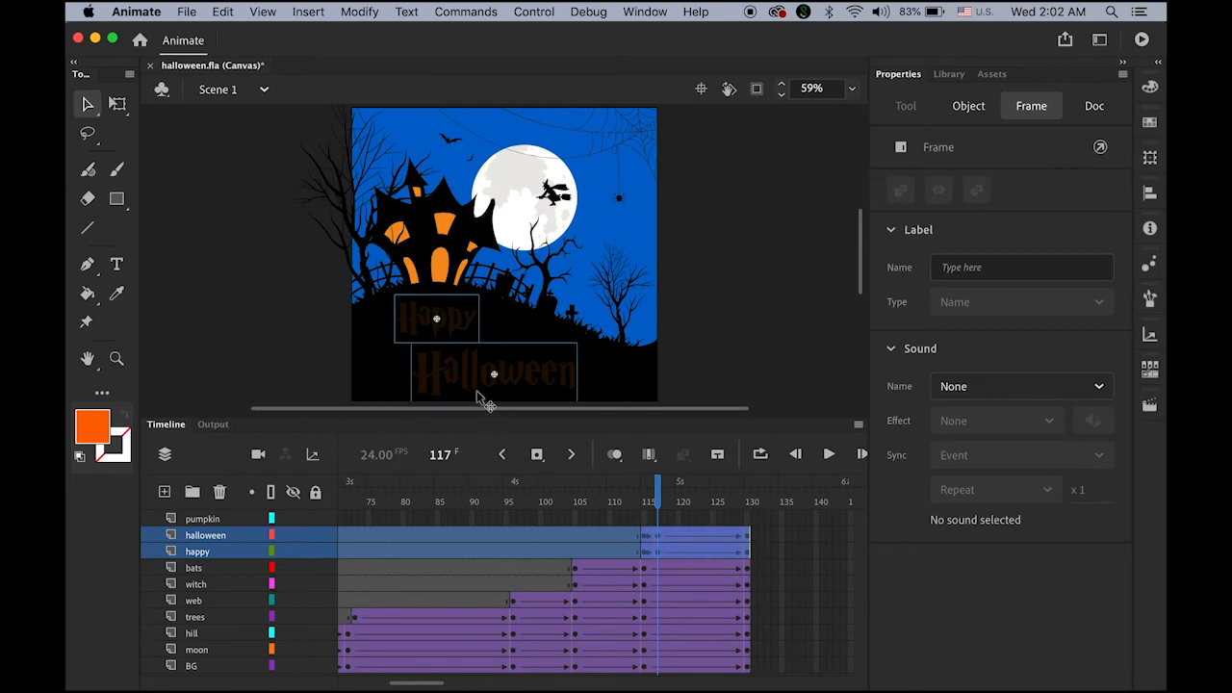
left_click(449, 371)
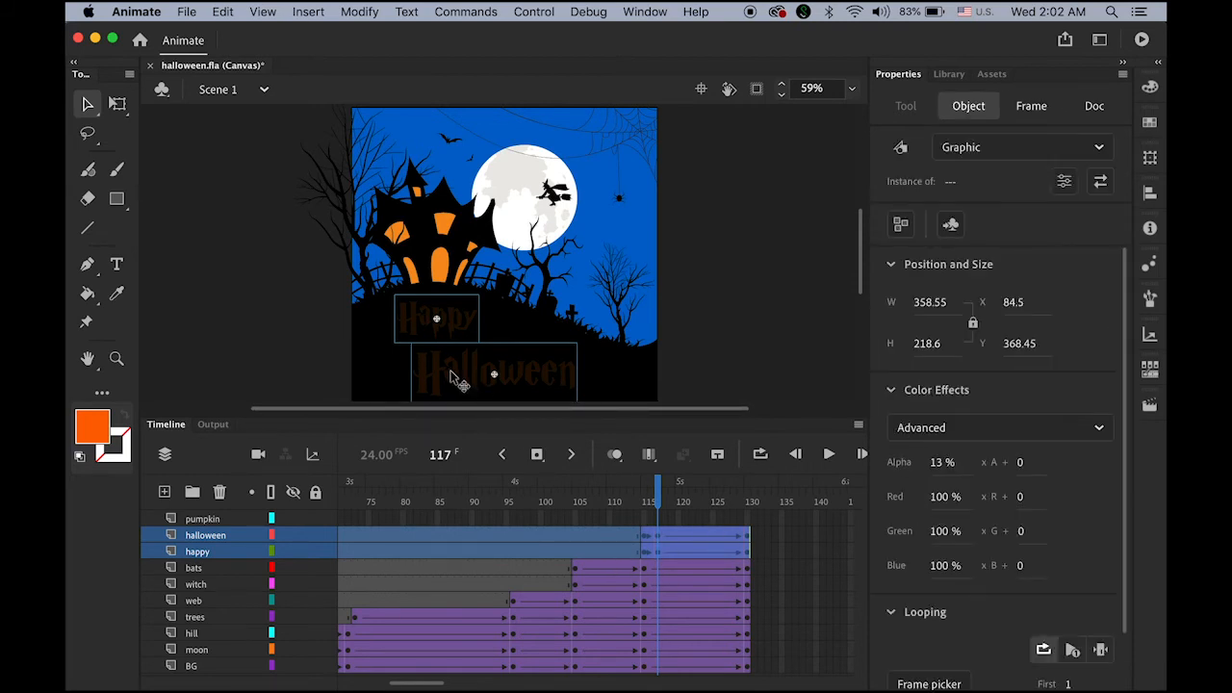
left_click(1099, 429)
left_click(1045, 570)
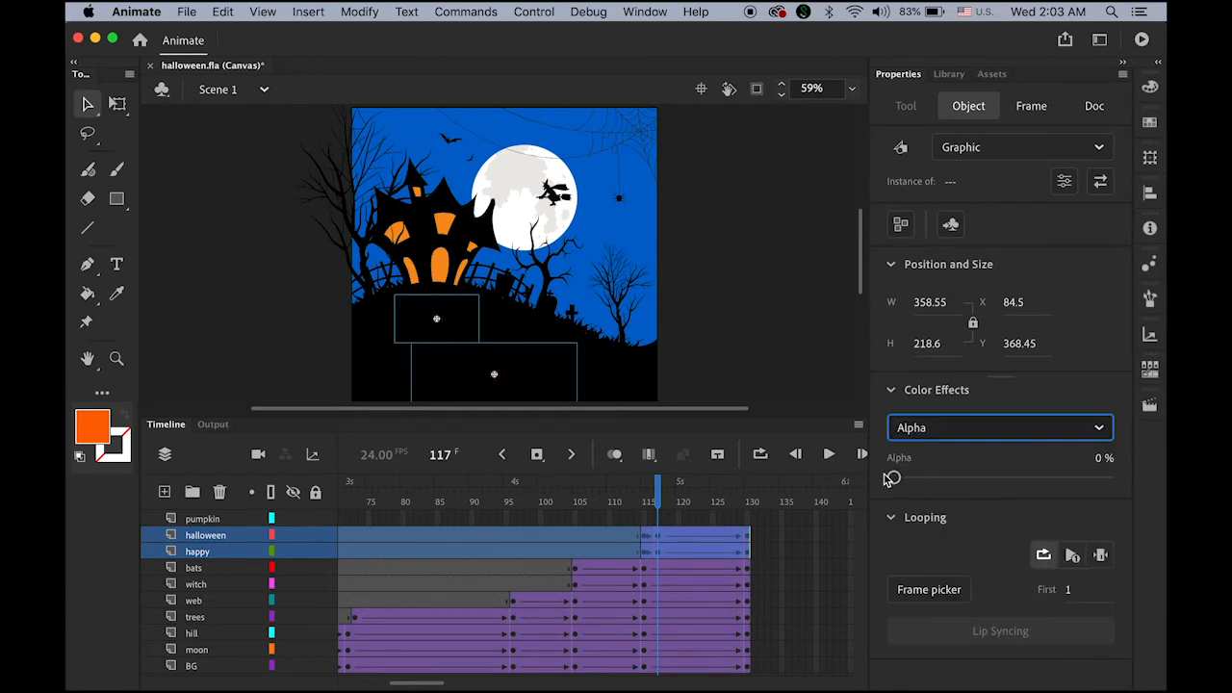
left_click_drag(889, 477, 1107, 479)
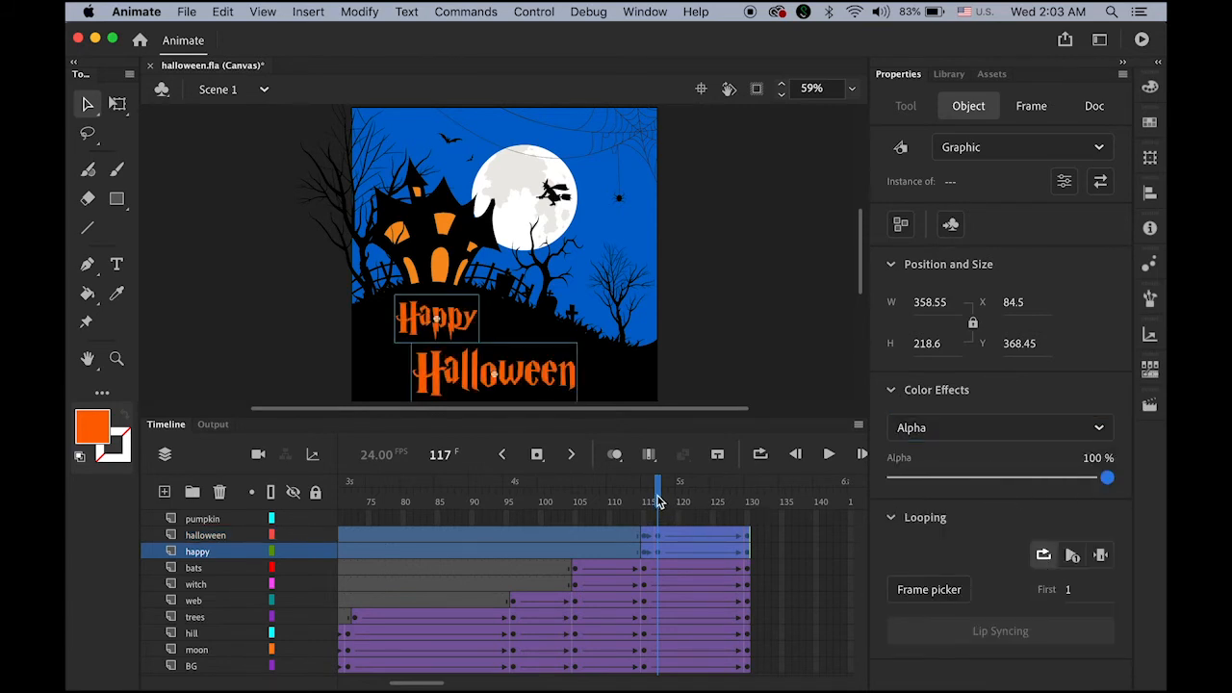
Step: Set both title words' Alpha to 0% on new keyframes at frame 119 and play the title flicker from frame 109
mouse_move(660, 501)
left_mouse_down()
mouse_move(636, 499)
mouse_move(674, 502)
left_mouse_up()
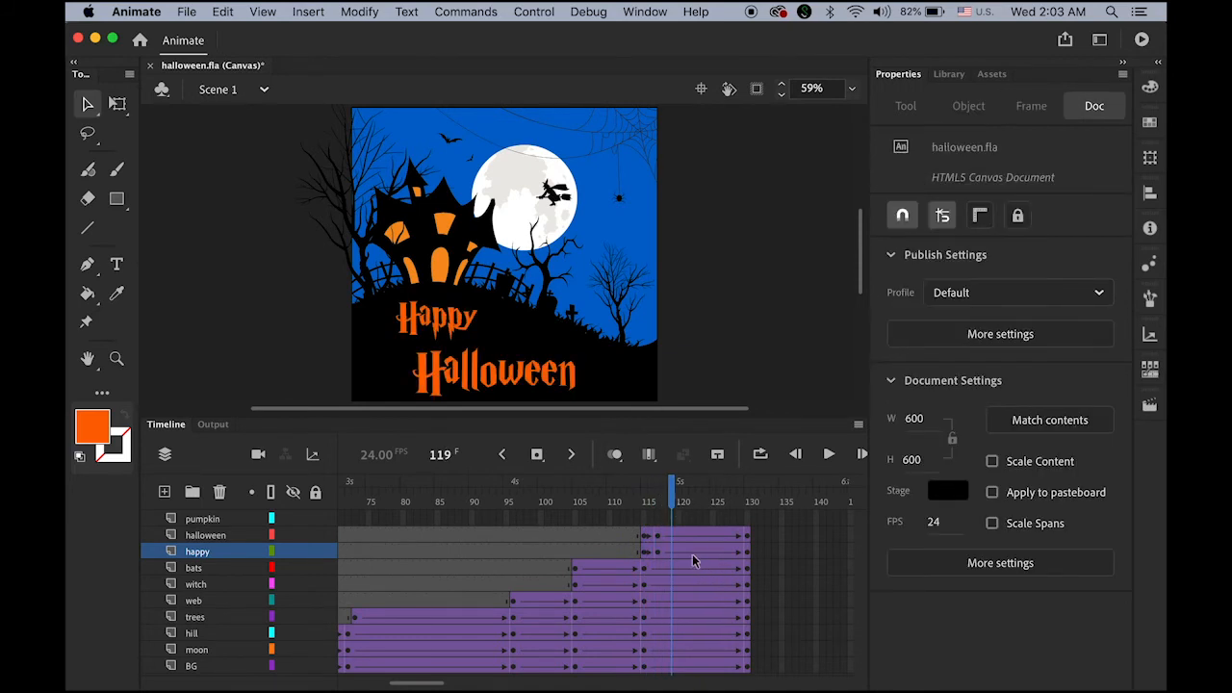
left_click(207, 537, "shift")
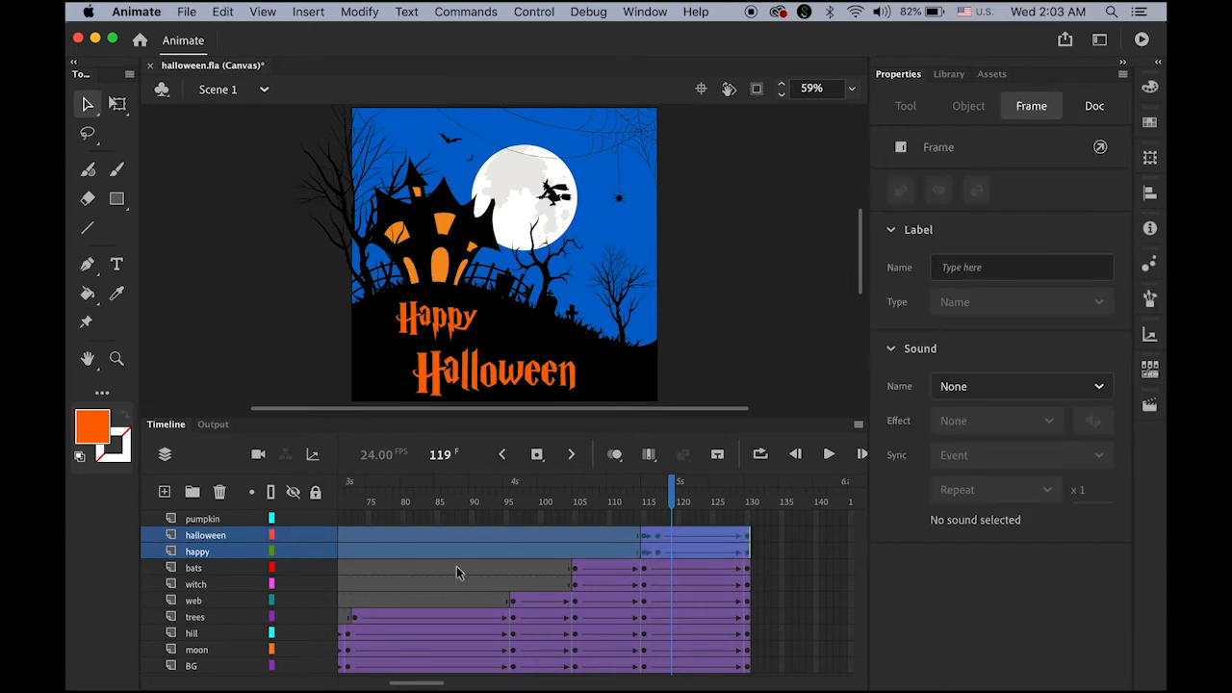
left_click(538, 455)
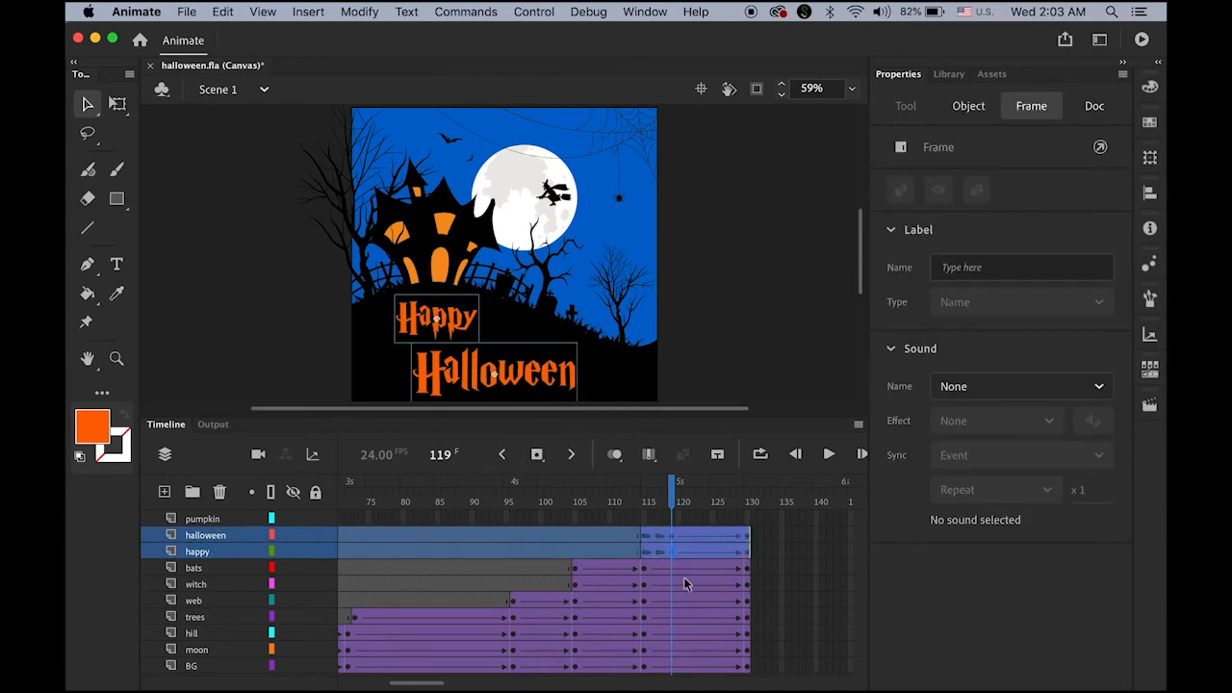
left_click(479, 382)
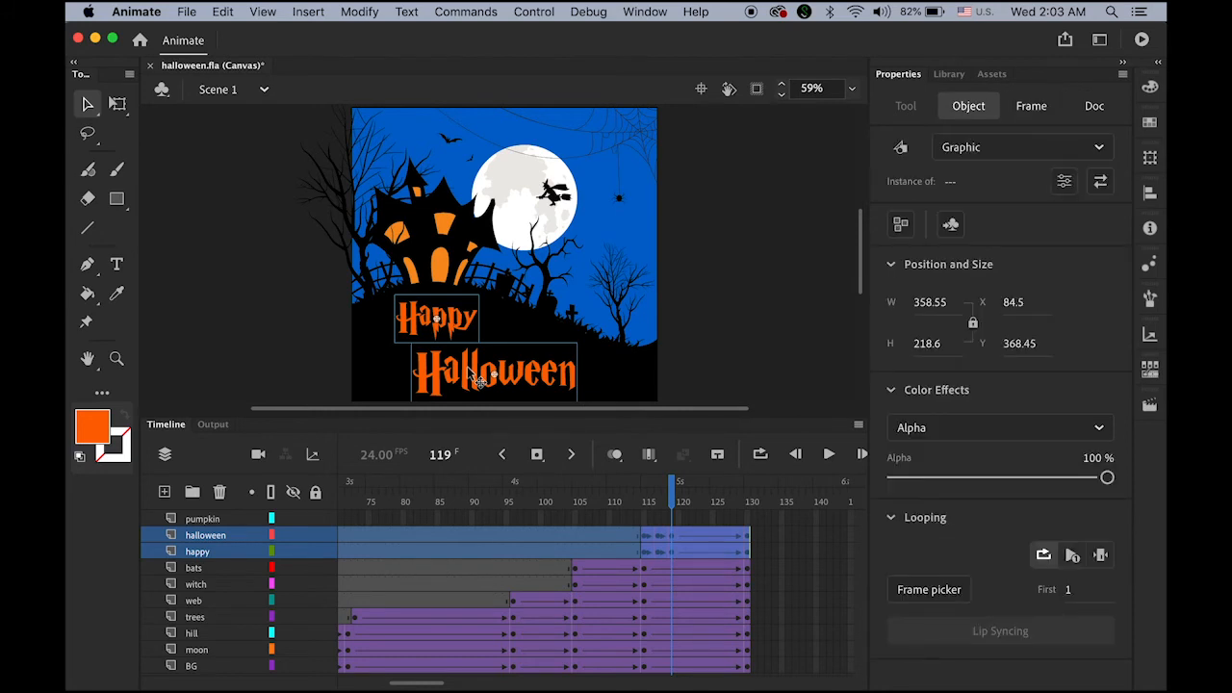
left_click_drag(1103, 476, 798, 491)
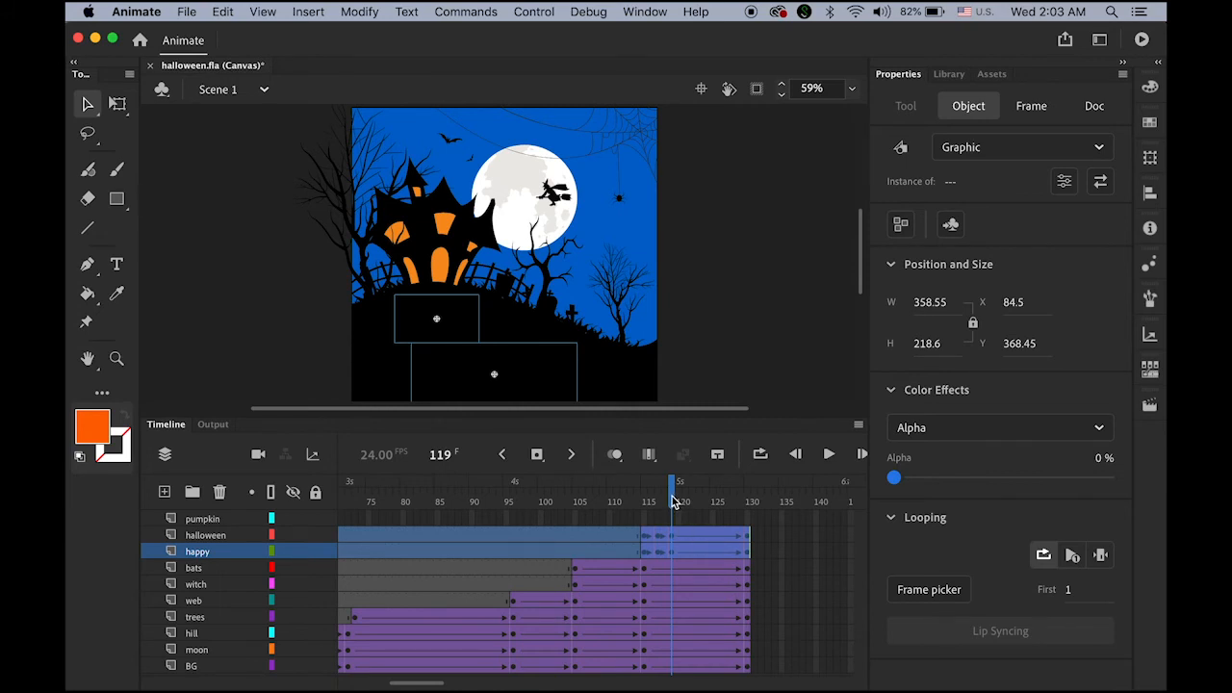
left_click_drag(676, 501, 602, 518)
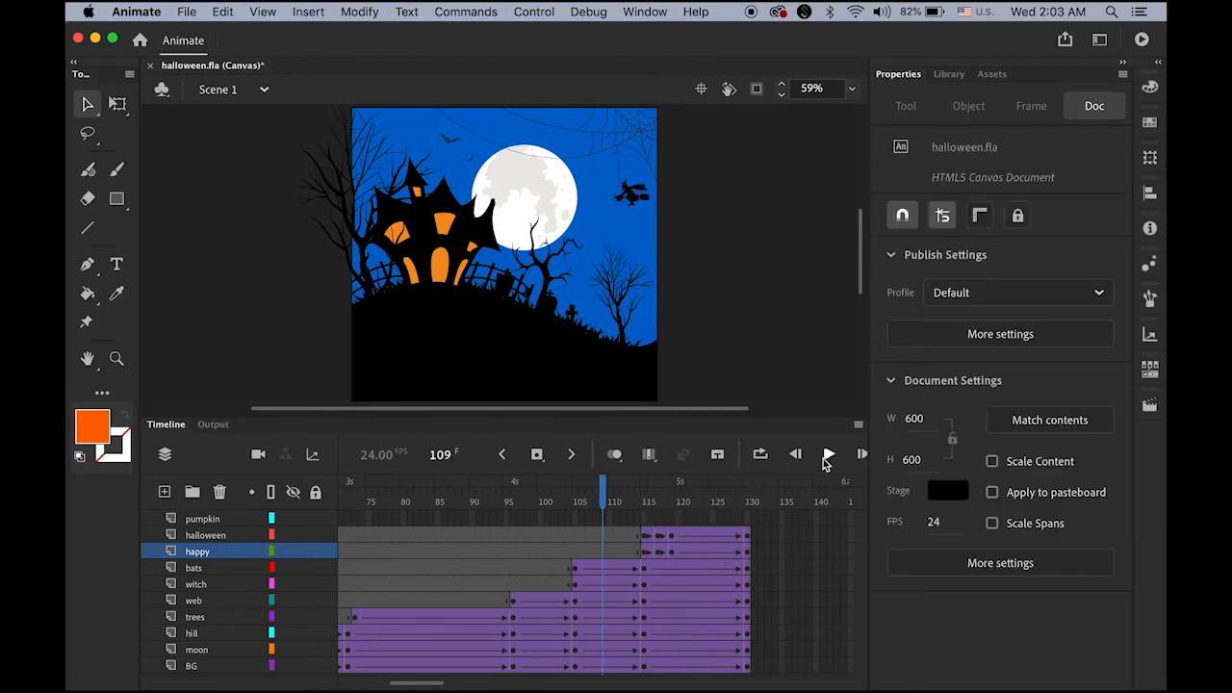
left_click(827, 455)
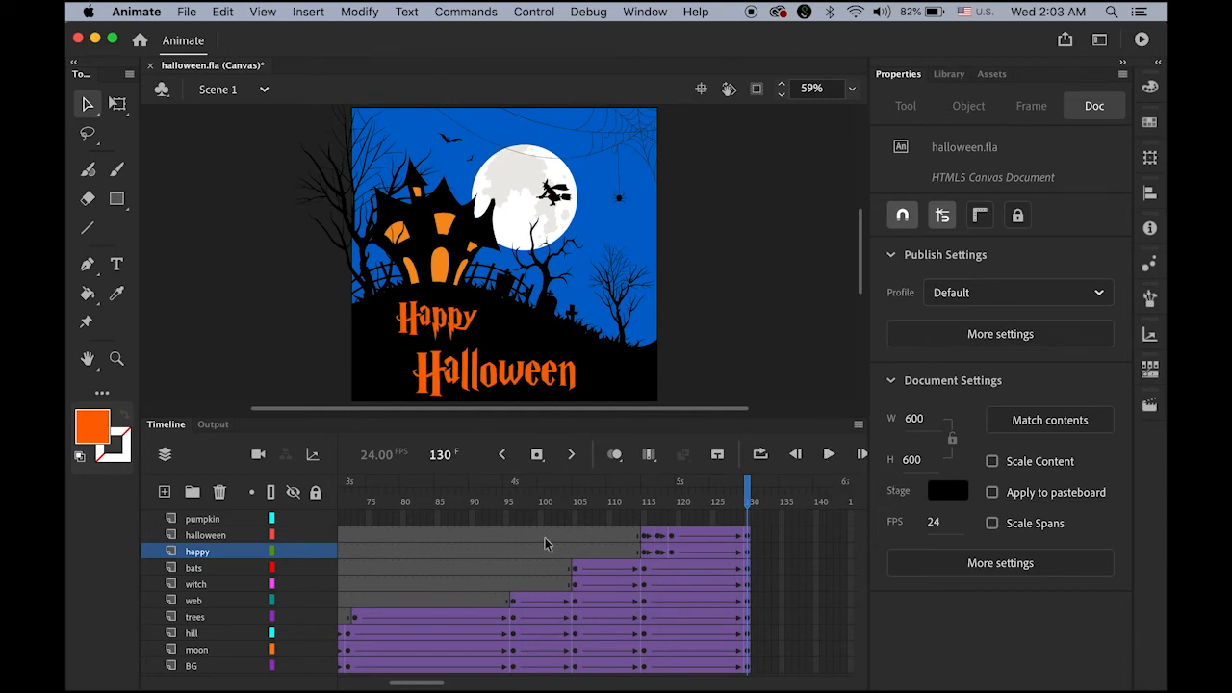
Step: Move the pumpkin layer's frame 1 keyframe to frame 130
left_click(173, 519)
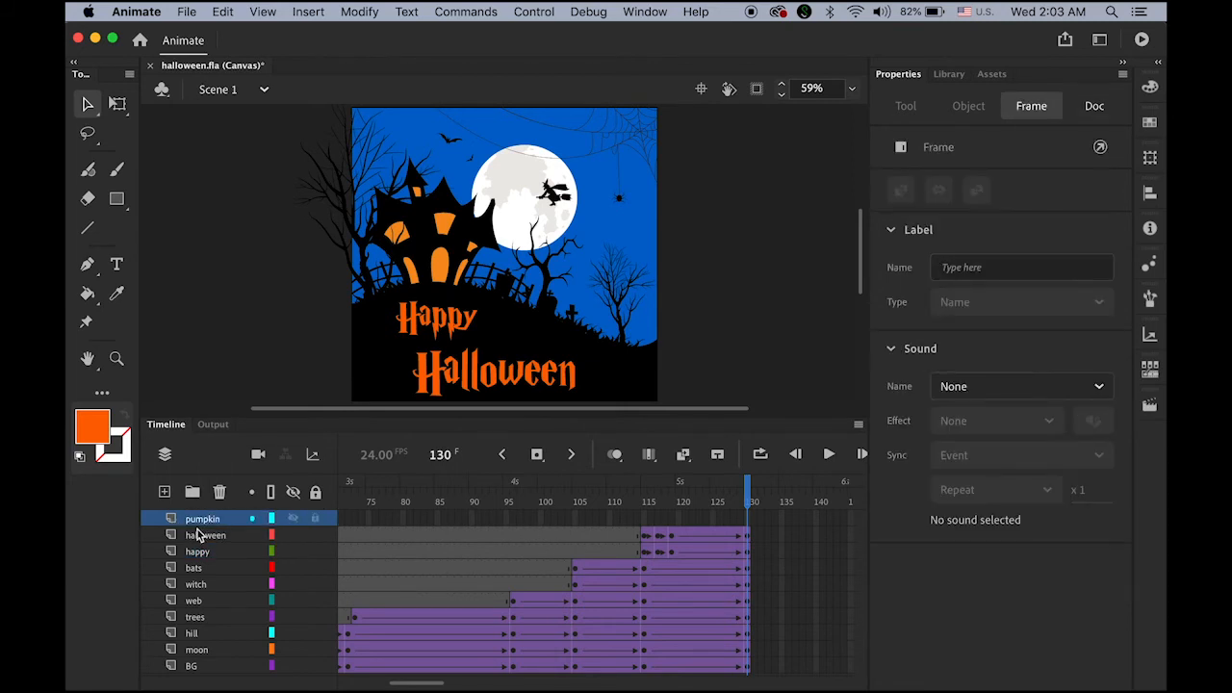
left_click_drag(428, 684, 364, 685)
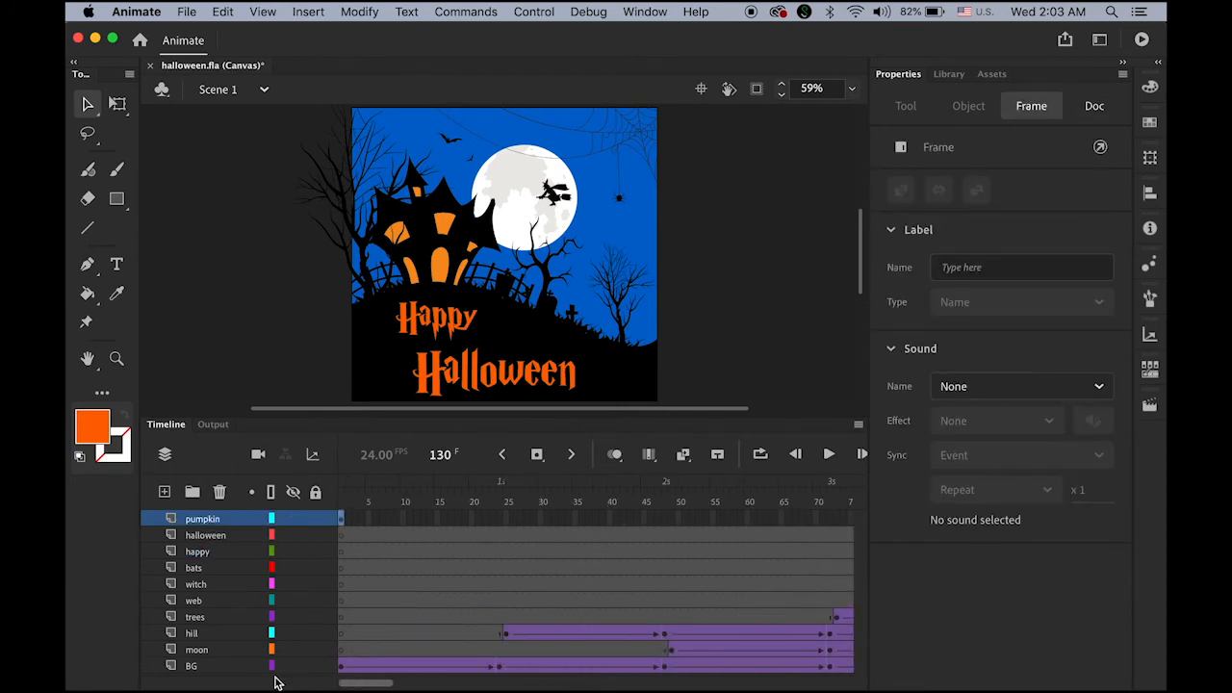
left_click(342, 515)
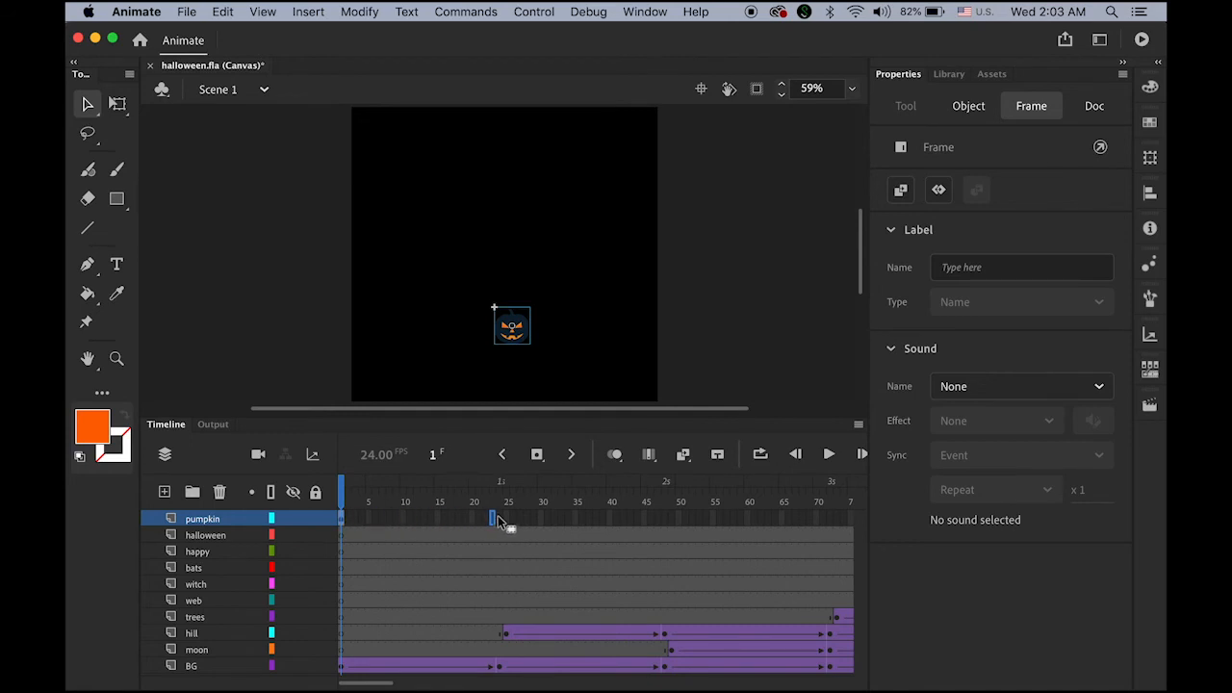
left_click_drag(497, 520, 748, 518)
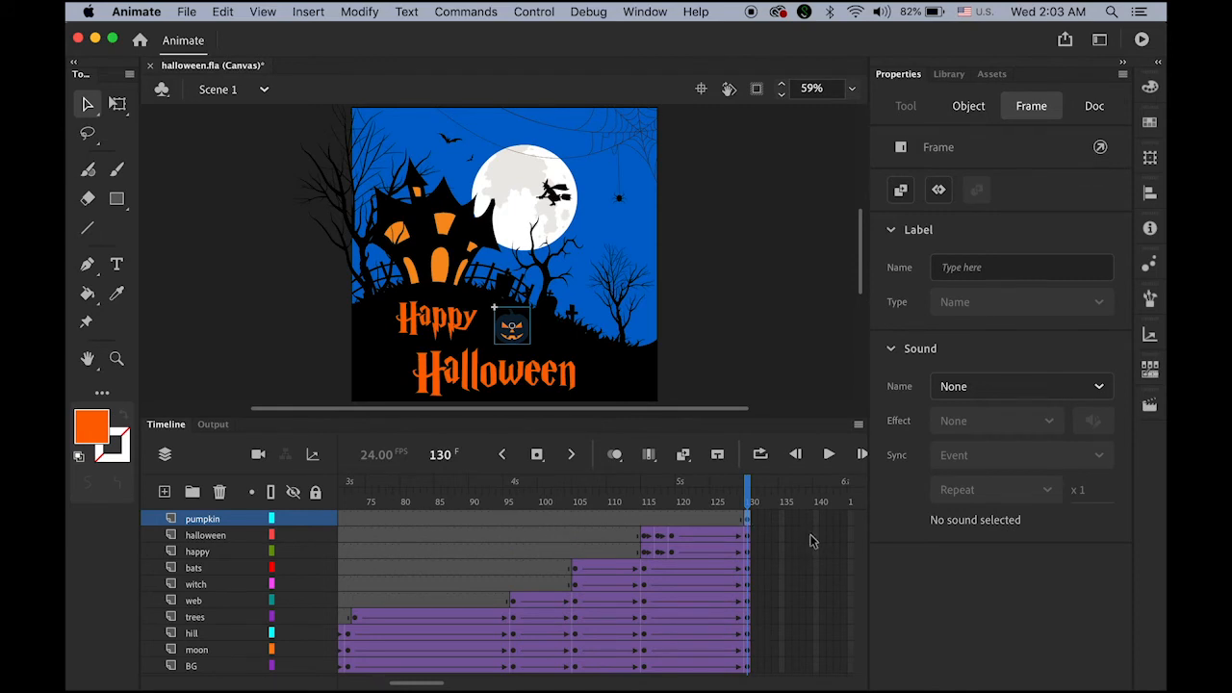
Step: Apply a classic tween to the pumpkin layer from frame 130 and add its end keyframe at frame 140
left_click(310, 11)
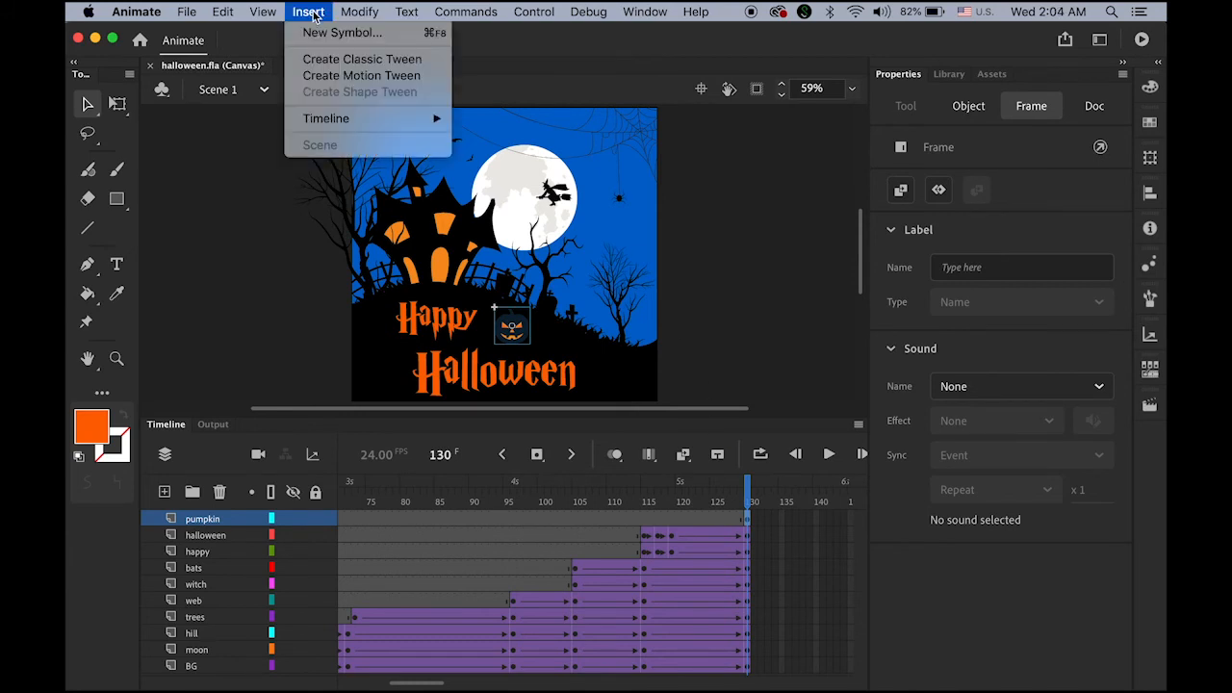
left_click(346, 60)
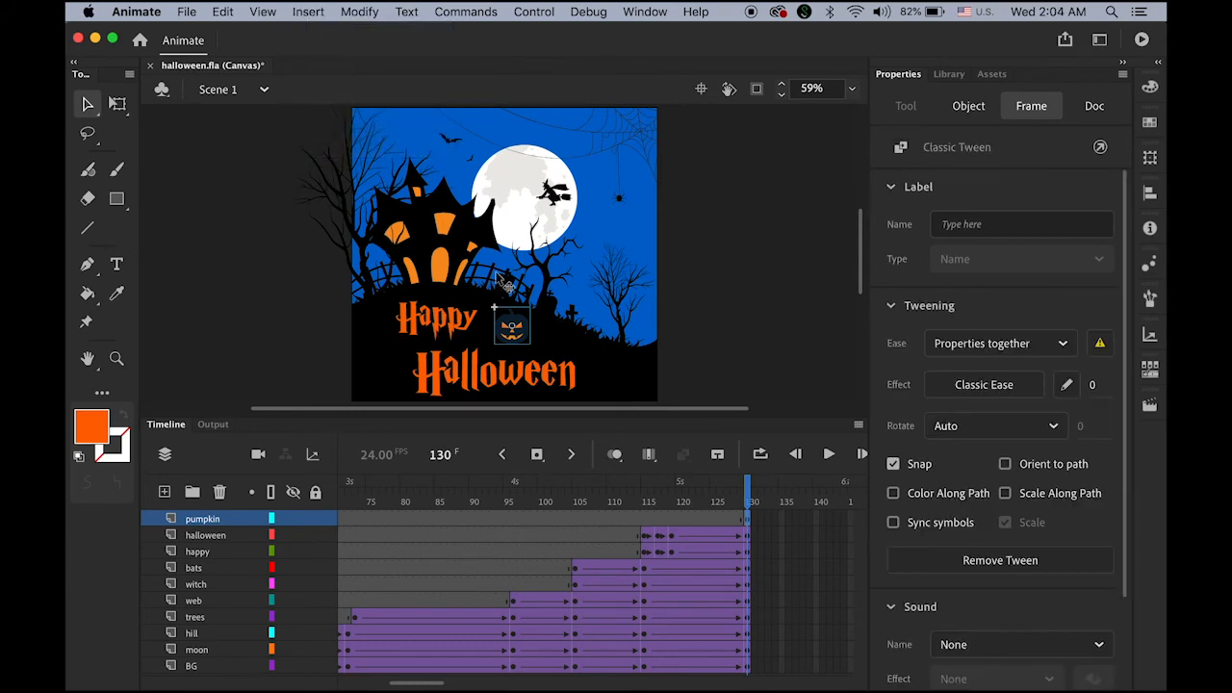
left_click(816, 520)
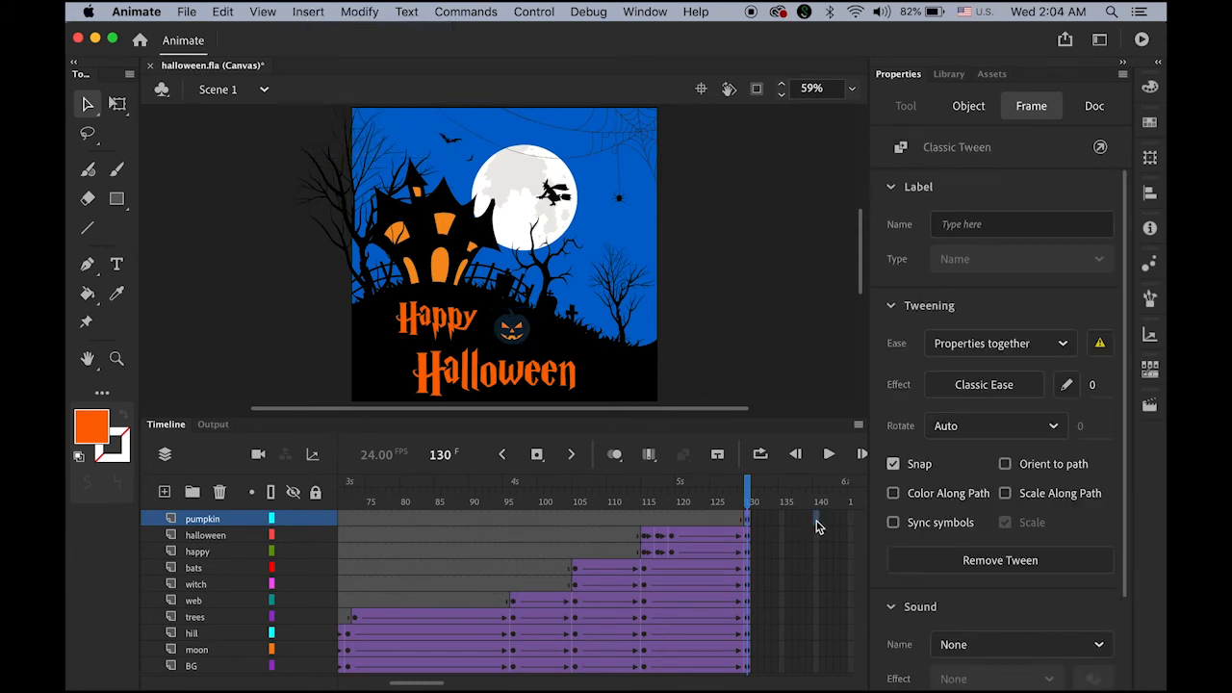
left_click(529, 465)
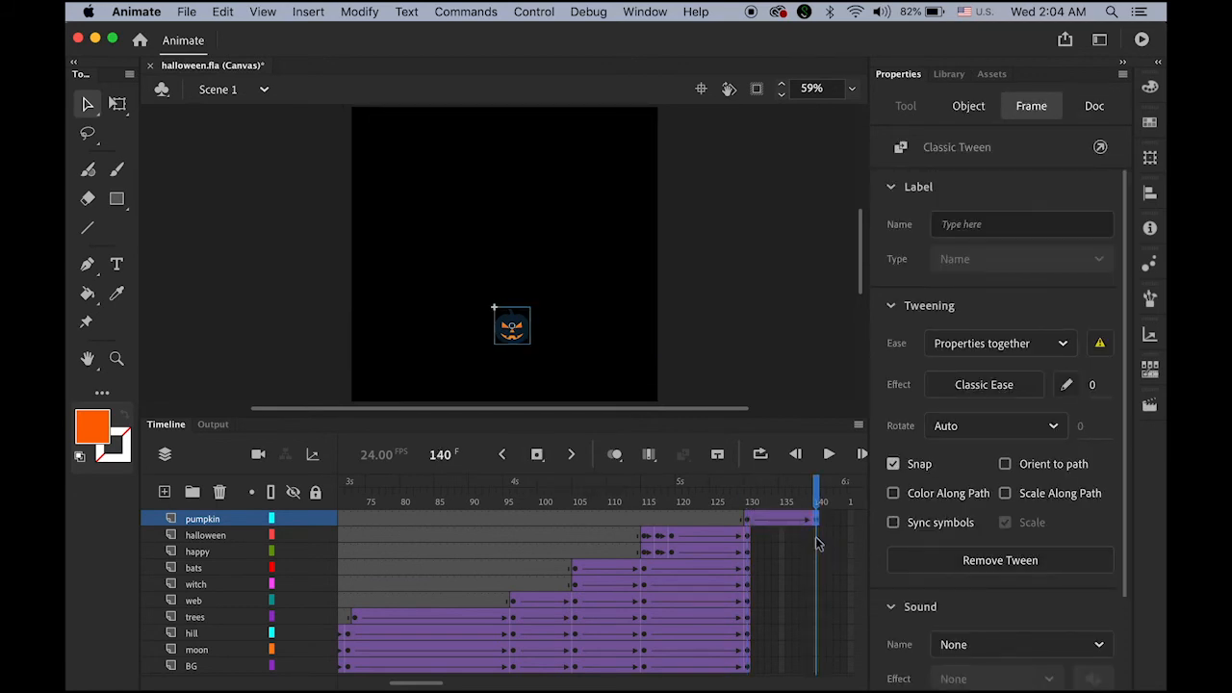
Step: Insert keyframes at frame 140 on every layer from halloween down to BG
left_click(816, 536)
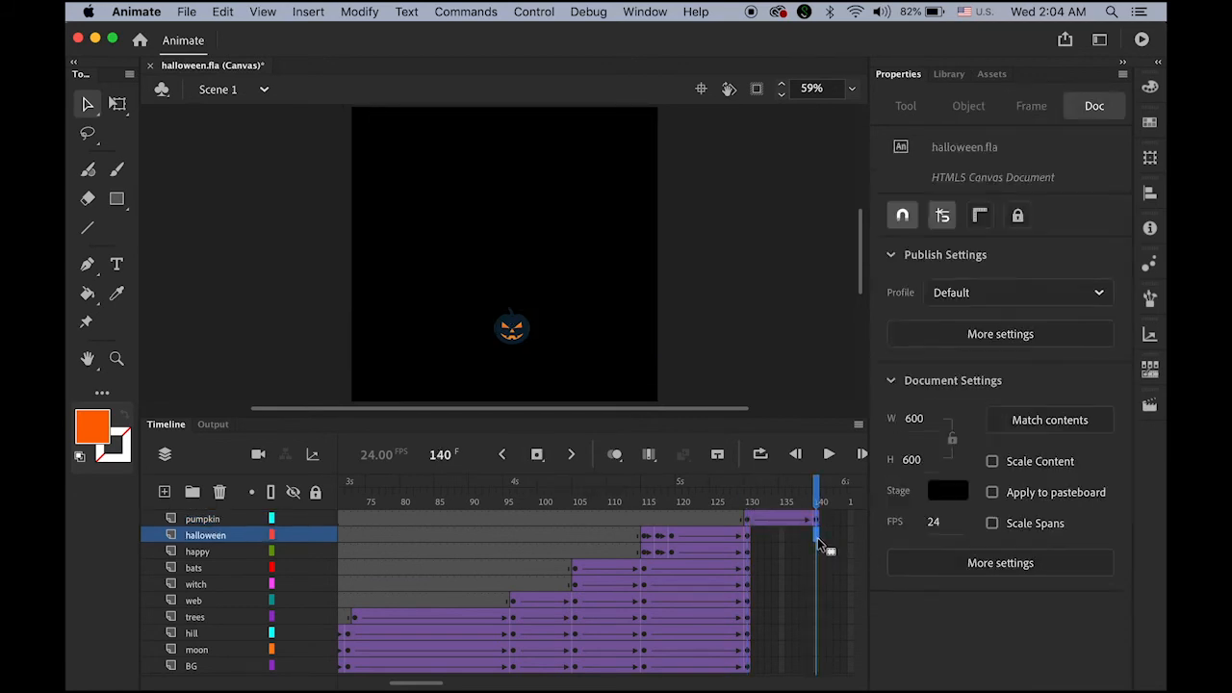
left_click(817, 668, "shift")
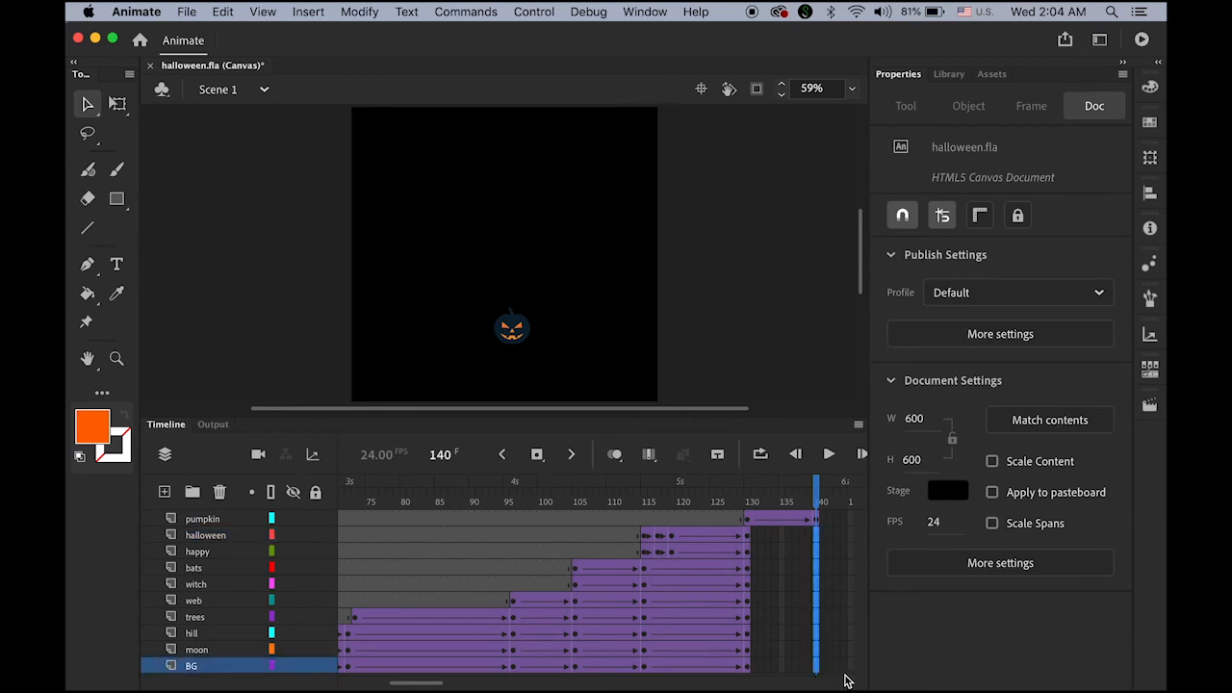
left_click(537, 454)
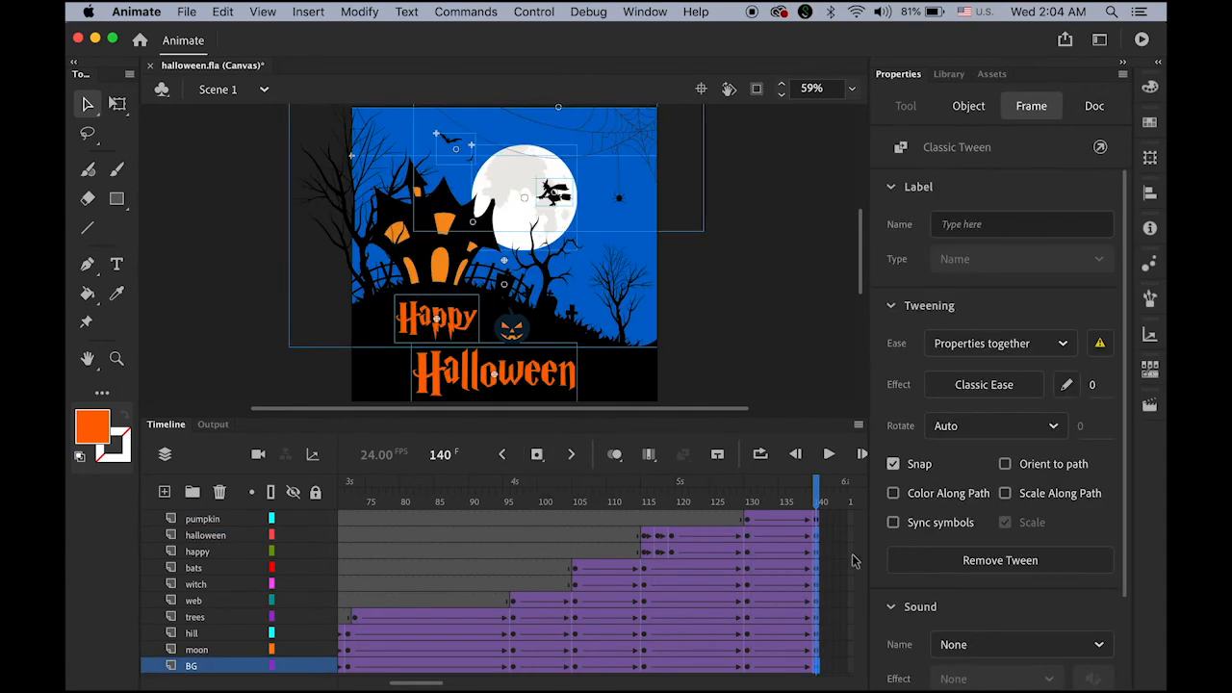
Step: At frame 130, raise the pumpkin slightly to Y 368.45 and set its Alpha to 0%
left_click_drag(819, 502, 758, 501)
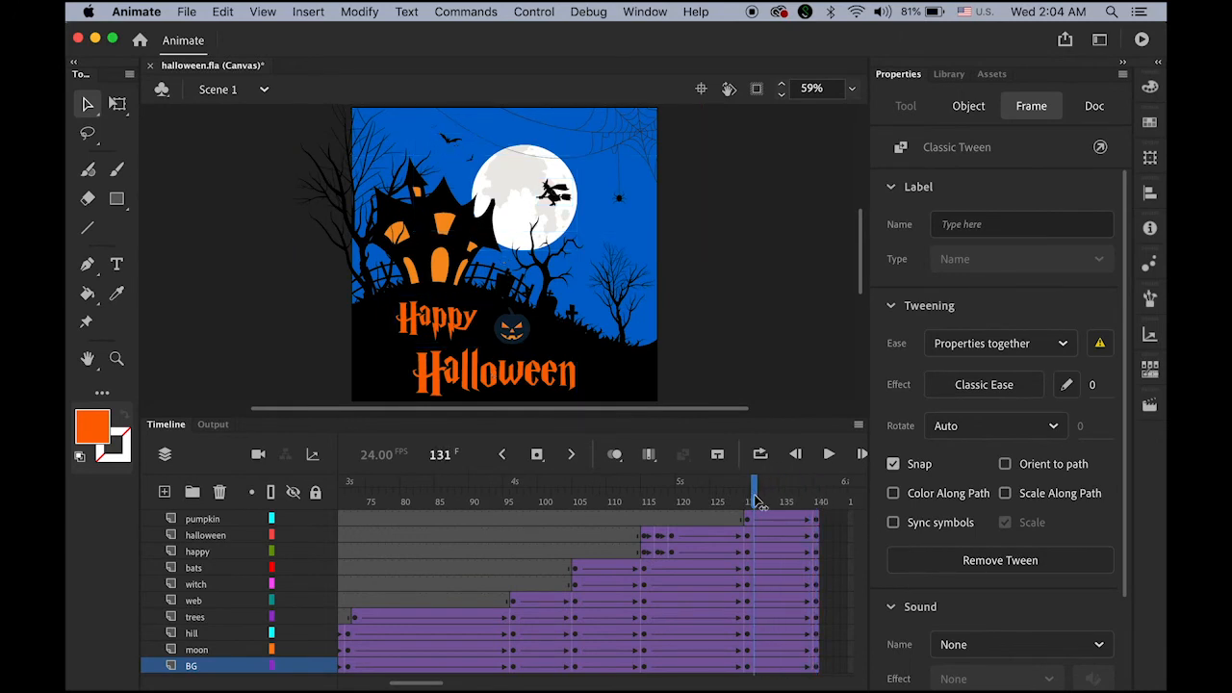
left_click(752, 519)
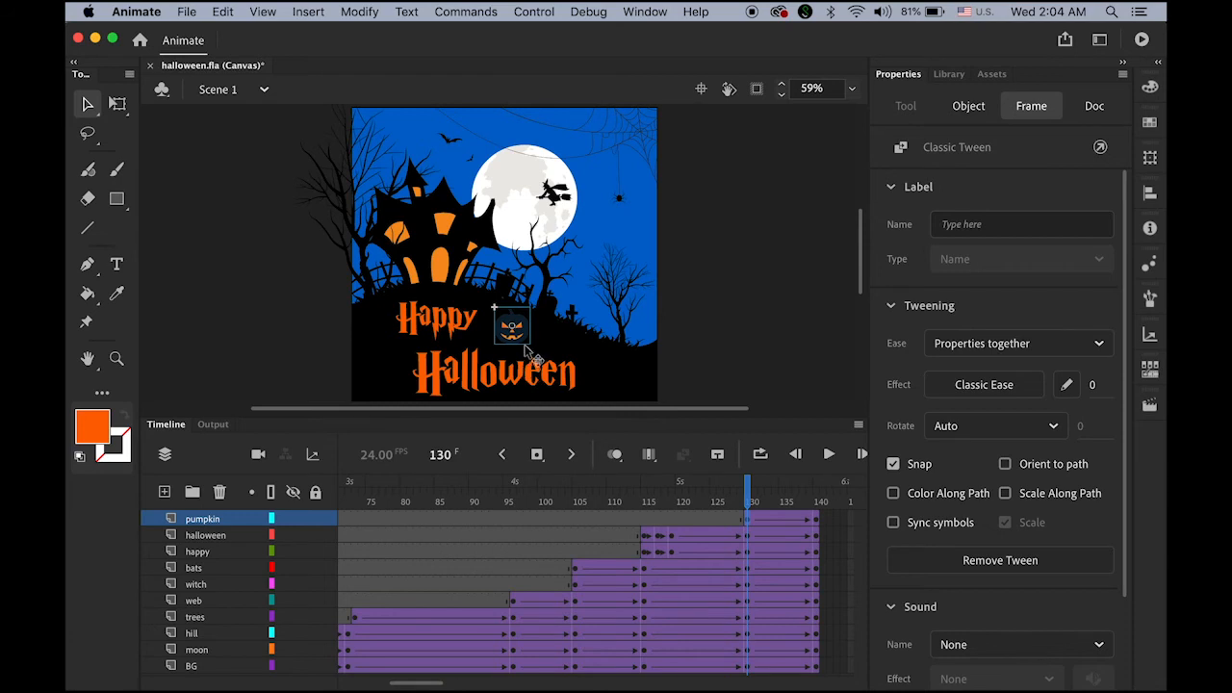
left_click_drag(532, 349, 525, 328)
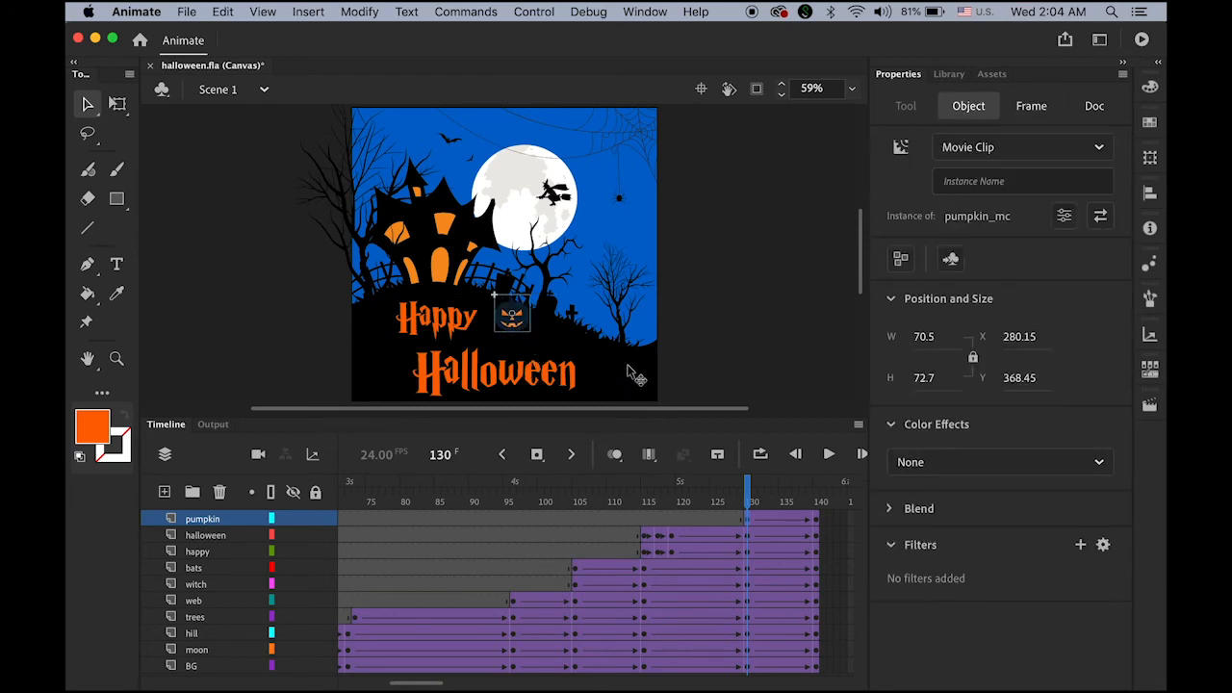
left_click(1059, 464)
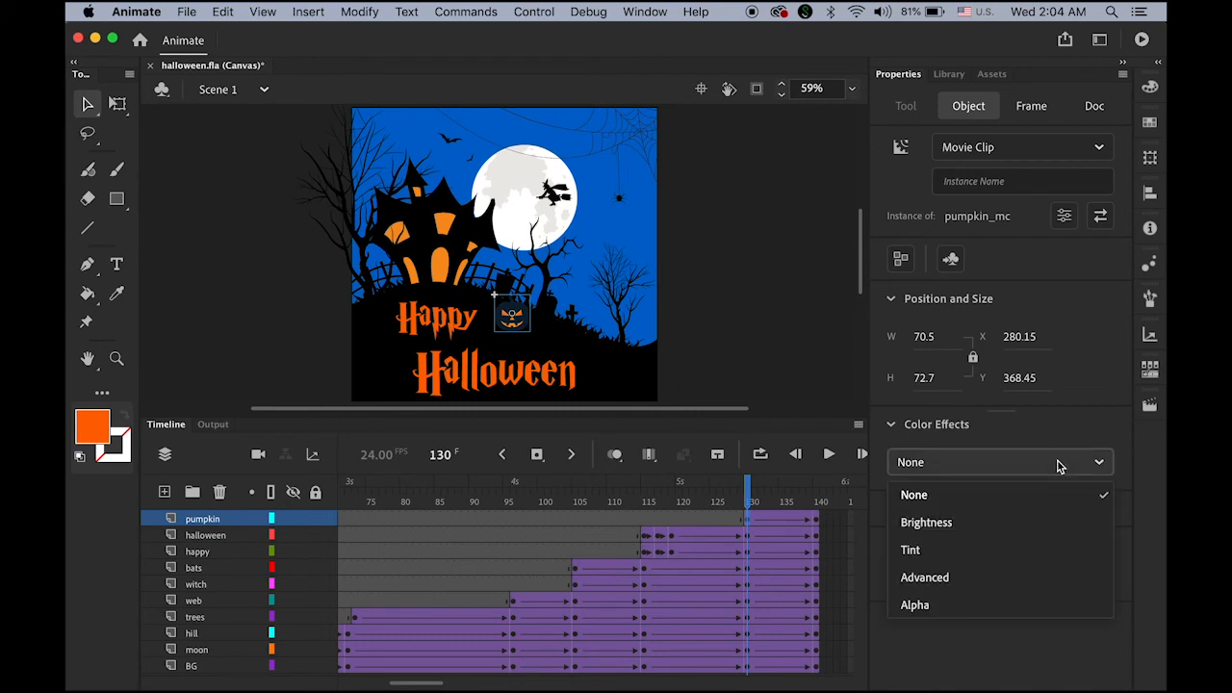
left_click(1030, 605)
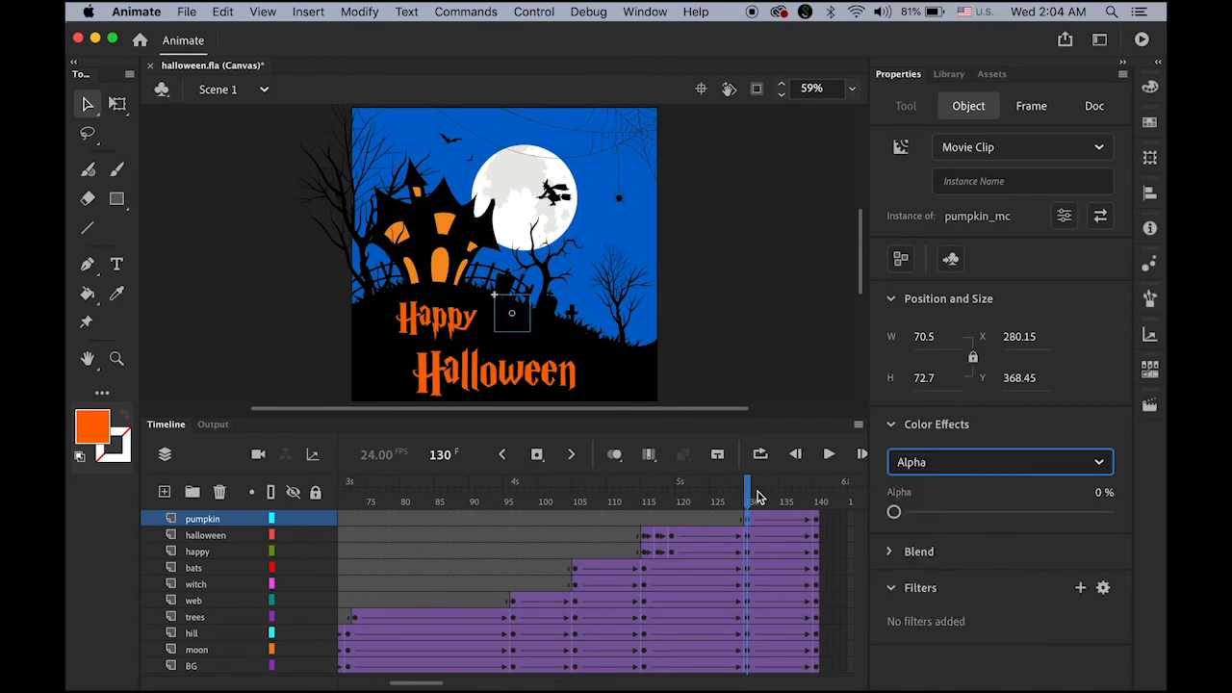
Step: Scrub through the pumpkin's entrance and play the whole animation from frame 1
left_click_drag(753, 497, 809, 506)
left_click_drag(729, 506, 76, 505)
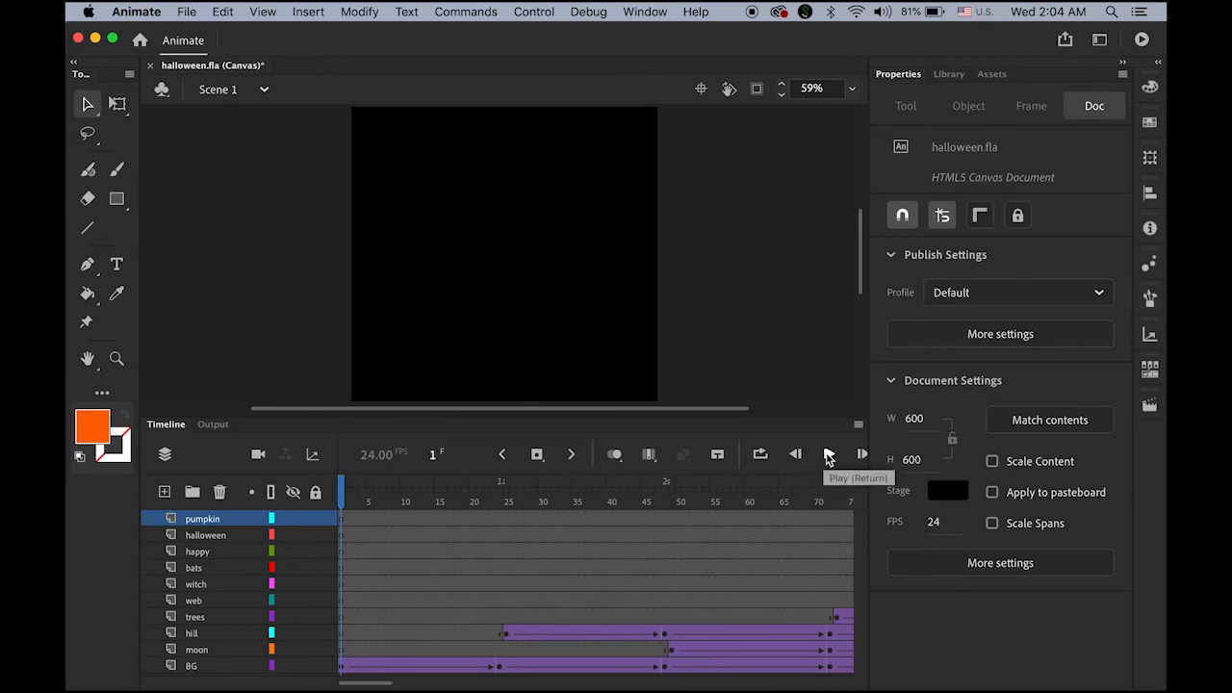
left_click(829, 454)
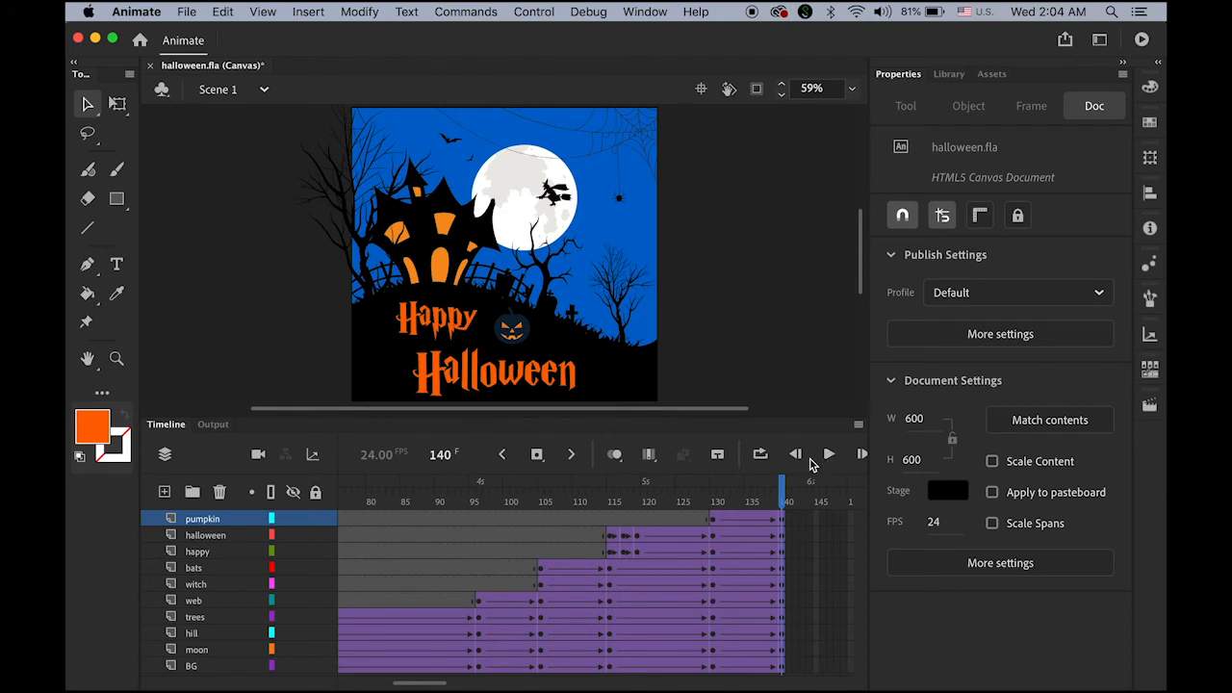
left_click(556, 197)
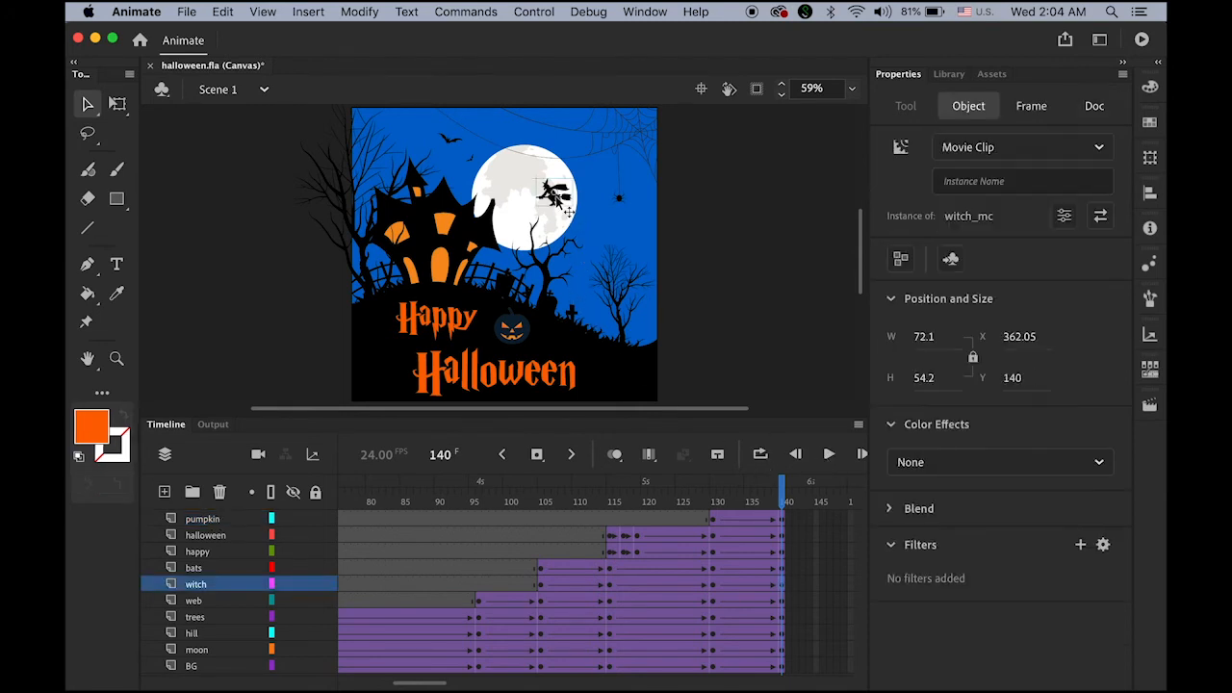
left_click(564, 152)
left_click(626, 154)
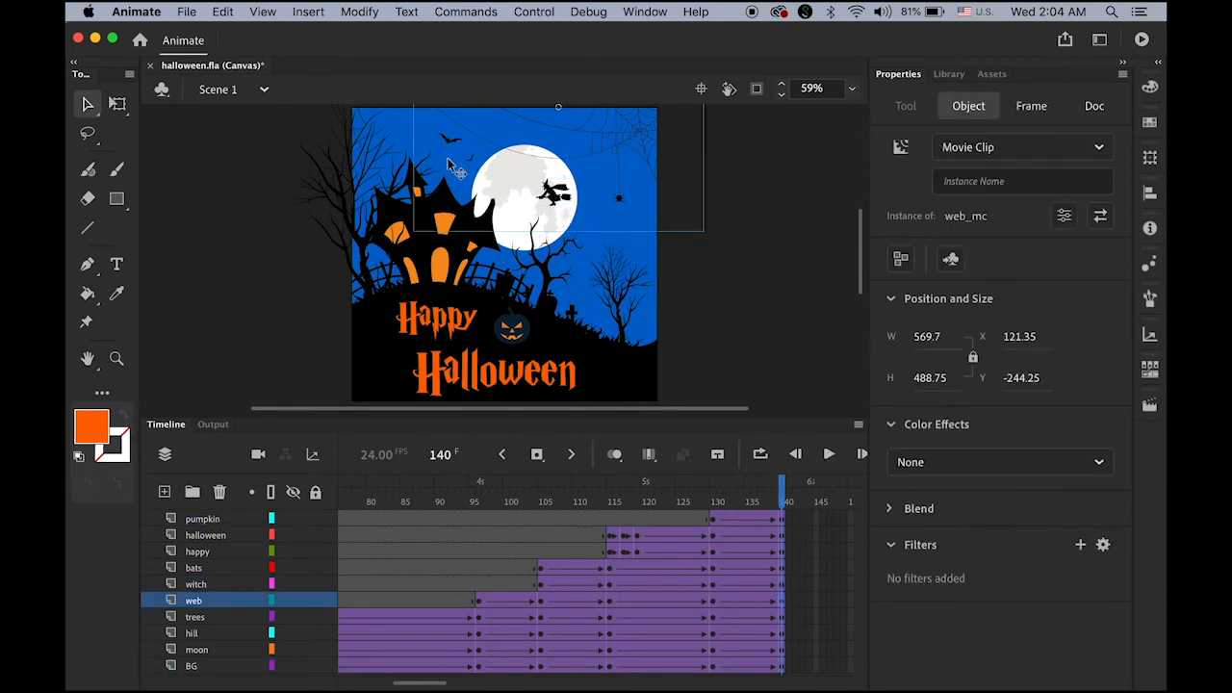
left_click(373, 185)
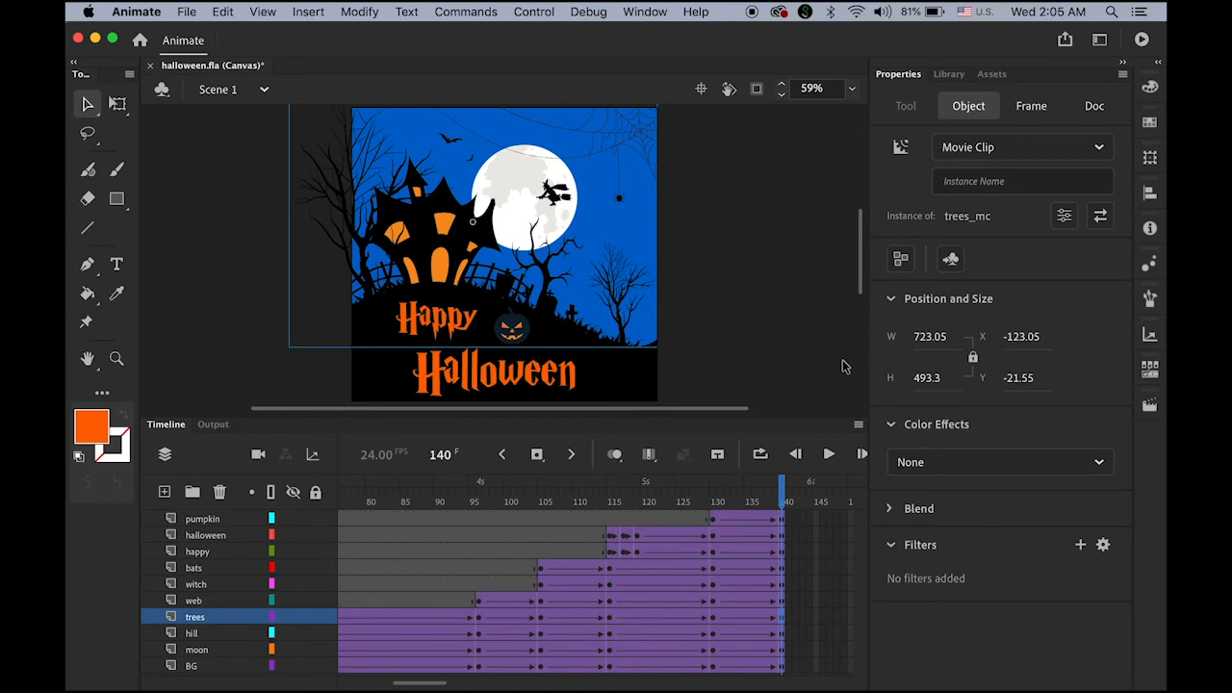
Step: Test the movie in the browser and close the preview page
left_click(532, 12)
mouse_move(609, 186)
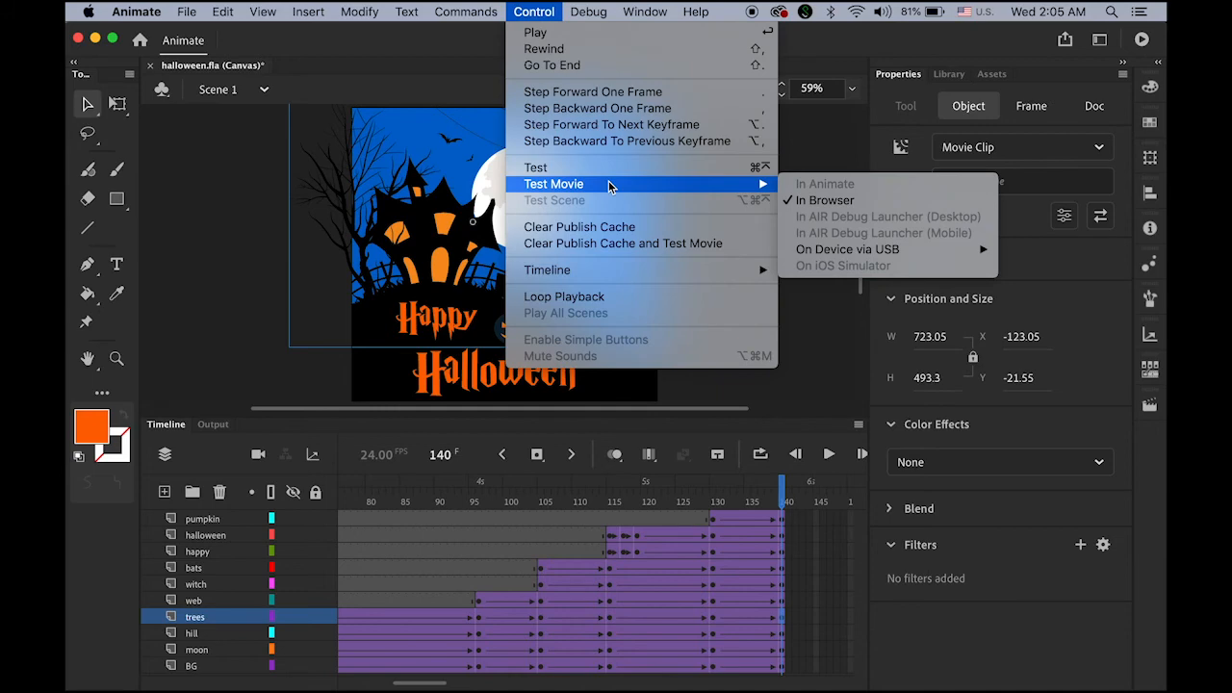
left_click(853, 200)
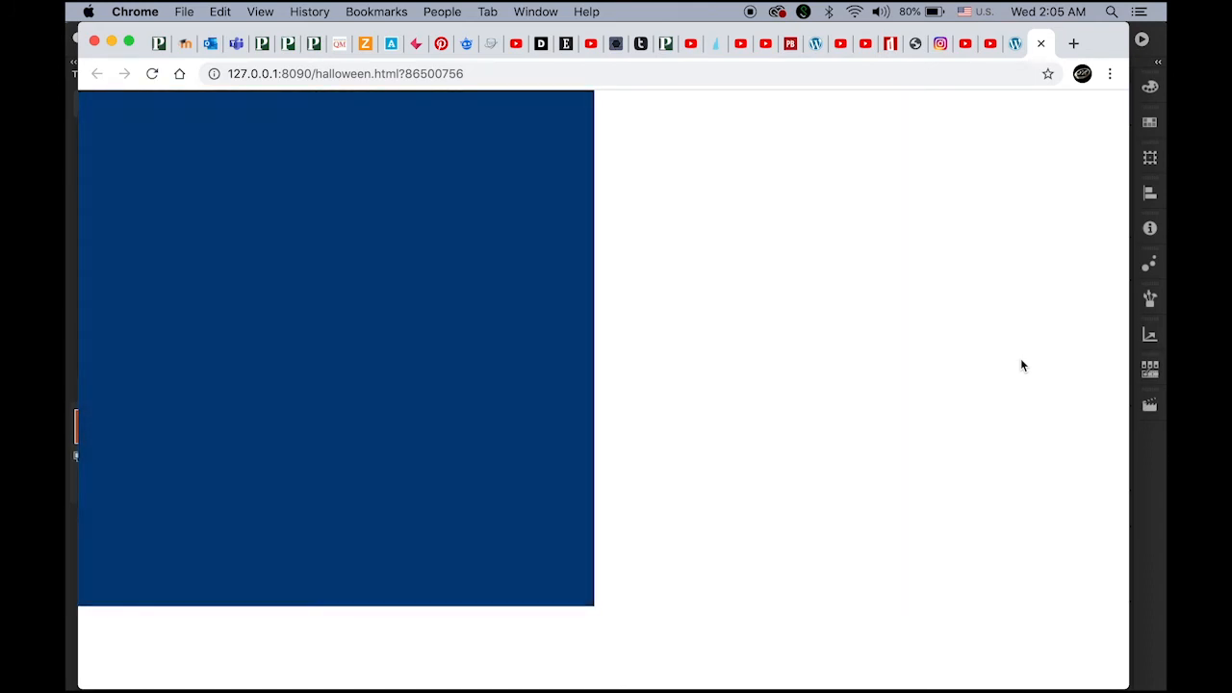
key("super+w")
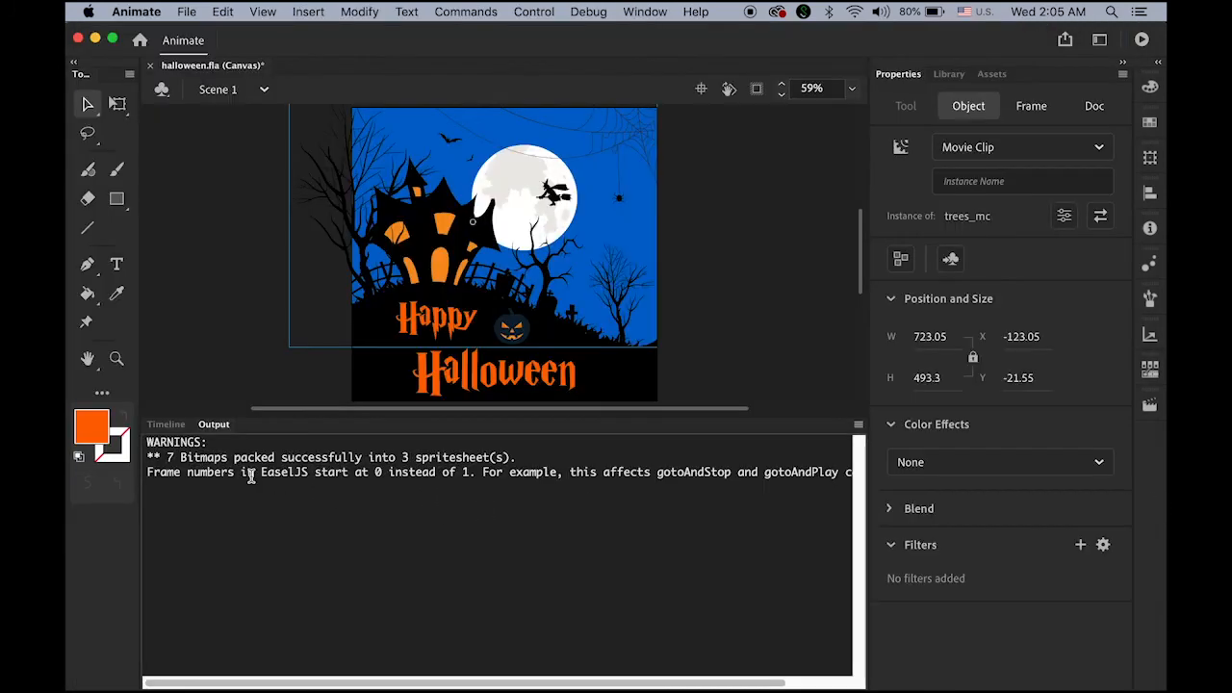
Step: Extend the animation by inserting keyframes at frame 360 on all layers from pumpkin to BG, and test the movie
left_click(169, 427)
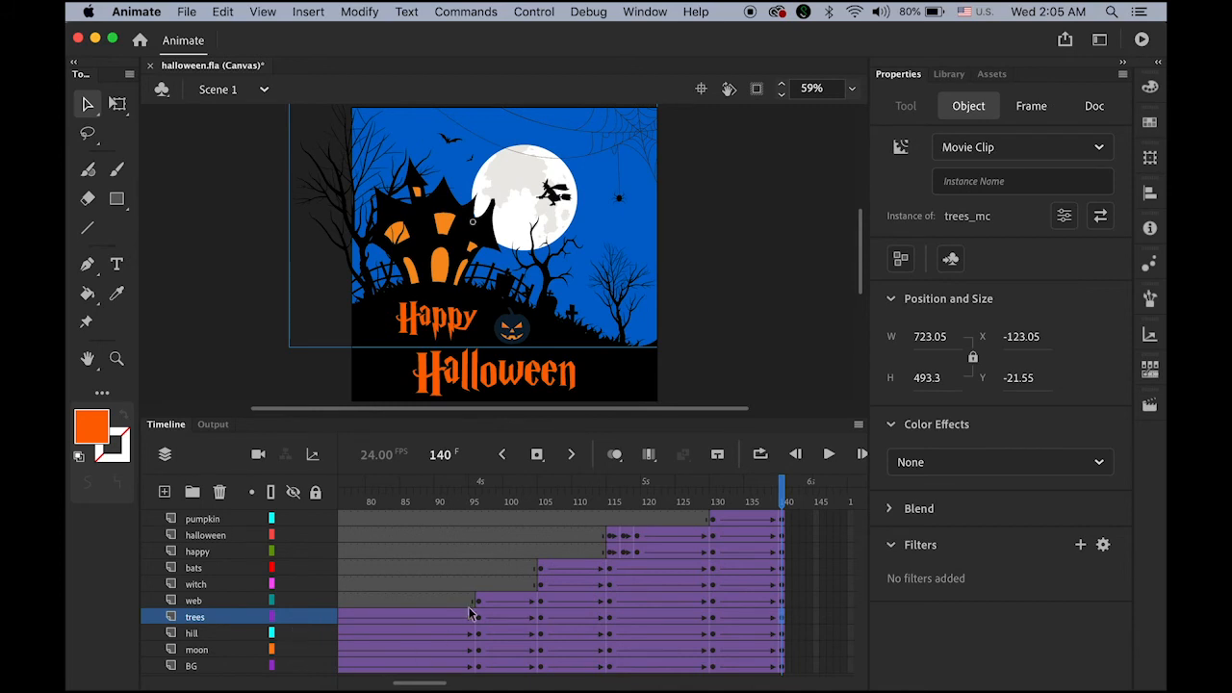
mouse_move(781, 507)
left_mouse_down()
mouse_move(764, 505)
mouse_move(783, 506)
left_mouse_up()
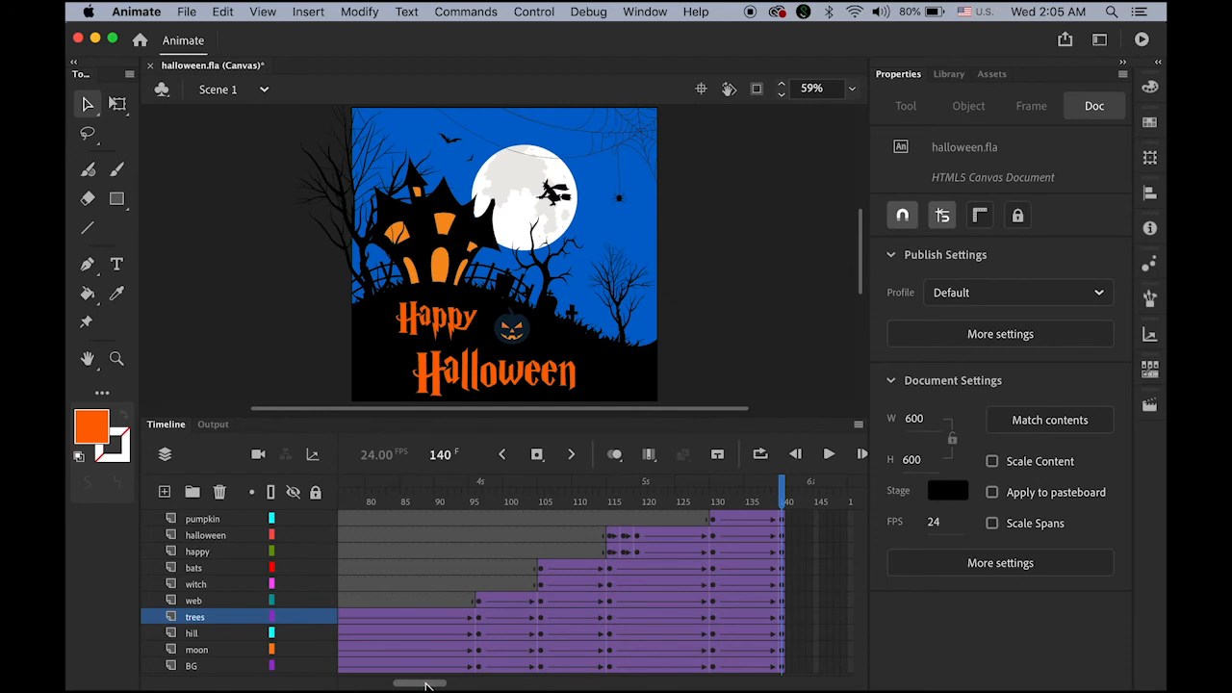
left_click_drag(425, 684, 597, 686)
left_click(644, 517)
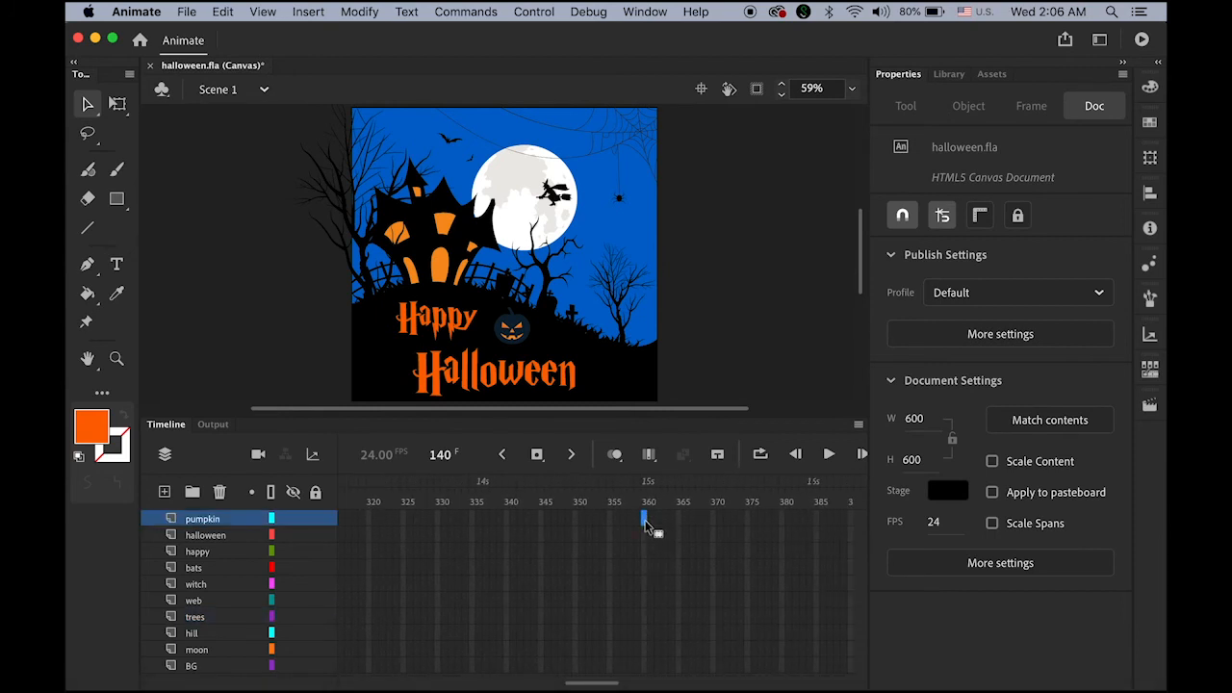
left_click(645, 666, "shift")
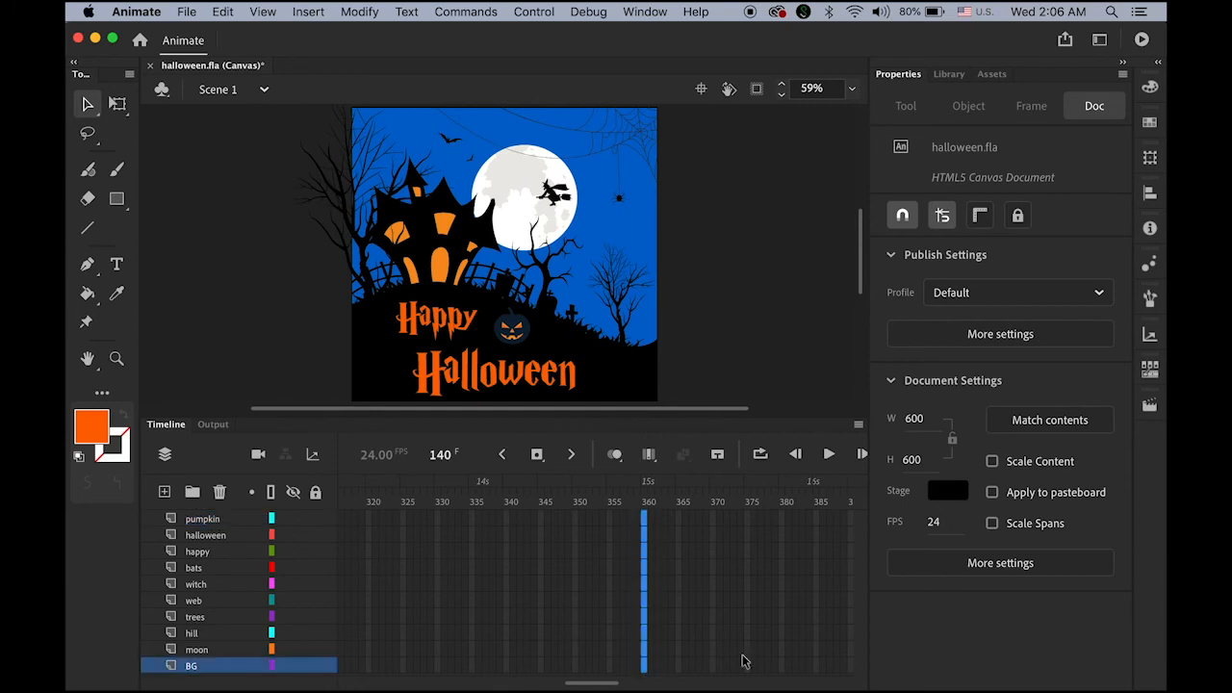
left_click(542, 456)
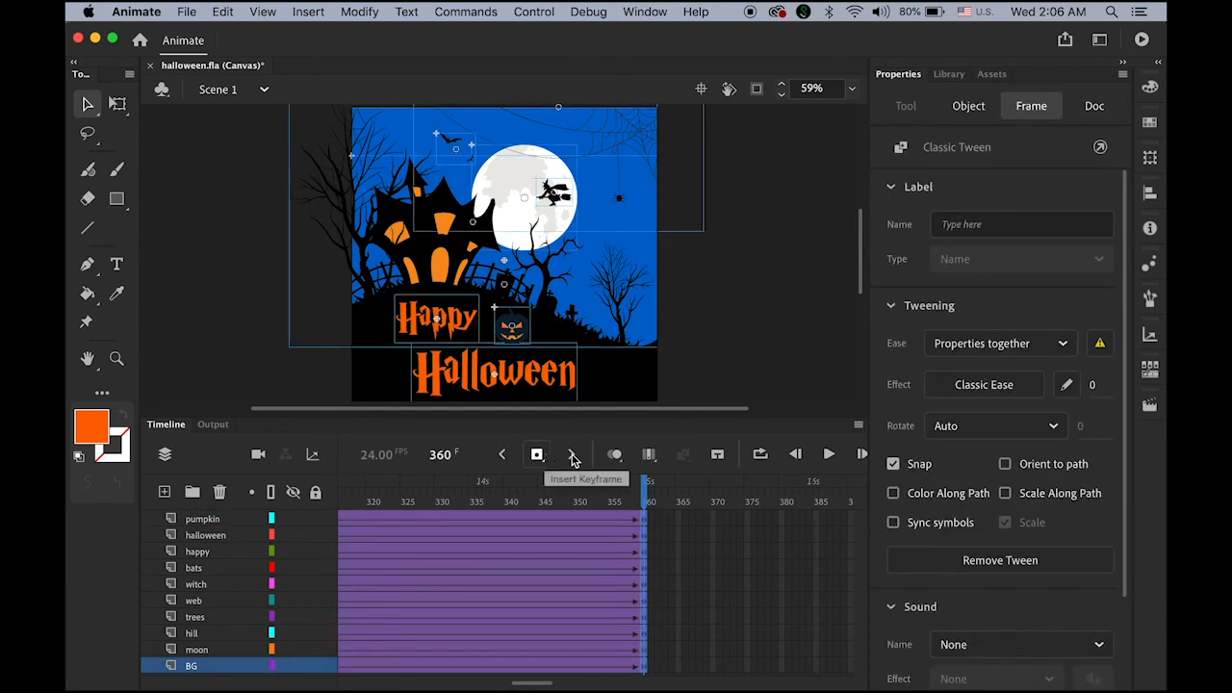
left_click(762, 360)
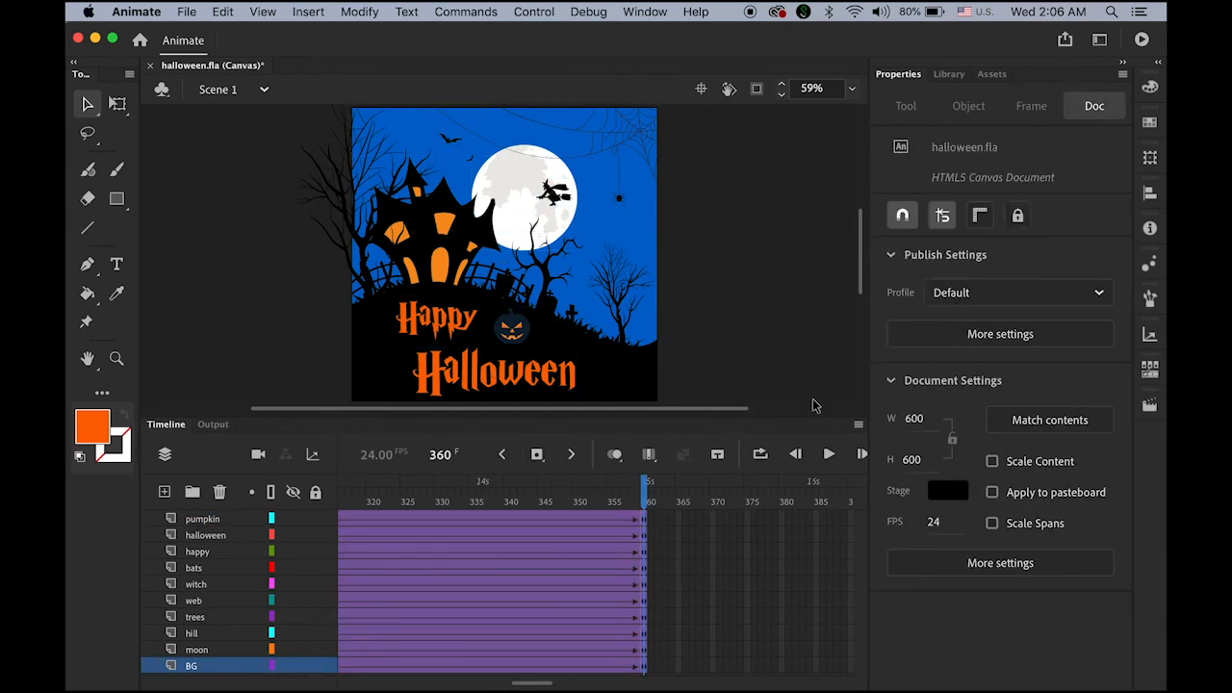
key("super+Return")
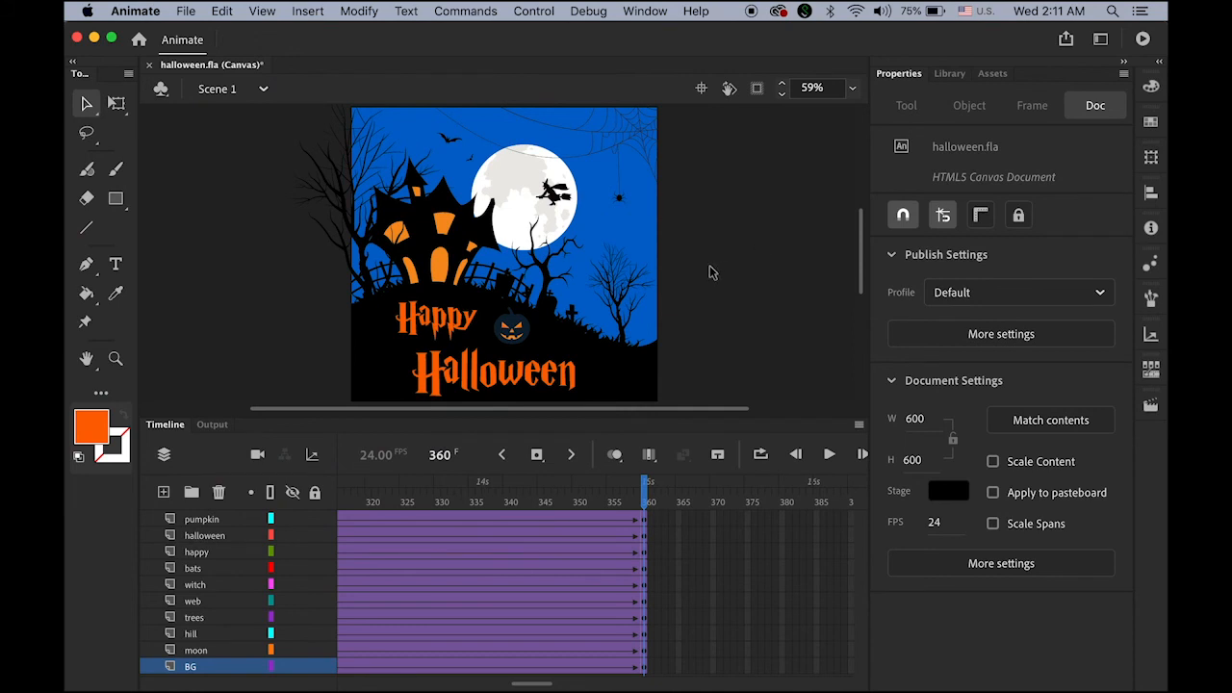
Step: Export the entire movie as an H.264 video with the YouTube 720p HD preset, saved as halloween in the Halloween folder
left_click(184, 11)
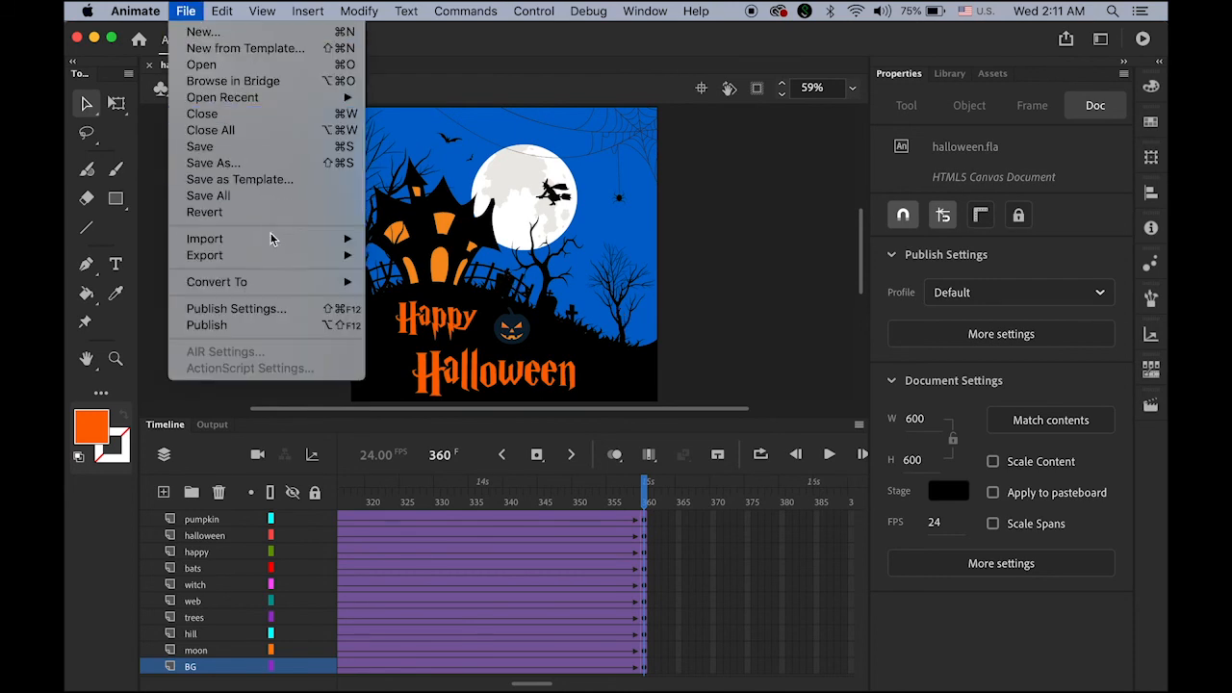
mouse_move(274, 256)
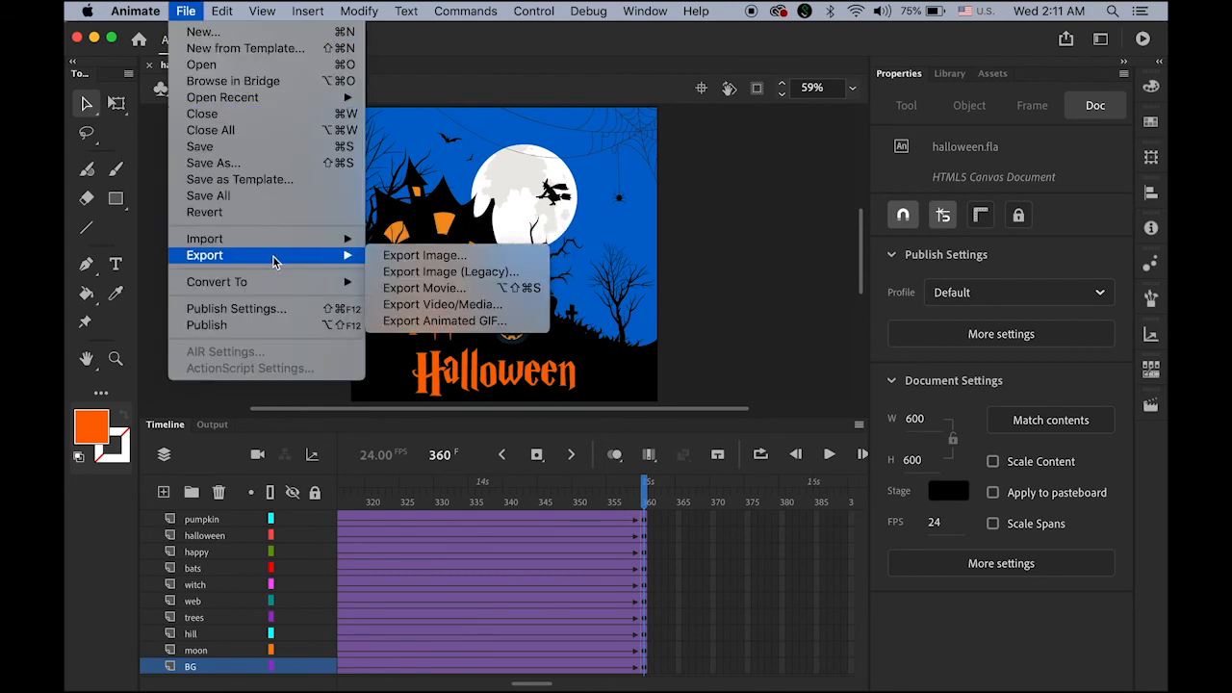
left_click(458, 310)
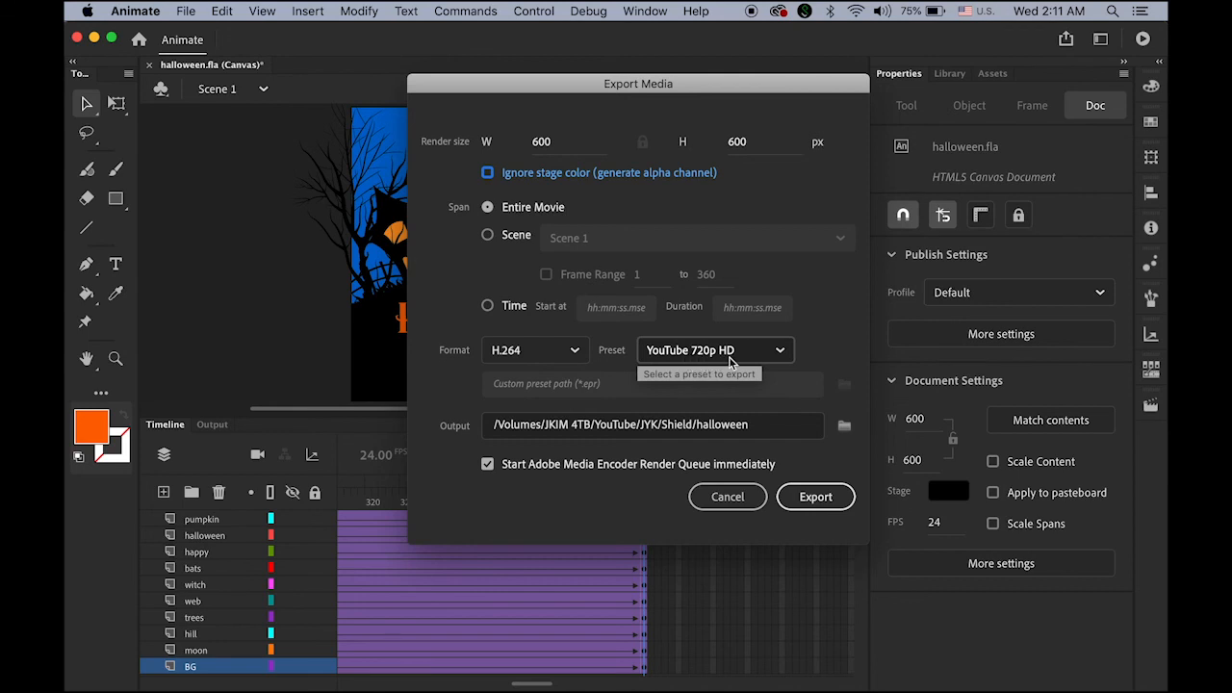
left_click(846, 429)
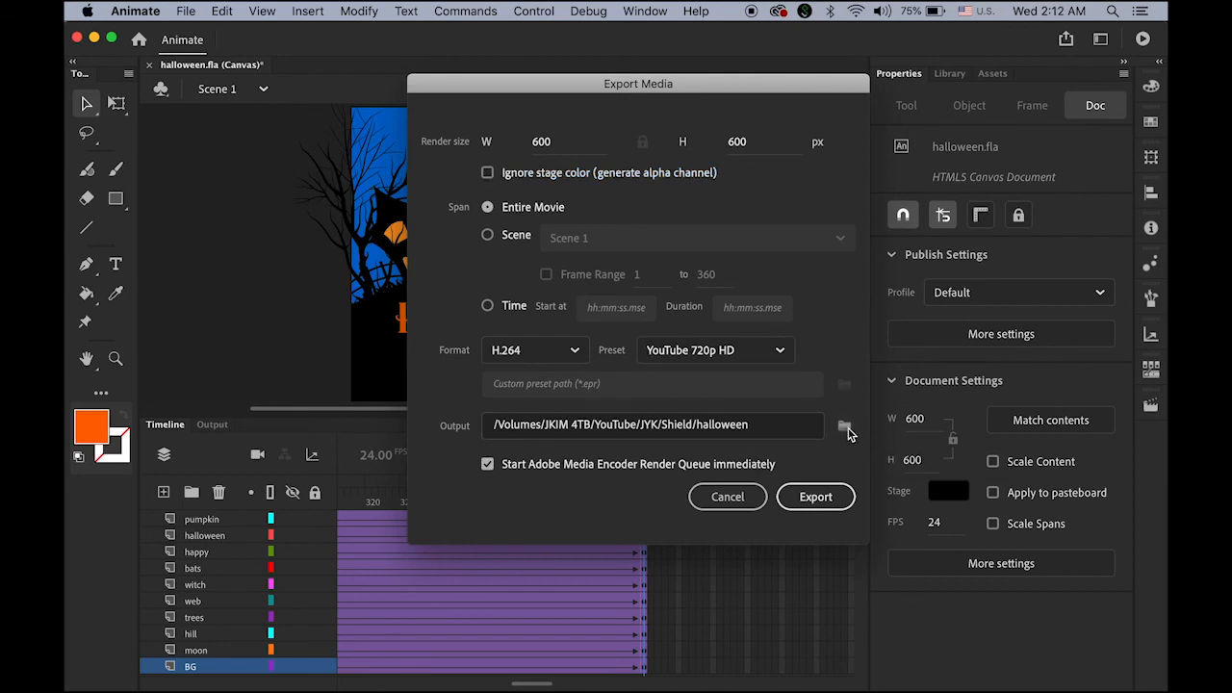
scroll(879, 351, "up", 10)
left_click(865, 270)
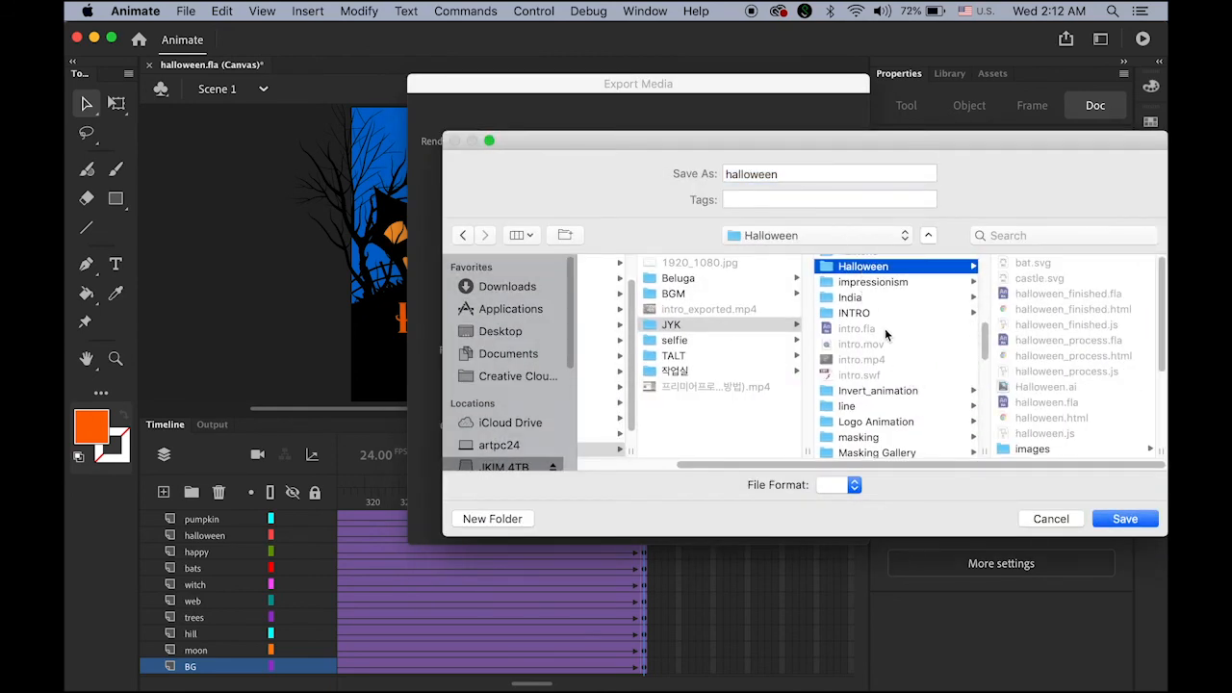
left_click(1123, 520)
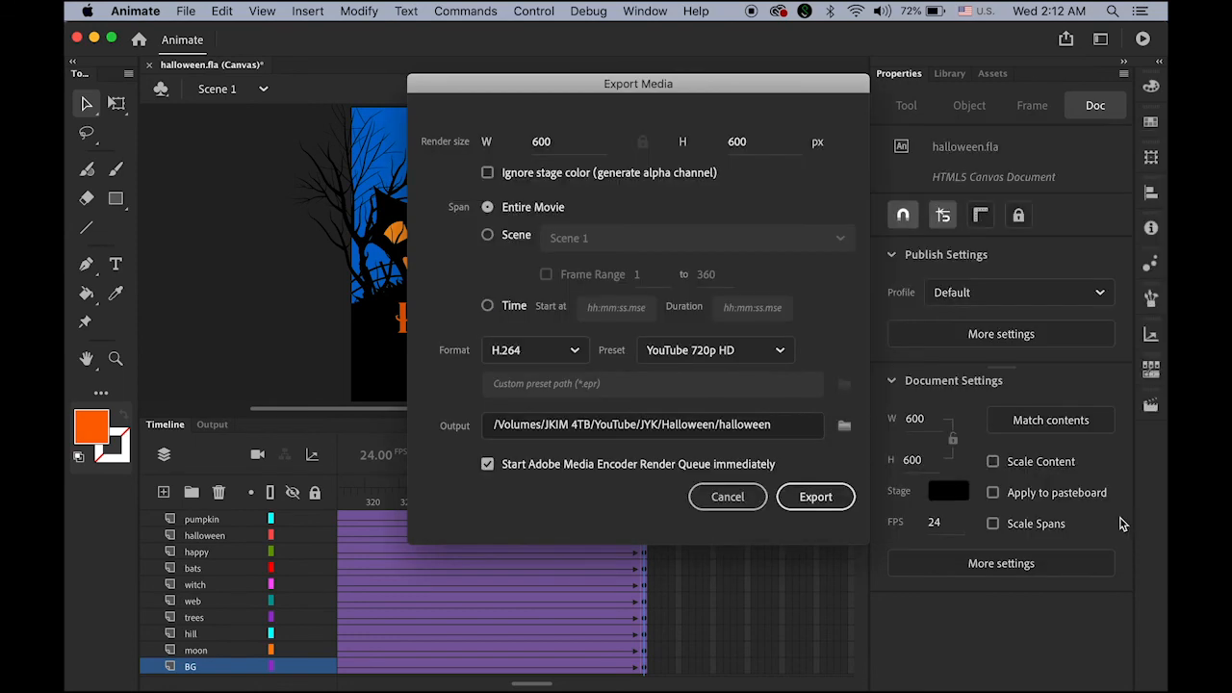
left_click(823, 496)
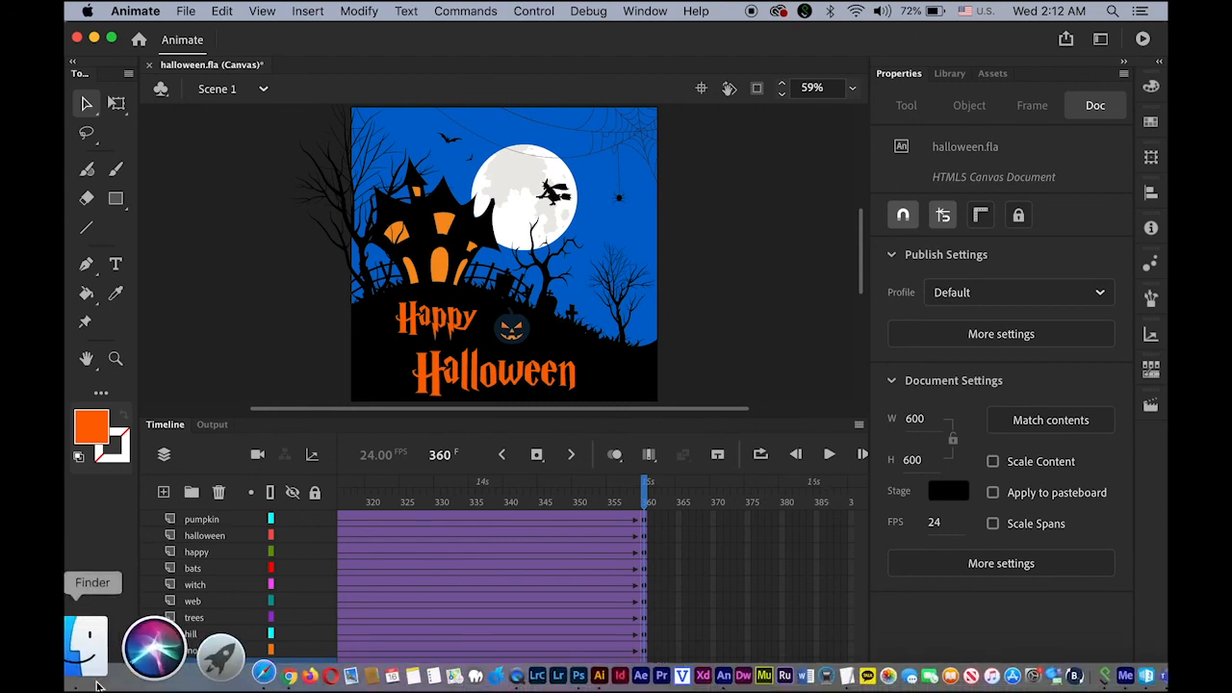
Step: Switch to Finder, preview the exported halloween.mp4 and close the preview
left_click(96, 685)
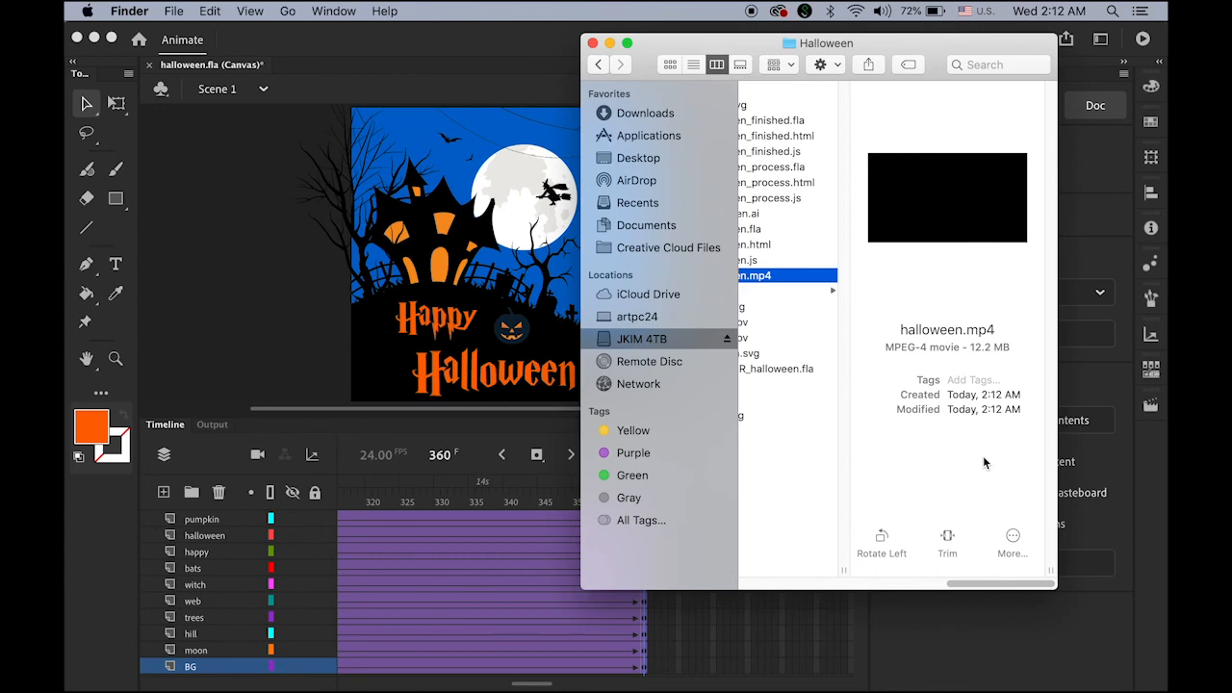
key("space")
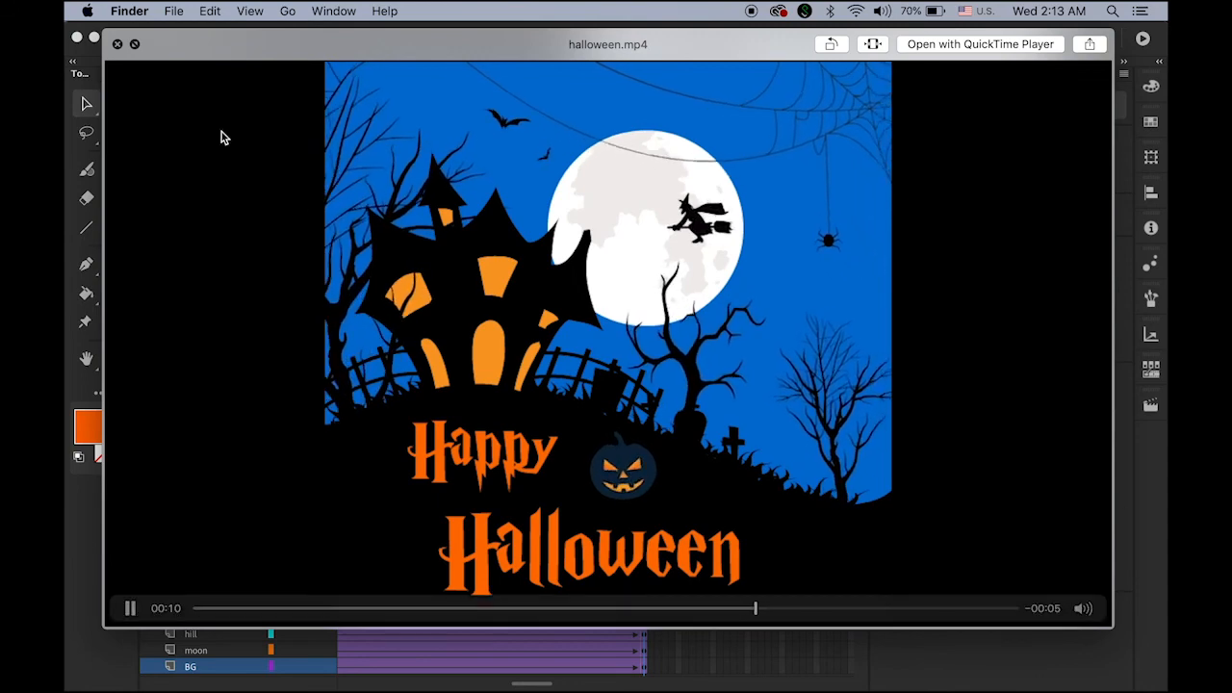
left_click(117, 44)
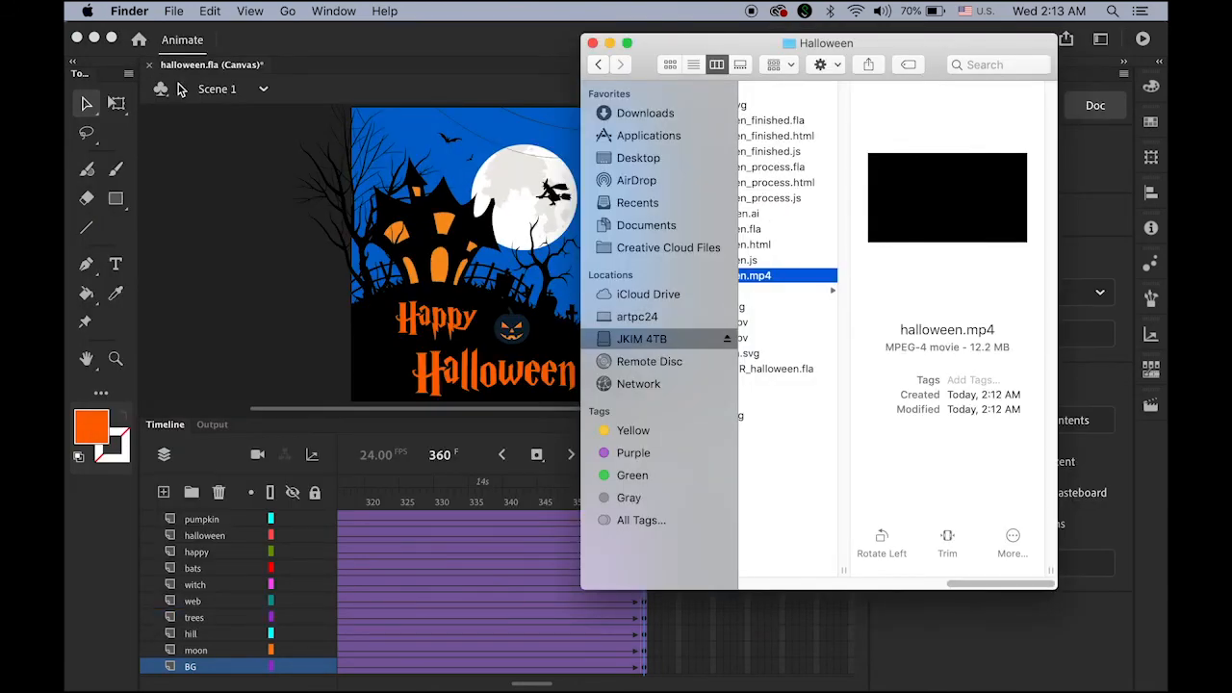
Step: Share halloween.mp4 with the iPhone through AirDrop, finish the transfer and close the Halloween folder window
left_click(754, 277)
right_click(754, 281)
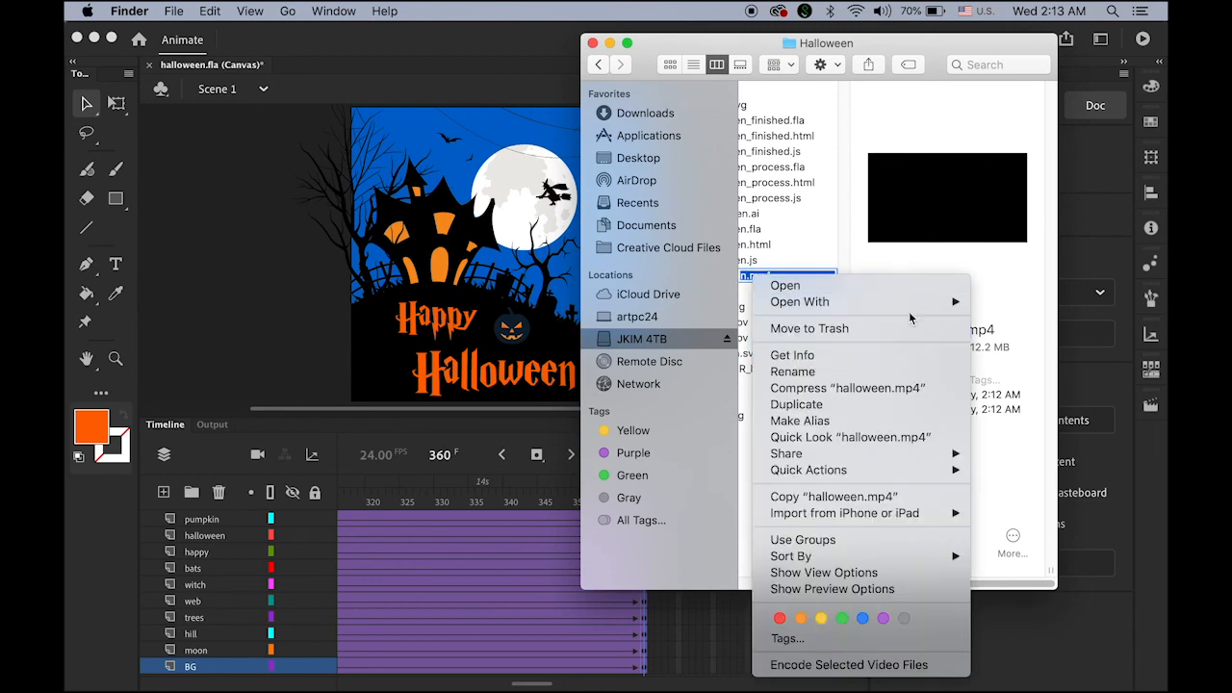
mouse_move(922, 465)
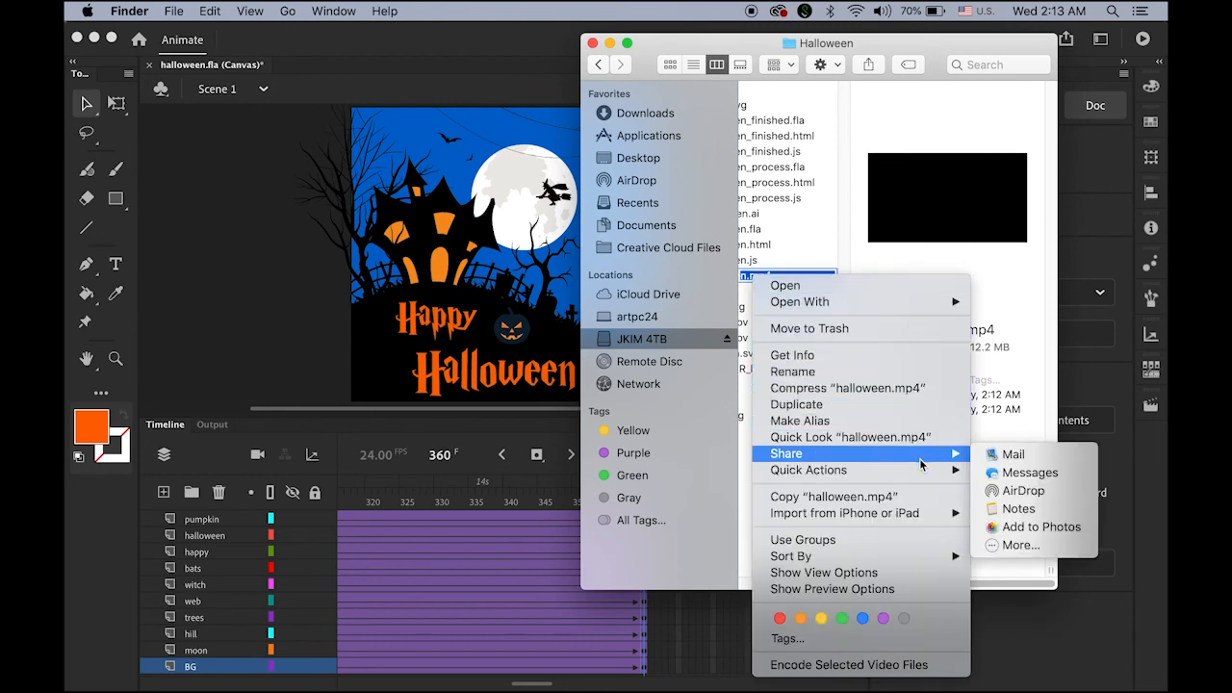
left_click(1013, 491)
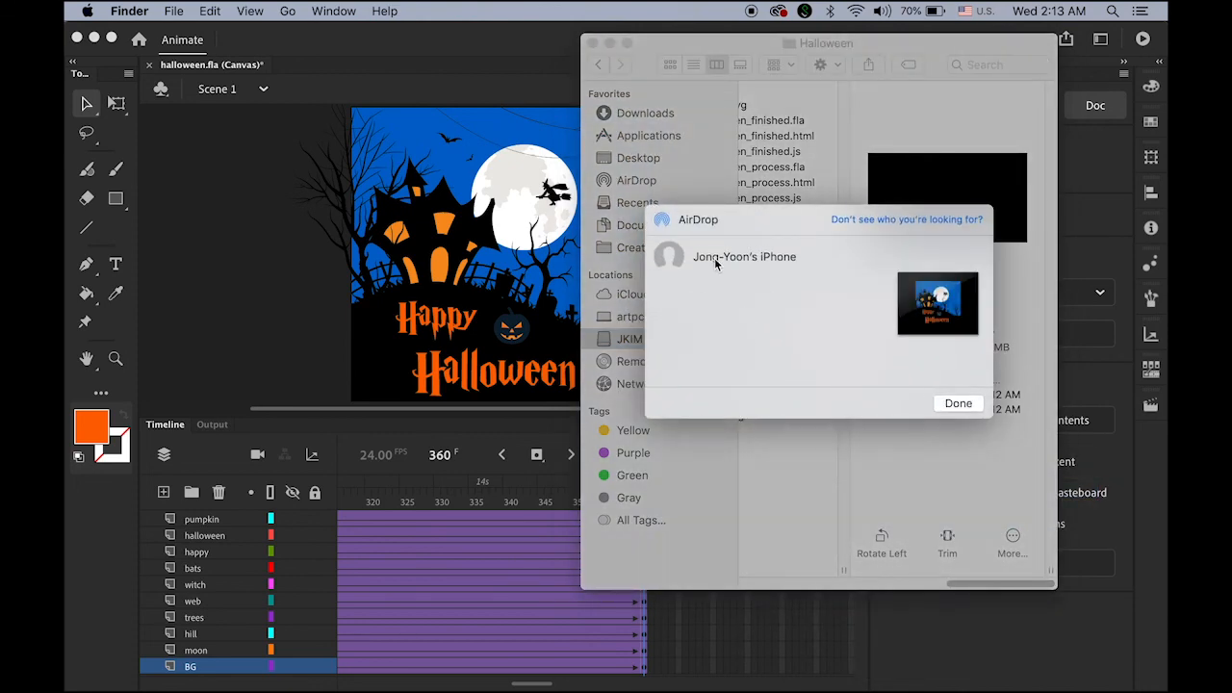
left_click(719, 260)
left_click(959, 404)
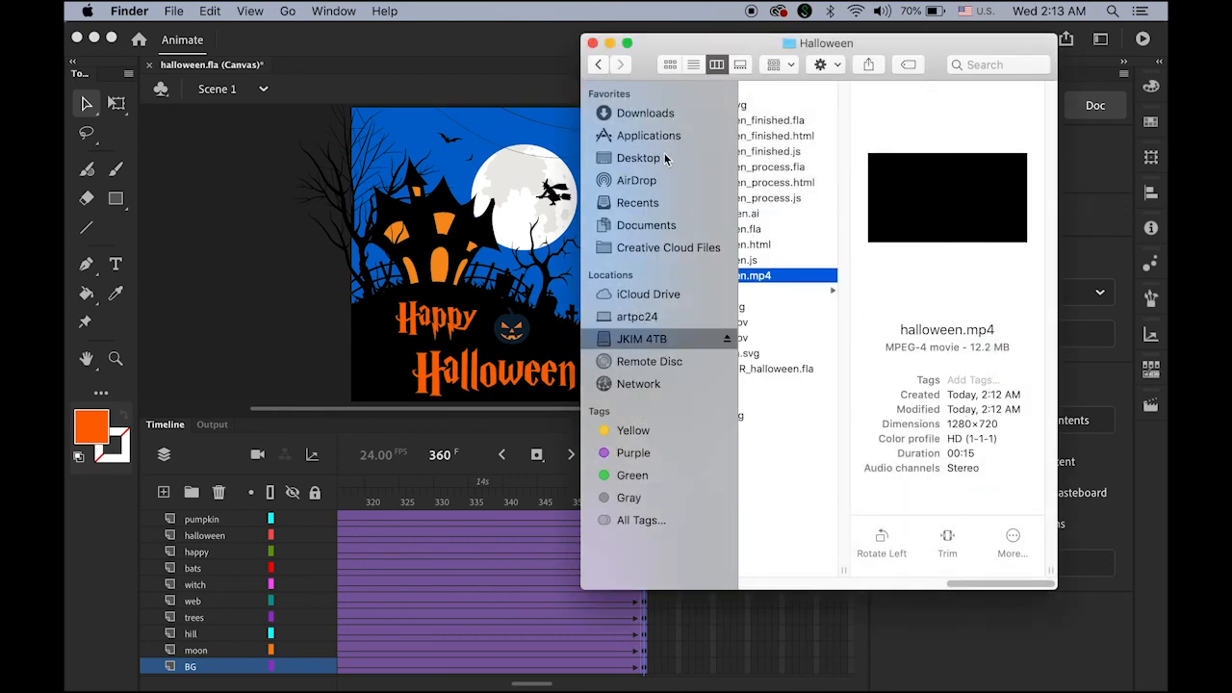
left_click(592, 44)
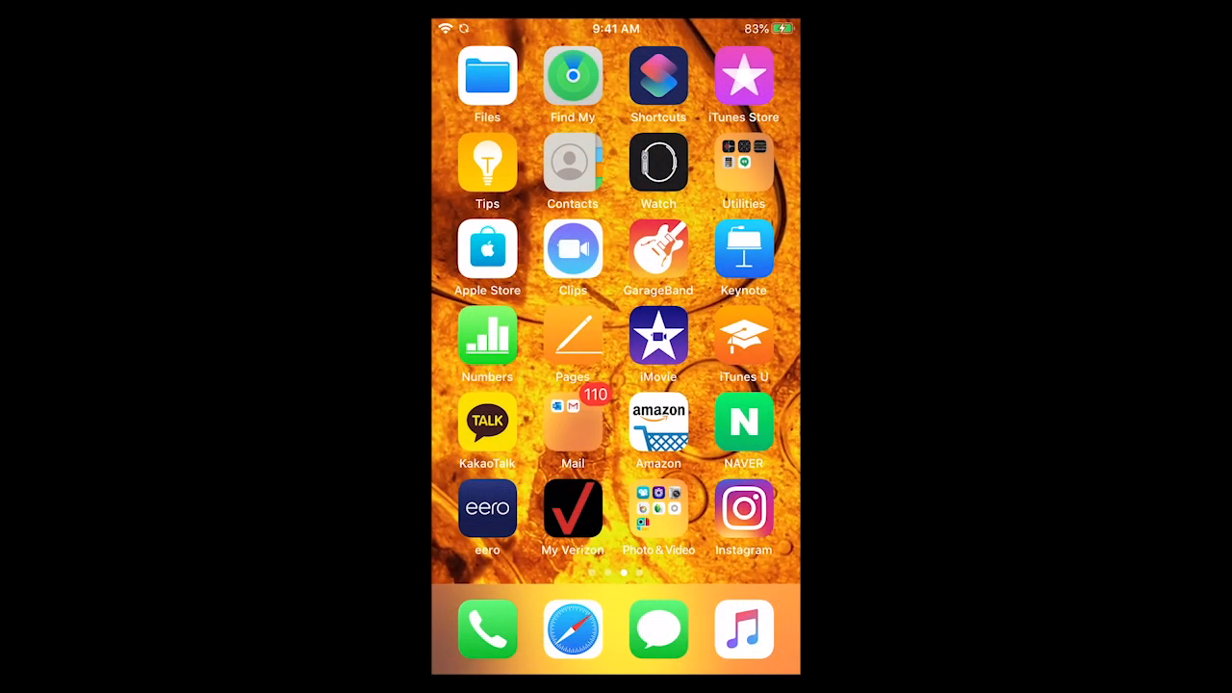
Step: Switch to Instagram on the phone, share the most recent 0:15 video as a new post without a caption, and view it in the feed
left_click(743, 508)
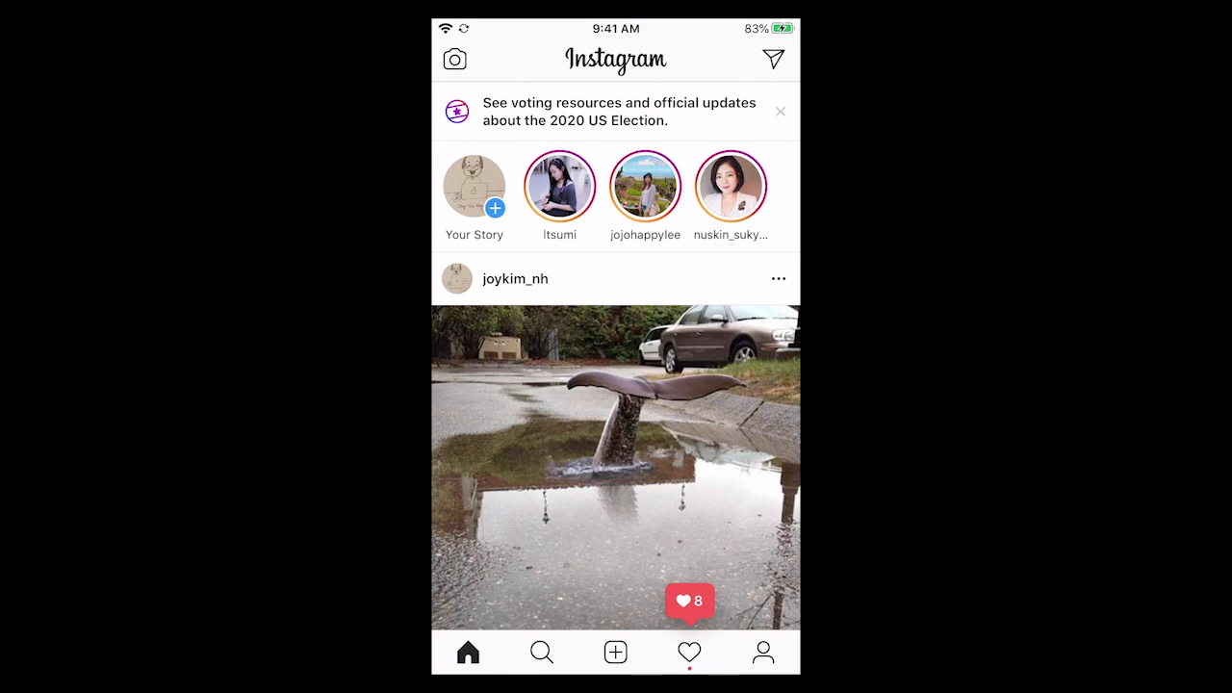
left_click(615, 652)
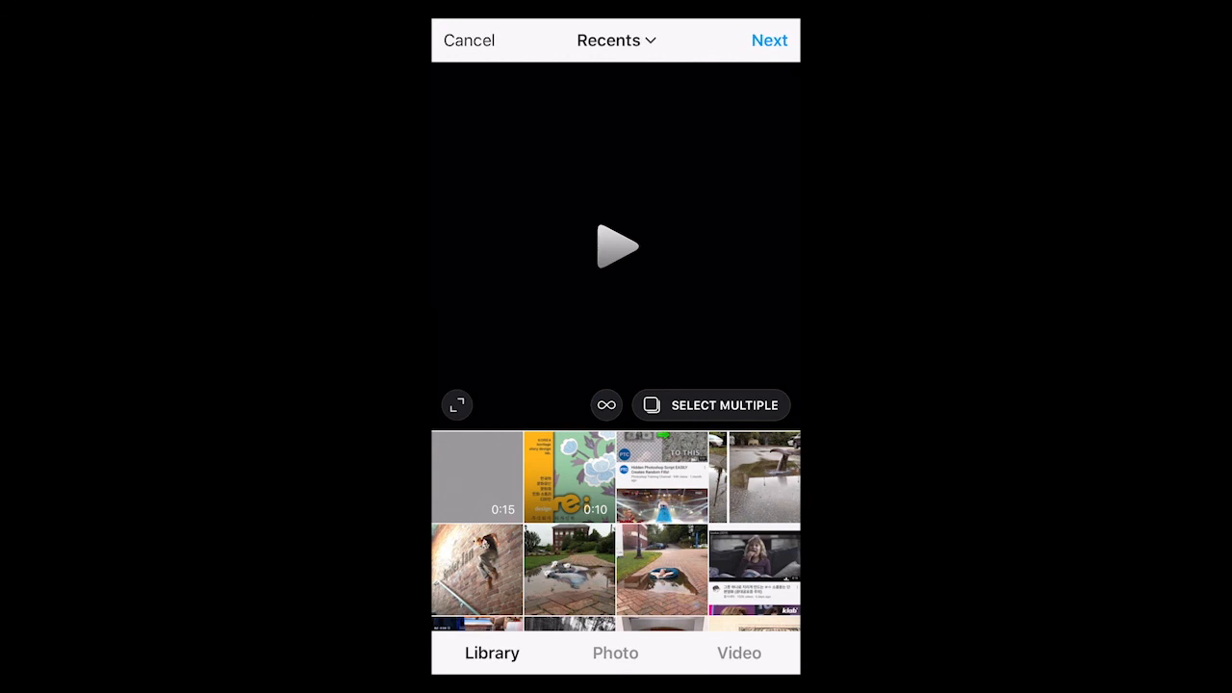
left_click(769, 39)
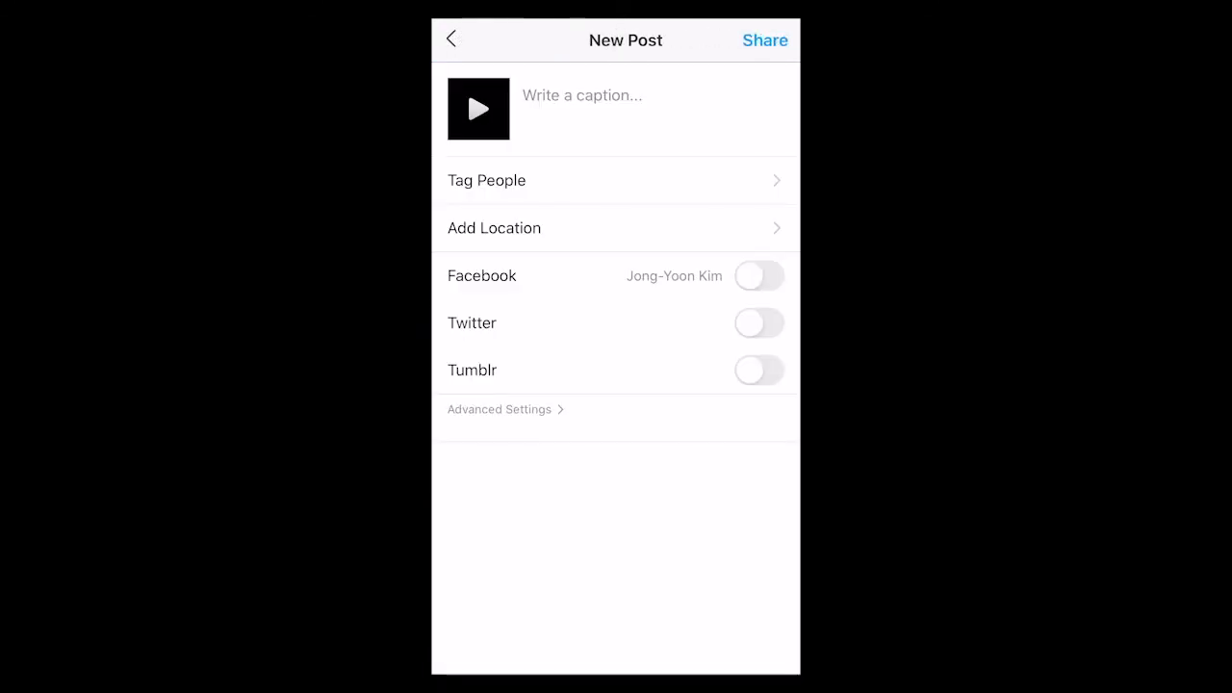
left_click(769, 40)
left_click(765, 39)
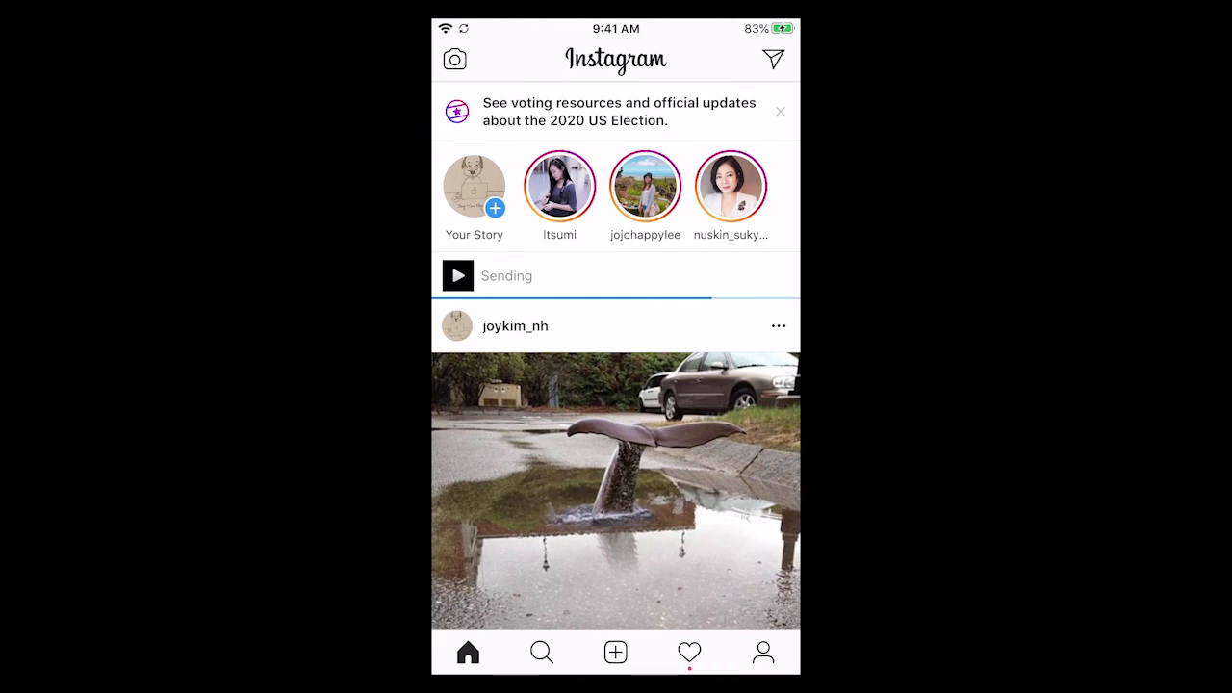
scroll(616, 443, "down", 2)
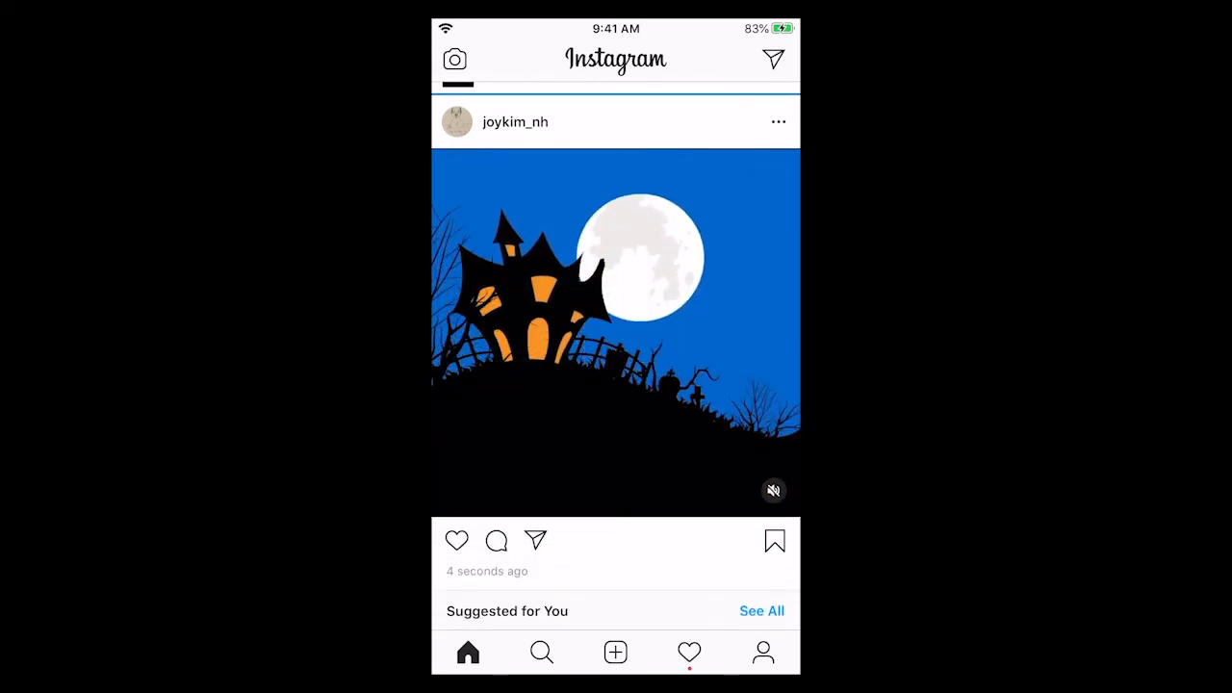
scroll(616, 356, "down", 1)
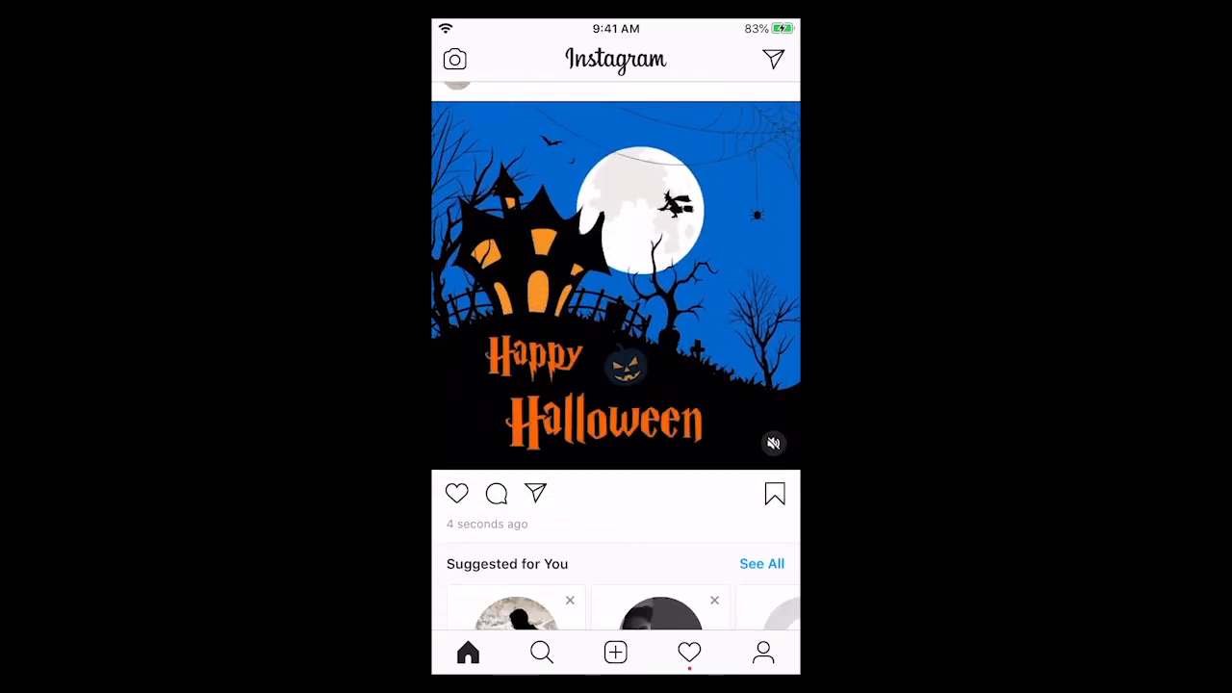